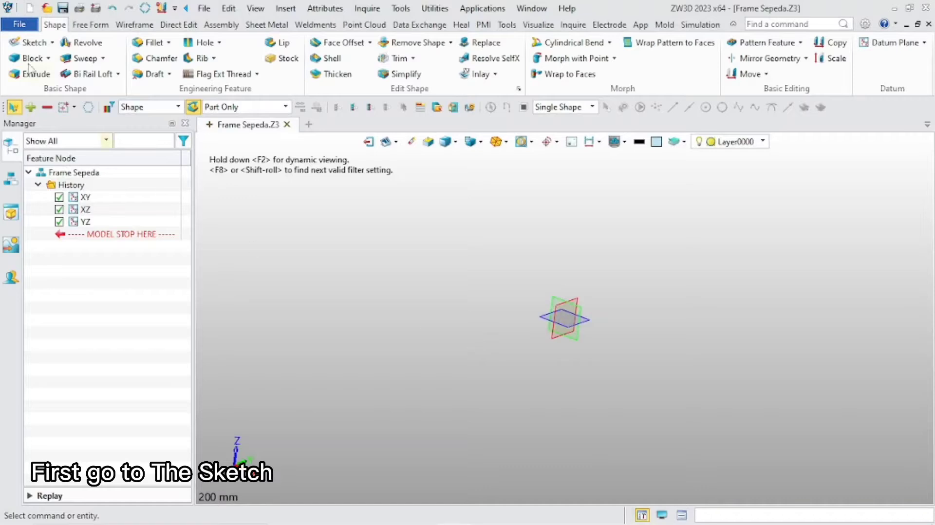
# Start a new sketch on the XZ plane with the default orientation
pyautogui.click(30, 42)
pyautogui.click(545, 310)
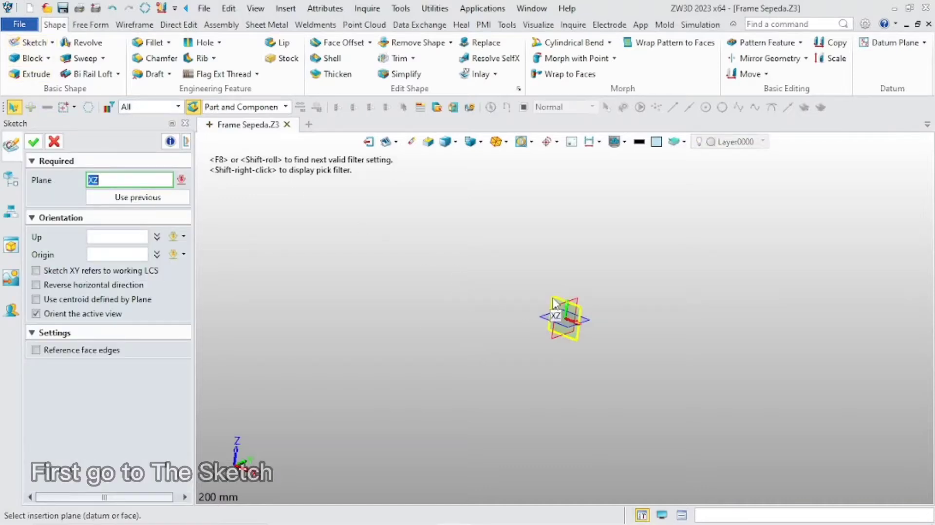
pyautogui.click(33, 142)
# Load the image Sepeda Listrik.jpg into the sketch as the bike reference
pyautogui.scroll(3, 600, 329)
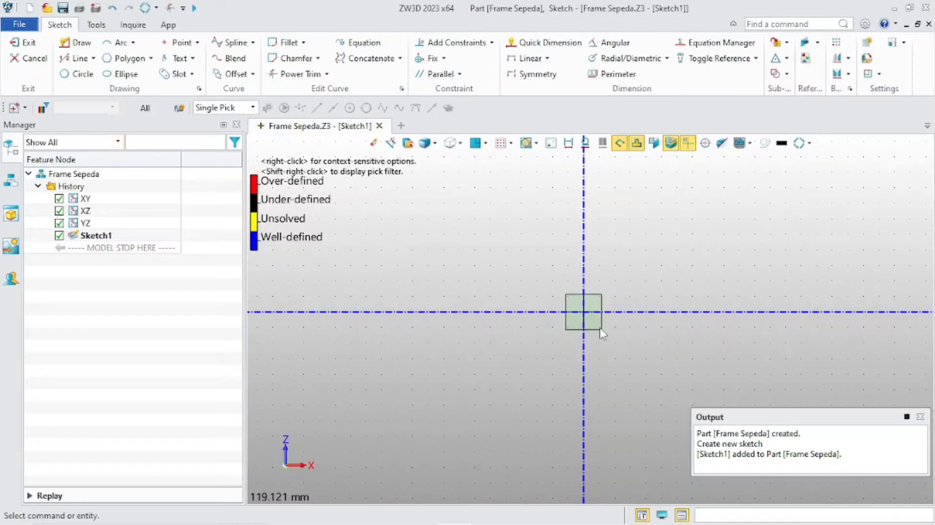
pyautogui.moveTo(602, 349); pyautogui.dragTo(585, 400, button='middle')
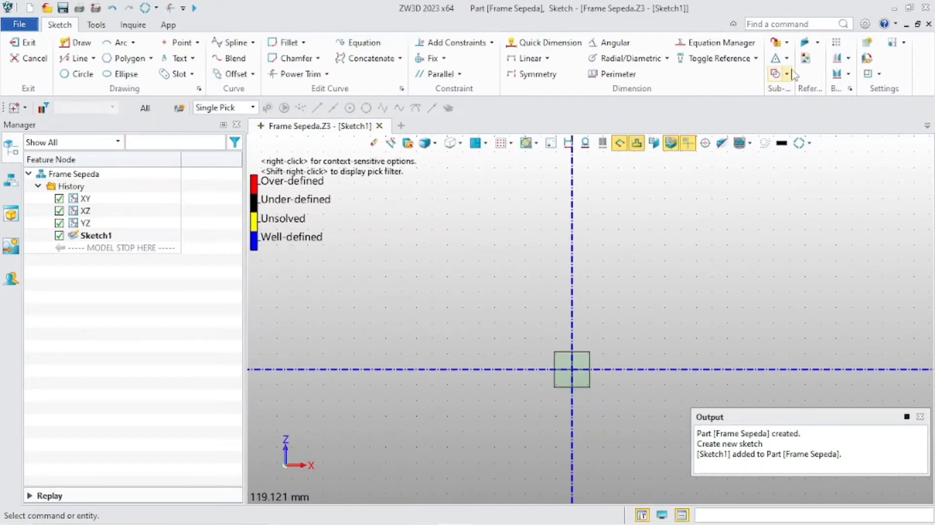
pyautogui.click(805, 58)
pyautogui.click(393, 266)
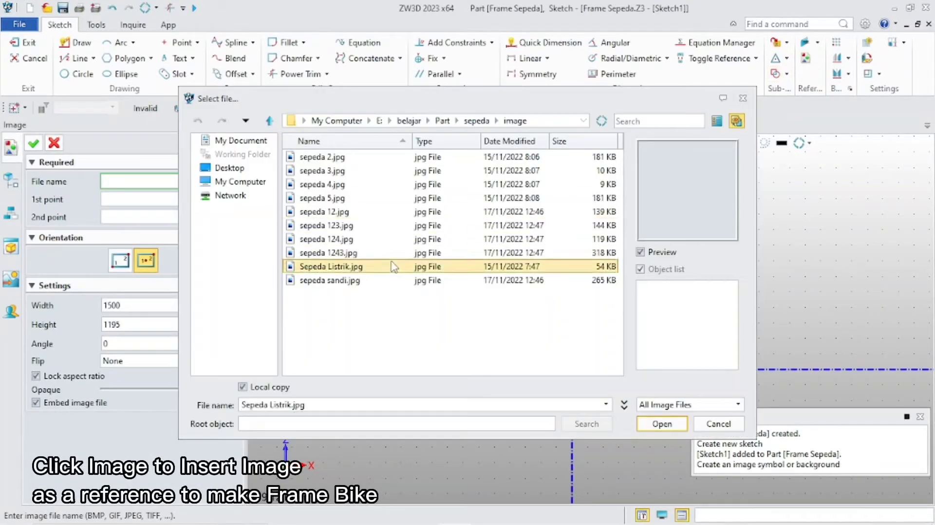
pyautogui.click(662, 423)
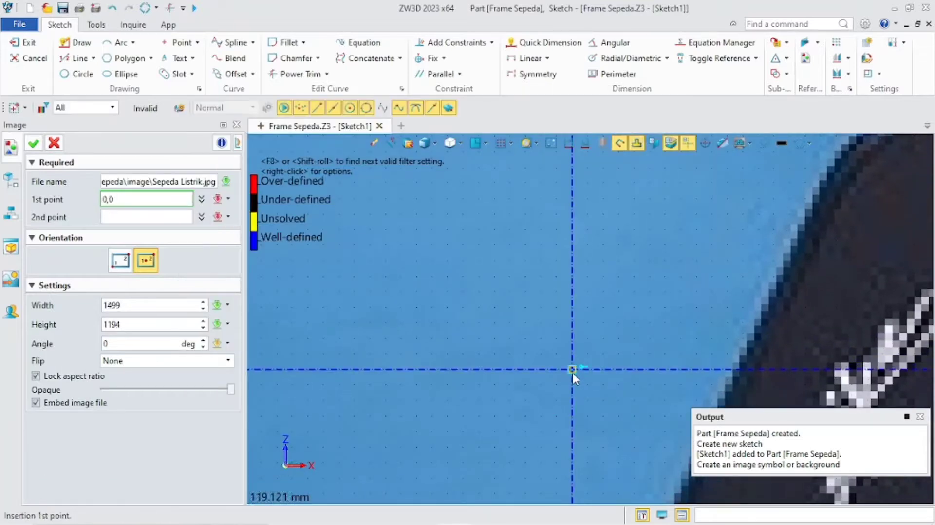
# Place the reference image centred on the origin with its corner at -750,515, 1500 wide and 1195 high
pyautogui.click(571, 370)
pyautogui.scroll(-5, 572, 370)
pyautogui.scroll(3, 501, 419)
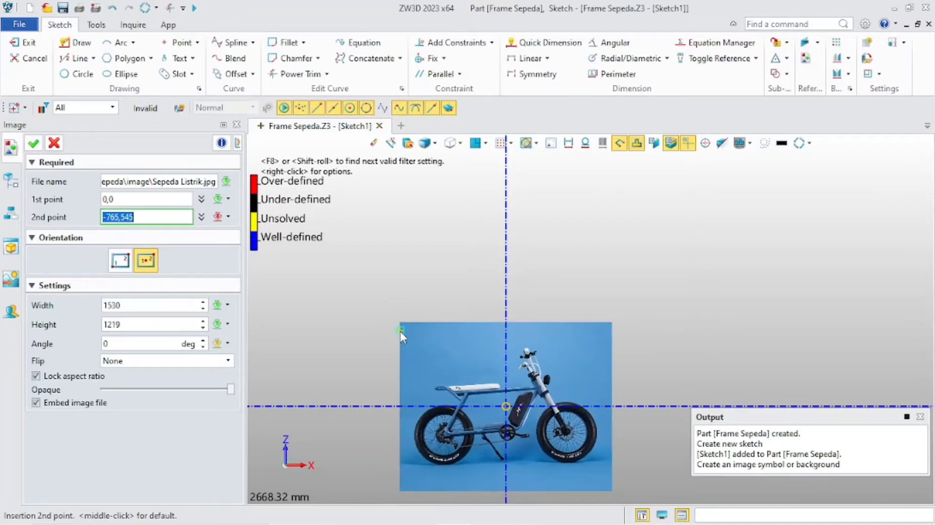
pyautogui.click(402, 335)
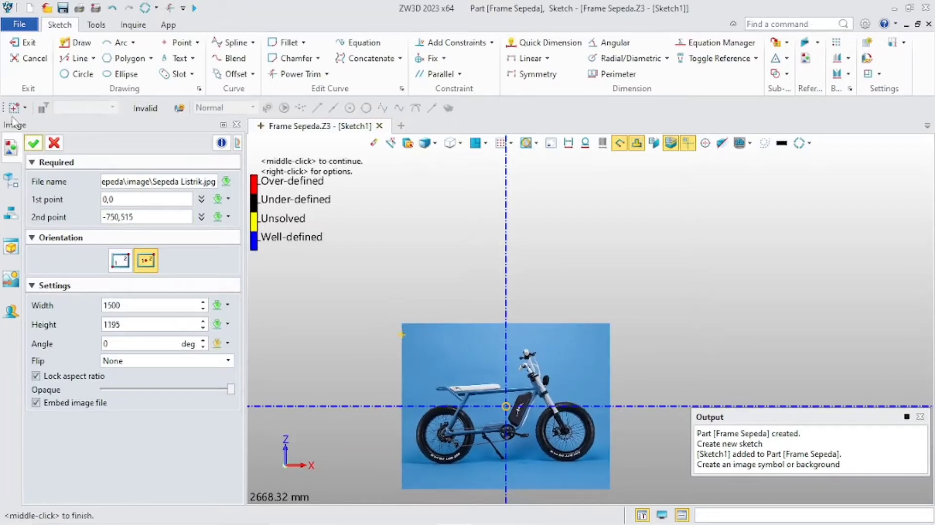
pyautogui.click(33, 143)
# Set up a Move of the bike image along direction 1,0 with base point 0,0
pyautogui.scroll(-3, 516, 354)
pyautogui.scroll(6, 535, 414)
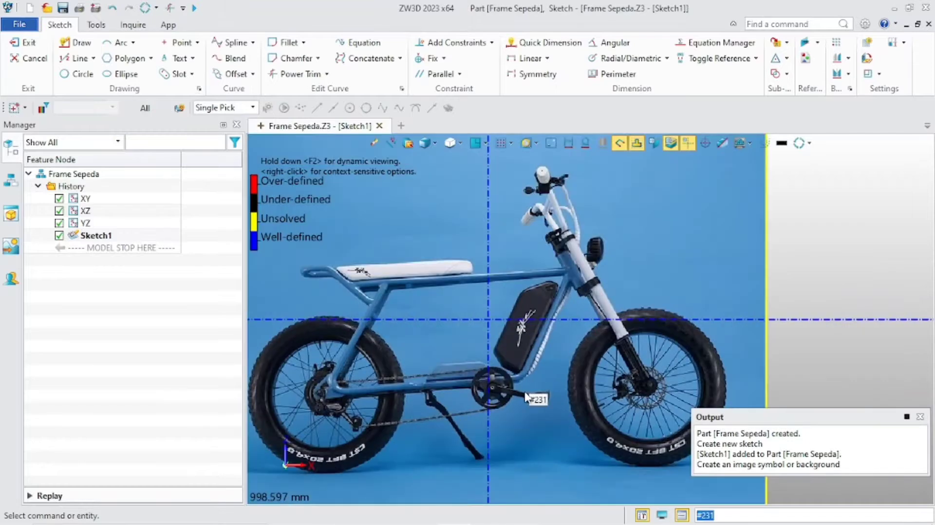
pyautogui.scroll(-2, 455, 364)
pyautogui.scroll(4, 560, 312)
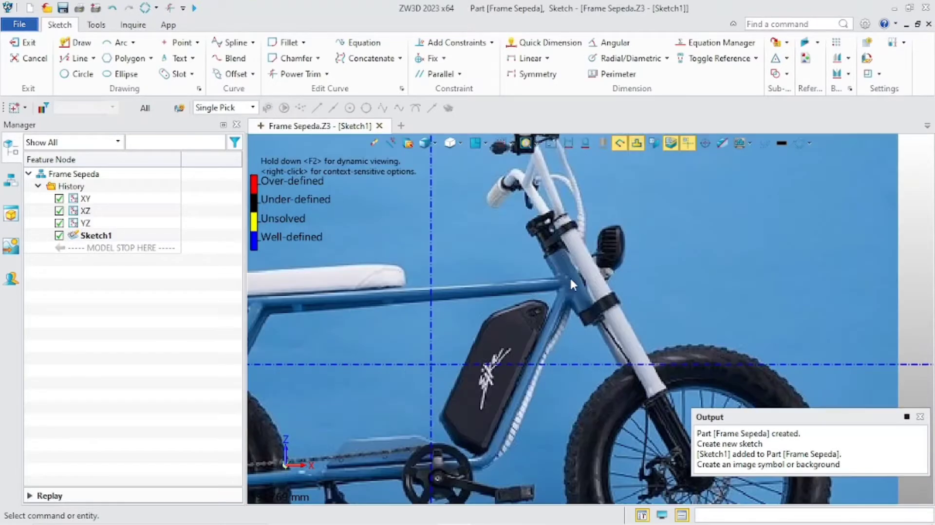
pyautogui.scroll(-1, 535, 292)
pyautogui.scroll(-1, 519, 303)
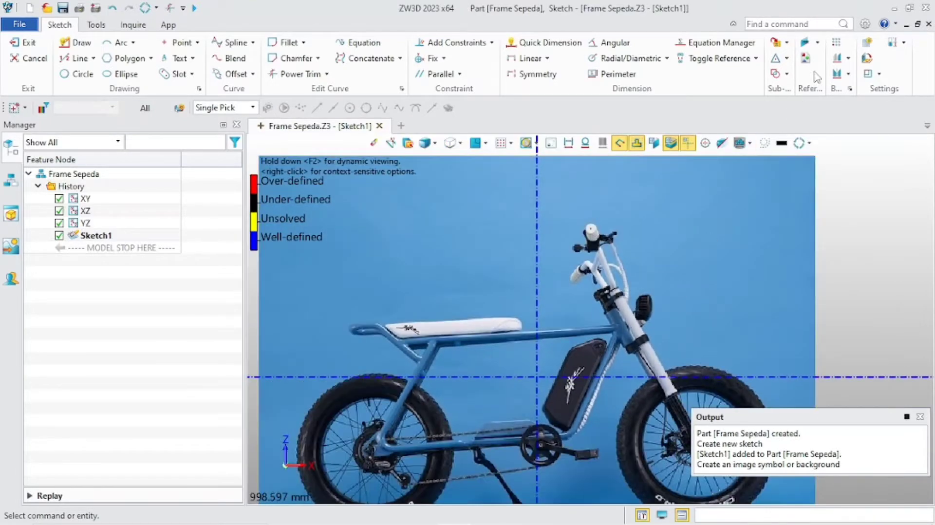
pyautogui.click(837, 58)
pyautogui.click(454, 326)
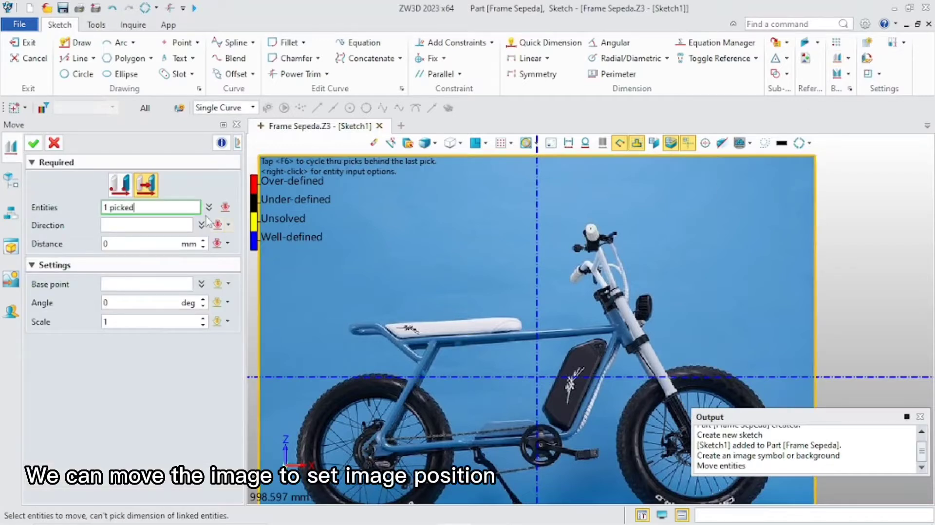
pyautogui.click(135, 228)
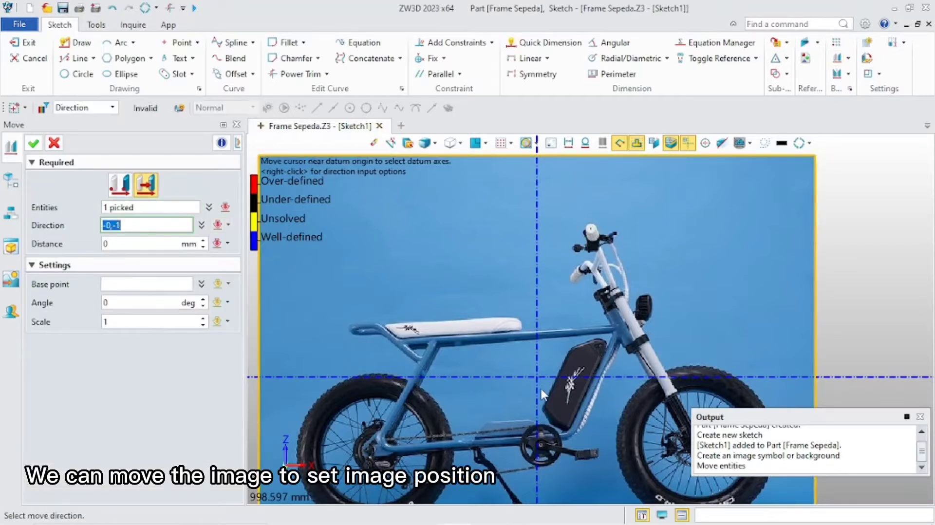
pyautogui.click(560, 376)
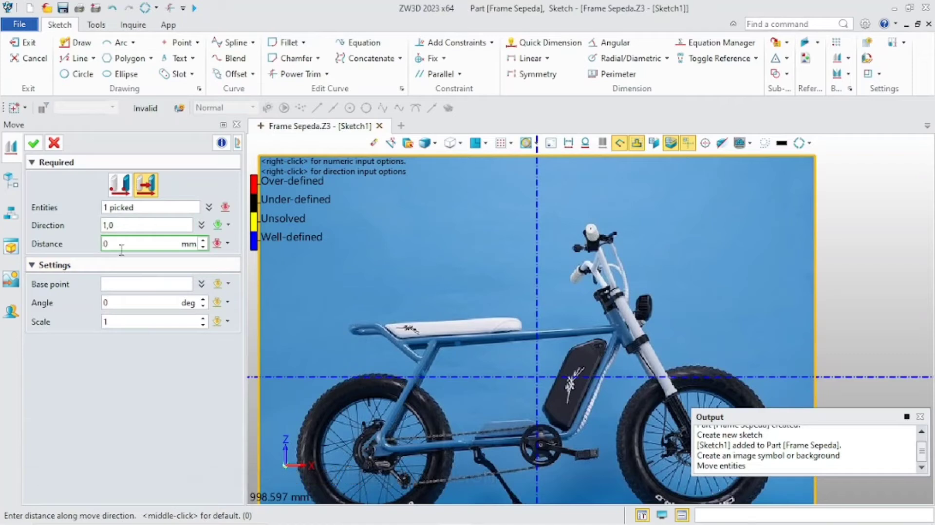
pyautogui.click(128, 282)
pyautogui.click(545, 386)
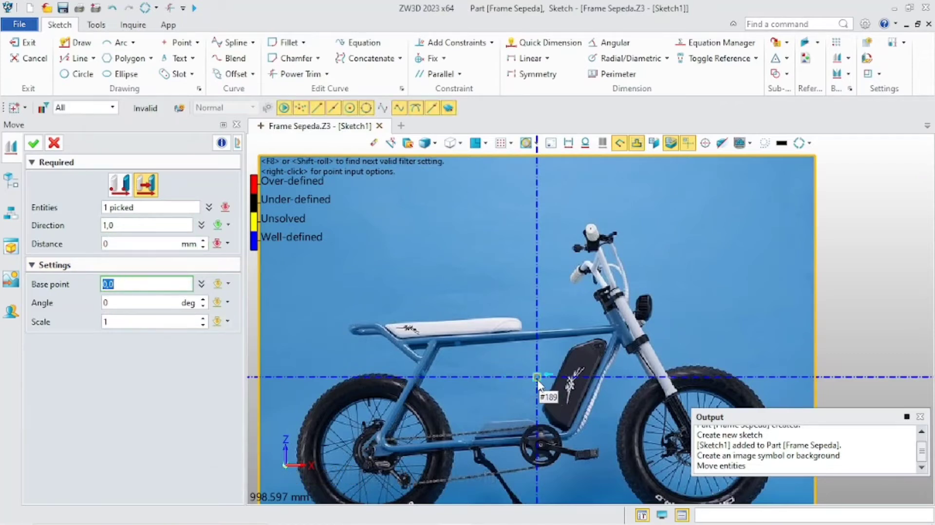
# Rotate the bike image by -3.5 degrees about the base point and apply the move
pyautogui.click(165, 300)
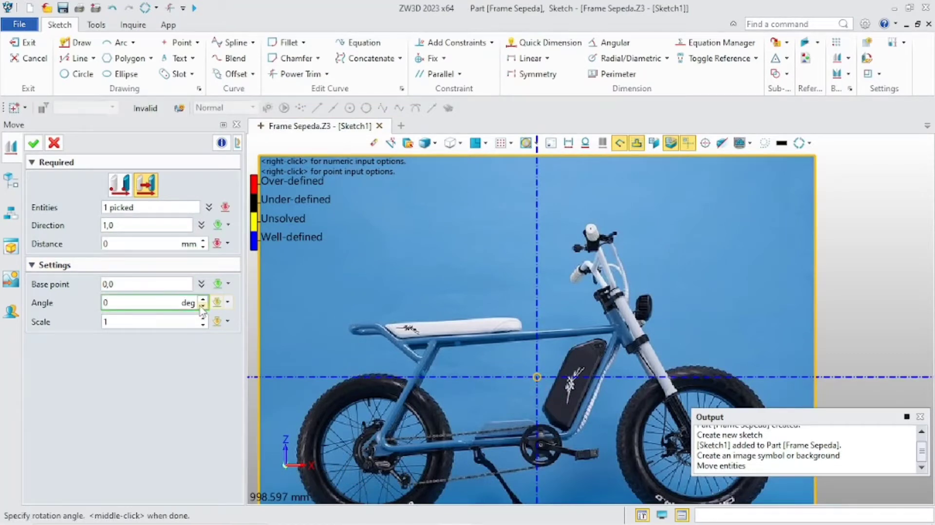
pyautogui.click(202, 305)
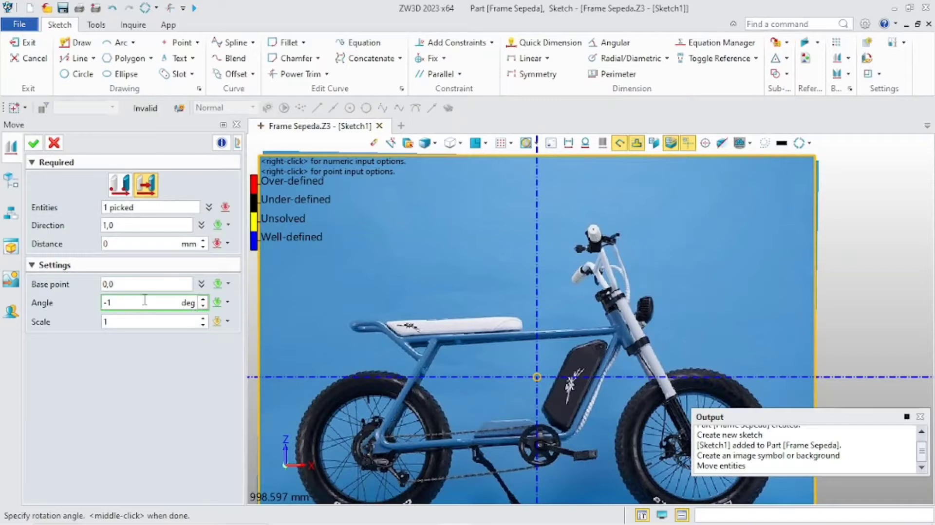
pyautogui.write('-3.5')
pyautogui.press('Return')
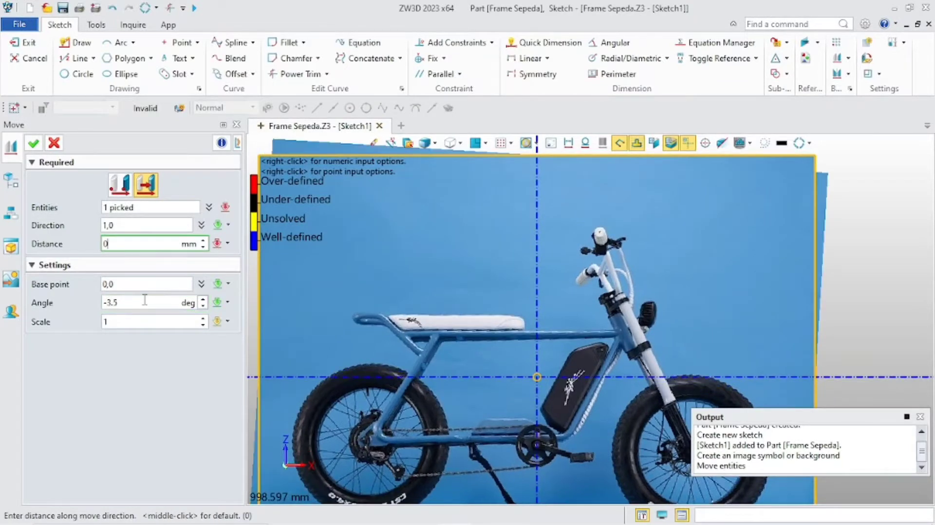
pyautogui.click(34, 145)
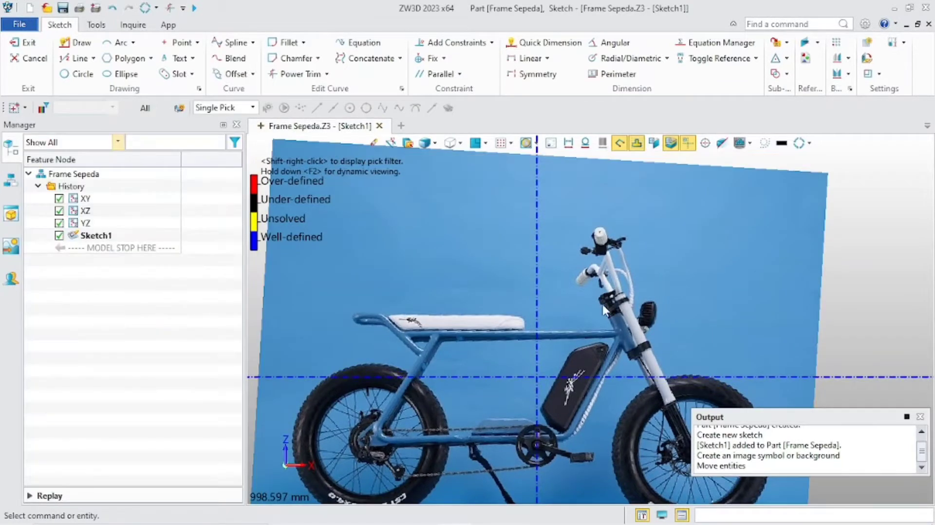
# Place a sketch point where the top tube meets the head tube, at about 230,120
pyautogui.scroll(3, 594, 351)
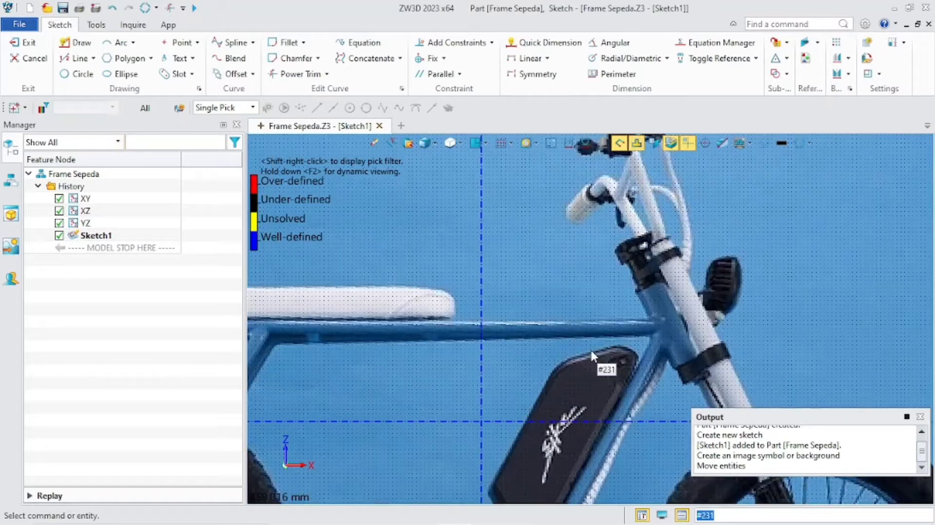
pyautogui.click(178, 42)
pyautogui.scroll(2, 650, 331)
pyautogui.scroll(2, 650, 331)
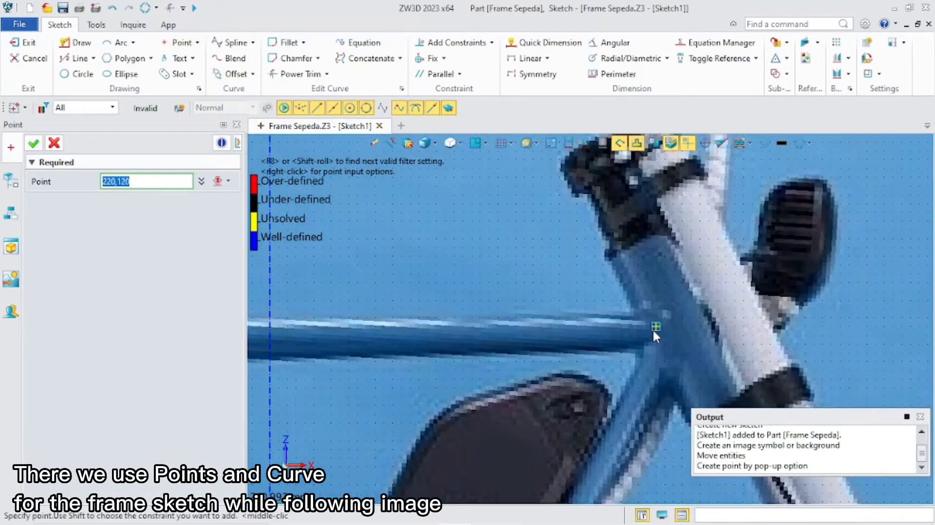
pyautogui.scroll(2, 652, 329)
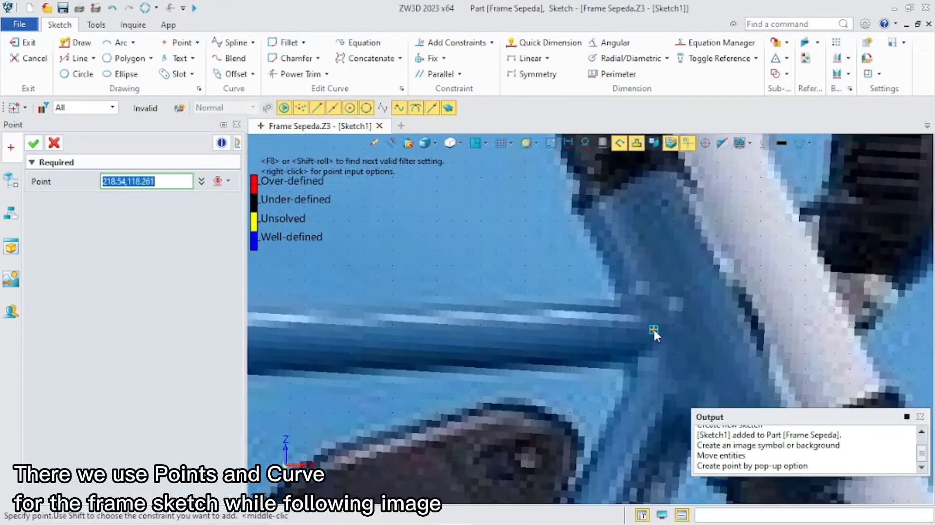
pyautogui.scroll(-2, 683, 321)
pyautogui.click(685, 322)
pyautogui.scroll(-2, 685, 322)
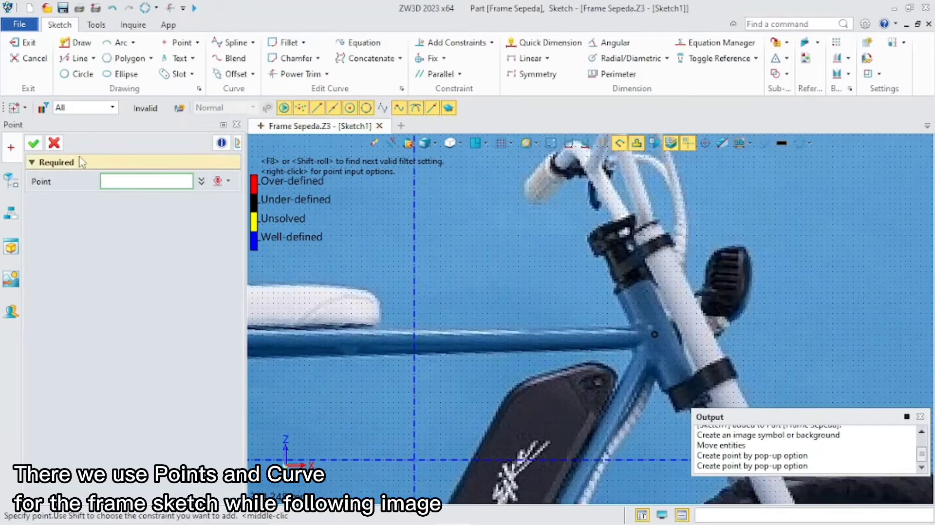
pyautogui.click(33, 143)
# Draw a 600 mm horizontal line along the top tube from the head-tube point to -370,120
pyautogui.click(73, 58)
pyautogui.scroll(2, 652, 332)
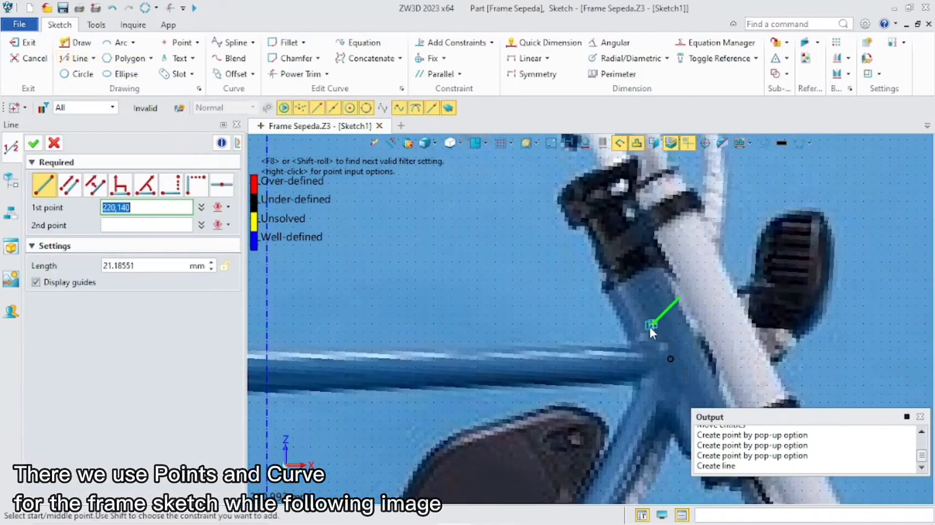
pyautogui.click(671, 359)
pyautogui.scroll(-3, 425, 406)
pyautogui.scroll(-1, 377, 431)
pyautogui.moveTo(377, 431); pyautogui.dragTo(552, 426, button='middle')
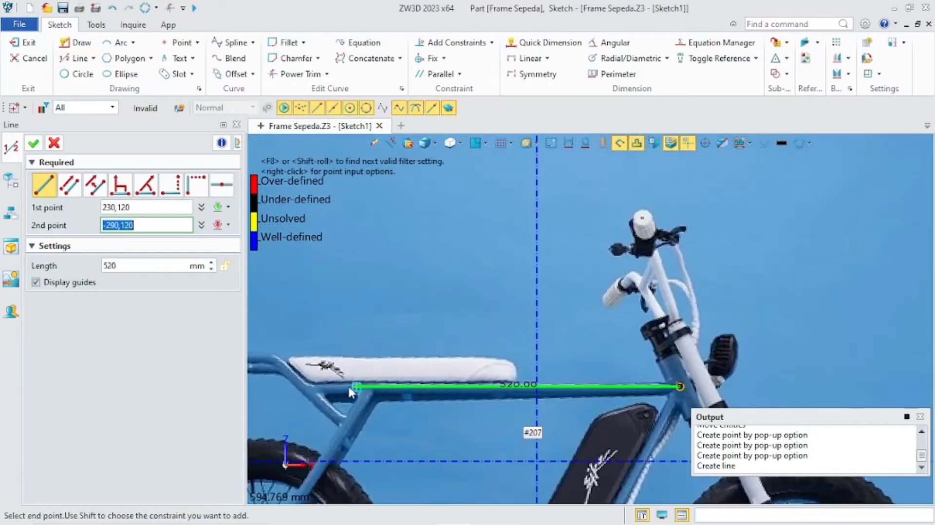
pyautogui.click(306, 387)
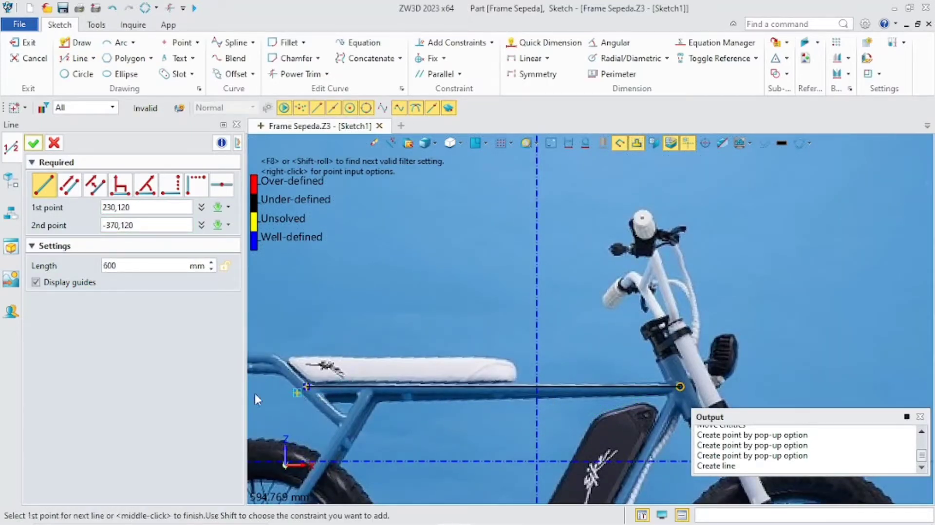
pyautogui.click(37, 145)
# Place a point directly below the head-tube end of the top-tube line, at about 230,112
pyautogui.scroll(2, 471, 457)
pyautogui.scroll(-2, 463, 407)
pyautogui.moveTo(464, 407); pyautogui.dragTo(482, 354, button='middle')
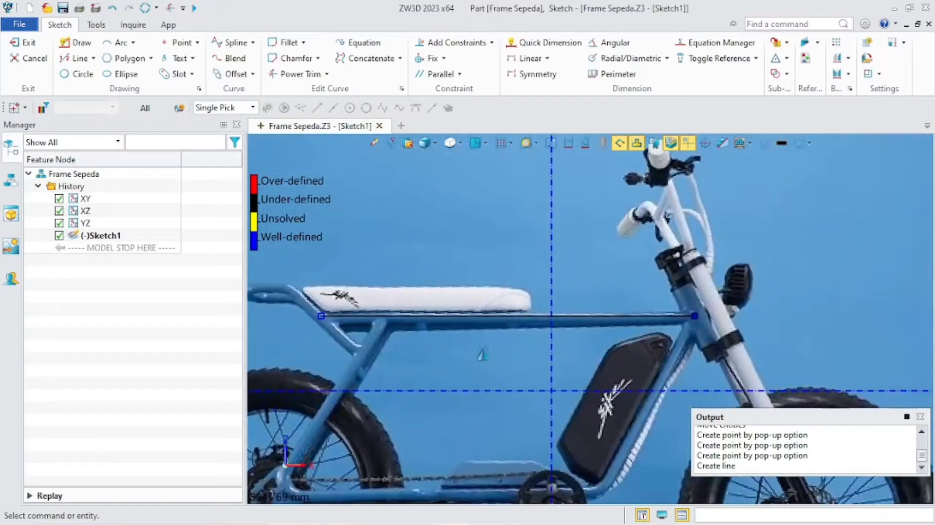
pyautogui.scroll(3, 654, 354)
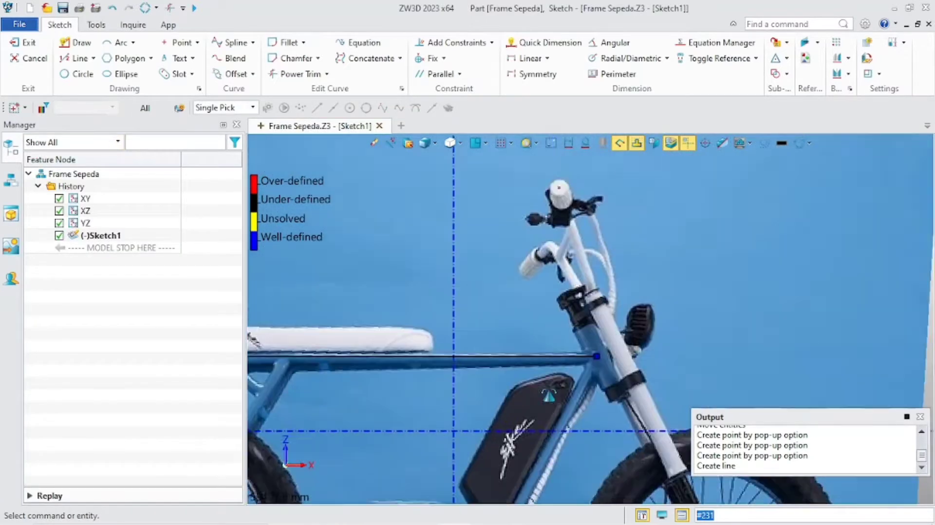
pyautogui.click(179, 42)
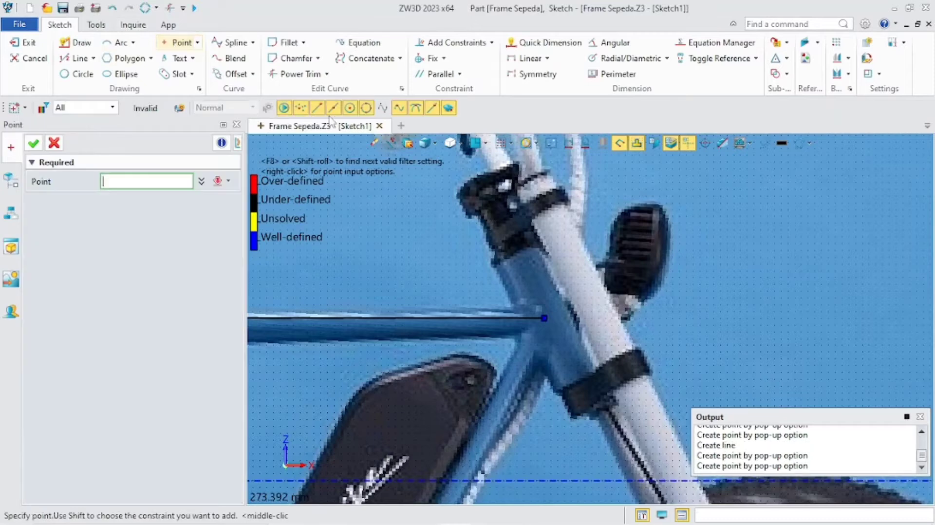
pyautogui.scroll(2, 551, 334)
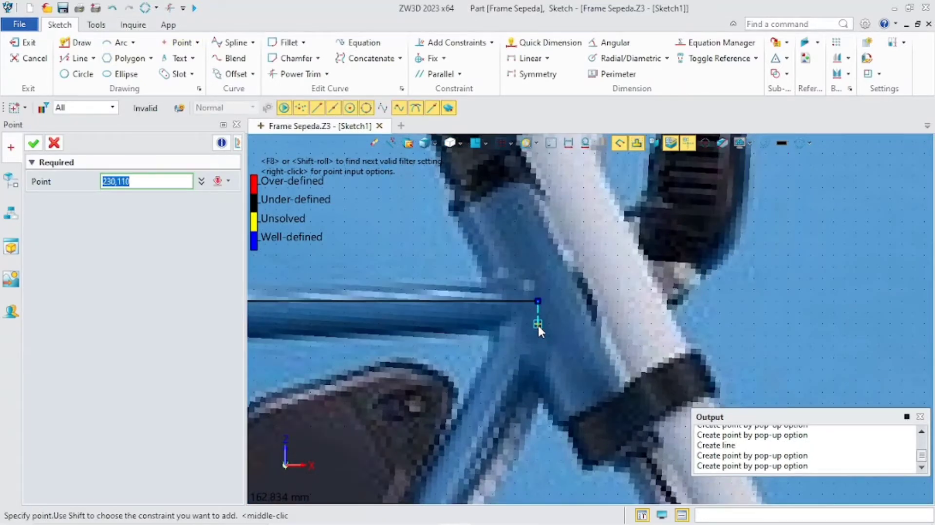
pyautogui.click(538, 322)
pyautogui.scroll(-4, 522, 331)
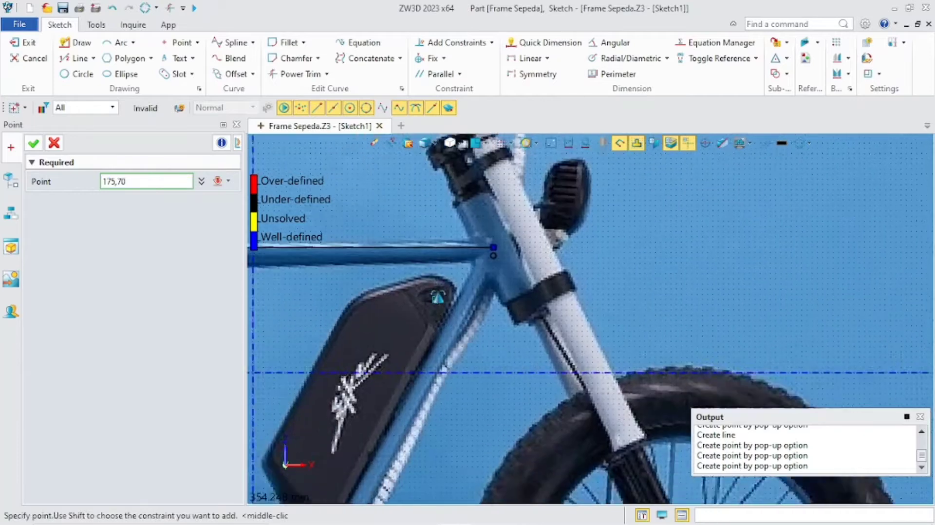
# Place a point at the lower end of the down tube beside the battery, at about 90,-145
pyautogui.scroll(1, 372, 489)
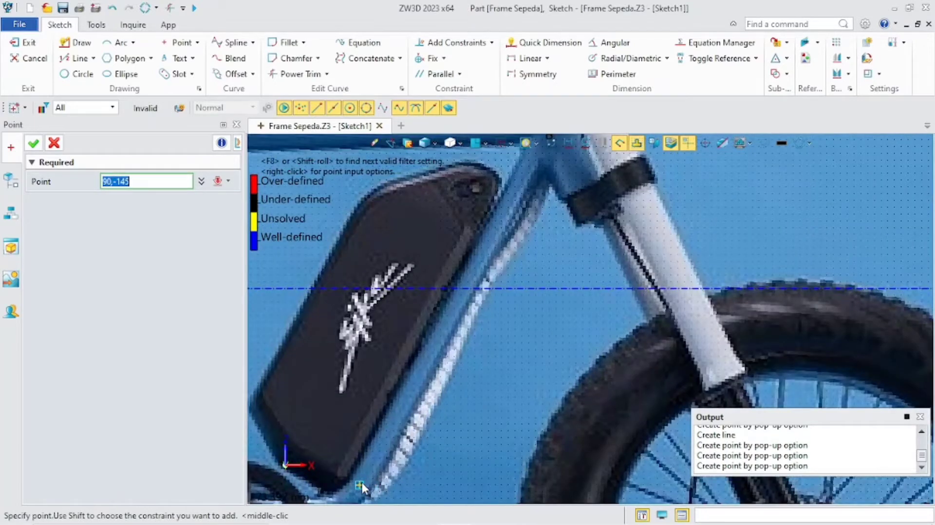
pyautogui.scroll(2, 361, 482)
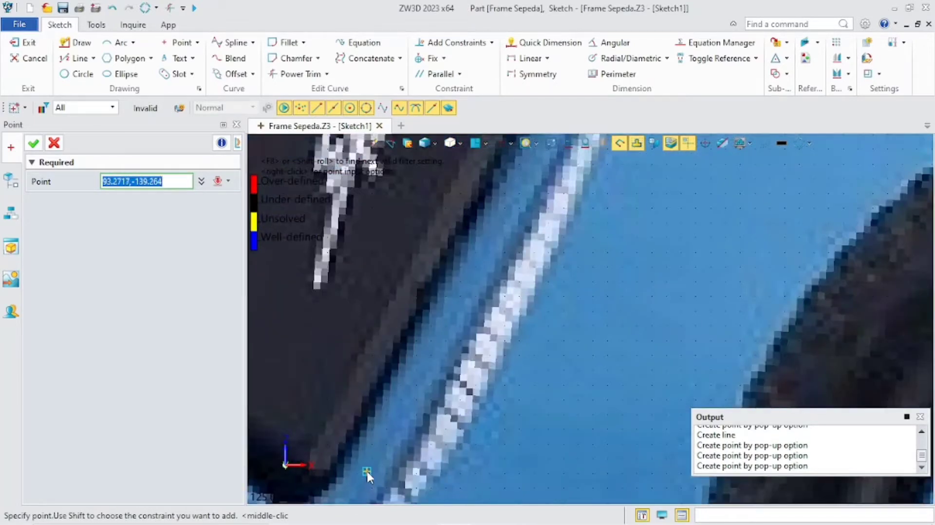
pyautogui.click(357, 487)
pyautogui.scroll(-3, 358, 487)
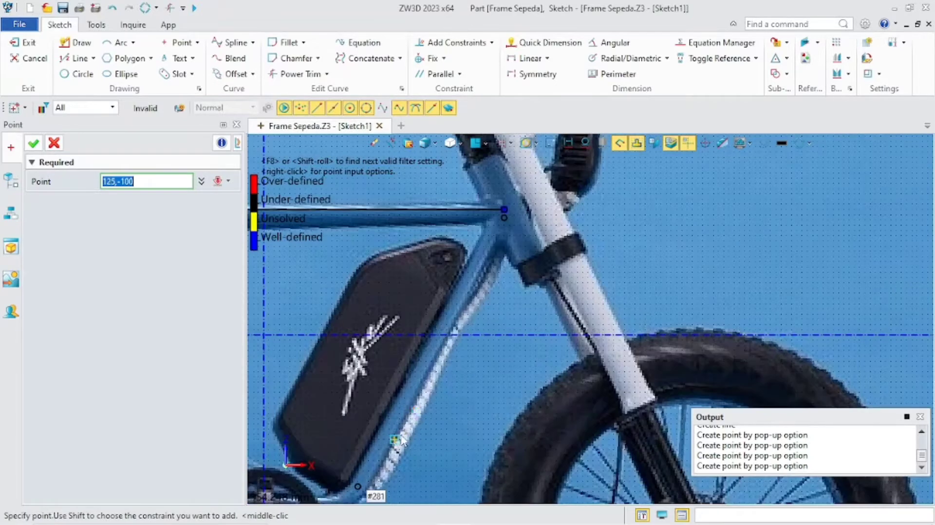
pyautogui.click(33, 143)
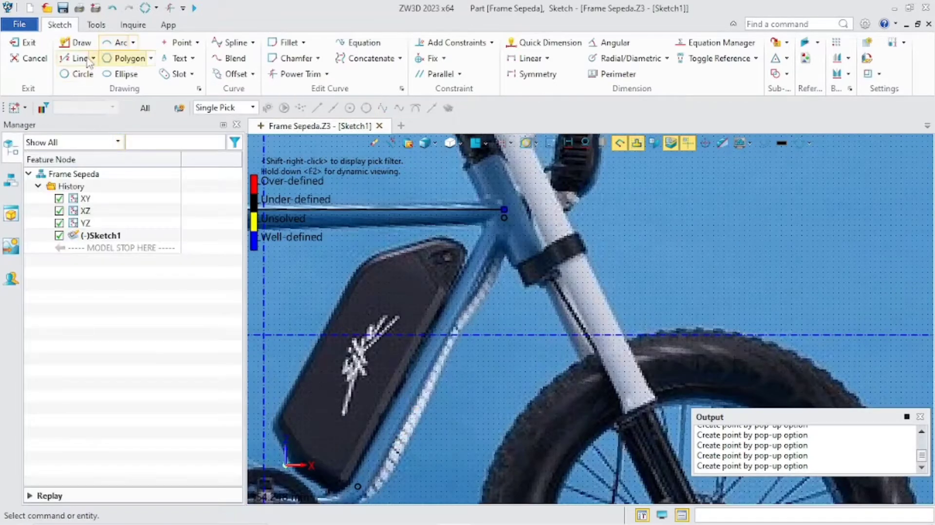
# Draw the down-tube line from the point just below the head-tube joint to the point at 90,-145 beside the battery
pyautogui.click(78, 58)
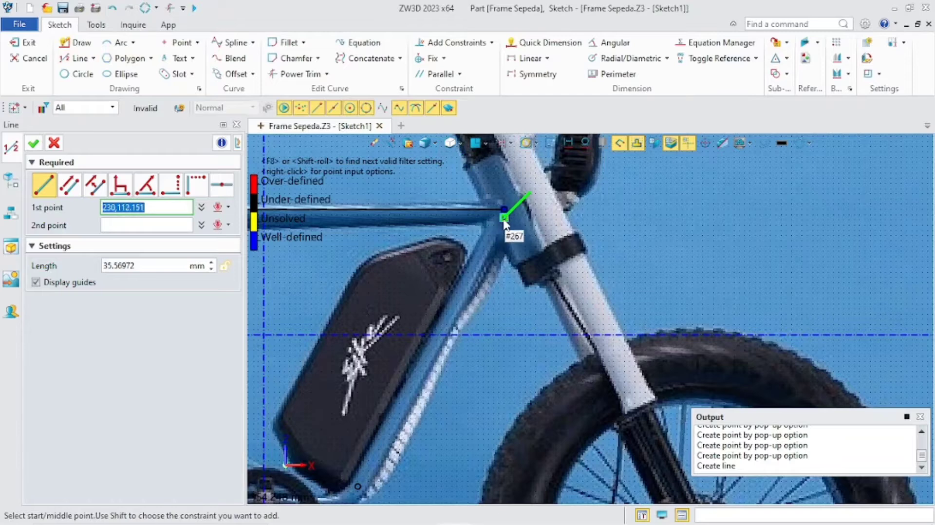
pyautogui.click(504, 218)
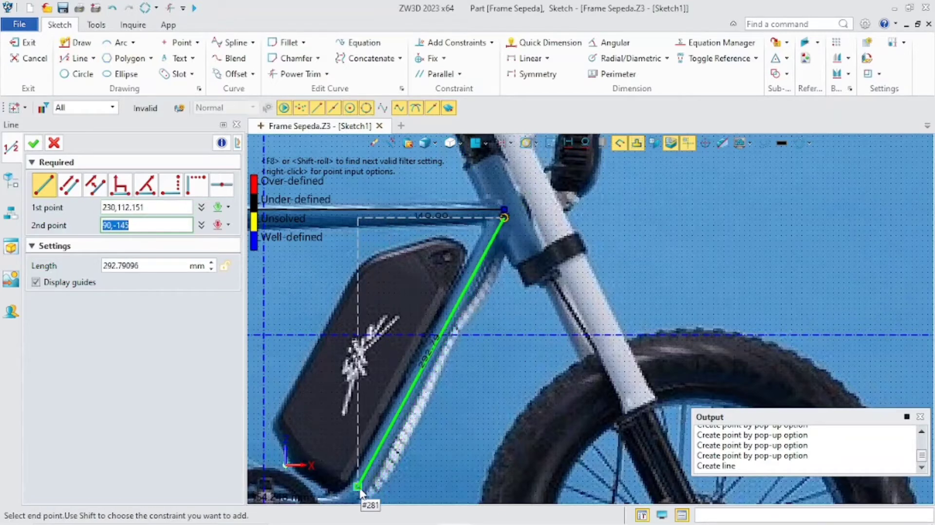
pyautogui.click(359, 488)
pyautogui.click(34, 144)
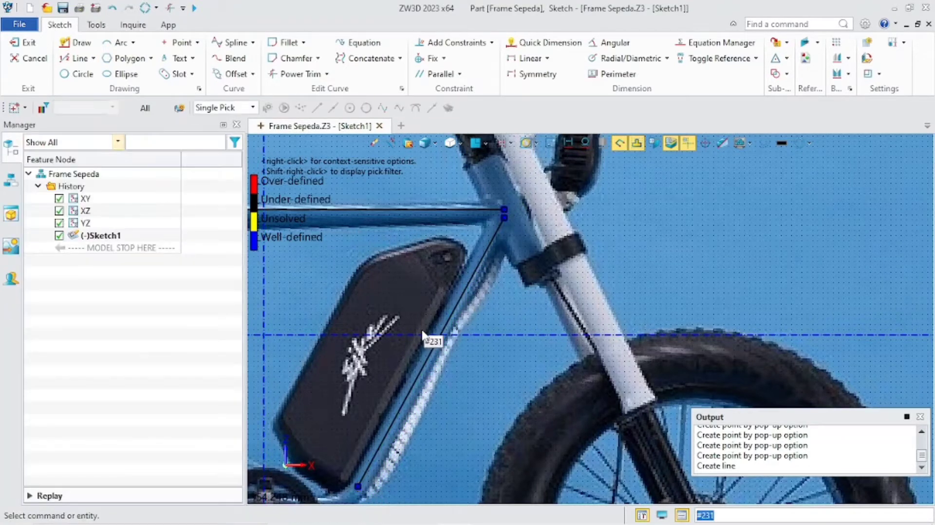
# Place a sketch point on the lower tube just beside the crank chainring, at about 55,-163
pyautogui.scroll(-3, 409, 336)
pyautogui.scroll(3, 408, 396)
pyautogui.scroll(-3, 408, 396)
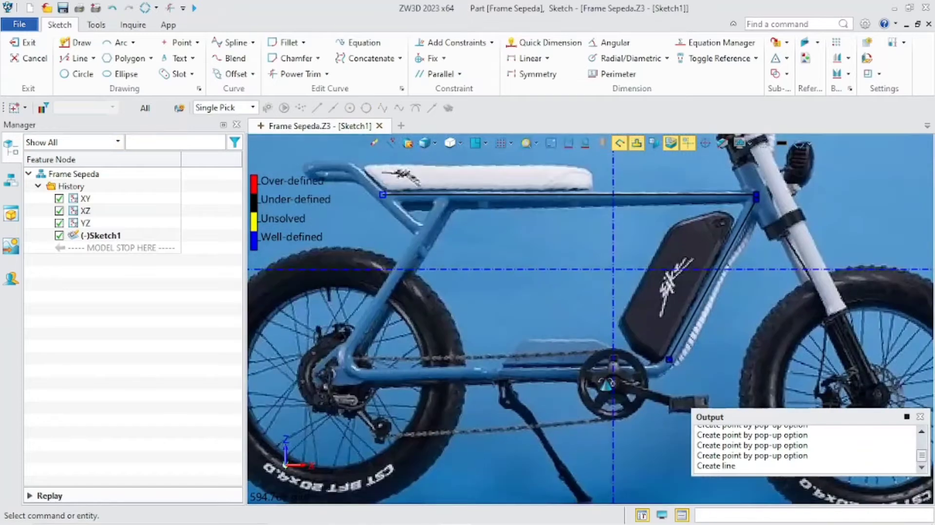
pyautogui.scroll(5, 607, 389)
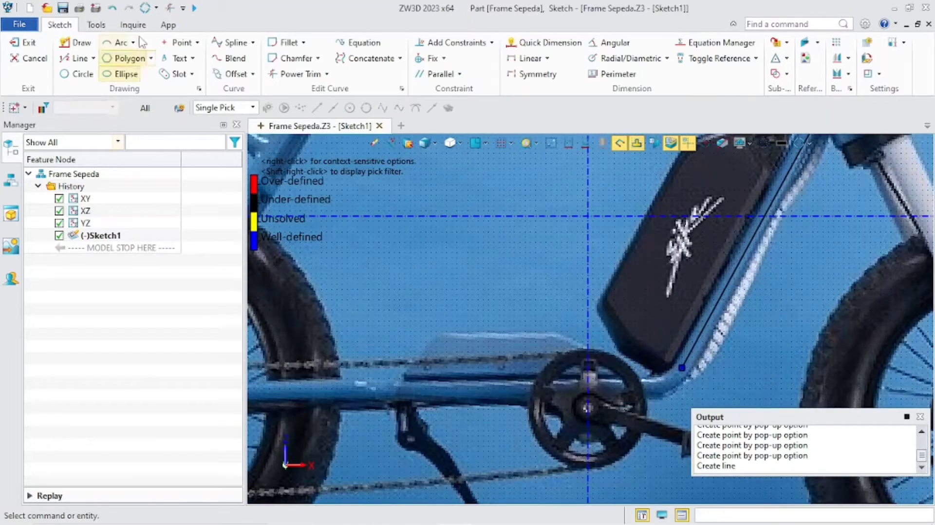
pyautogui.click(179, 43)
pyautogui.scroll(3, 663, 423)
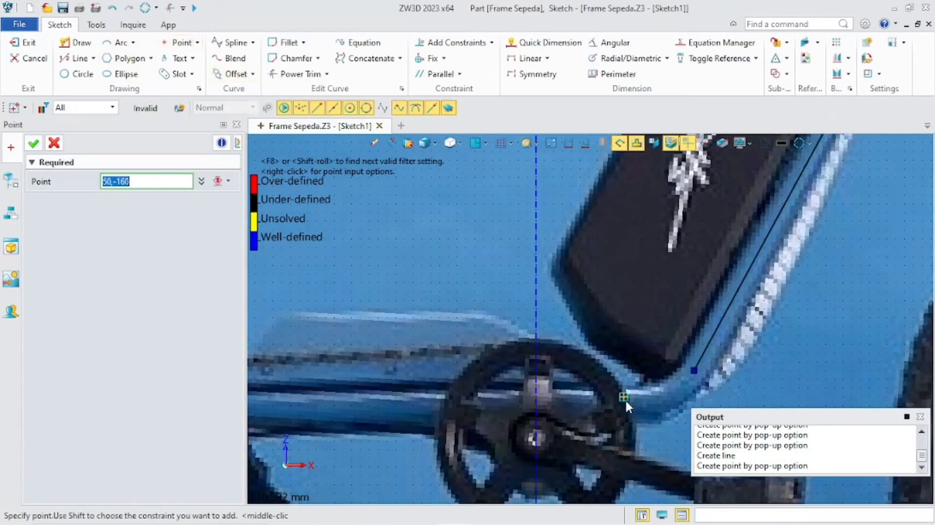
pyautogui.scroll(1, 625, 400)
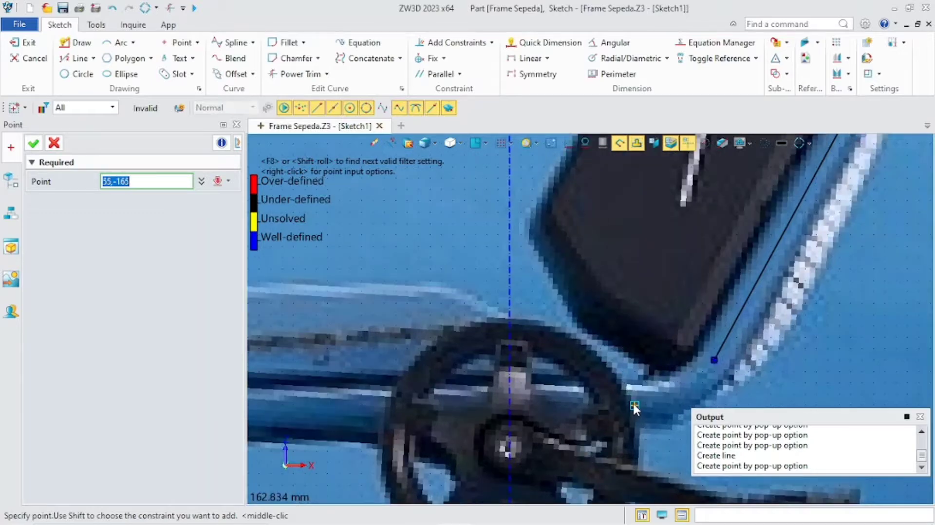
pyautogui.click(634, 402)
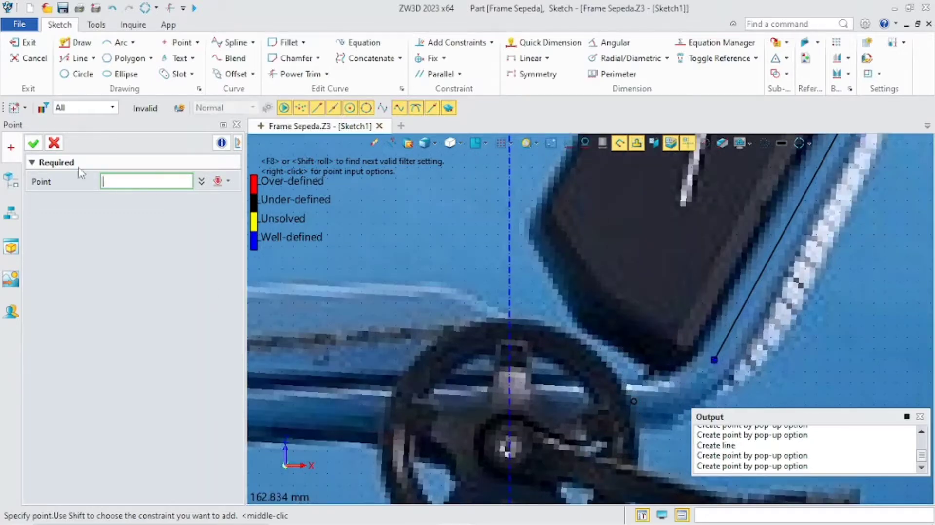
pyautogui.click(33, 142)
# Draw a horizontal line about 440 mm long along the chainstay, from the chainring point to about -385,-163 near the rear hub
pyautogui.click(75, 58)
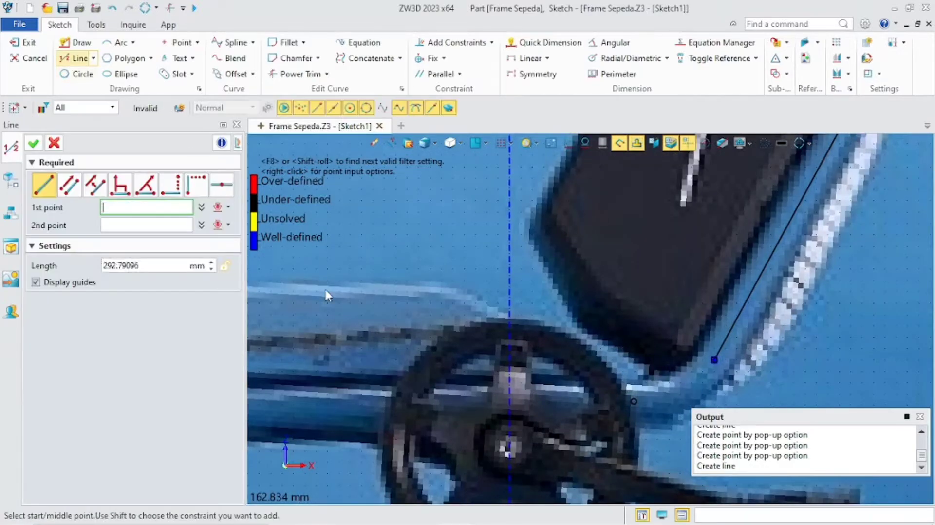
pyautogui.click(638, 401)
pyautogui.scroll(-4, 454, 423)
pyautogui.moveTo(366, 437); pyautogui.dragTo(633, 401, button='middle')
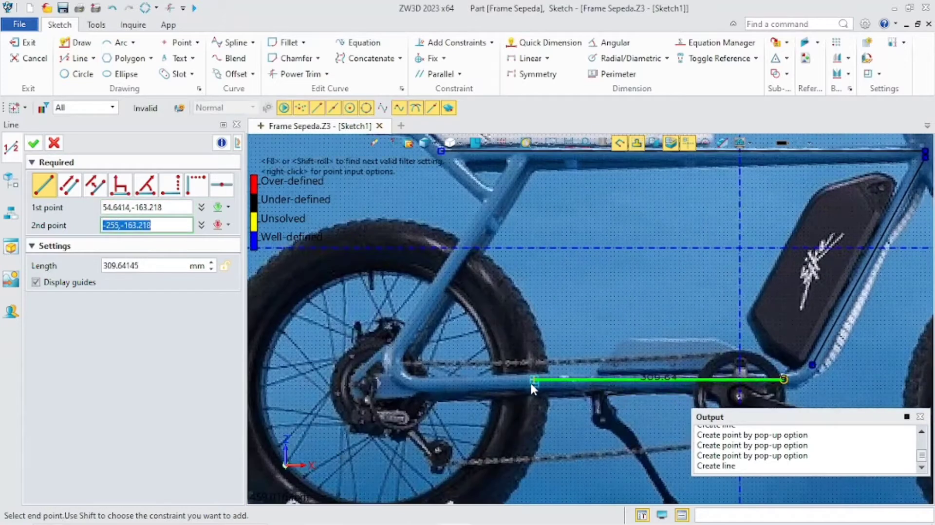
pyautogui.click(430, 379)
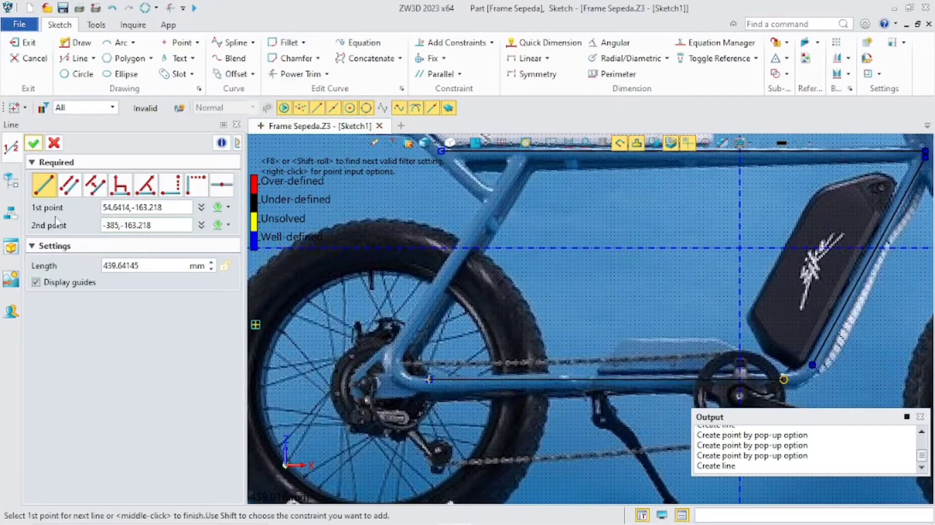
pyautogui.click(33, 143)
# Place a point on the top-tube line where the rear stay joins it, at about -268,120
pyautogui.scroll(-2, 595, 292)
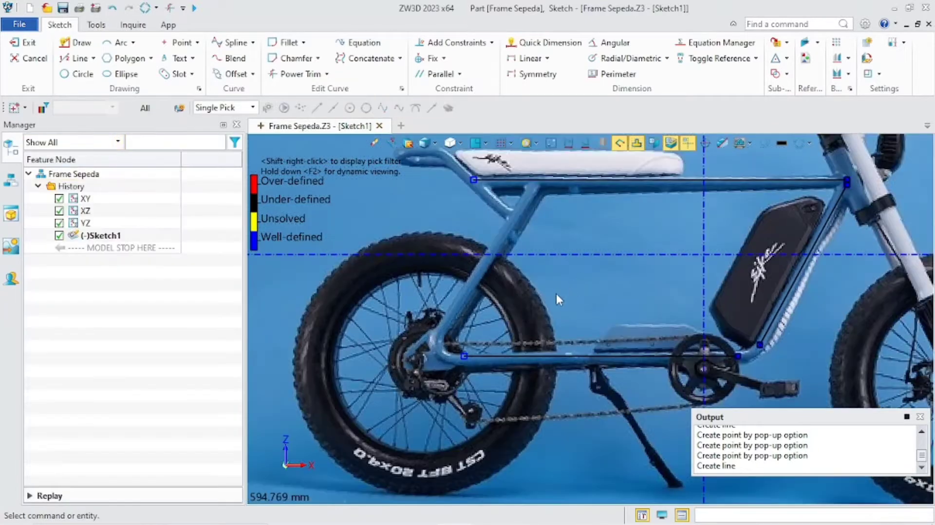
pyautogui.scroll(2, 557, 294)
pyautogui.scroll(-3, 591, 319)
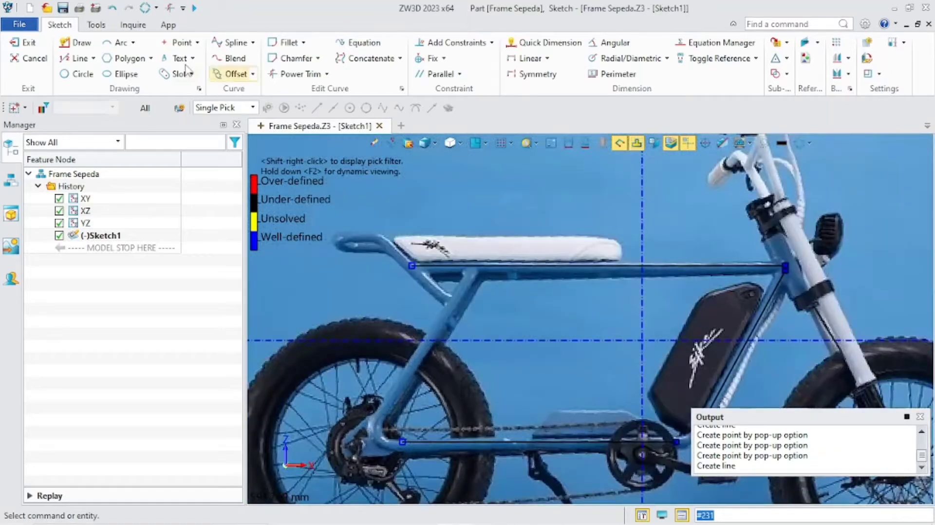
pyautogui.click(177, 42)
pyautogui.scroll(5, 505, 250)
pyautogui.scroll(-3, 505, 250)
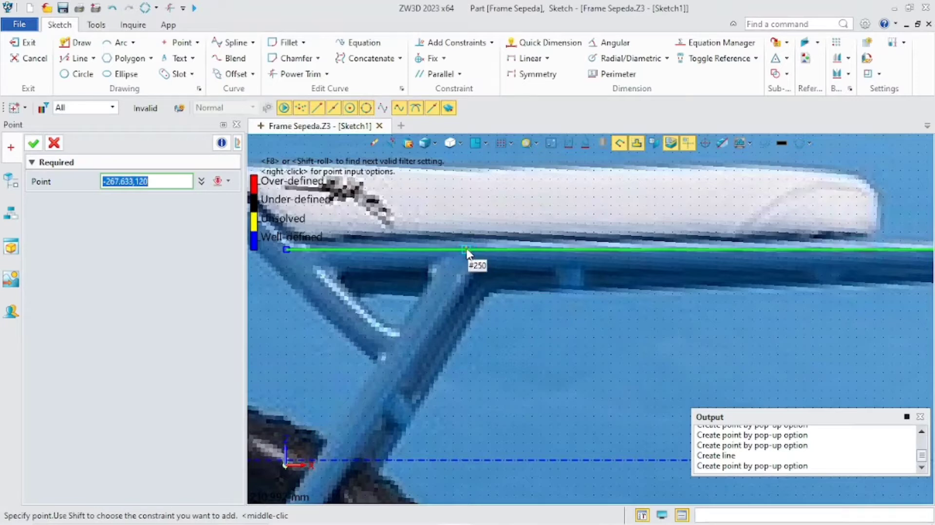
pyautogui.click(466, 250)
pyautogui.press('Escape')
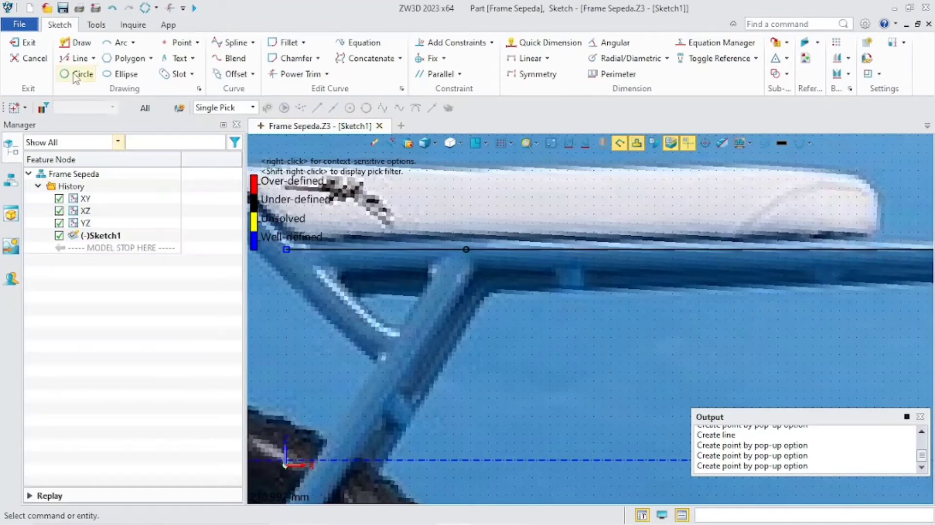
# Draw a sloped line about 273 mm long down the rear stay, from the new top-tube point to about -415,-110
pyautogui.click(81, 58)
pyautogui.click(460, 247)
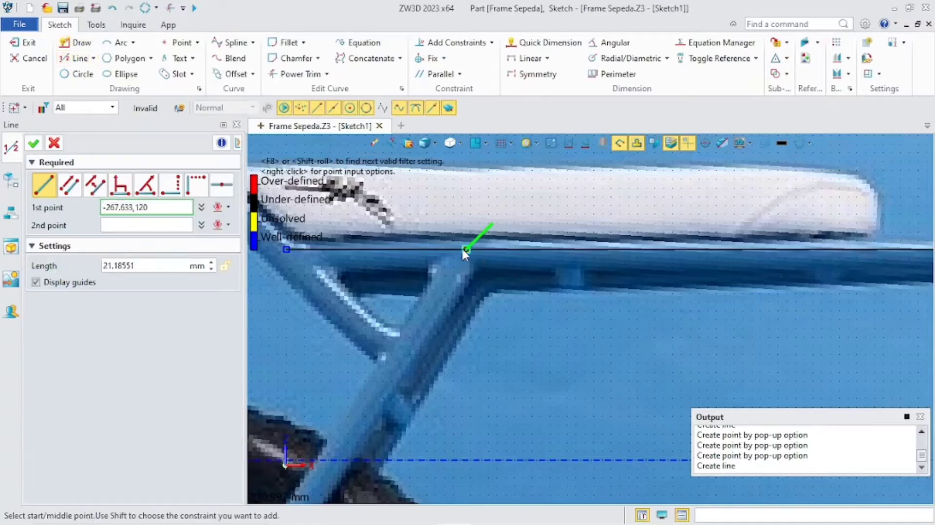
pyautogui.scroll(-5, 460, 247)
pyautogui.scroll(2, 559, 309)
pyautogui.scroll(2, 546, 308)
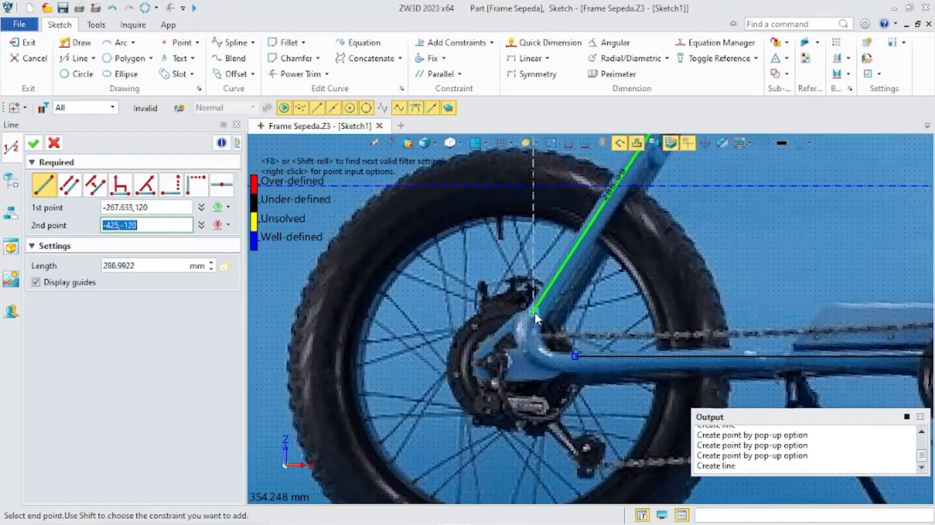
pyautogui.scroll(1, 544, 305)
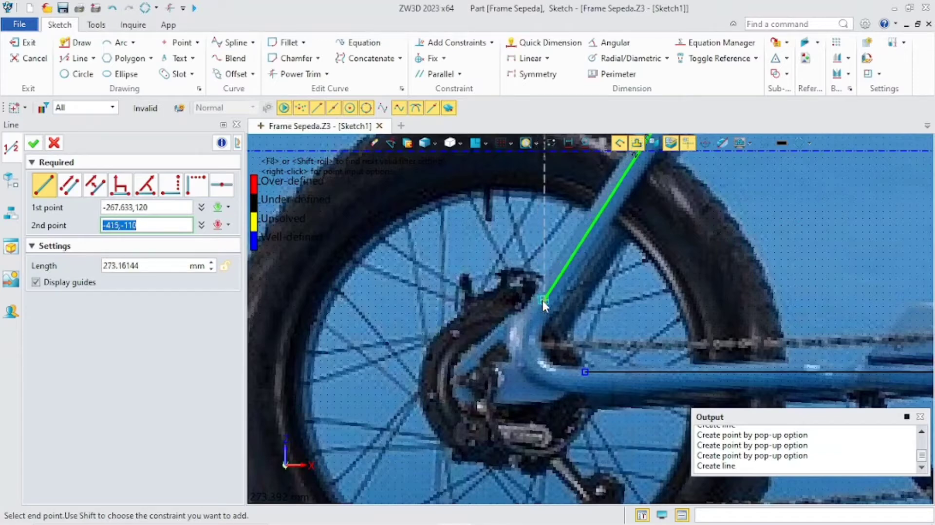
pyautogui.click(543, 300)
pyautogui.click(34, 143)
# Place a point on the rear-stay line where the short seat brace meets it, at about -304,63
pyautogui.scroll(-4, 669, 244)
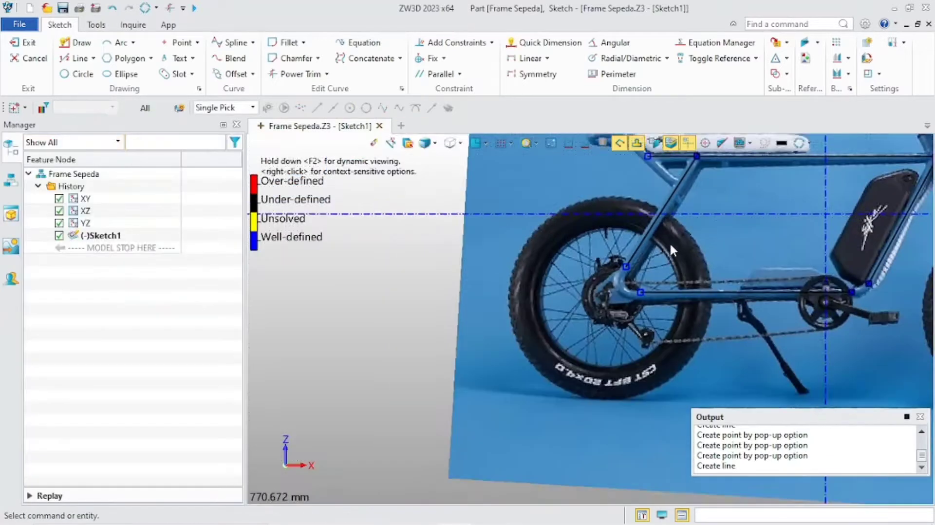
pyautogui.moveTo(669, 243); pyautogui.dragTo(540, 360, button='middle')
pyautogui.scroll(4, 540, 360)
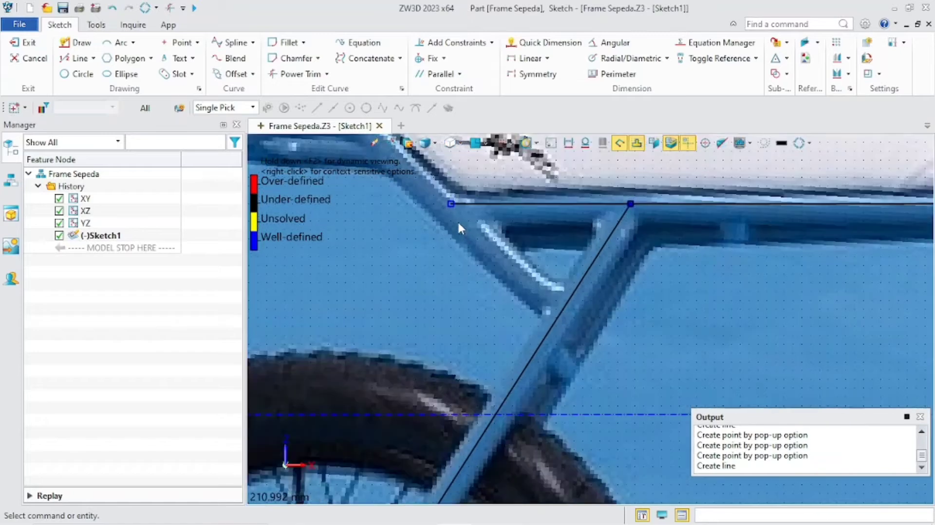
pyautogui.moveTo(458, 220)
pyautogui.mouseDown(button='middle')
pyautogui.moveTo(489, 316)
pyautogui.moveTo(485, 341)
pyautogui.mouseUp(button='middle')
pyautogui.scroll(3, 556, 356)
pyautogui.scroll(-2, 472, 388)
pyautogui.moveTo(472, 389); pyautogui.dragTo(514, 419, button='middle')
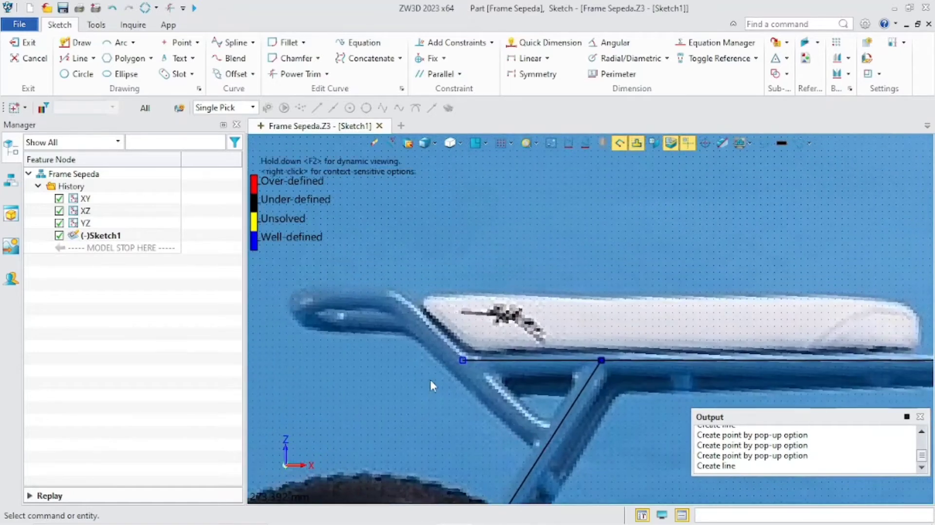
pyautogui.click(178, 43)
pyautogui.scroll(3, 550, 445)
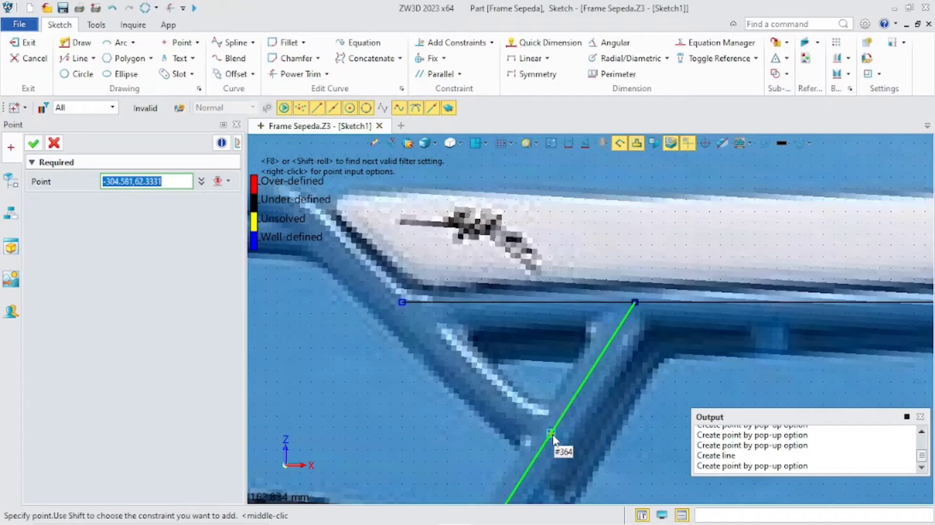
pyautogui.click(552, 435)
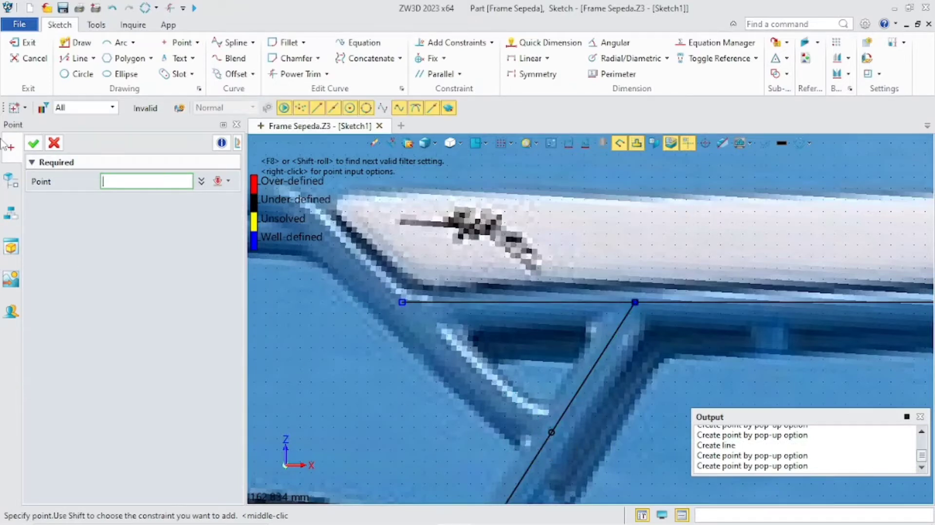
pyautogui.click(34, 143)
# Draw a line about 156 mm long along the seat brace, from the rear-stay point up to about -420,167 behind the seat
pyautogui.click(78, 58)
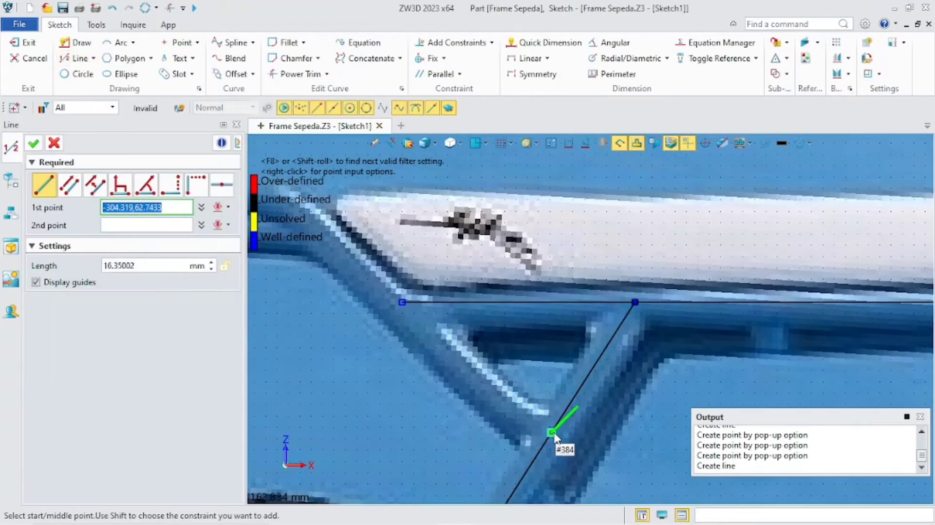
pyautogui.click(551, 432)
pyautogui.scroll(-3, 338, 269)
pyautogui.scroll(3, 337, 269)
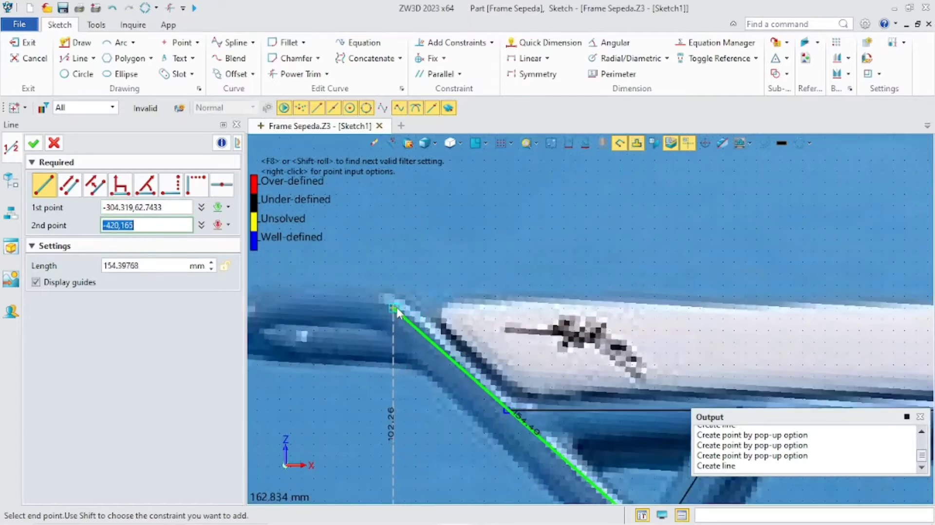
pyautogui.click(393, 302)
# Draw a horizontal line rearward from the seat brace's upper end and set its length to 50 mm
pyautogui.scroll(-3, 393, 303)
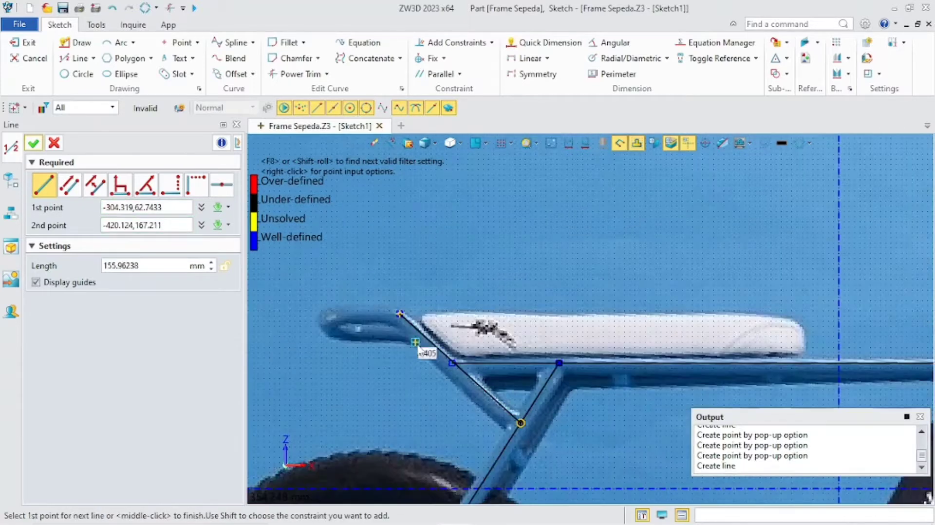
pyautogui.scroll(3, 410, 335)
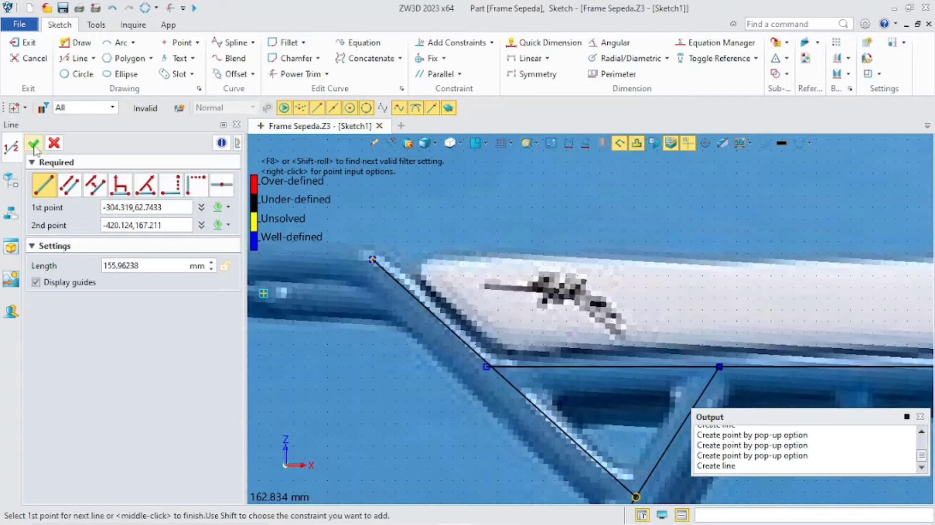
pyautogui.scroll(1, 374, 240)
pyautogui.click(373, 266)
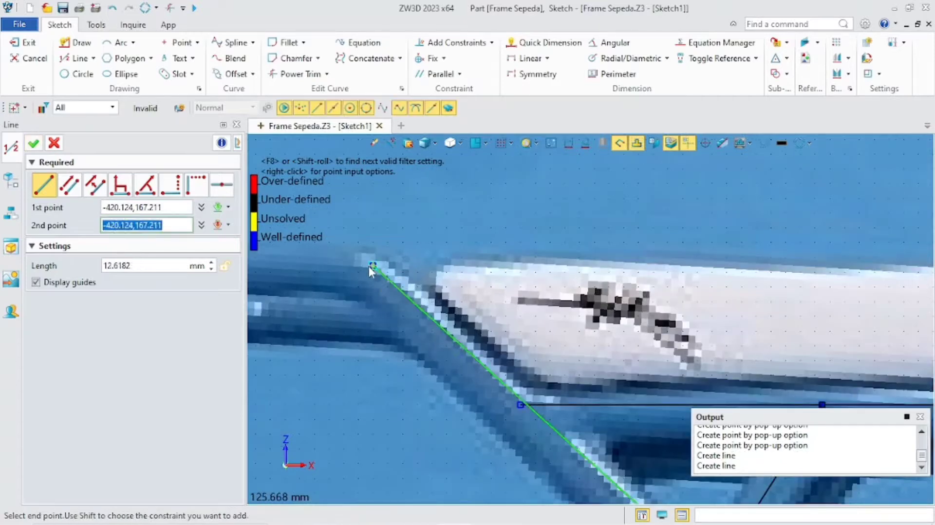
pyautogui.scroll(-3, 453, 340)
pyautogui.scroll(3, 381, 325)
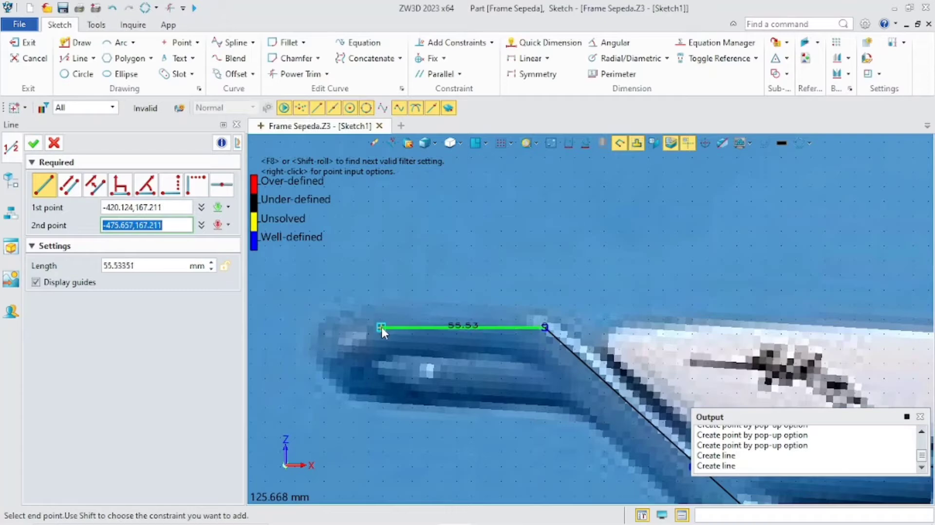
pyautogui.click(382, 326)
pyautogui.scroll(-1, 382, 325)
pyautogui.doubleClick(152, 264)
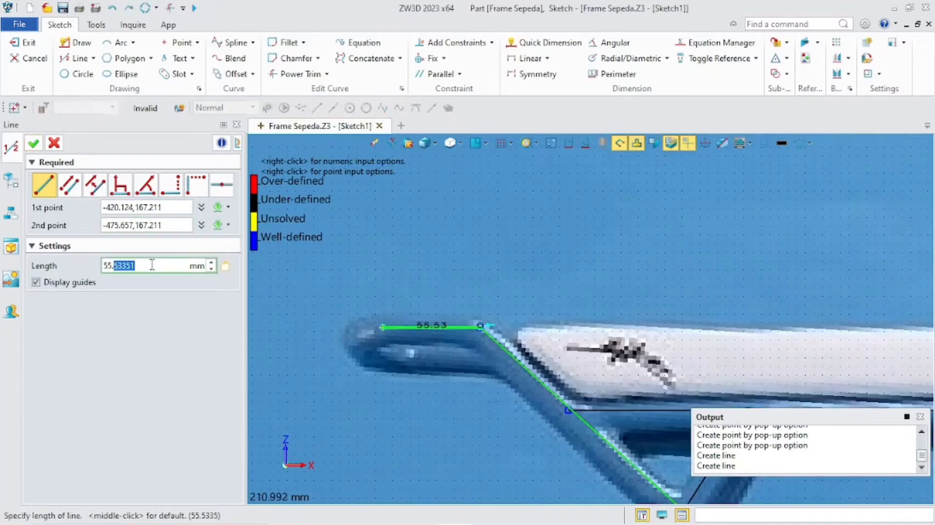
pyautogui.press('Return')
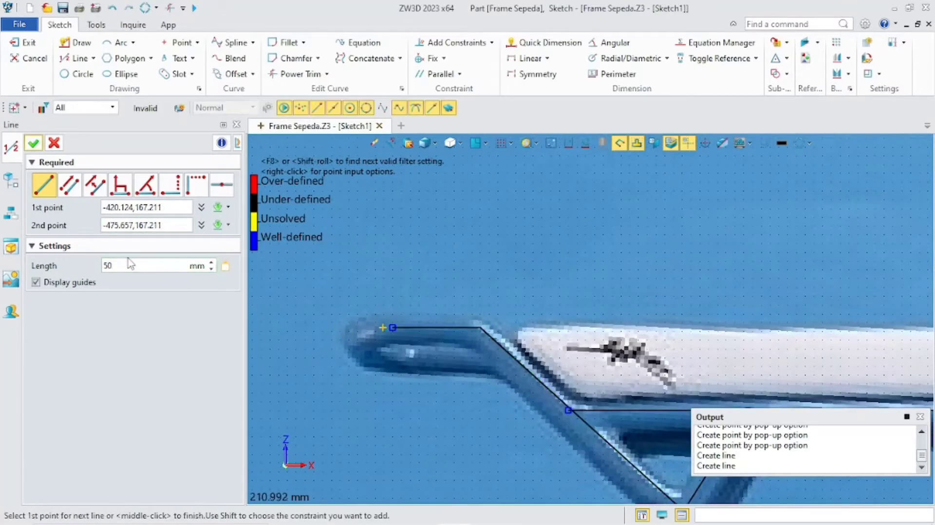
pyautogui.press('Escape')
# Fillet the corner between the horizontal line behind the seat and the seat-brace line with a 40 mm radius
pyautogui.scroll(-3, 670, 334)
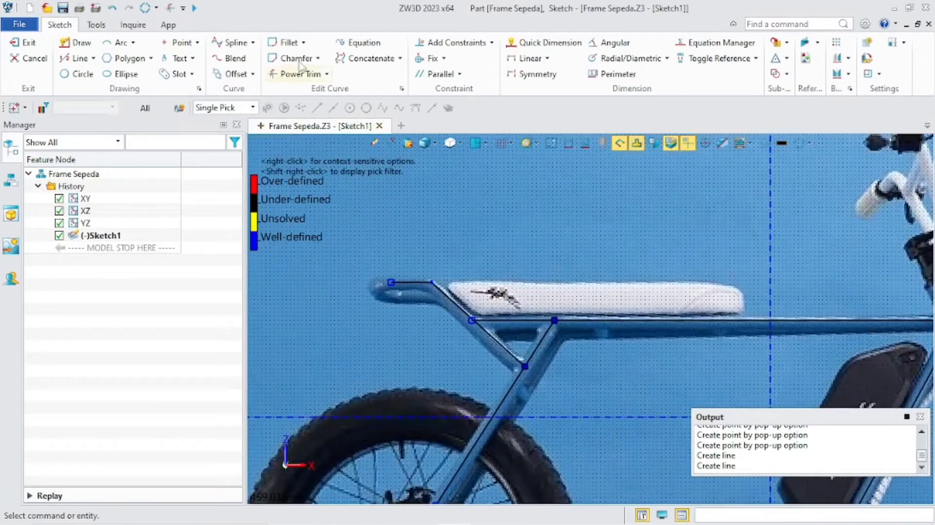
pyautogui.click(289, 43)
pyautogui.scroll(3, 383, 304)
pyautogui.click(469, 254)
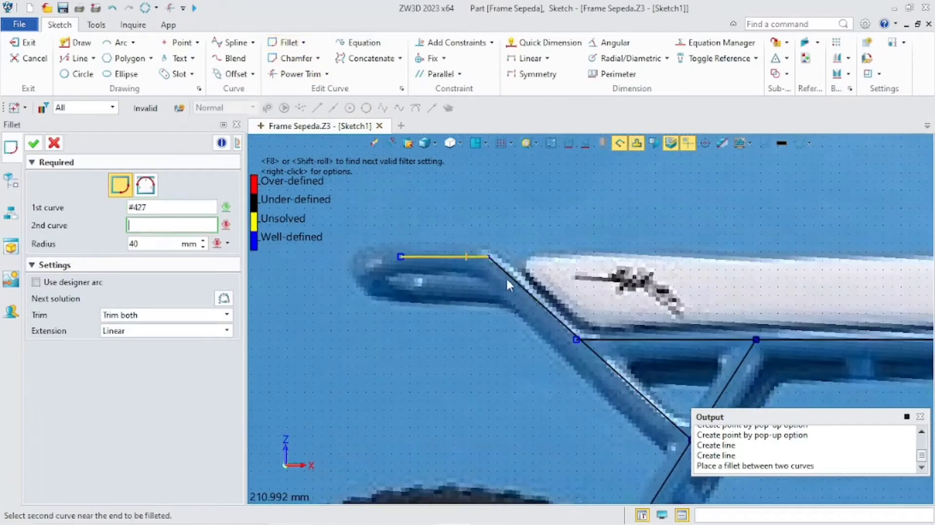
pyautogui.click(506, 277)
pyautogui.scroll(-3, 507, 278)
pyautogui.scroll(5, 448, 282)
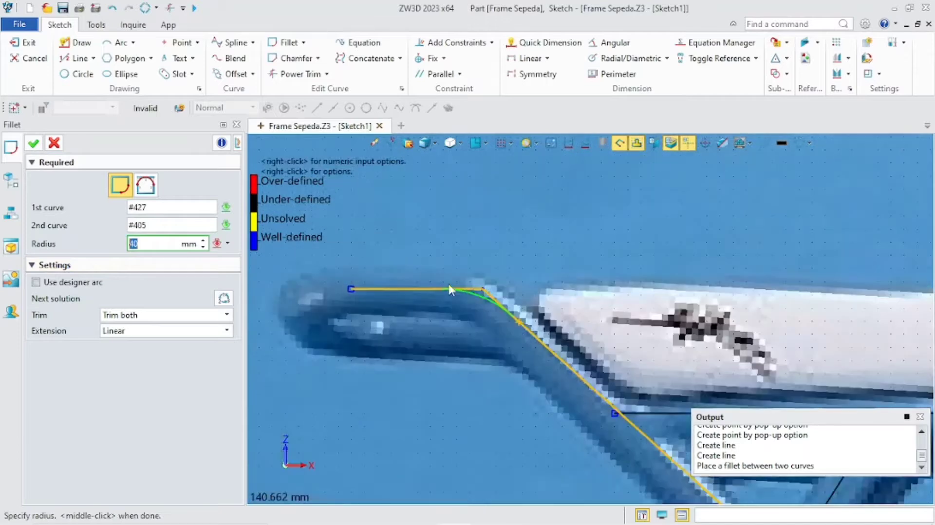
pyautogui.doubleClick(162, 243)
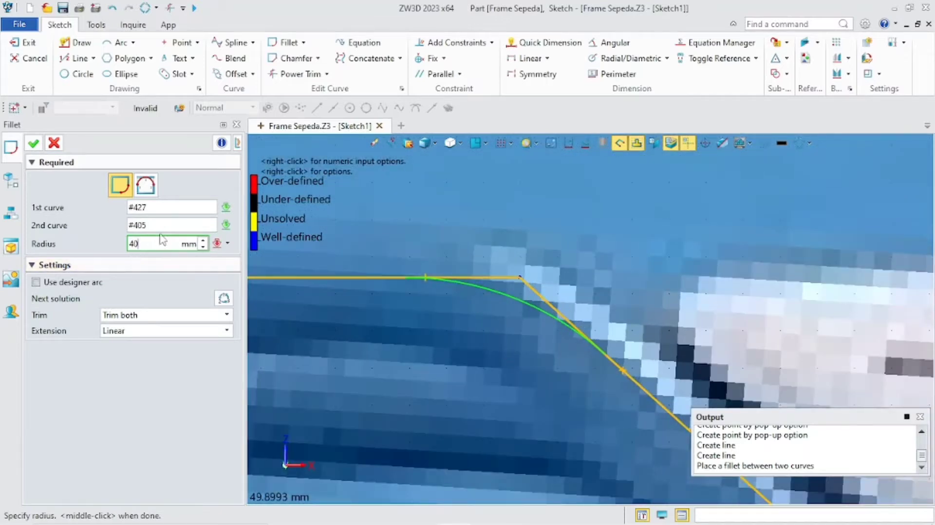
pyautogui.click(33, 144)
pyautogui.scroll(-2, 516, 331)
pyautogui.moveTo(516, 331); pyautogui.dragTo(503, 308, button='middle')
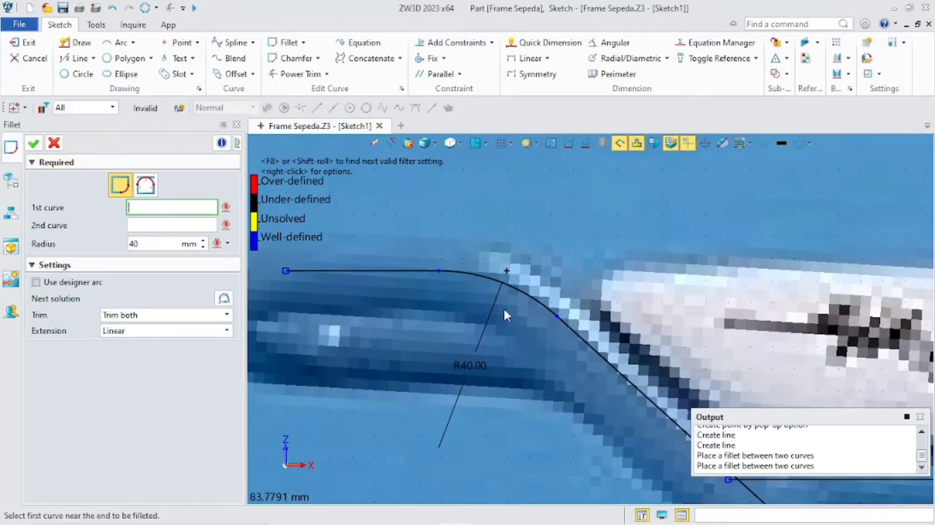
pyautogui.scroll(-3, 507, 388)
pyautogui.scroll(-3, 507, 388)
pyautogui.moveTo(506, 388); pyautogui.dragTo(440, 286, button='middle')
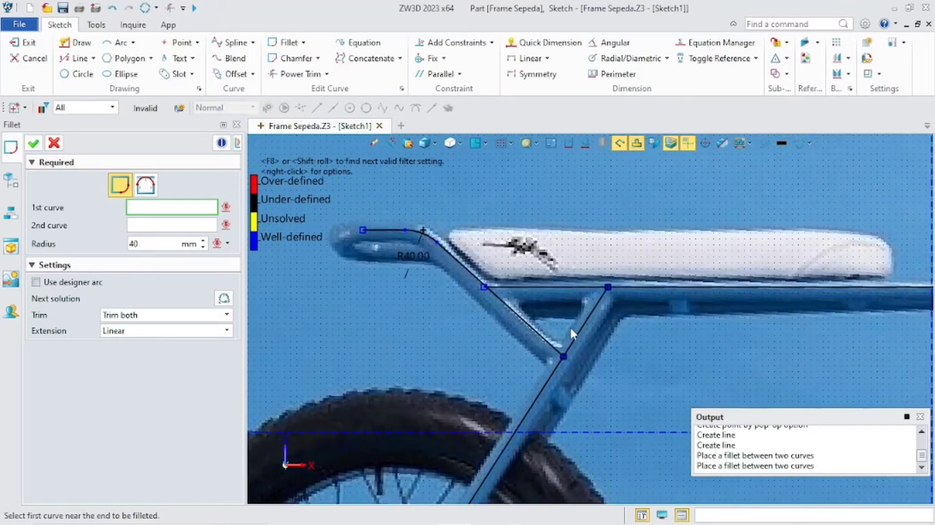
pyautogui.scroll(-3, 542, 360)
pyautogui.moveTo(542, 359); pyautogui.dragTo(559, 256, button='middle')
pyautogui.scroll(4, 524, 394)
pyautogui.moveTo(524, 393)
pyautogui.mouseDown(button='middle')
pyautogui.moveTo(495, 346)
pyautogui.moveTo(498, 434)
pyautogui.mouseUp(button='middle')
pyautogui.scroll(-1, 495, 346)
pyautogui.click(54, 143)
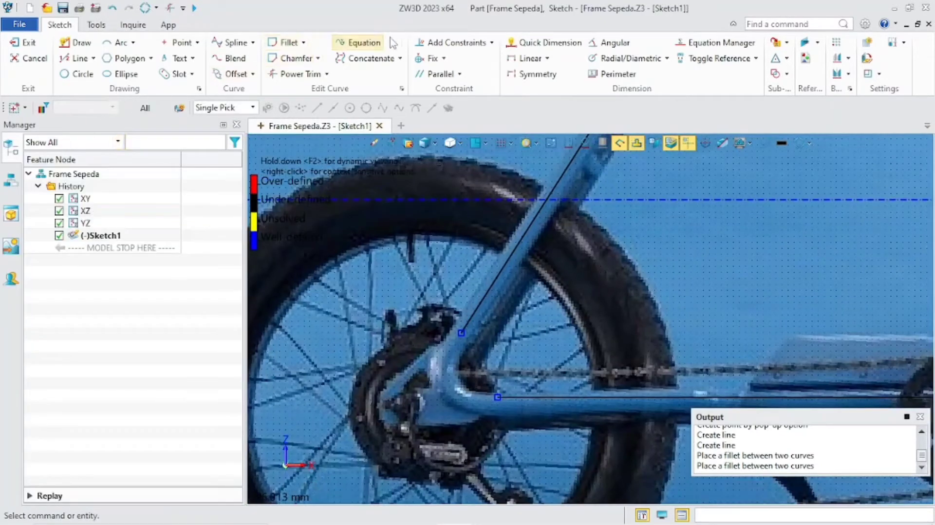
# Draw a three-point arc of about 35 mm radius joining the chain stay's rear end at -385,-163.218 to the rear stay's lower end at -415,-110
pyautogui.click(119, 43)
pyautogui.scroll(4, 513, 358)
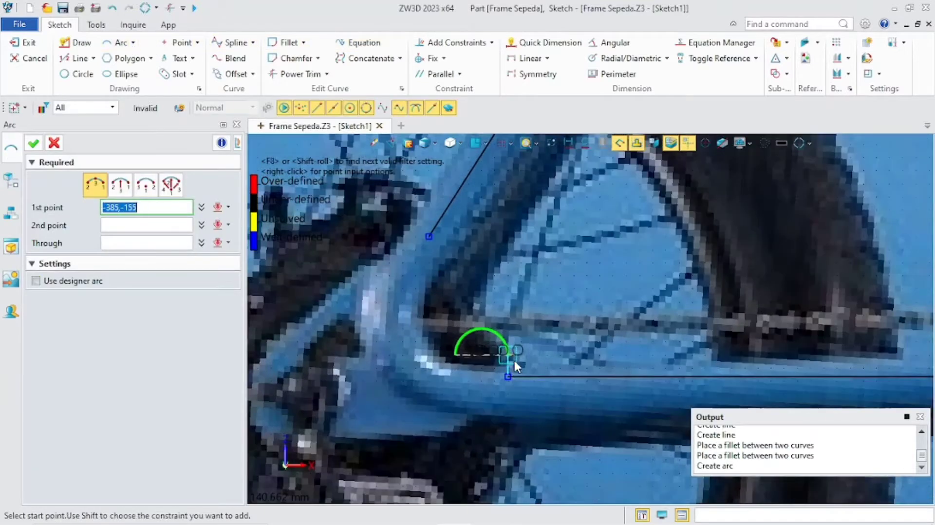
pyautogui.click(509, 376)
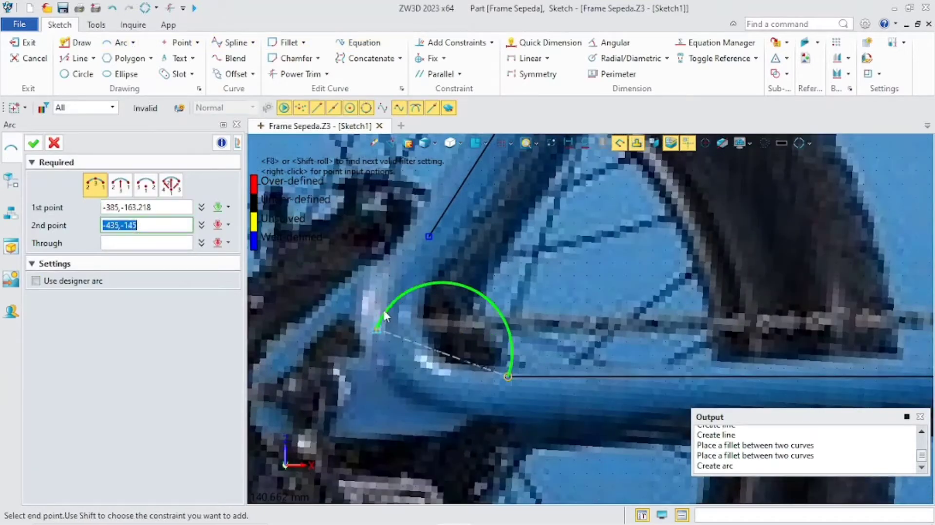
pyautogui.click(428, 237)
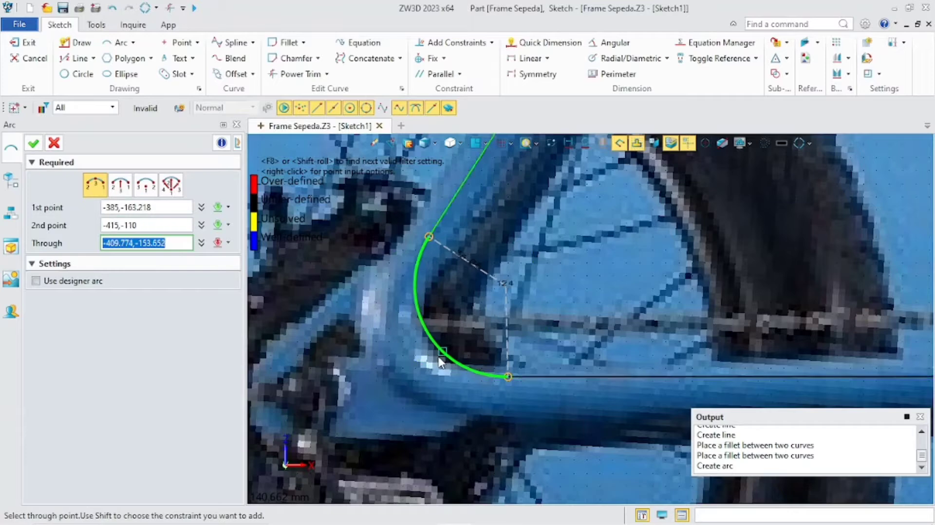
pyautogui.click(445, 353)
pyautogui.scroll(-4, 441, 357)
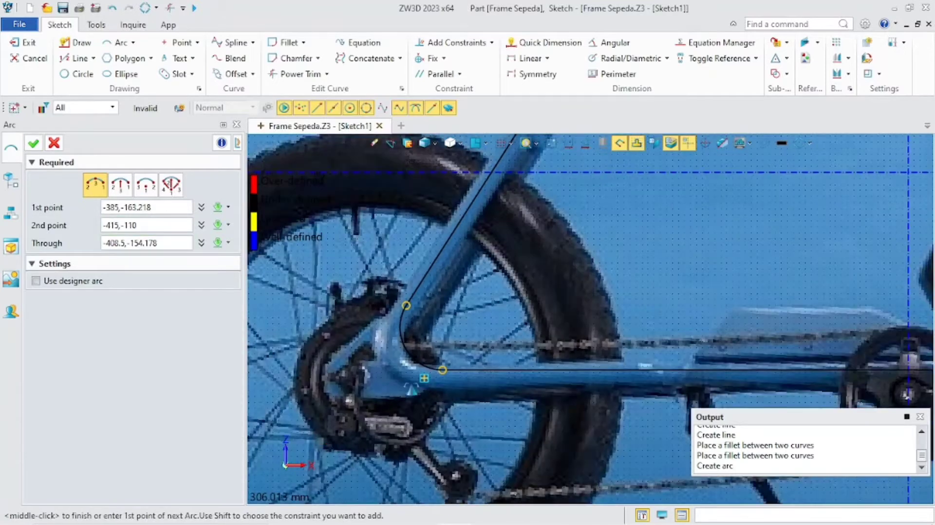
pyautogui.moveTo(433, 374); pyautogui.dragTo(397, 394, button='middle')
pyautogui.moveTo(396, 393); pyautogui.dragTo(377, 406, button='right')
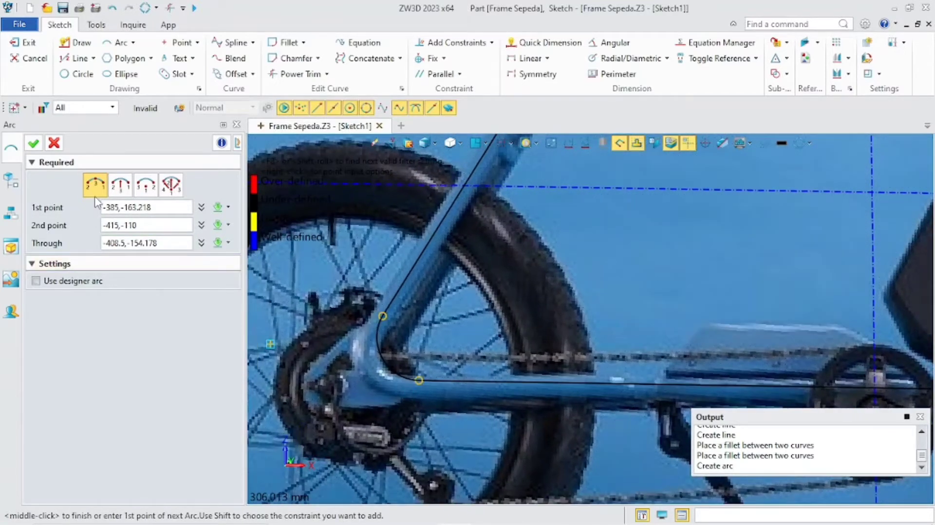
pyautogui.click(33, 143)
# Try to fillet the joint between the rear-stay line and the dropout arc with a 50 mm radius
pyautogui.scroll(4, 436, 373)
pyautogui.scroll(3, 494, 419)
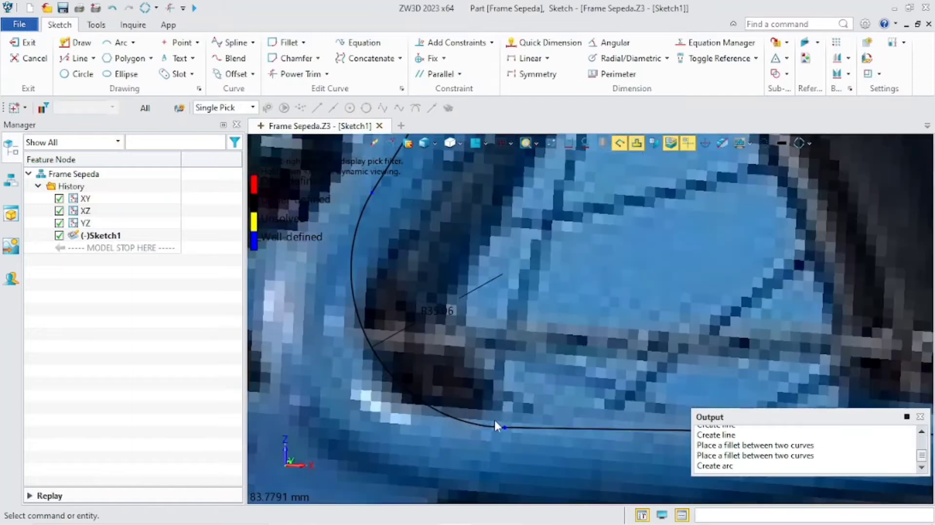
pyautogui.scroll(3, 400, 304)
pyautogui.scroll(2, 457, 363)
pyautogui.scroll(2, 361, 245)
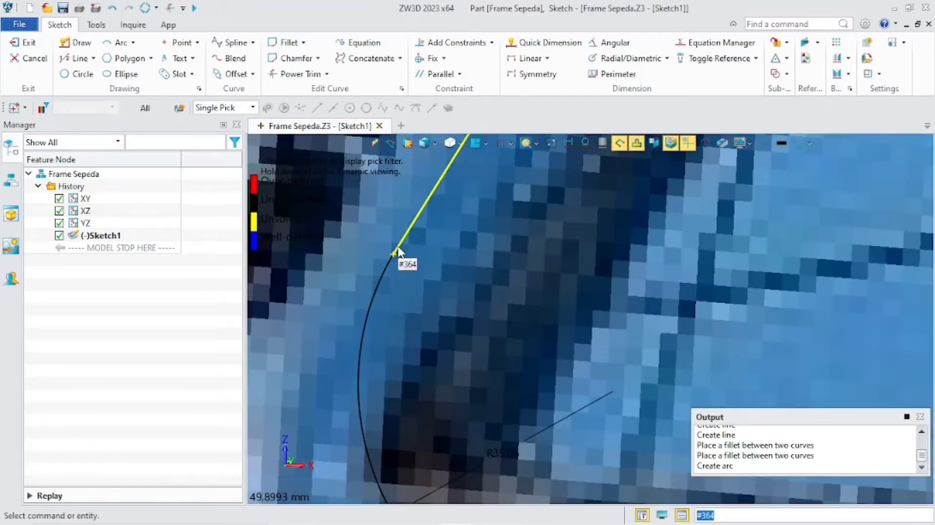
pyautogui.scroll(-4, 375, 249)
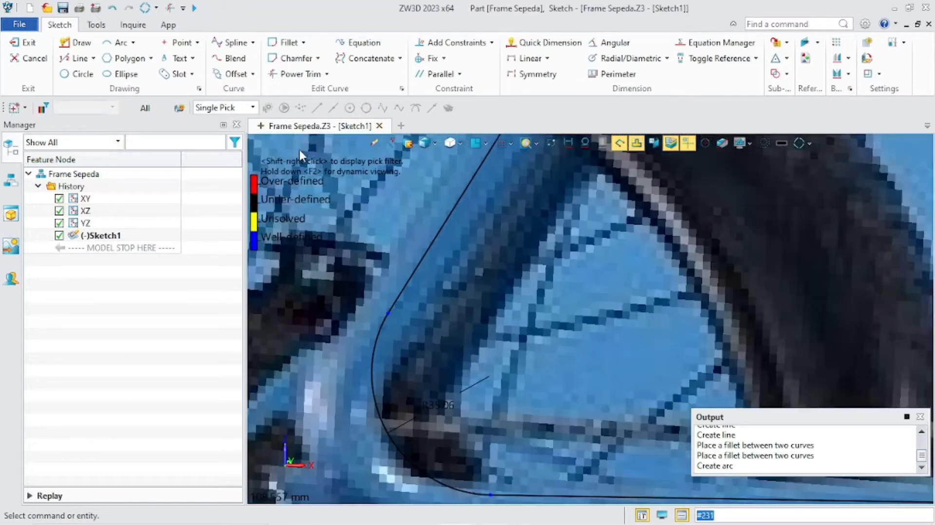
pyautogui.click(290, 42)
pyautogui.click(398, 296)
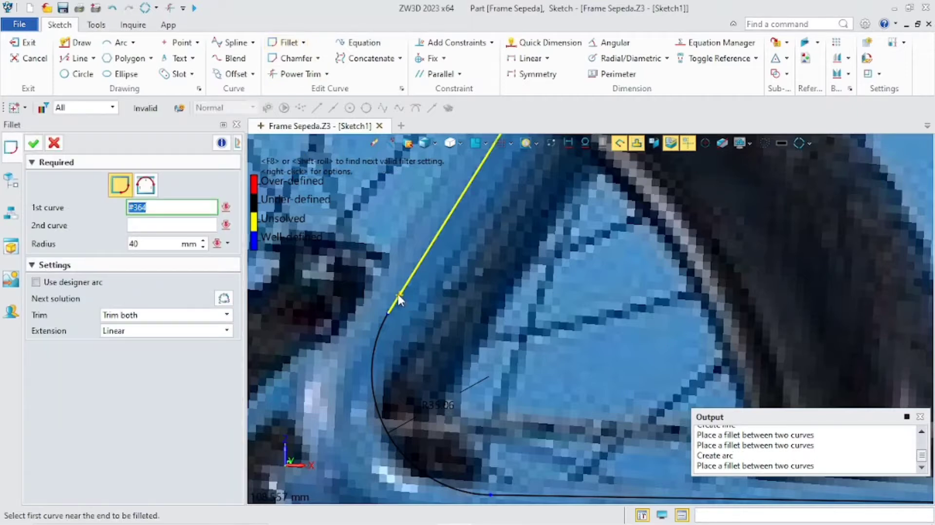
pyautogui.click(377, 337)
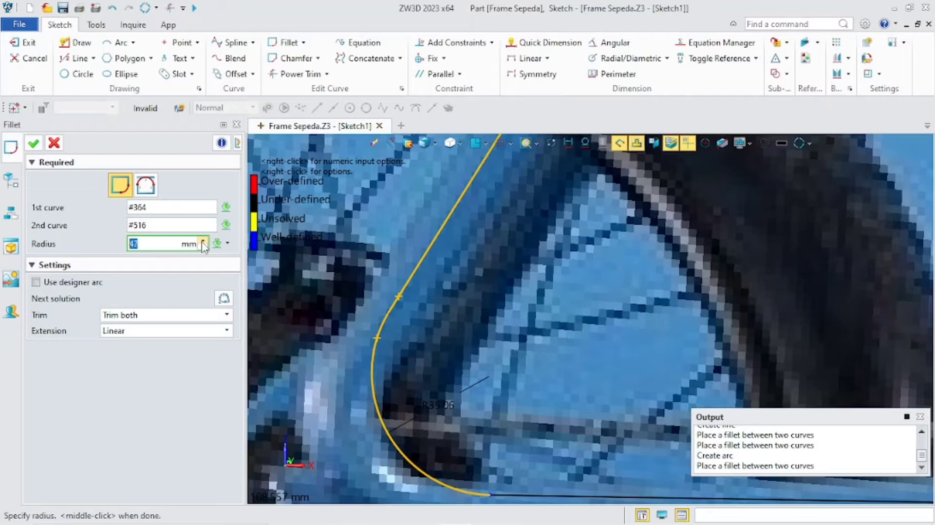
pyautogui.click(34, 143)
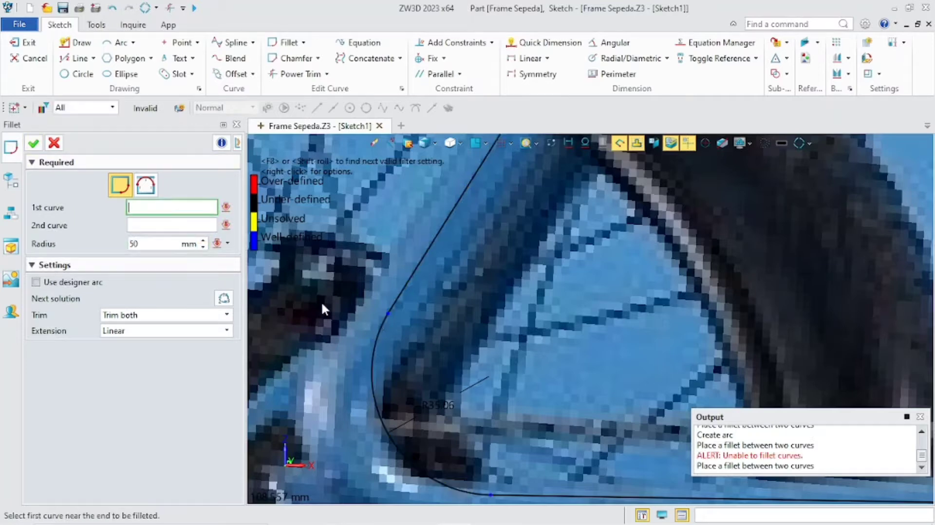
# Examine the dropout arc's joints with the rear stay and chain stay, and the open corner beside the crank
pyautogui.scroll(5, 341, 302)
pyautogui.scroll(-5, 547, 411)
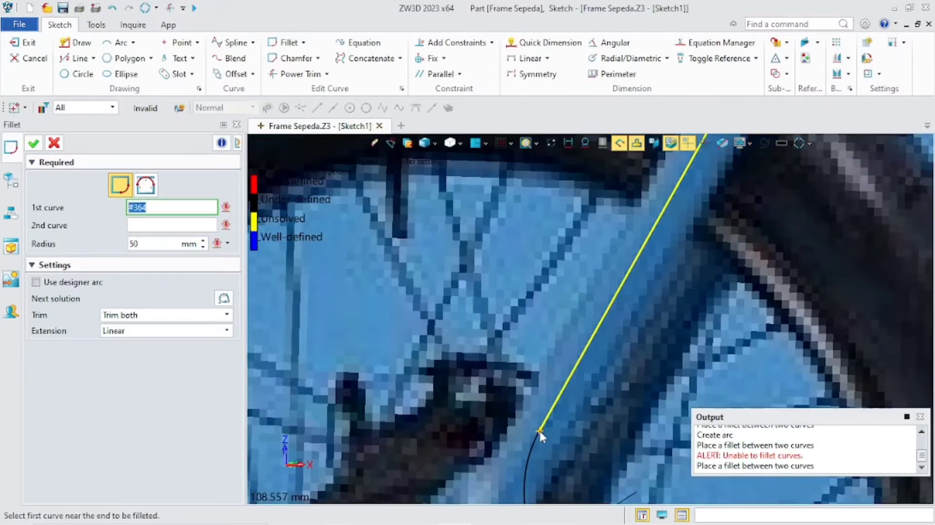
pyautogui.moveTo(560, 487)
pyautogui.mouseDown(button='middle')
pyautogui.moveTo(533, 331)
pyautogui.moveTo(502, 265)
pyautogui.mouseUp(button='middle')
pyautogui.scroll(6, 556, 341)
pyautogui.scroll(-3, 514, 298)
pyautogui.moveTo(514, 360); pyautogui.dragTo(514, 306, button='right')
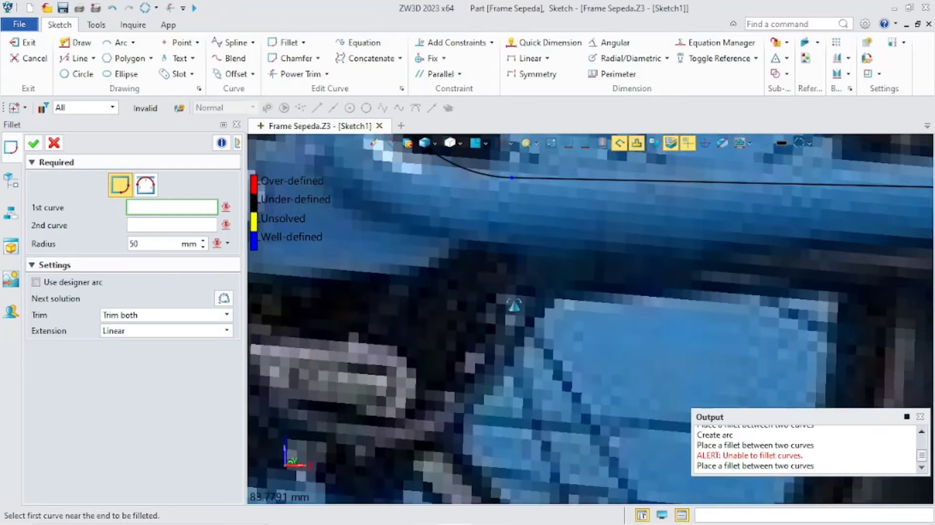
pyautogui.scroll(-2, 513, 206)
pyautogui.moveTo(513, 206); pyautogui.dragTo(500, 366, button='right')
pyautogui.scroll(-5, 690, 273)
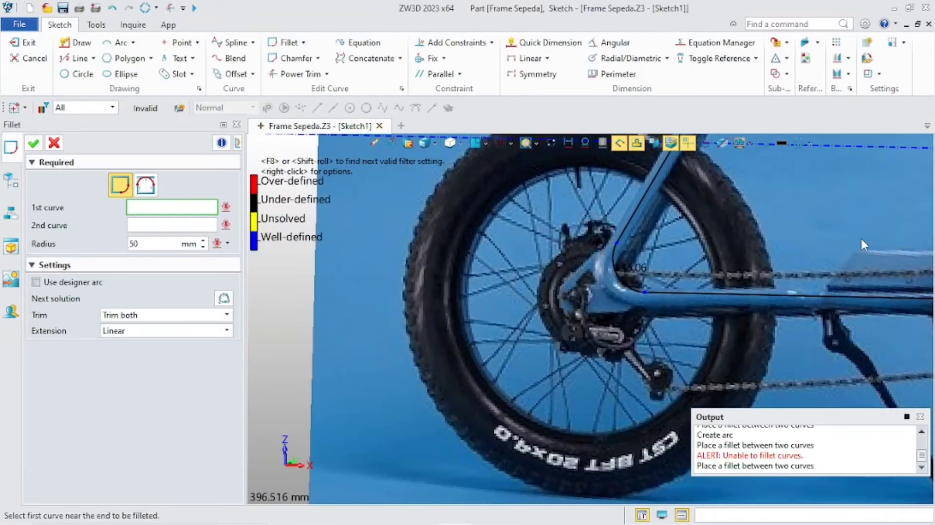
pyautogui.scroll(4, 617, 378)
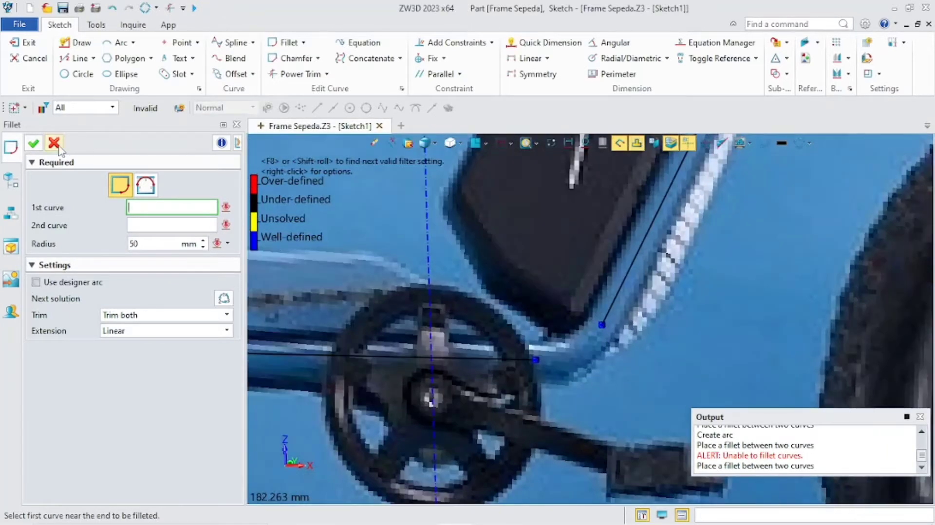
pyautogui.click(54, 143)
# Draw a three-point arc from the down tube's lower end at 90,-145 to the chain stay's front end at 54.6414,-163.218, and undo it
pyautogui.click(119, 43)
pyautogui.scroll(3, 560, 352)
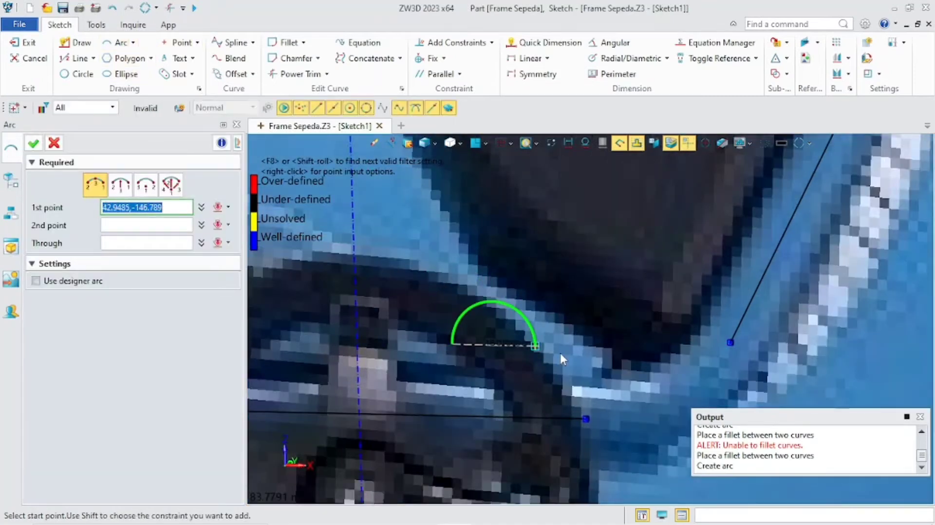
pyautogui.click(732, 343)
pyautogui.click(586, 419)
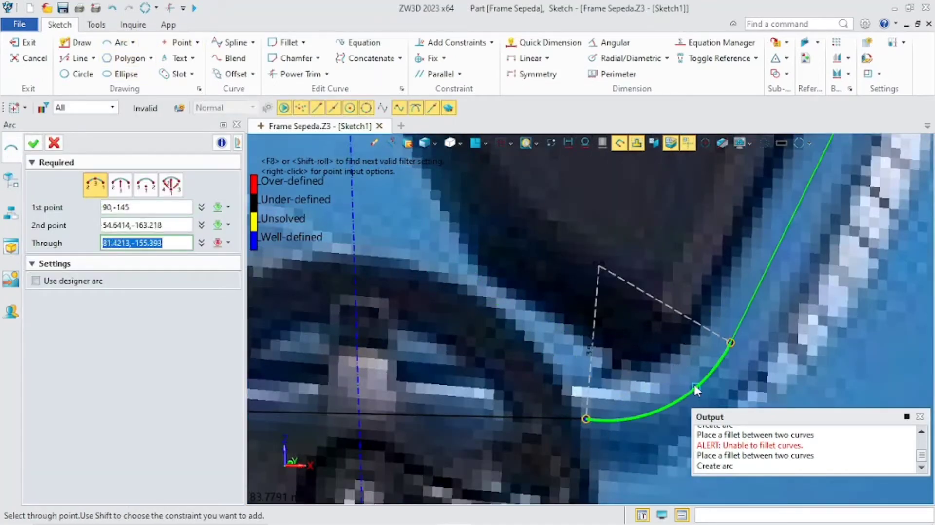
pyautogui.click(695, 388)
pyautogui.click(33, 142)
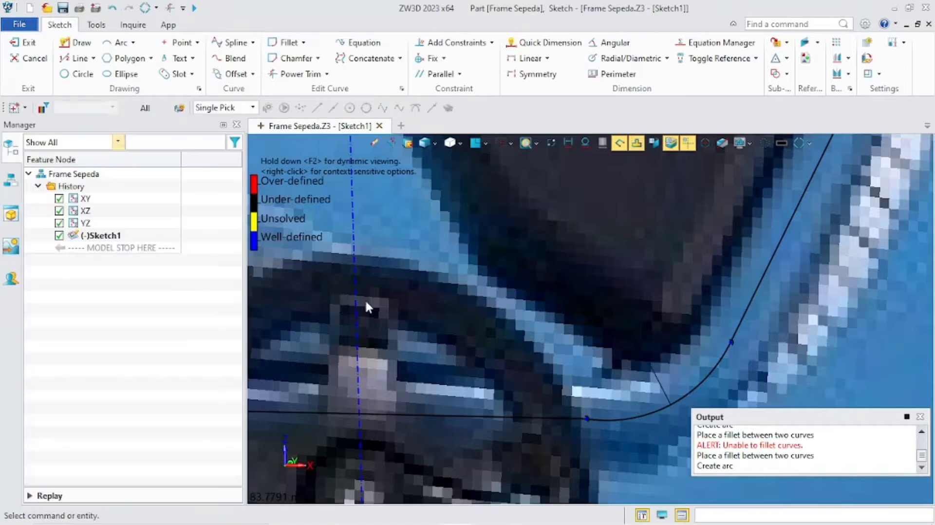
pyautogui.scroll(-3, 364, 299)
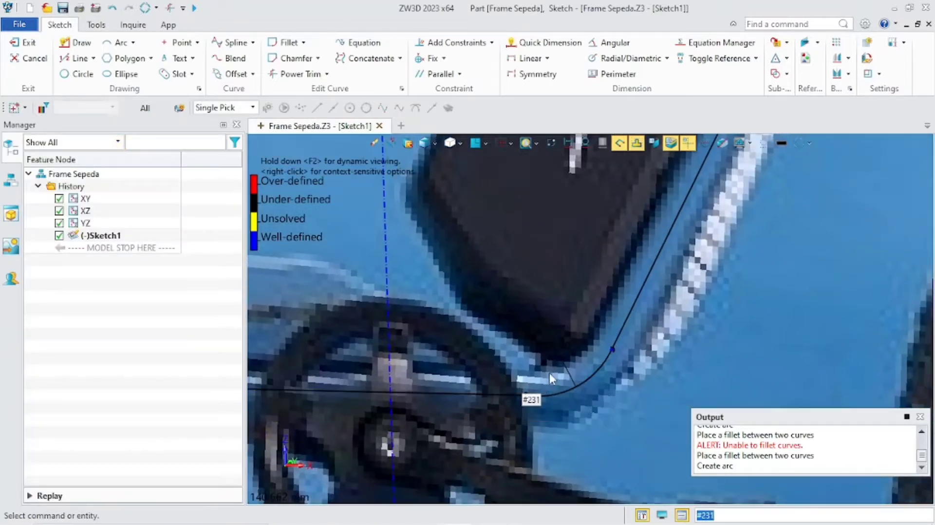
pyautogui.hotkey('ctrl', 'z')
pyautogui.hotkey('ctrl', 'z')
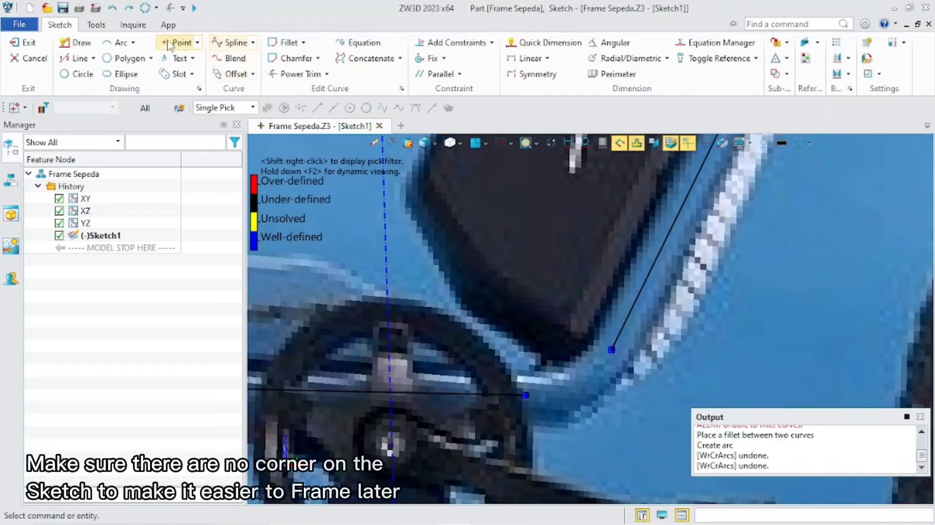
# Draw a three-point arc from the chain stay's front end to the down tube's lower end at 90,-145, passing through about 63.6,-162.3
pyautogui.click(118, 42)
pyautogui.scroll(2, 536, 385)
pyautogui.click(524, 416)
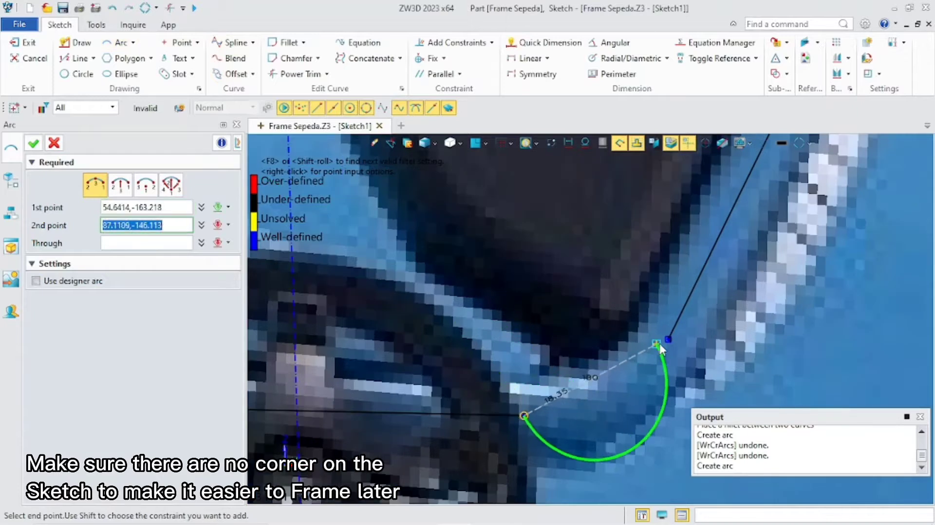
pyautogui.click(668, 339)
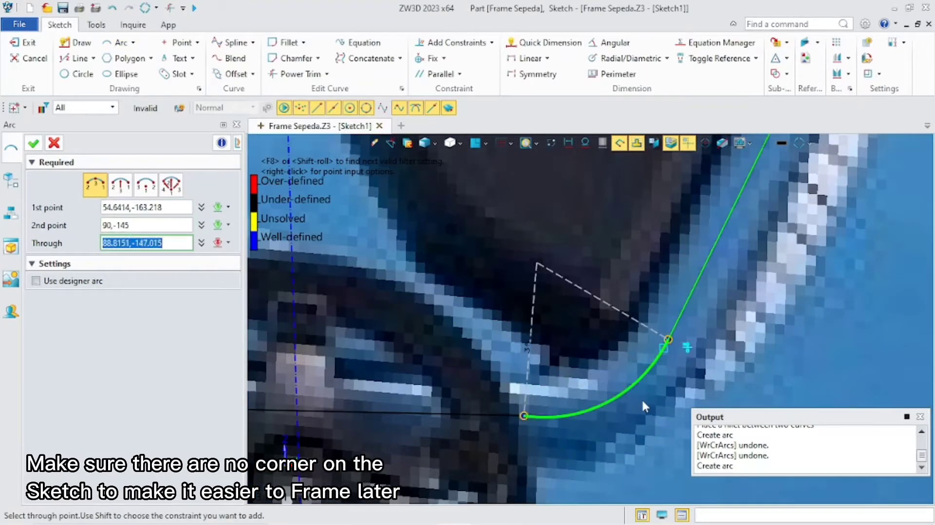
pyautogui.click(559, 405)
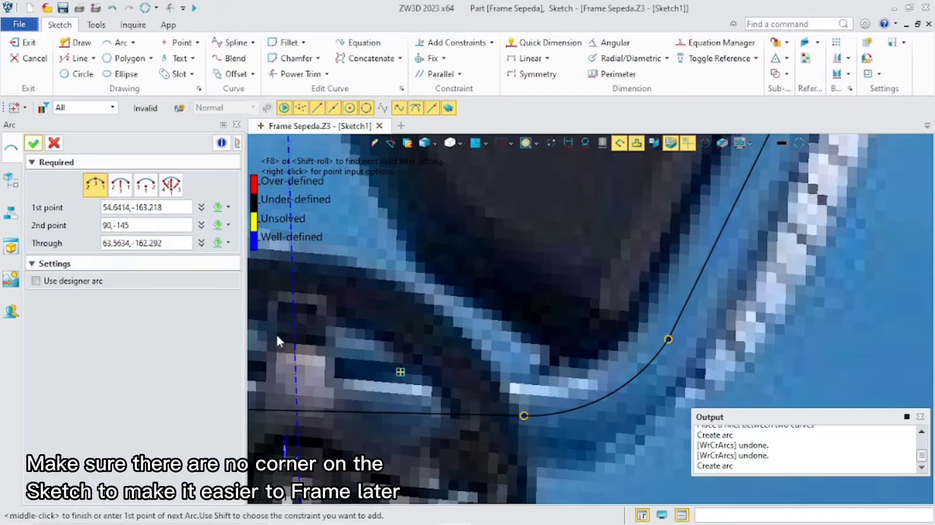
pyautogui.click(33, 142)
# Try to fillet the joint between the crank-side arc and the down-tube line with a 50 mm radius
pyautogui.scroll(2, 633, 361)
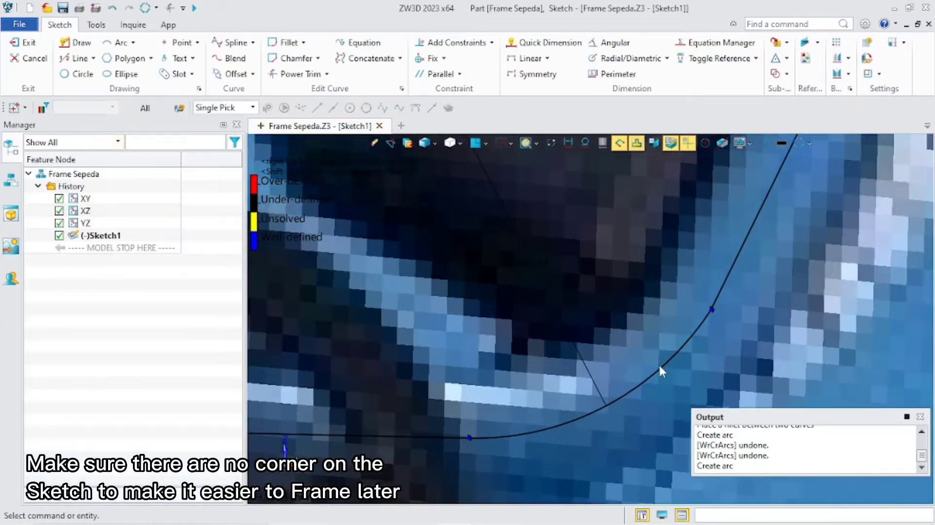
pyautogui.scroll(2, 606, 355)
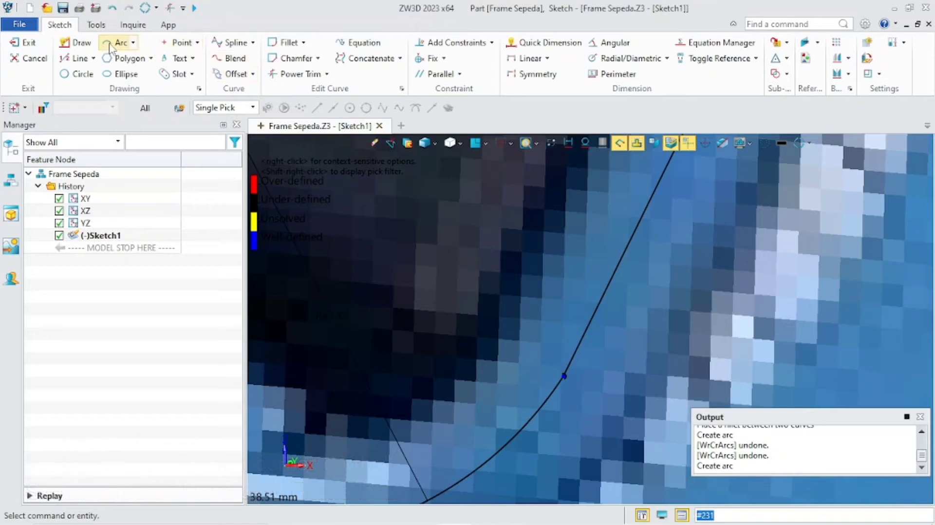
pyautogui.click(283, 43)
pyautogui.scroll(2, 514, 362)
pyautogui.click(570, 410)
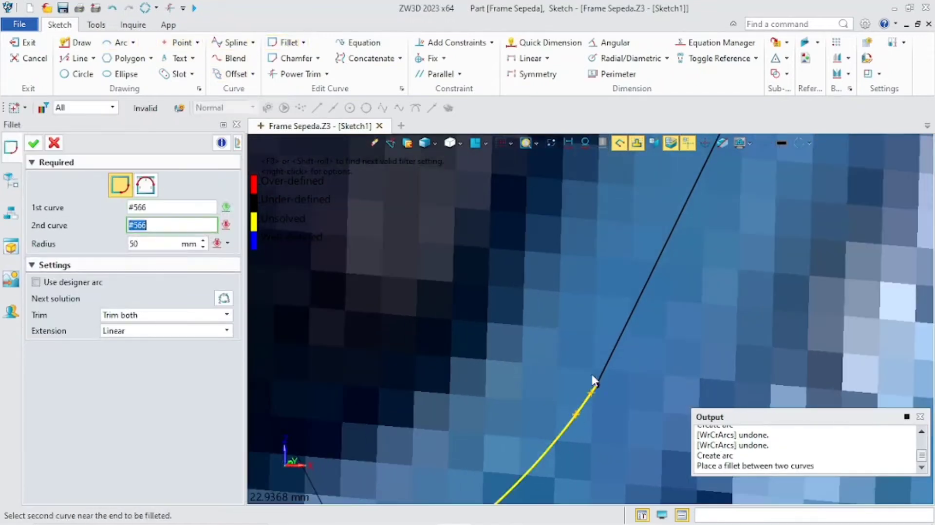
pyautogui.click(613, 342)
pyautogui.scroll(-1, 572, 353)
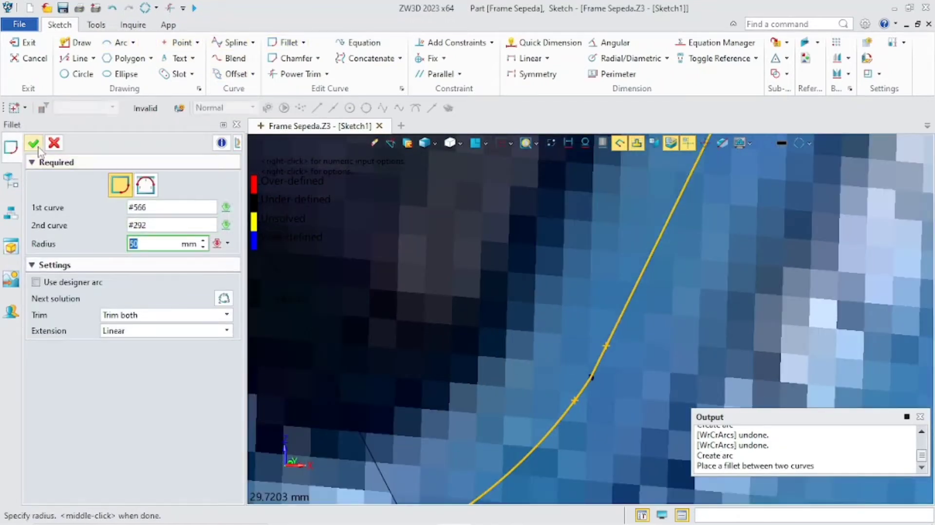
pyautogui.middleClick(570, 389)
pyautogui.scroll(1, 597, 395)
pyautogui.scroll(-2, 559, 382)
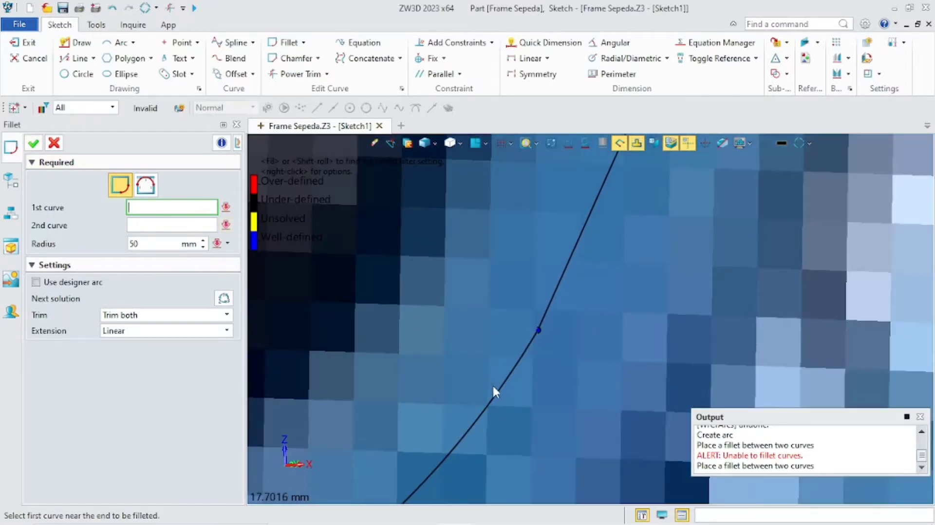
# Fillet the joint between the crank-side arc and the down-tube line with a 40 mm radius
pyautogui.click(494, 390)
pyautogui.click(551, 298)
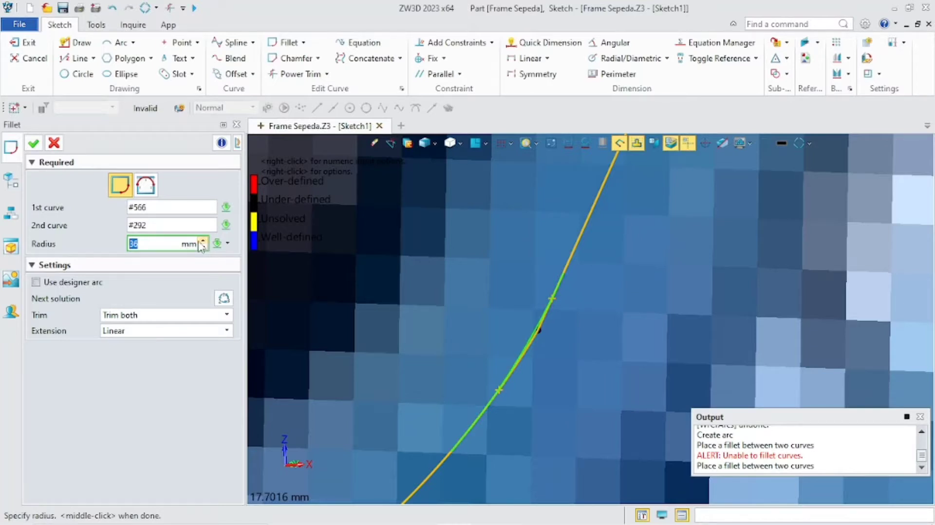
pyautogui.click(34, 143)
pyautogui.scroll(-5, 467, 302)
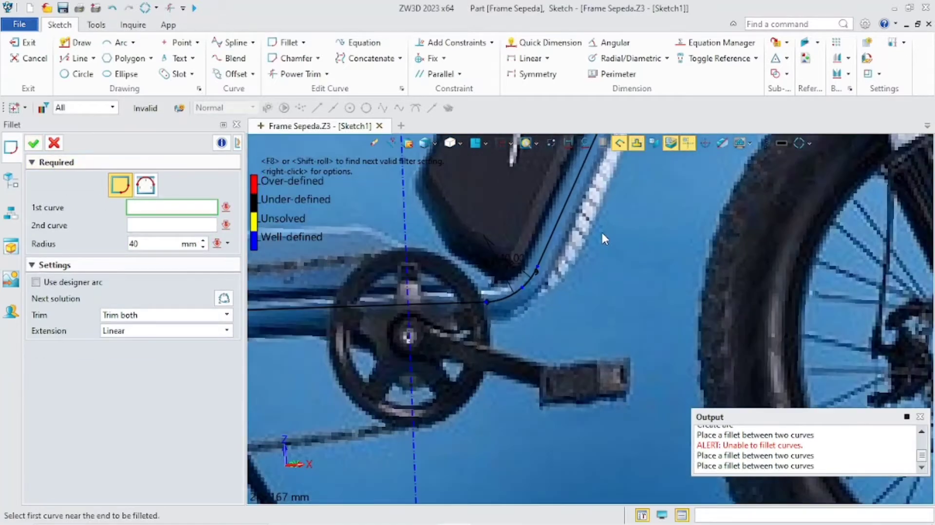
pyautogui.scroll(-8, 602, 239)
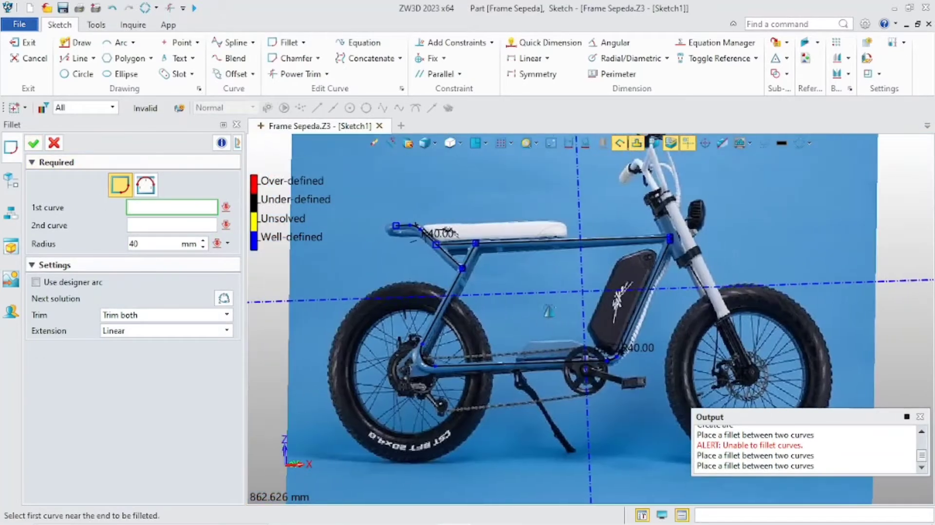
pyautogui.moveTo(549, 310); pyautogui.dragTo(511, 307, button='right')
pyautogui.click(54, 143)
pyautogui.scroll(4, 536, 303)
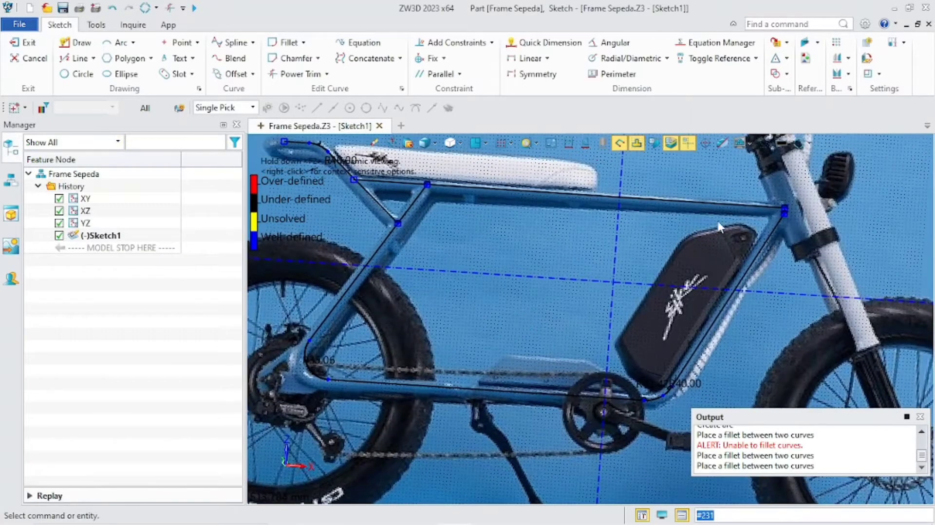
pyautogui.scroll(6, 799, 212)
pyautogui.scroll(2, 555, 378)
pyautogui.moveTo(556, 378); pyautogui.dragTo(536, 318, button='middle')
pyautogui.click(66, 58)
pyautogui.scroll(1, 504, 282)
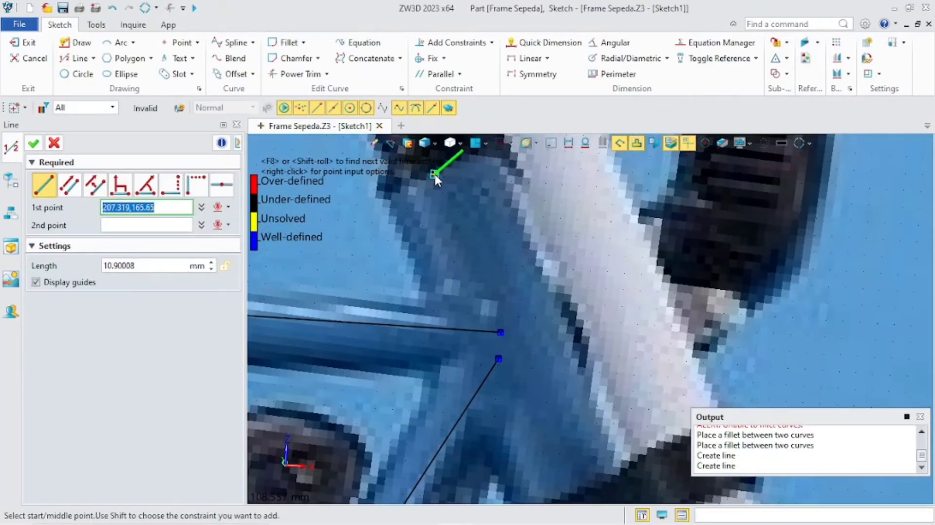
pyautogui.rightClick(433, 174)
pyautogui.click(621, 322)
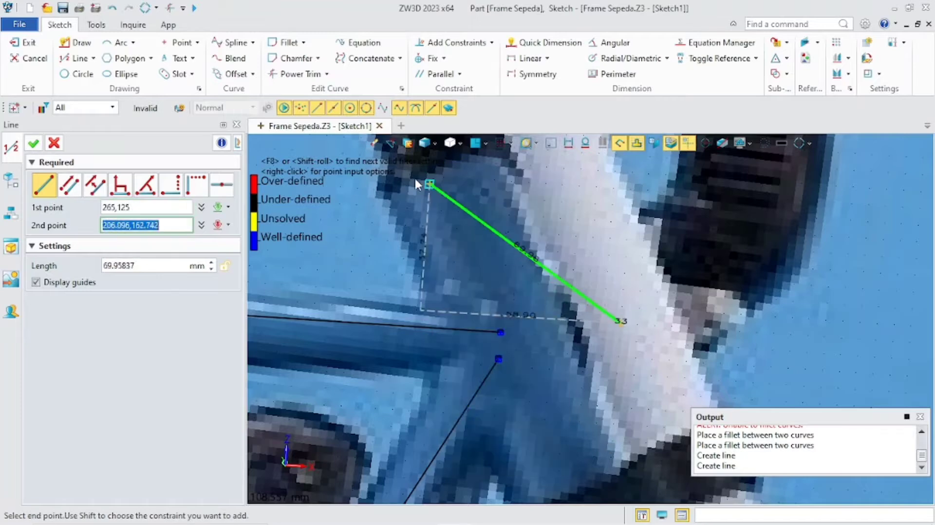
pyautogui.click(58, 145)
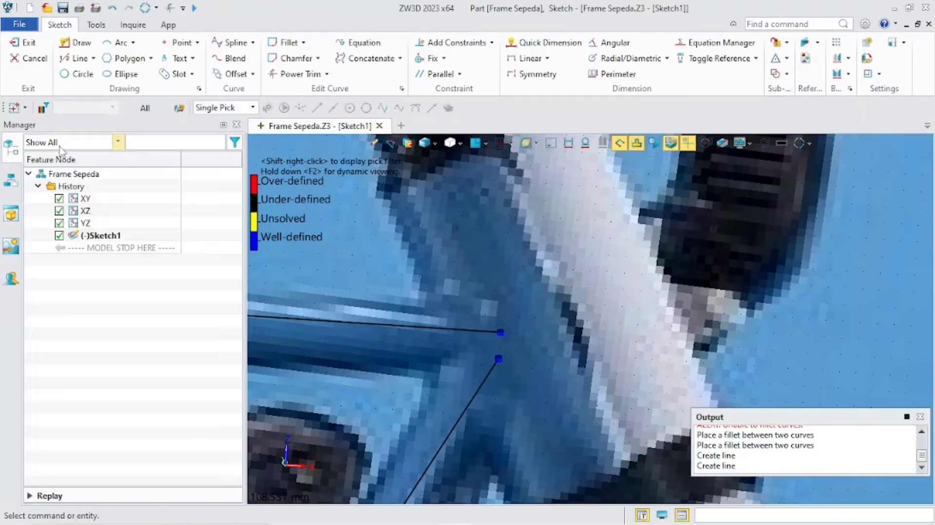
# Try to draw a head-tube line from 208.105,165.907 to 261.848,77.4188
pyautogui.click(79, 59)
pyautogui.click(436, 172)
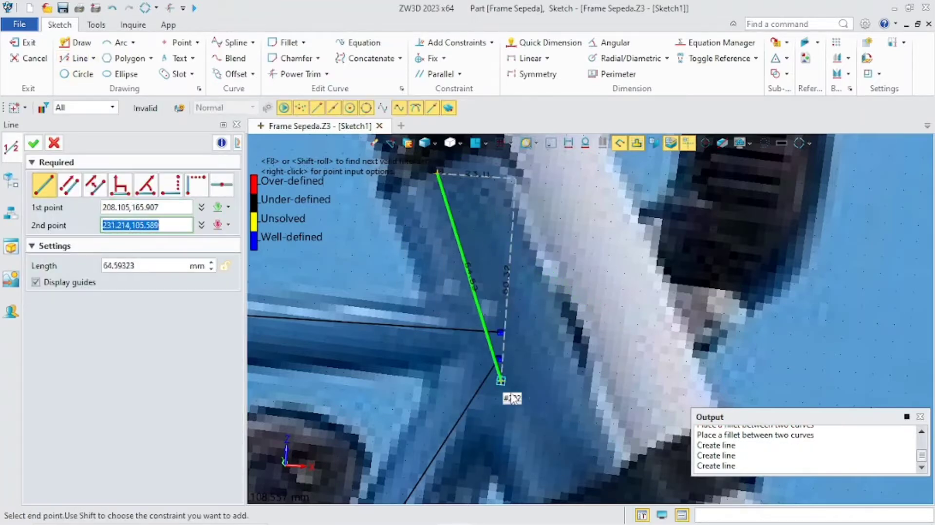
pyautogui.moveTo(584, 463); pyautogui.dragTo(581, 421, button='middle')
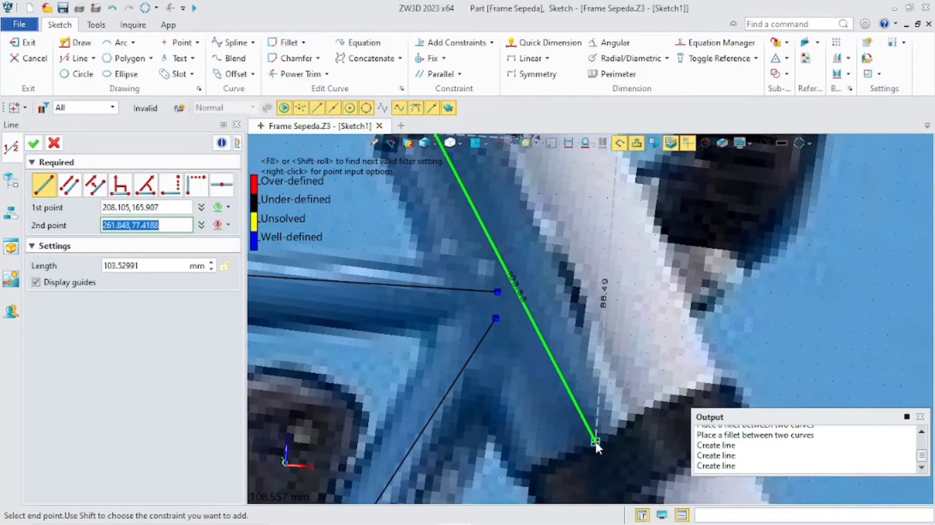
pyautogui.click(595, 440)
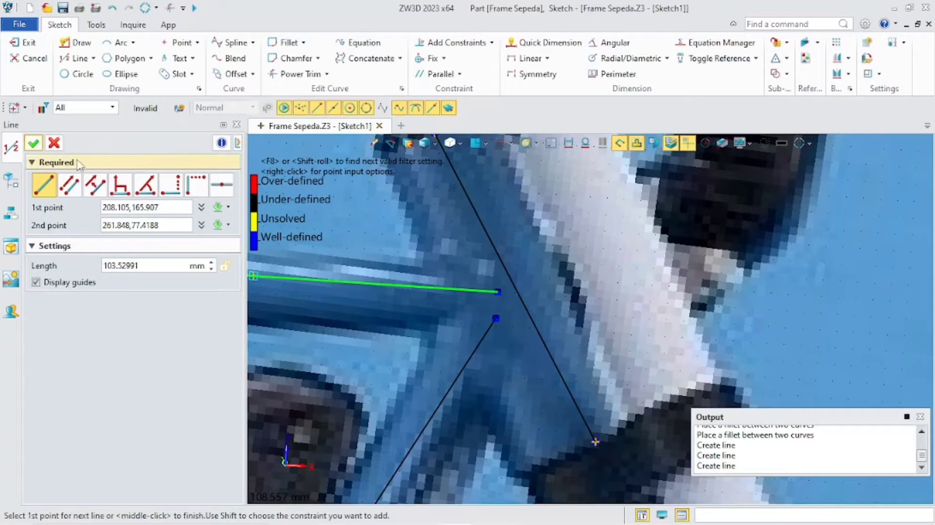
pyautogui.click(54, 143)
# Draw a line about 103.9 mm long along the head tube, from 205,165 to about 259.3,76.4
pyautogui.click(79, 58)
pyautogui.moveTo(380, 243); pyautogui.dragTo(393, 274, button='middle')
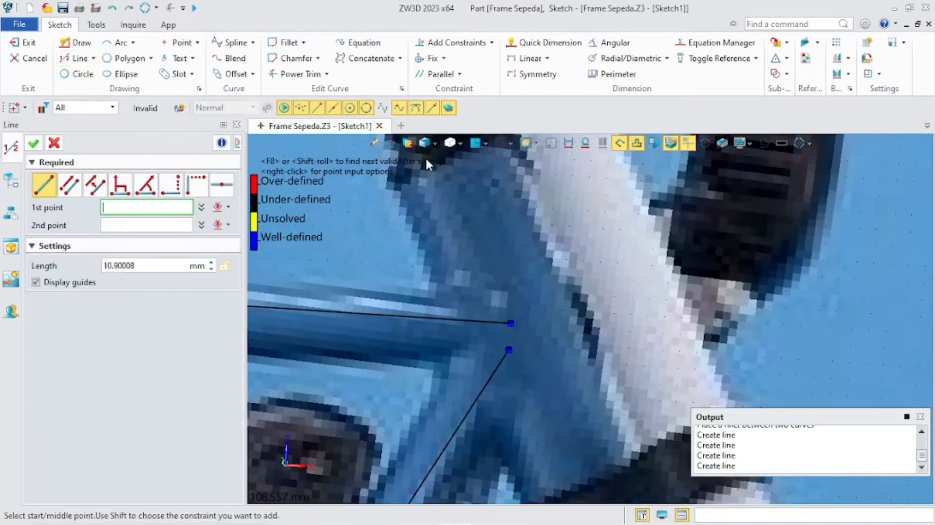
pyautogui.click(439, 166)
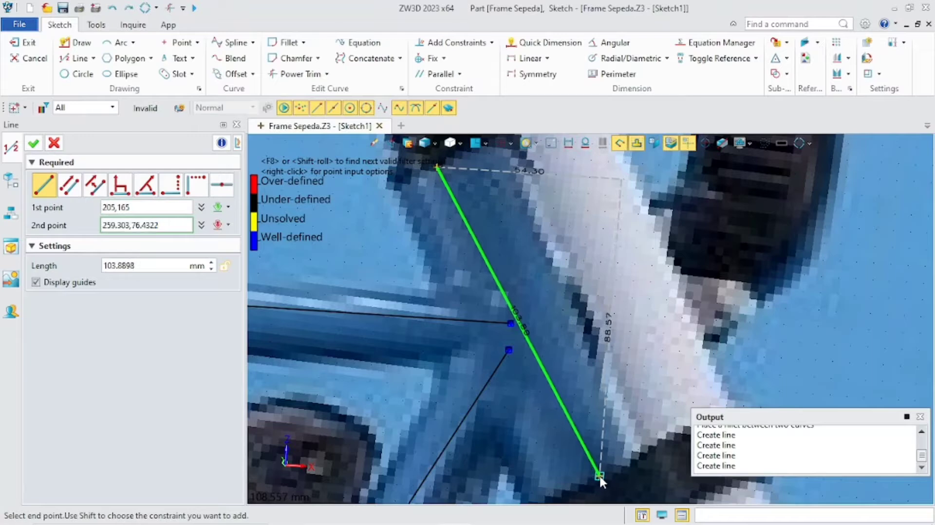
pyautogui.click(599, 475)
pyautogui.click(38, 147)
# Exit the finished frame sketch and return to the part model
pyautogui.scroll(-5, 378, 277)
pyautogui.moveTo(378, 277); pyautogui.dragTo(601, 302, button='middle')
pyautogui.scroll(-3, 601, 302)
pyautogui.moveTo(477, 362)
pyautogui.mouseDown(button='right')
pyautogui.moveTo(475, 371)
pyautogui.moveTo(494, 364)
pyautogui.moveTo(477, 361)
pyautogui.mouseUp(button='right')
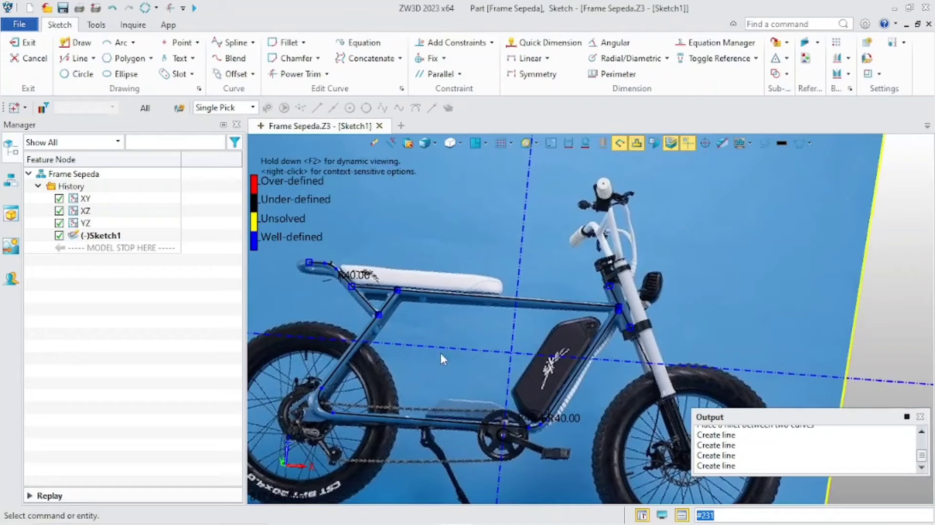
pyautogui.click(19, 43)
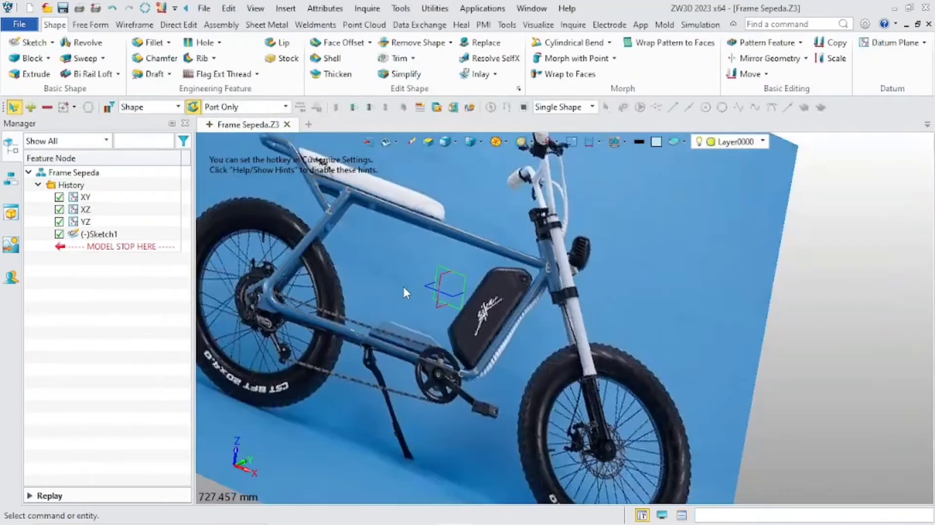
pyautogui.moveTo(404, 287); pyautogui.dragTo(423, 289, button='right')
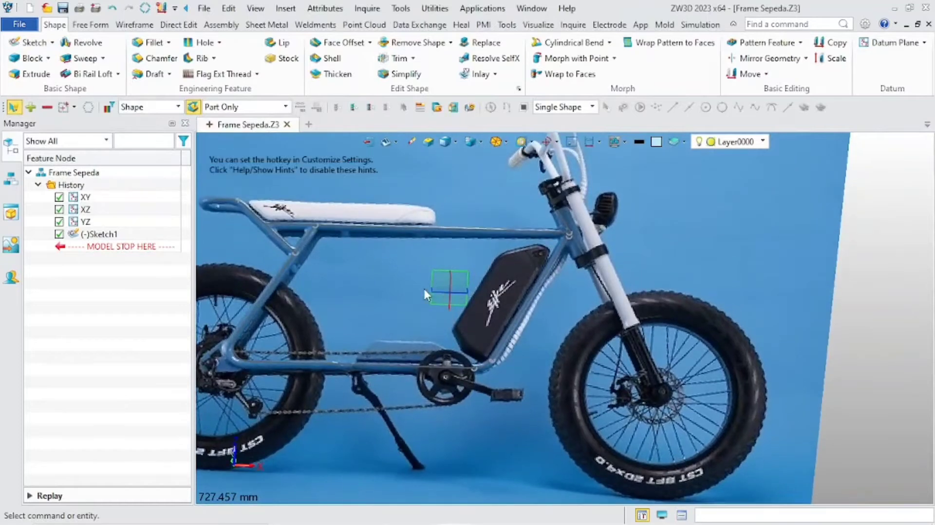
pyautogui.moveTo(424, 289); pyautogui.dragTo(556, 339, button='middle')
pyautogui.scroll(2, 487, 325)
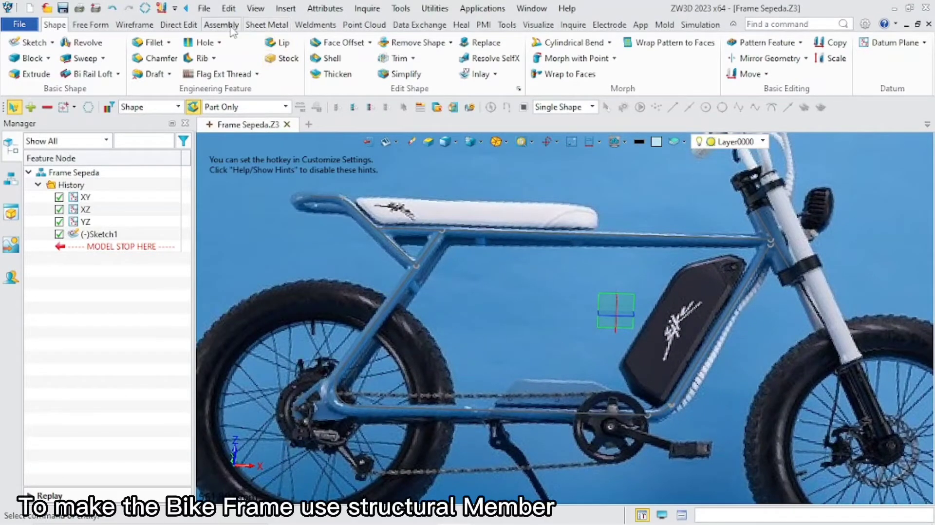
# Set up a weldment Structural Member with the ISO standard, cold-formed circular profile type and size 21.3x2
pyautogui.click(307, 27)
pyautogui.click(89, 54)
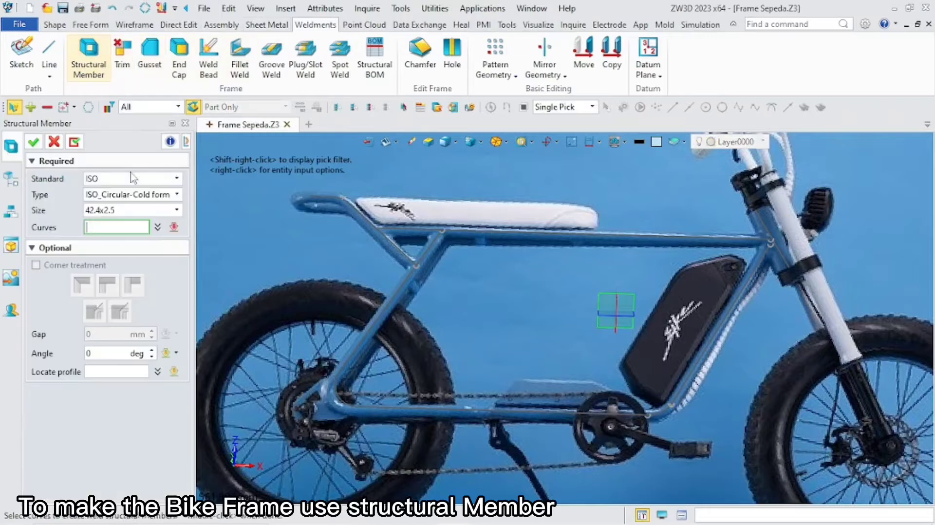
pyautogui.click(136, 199)
pyautogui.click(133, 185)
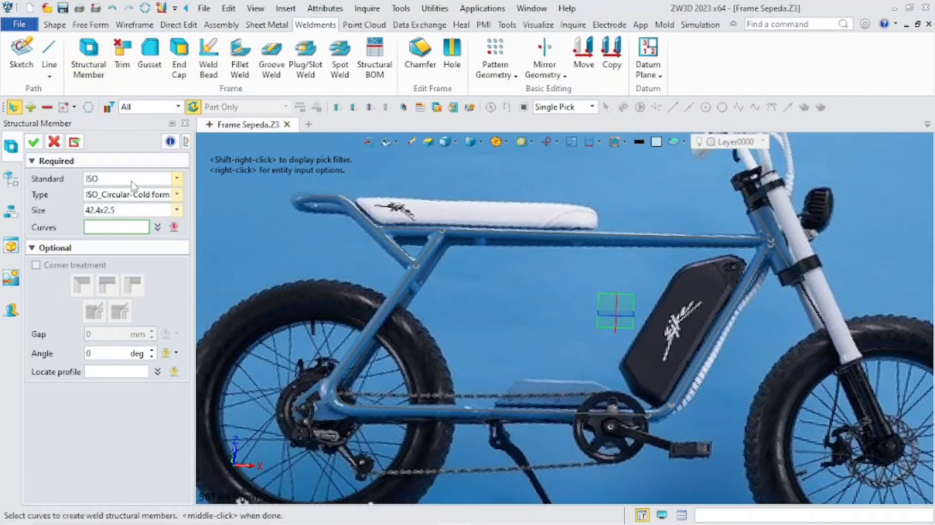
pyautogui.click(140, 213)
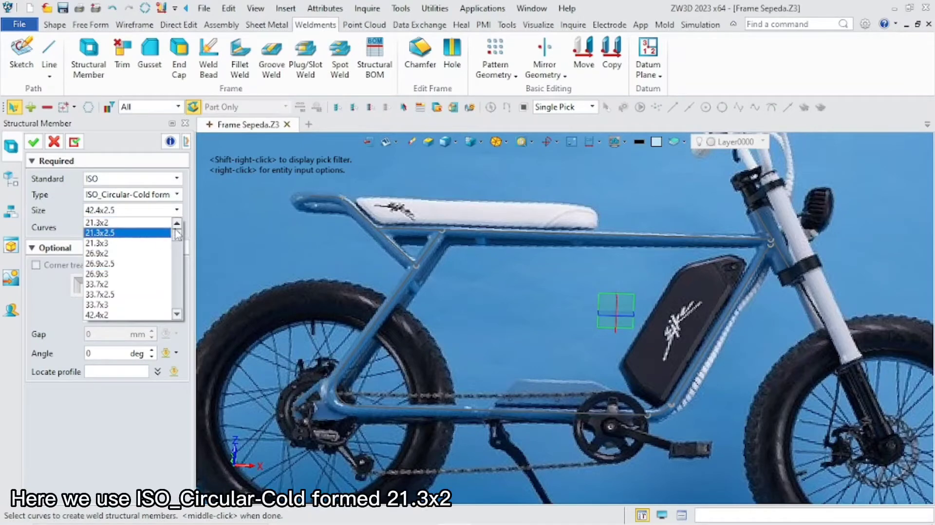
pyautogui.click(97, 222)
# Insert a curve list containing only the top-tube line as the structural member's path
pyautogui.click(539, 255)
pyautogui.scroll(2, 539, 255)
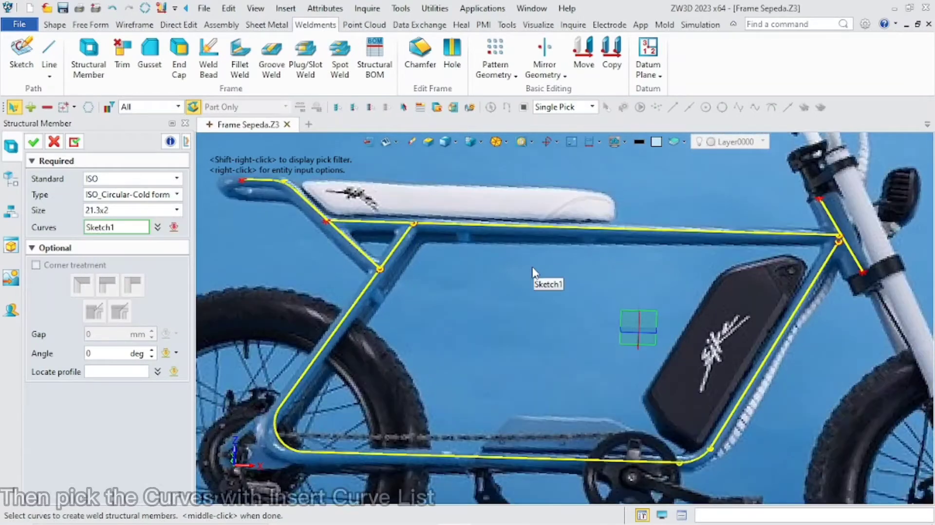
pyautogui.rightClick(532, 270)
pyautogui.click(584, 390)
pyautogui.scroll(1, 715, 271)
pyautogui.click(712, 219)
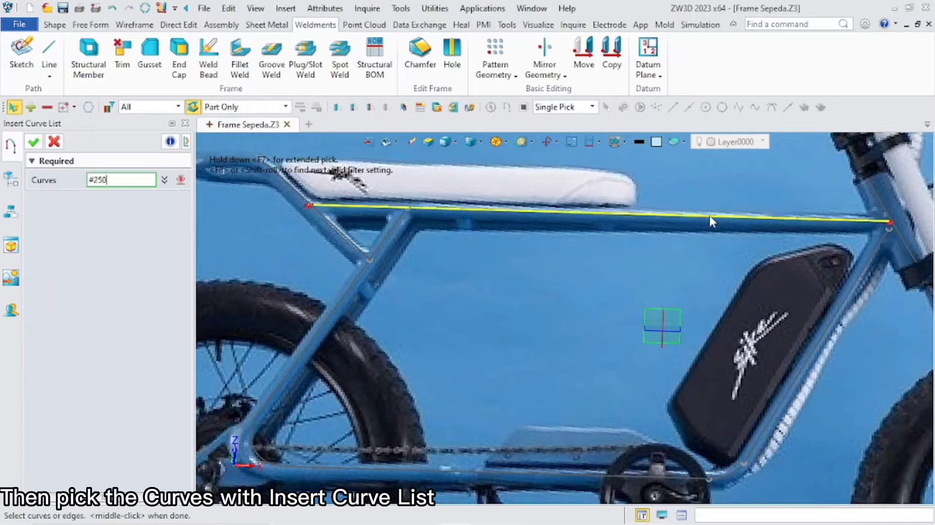
pyautogui.click(711, 220)
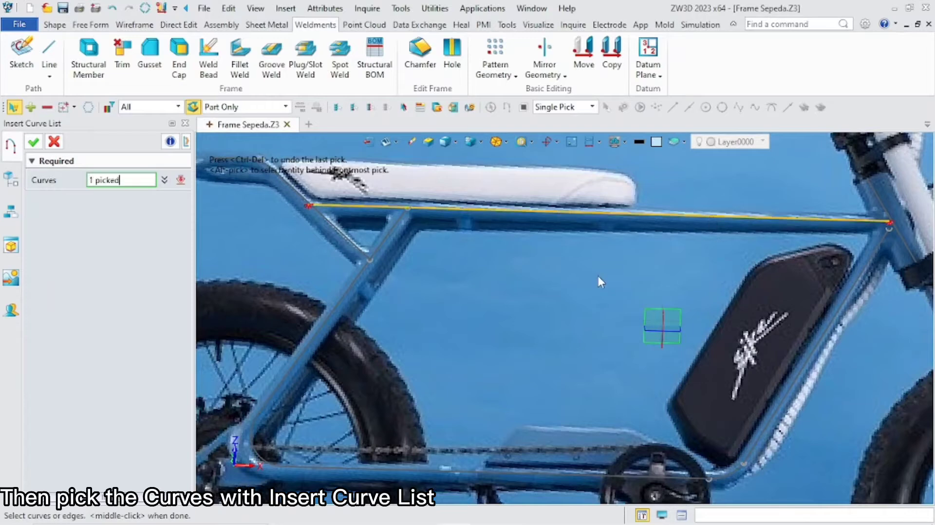
pyautogui.click(32, 142)
# Create the top-tube structural member from the curve list and keep the command ready for another member
pyautogui.scroll(-2, 306, 215)
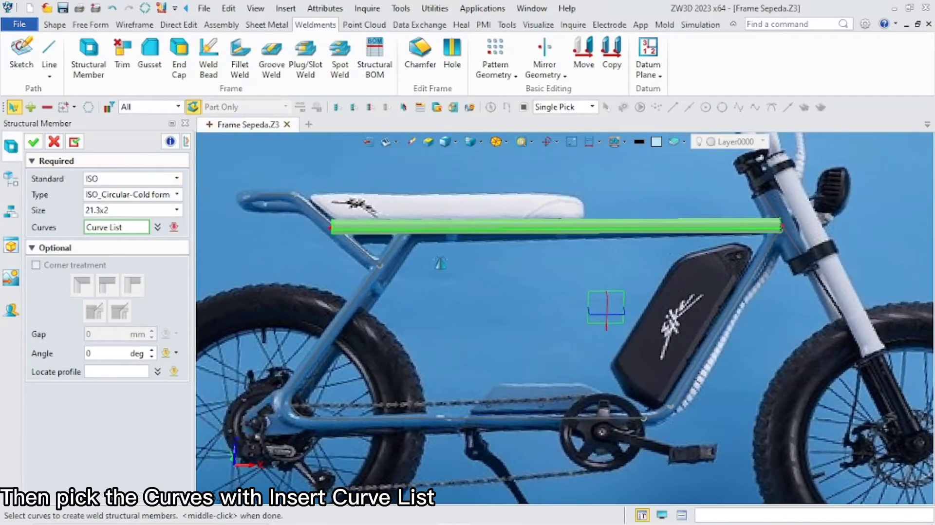
pyautogui.moveTo(440, 263); pyautogui.dragTo(389, 278, button='right')
pyautogui.scroll(1, 620, 223)
pyautogui.click(619, 223)
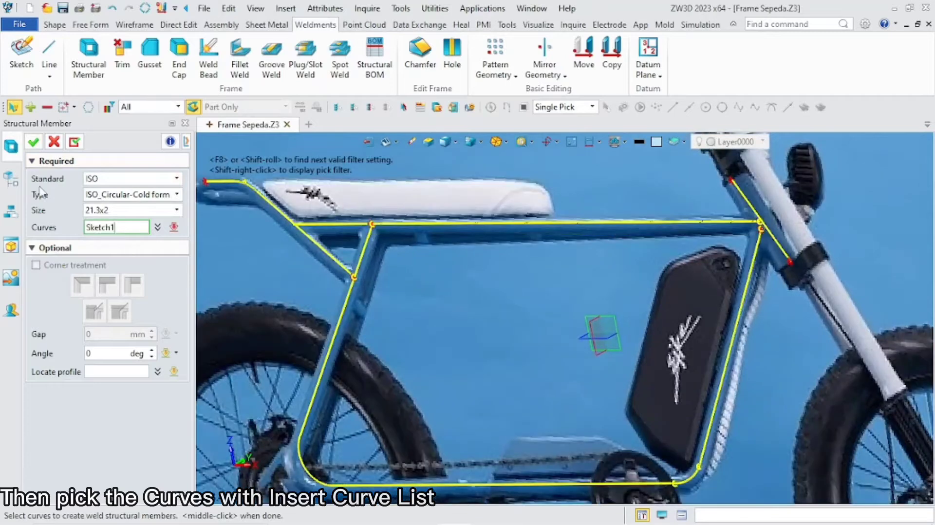
pyautogui.click(73, 143)
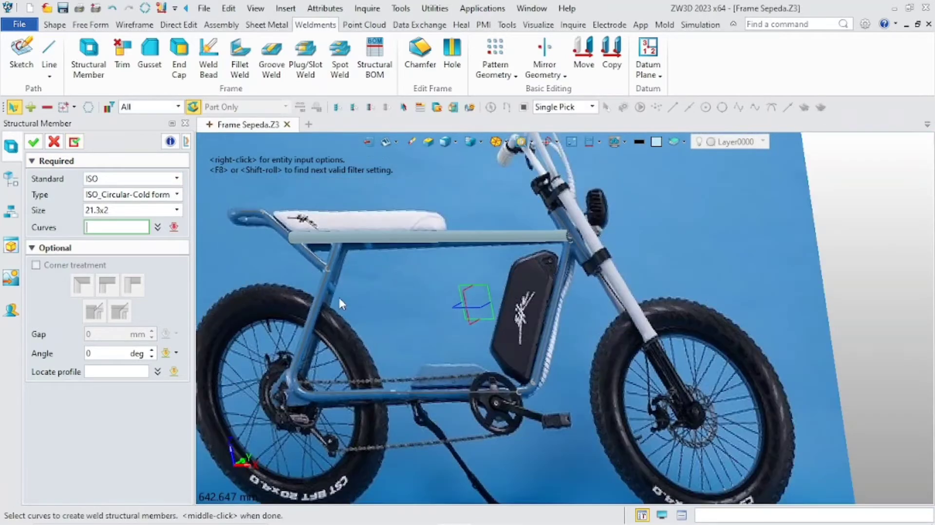
# Start a curve list with the down-tube line, the two crank-side curves and the chain-stay line
pyautogui.scroll(1, 347, 295)
pyautogui.rightClick(354, 304)
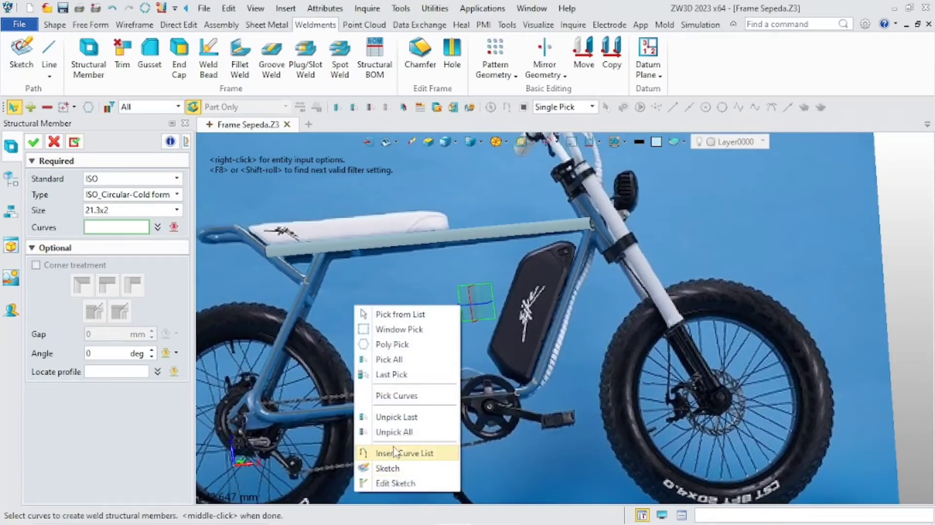
pyautogui.click(394, 449)
pyautogui.click(549, 351)
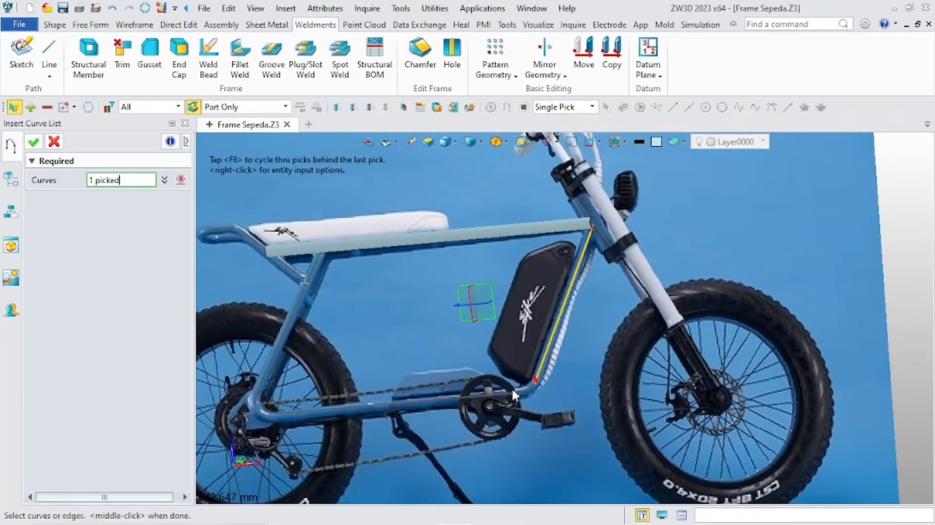
pyautogui.scroll(5, 536, 375)
pyautogui.click(563, 319)
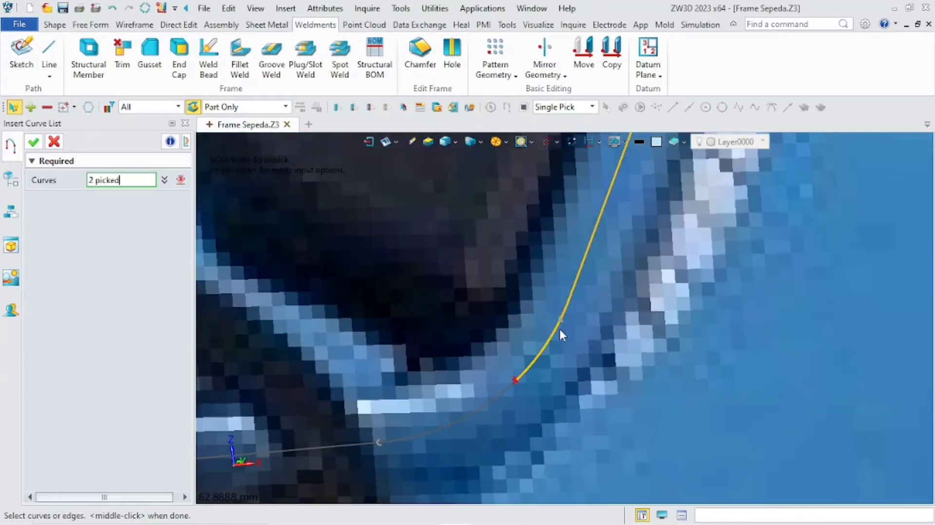
pyautogui.scroll(-5, 484, 400)
pyautogui.scroll(2, 378, 324)
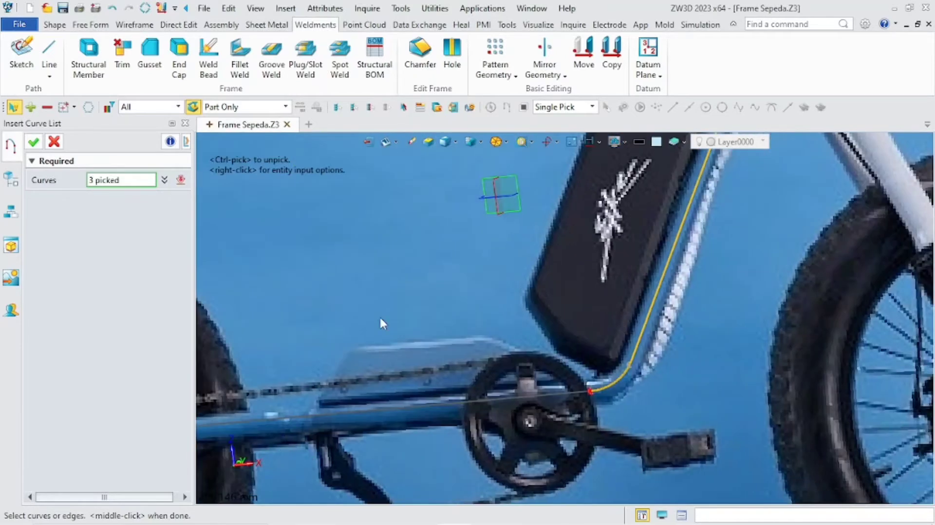
pyautogui.click(354, 405)
# Add the dropout arc and the rear-stay line to the curve list and accept it as the member path
pyautogui.scroll(-5, 341, 389)
pyautogui.scroll(3, 439, 428)
pyautogui.scroll(2, 477, 419)
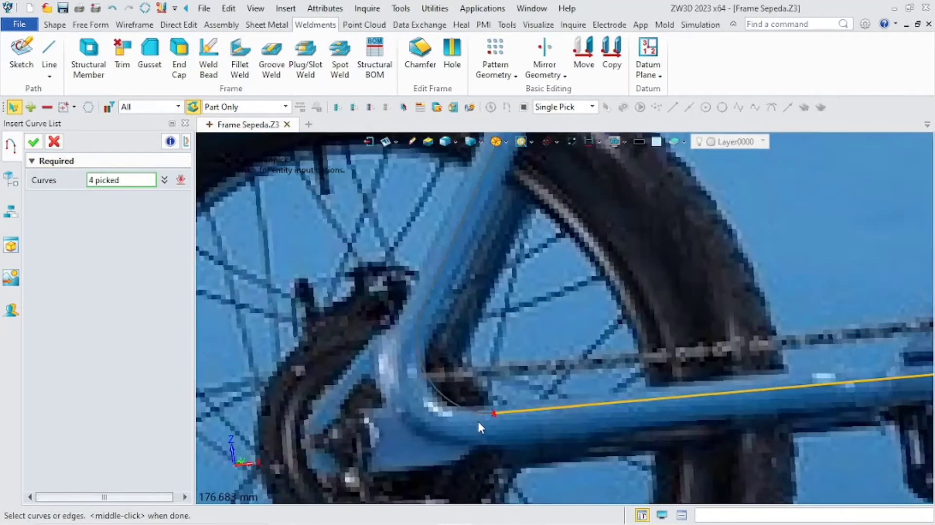
pyautogui.click(477, 411)
pyautogui.scroll(-4, 349, 417)
pyautogui.scroll(3, 505, 388)
pyautogui.scroll(4, 505, 387)
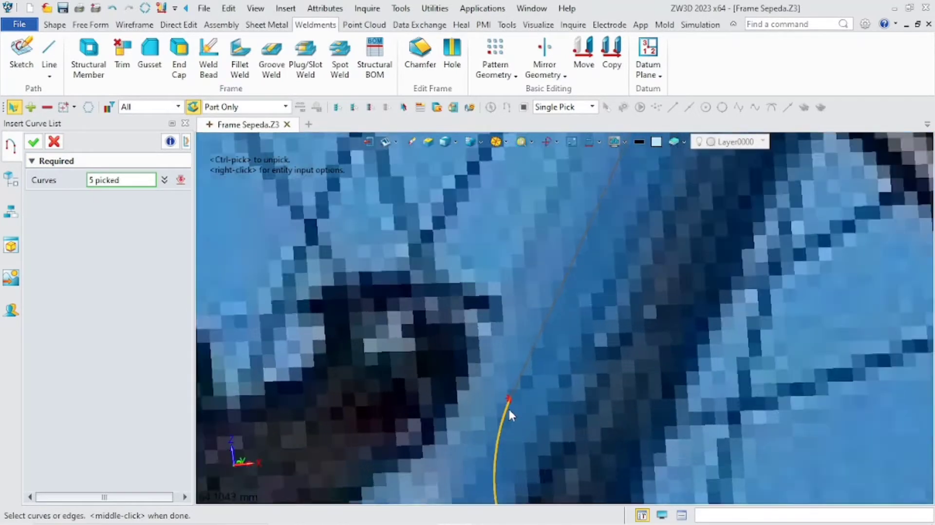
pyautogui.click(515, 384)
pyautogui.scroll(-5, 565, 325)
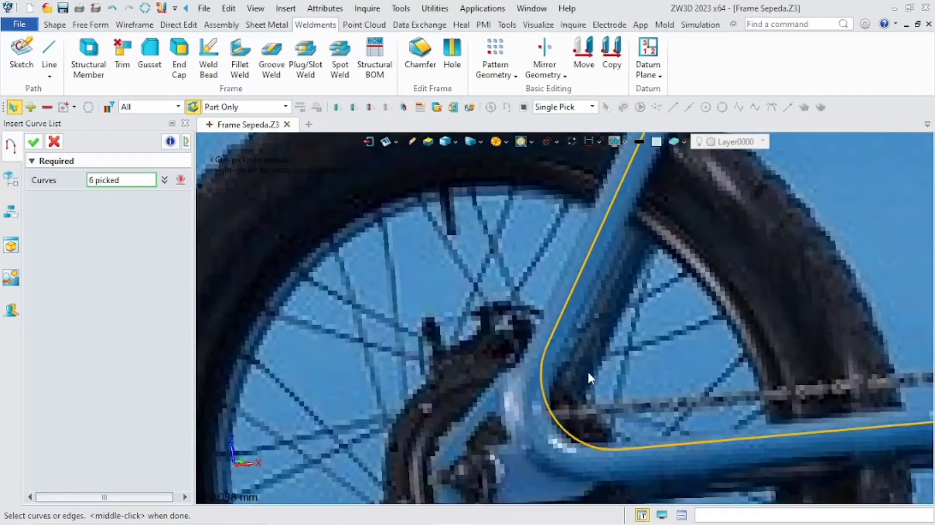
pyautogui.scroll(2, 554, 420)
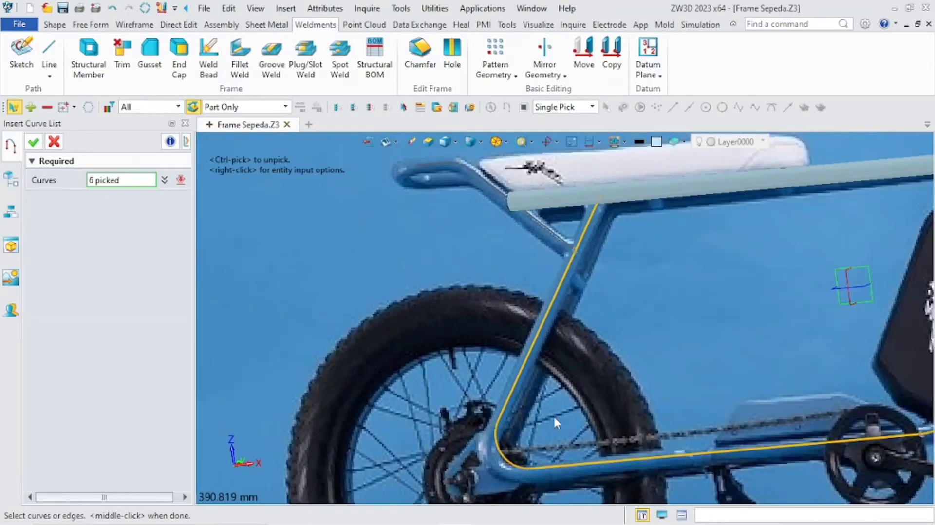
pyautogui.click(33, 142)
# Create the 21.3x2 structural member along the down tube, chain stay and rear stay
pyautogui.scroll(-3, 601, 361)
pyautogui.moveTo(506, 370); pyautogui.dragTo(406, 371, button='middle')
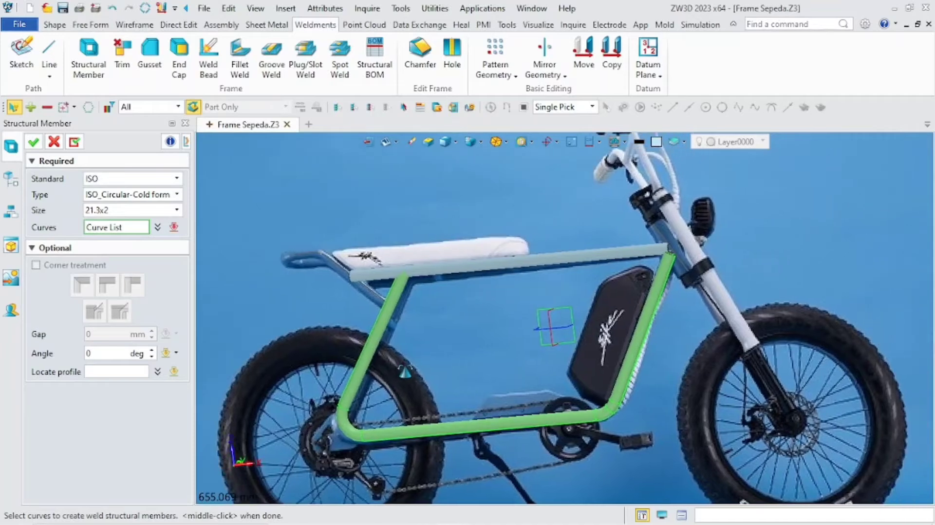
pyautogui.click(33, 143)
pyautogui.scroll(6, 263, 222)
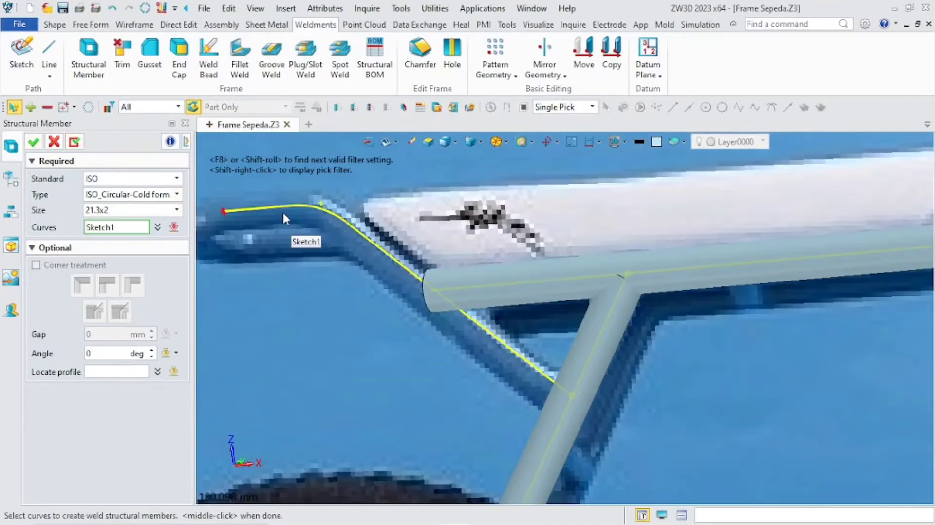
# Create a 21.3x2 structural member along a curve list of the rear seat rail's short line, bend arc and slanted line
pyautogui.rightClick(318, 290)
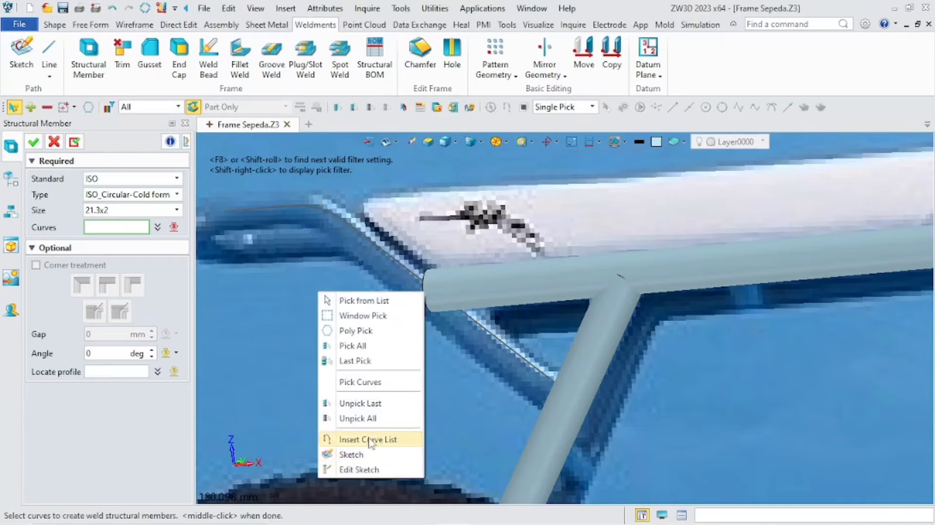
pyautogui.click(364, 439)
pyautogui.click(248, 209)
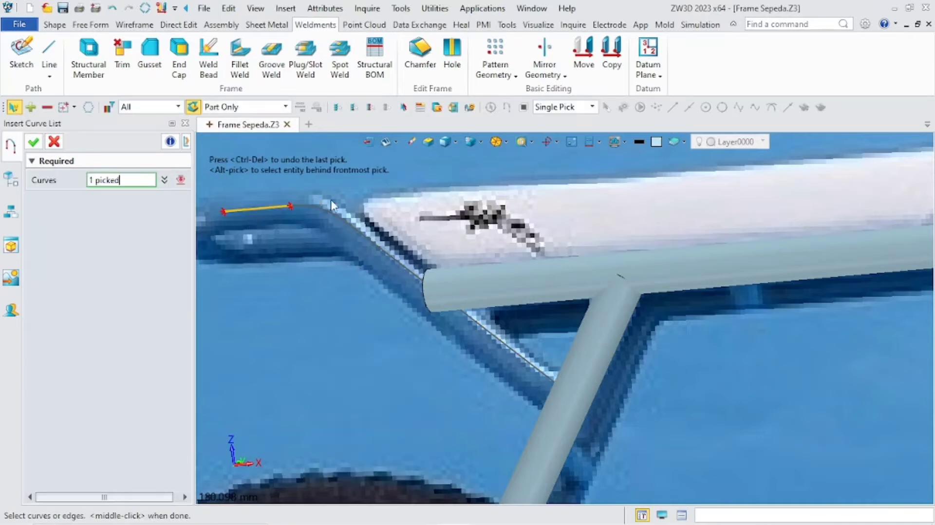
pyautogui.click(329, 210)
pyautogui.click(380, 248)
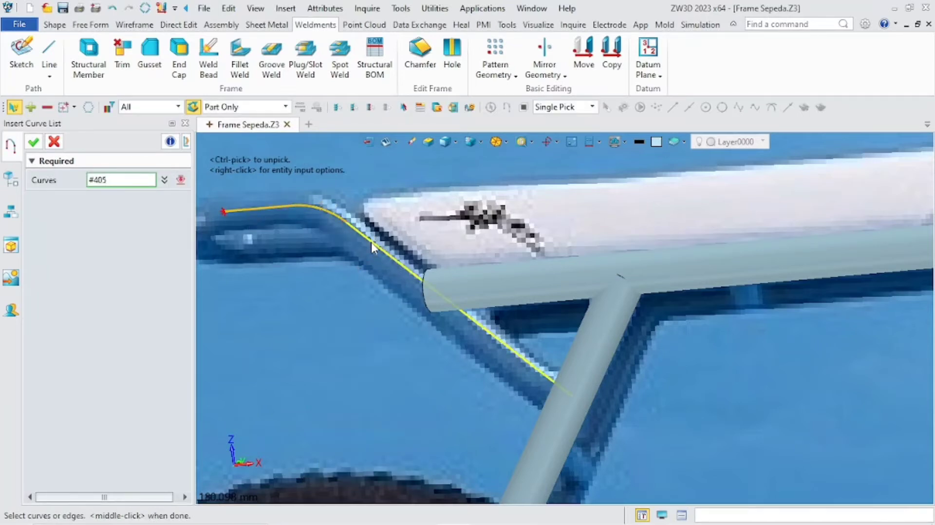
pyautogui.click(34, 143)
pyautogui.click(33, 142)
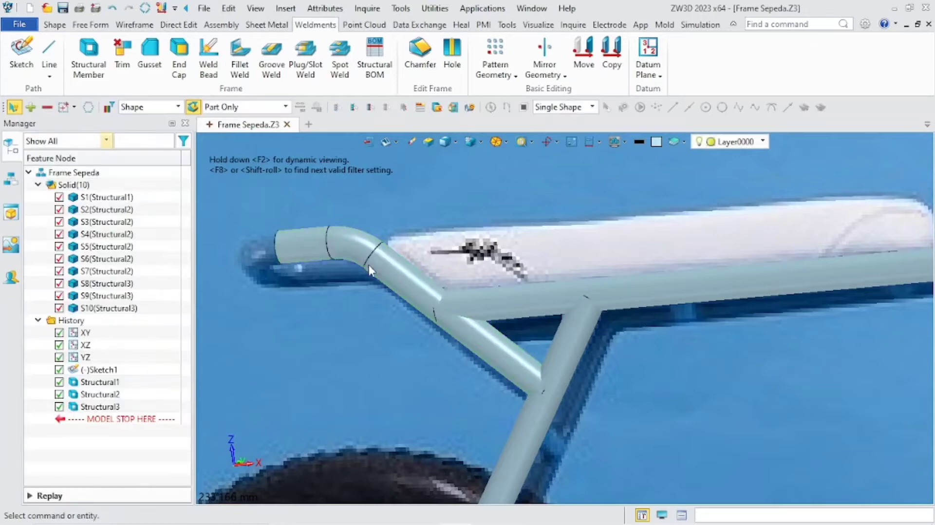
# Create a 42.4x2.5 ISO circular cold-formed structural member along a curve list containing the head-tube line
pyautogui.scroll(-5, 369, 265)
pyautogui.scroll(8, 591, 385)
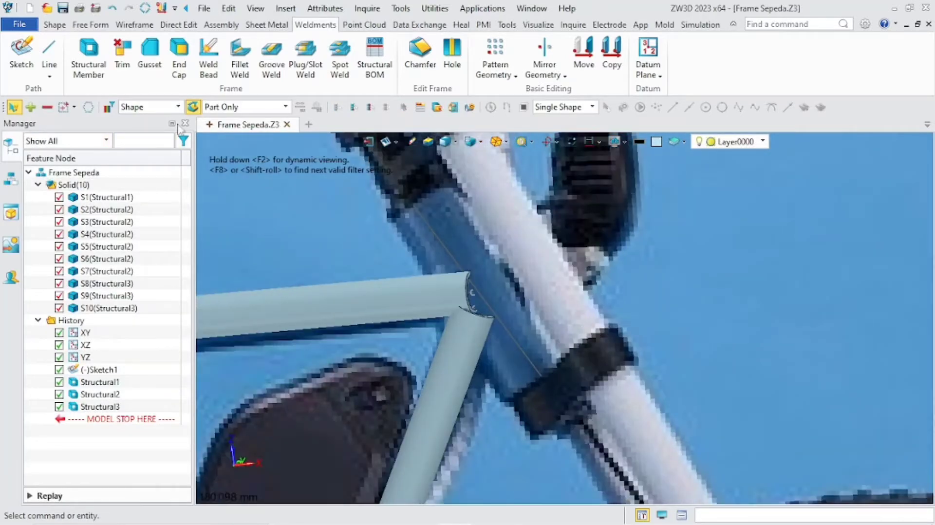
pyautogui.click(89, 54)
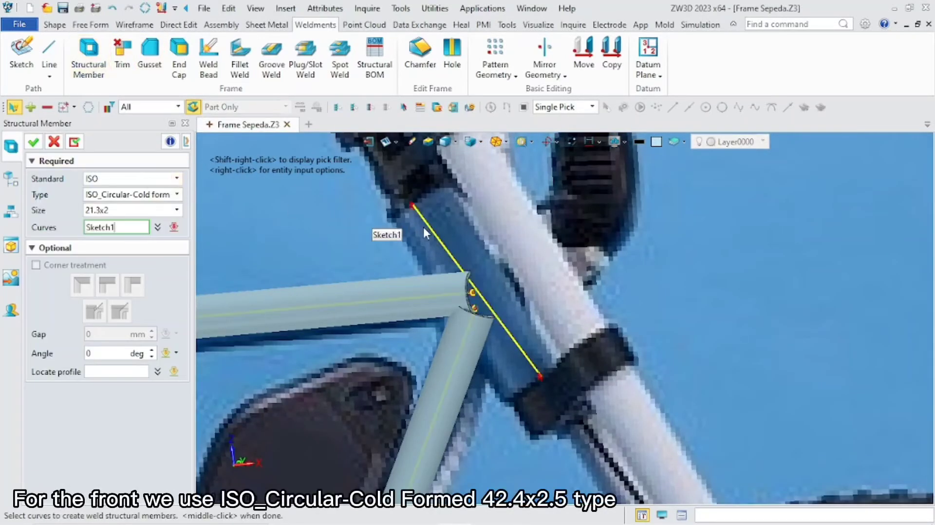
pyautogui.rightClick(396, 237)
pyautogui.click(460, 385)
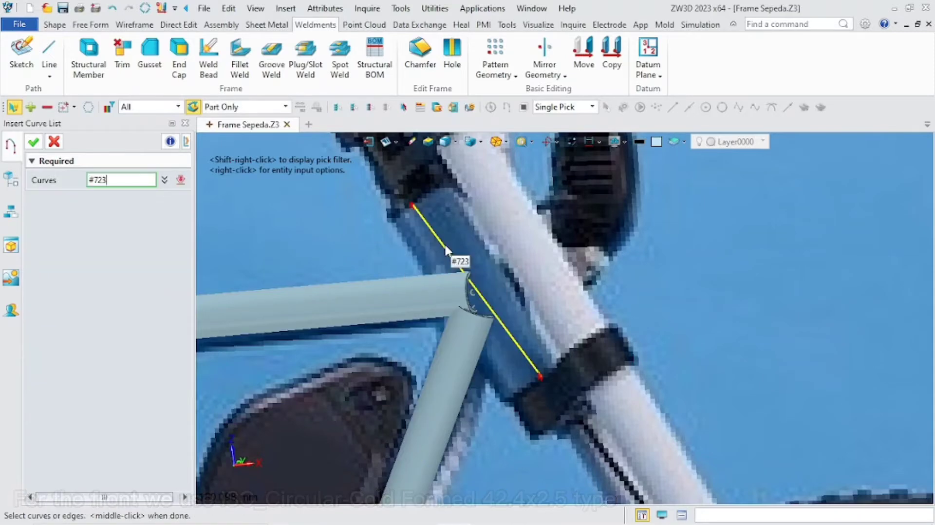
pyautogui.click(446, 249)
pyautogui.click(38, 142)
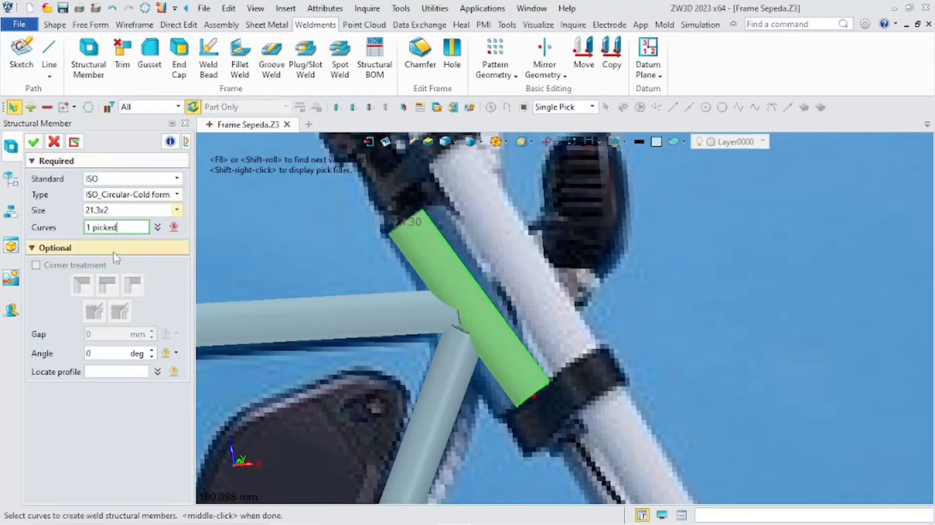
pyautogui.click(137, 210)
pyautogui.scroll(-2, 129, 278)
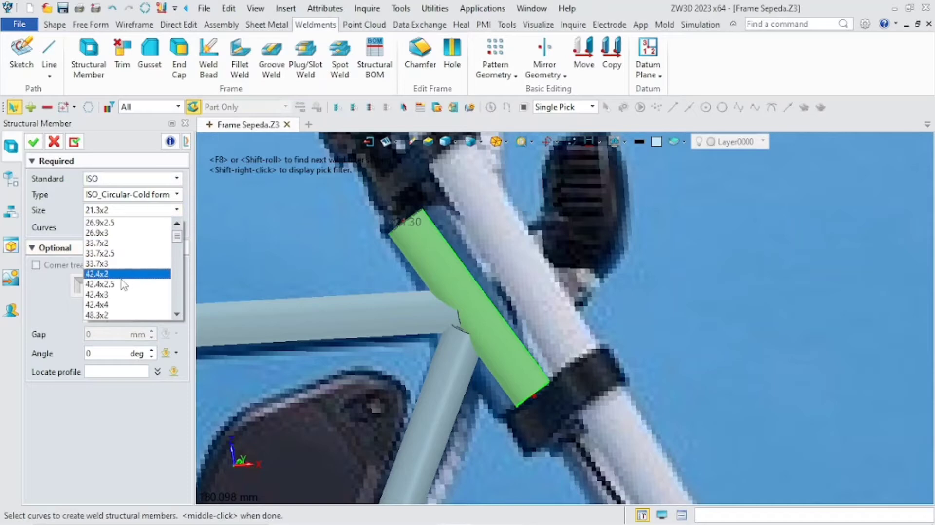
pyautogui.click(121, 286)
pyautogui.click(41, 145)
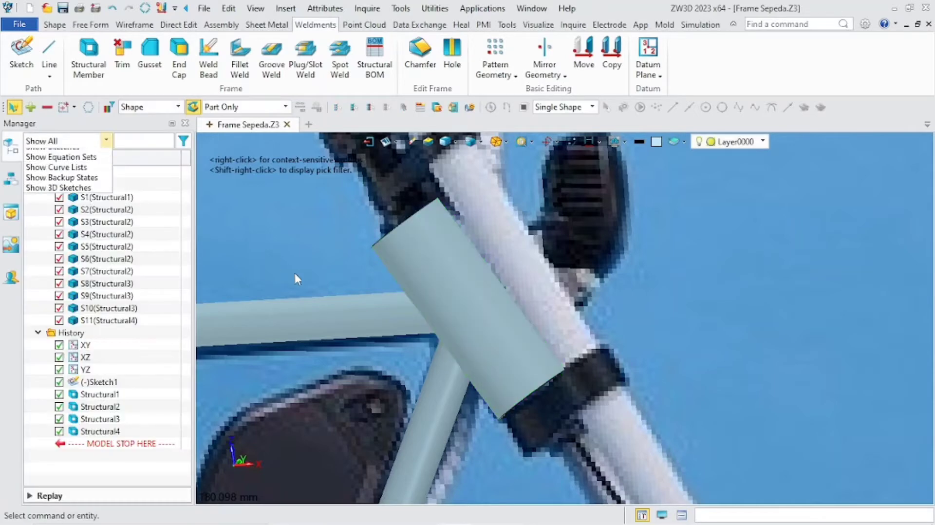
# Start a dynamic Move and select the ten frame tube solids, leaving out the head tube
pyautogui.scroll(-6, 295, 272)
pyautogui.scroll(-5, 297, 346)
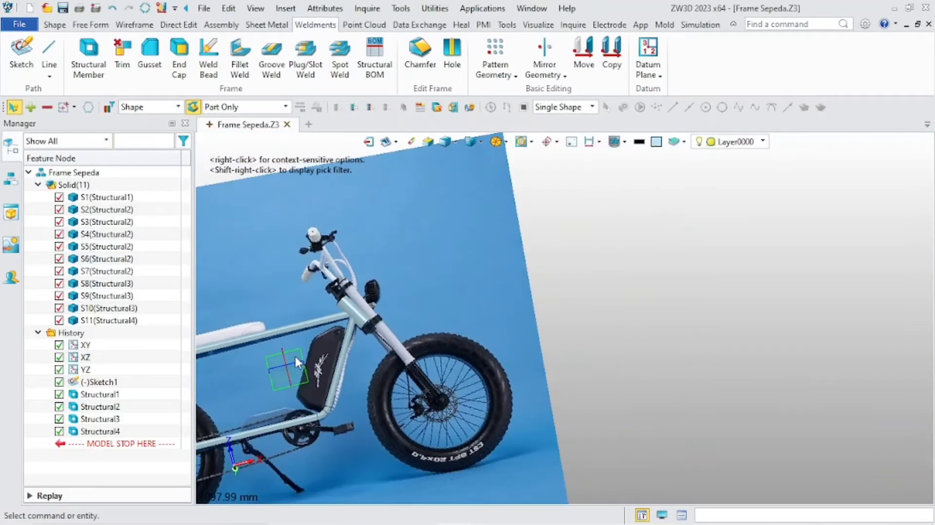
pyautogui.scroll(7, 464, 334)
pyautogui.scroll(-4, 464, 334)
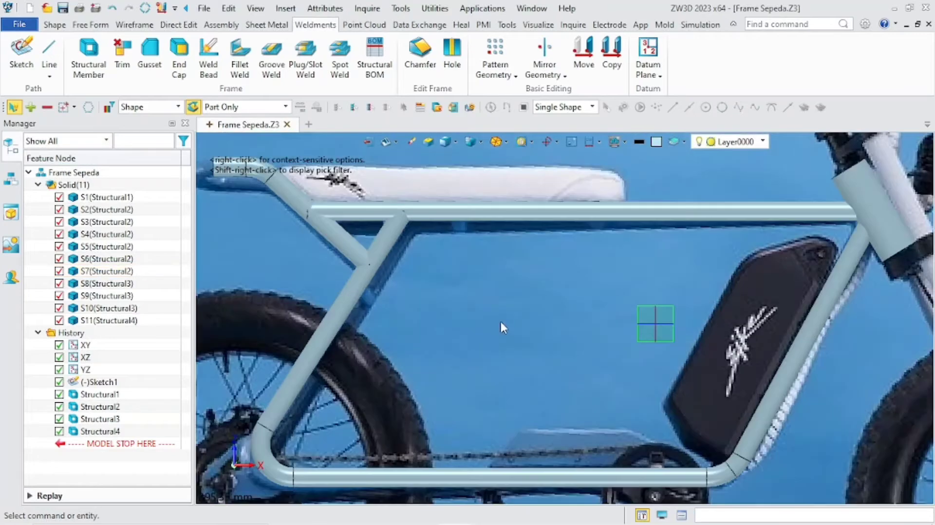
pyautogui.scroll(4, 502, 347)
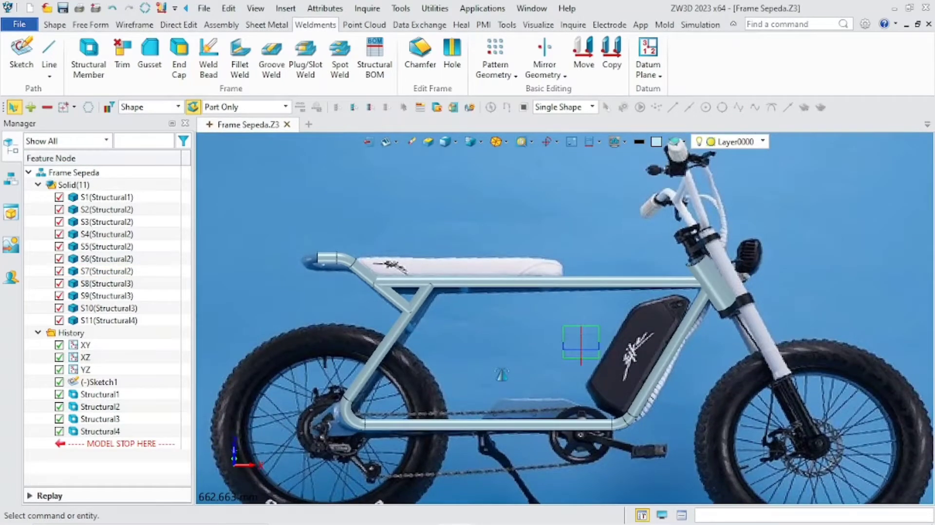
pyautogui.click(54, 24)
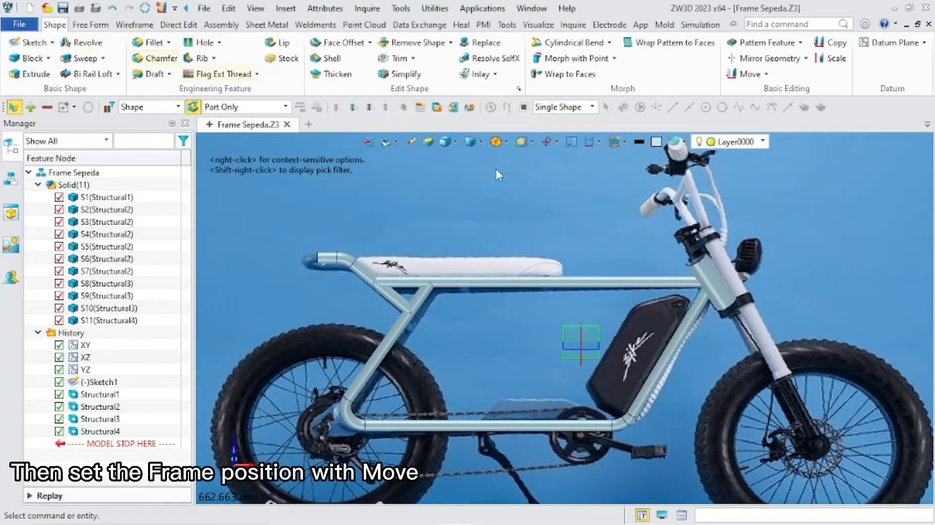
pyautogui.scroll(2, 560, 317)
pyautogui.scroll(-2, 556, 341)
pyautogui.moveTo(556, 345); pyautogui.dragTo(573, 325, button='middle')
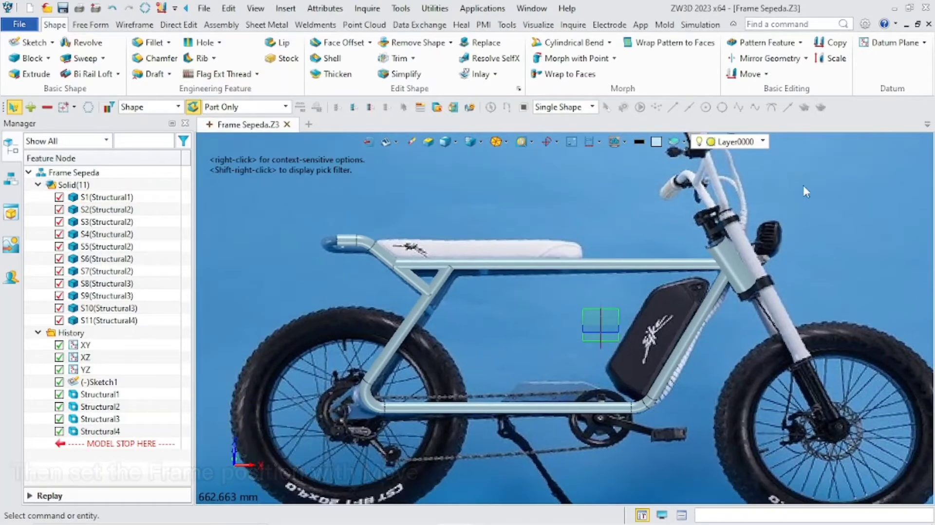
pyautogui.click(741, 75)
pyautogui.scroll(-2, 674, 350)
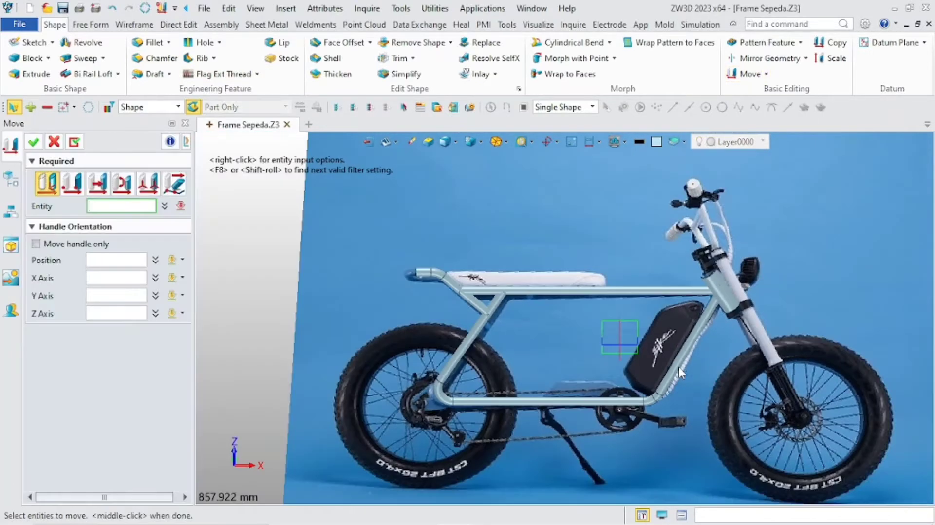
pyautogui.moveTo(673, 417); pyautogui.dragTo(372, 230)
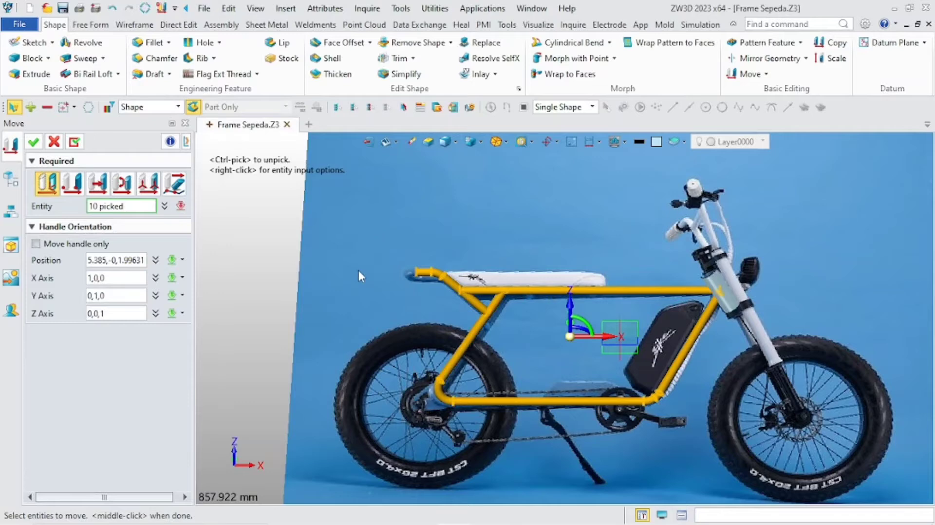
# Rotate the selected frame tubes by -6.5 degrees about the Z axis and accept the move
pyautogui.scroll(4, 531, 343)
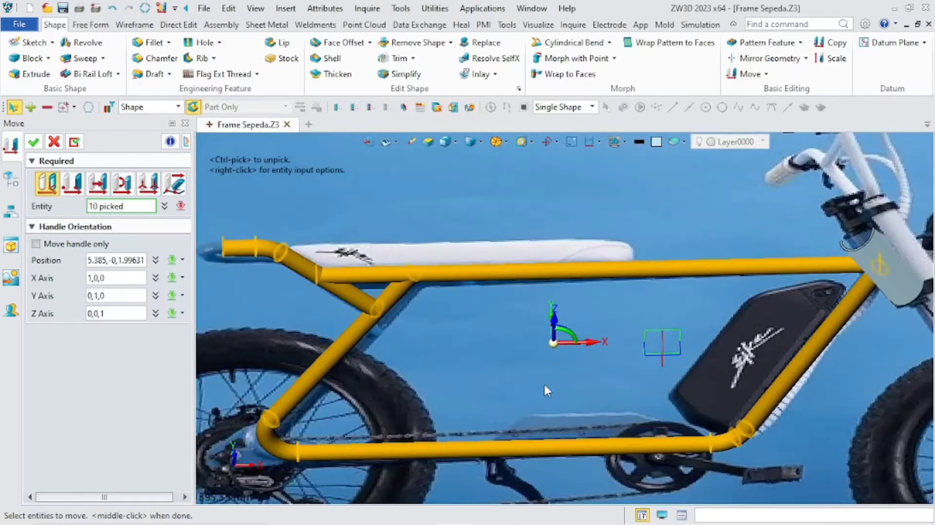
pyautogui.moveTo(568, 327); pyautogui.dragTo(561, 311, button='middle')
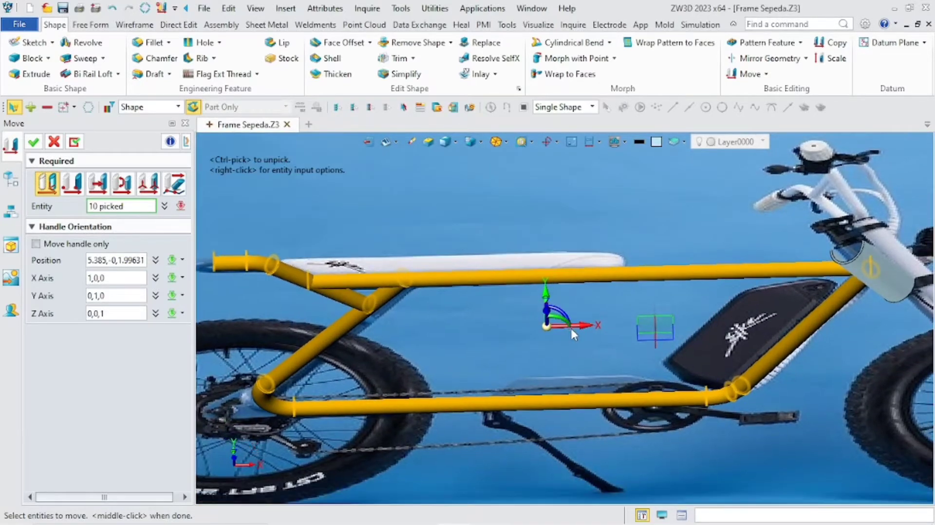
pyautogui.moveTo(566, 312); pyautogui.dragTo(569, 318)
pyautogui.click(556, 286)
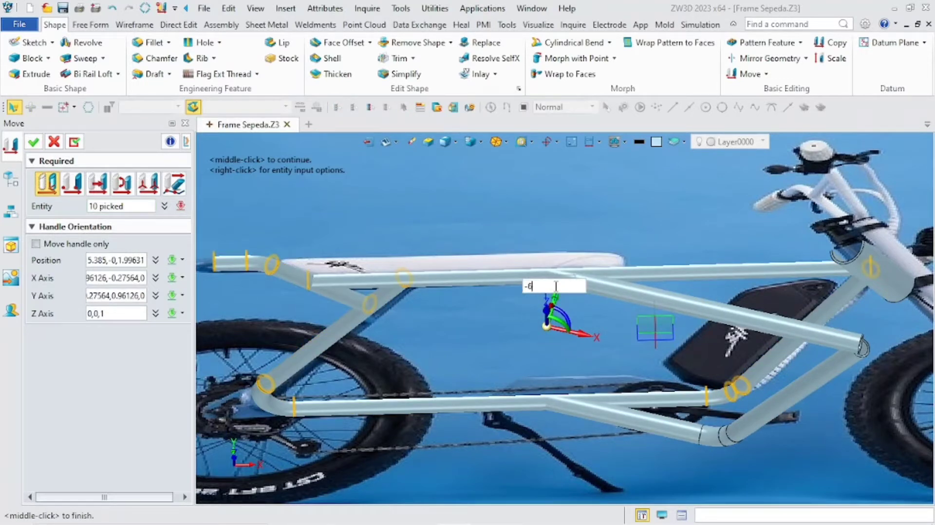
pyautogui.press('Return')
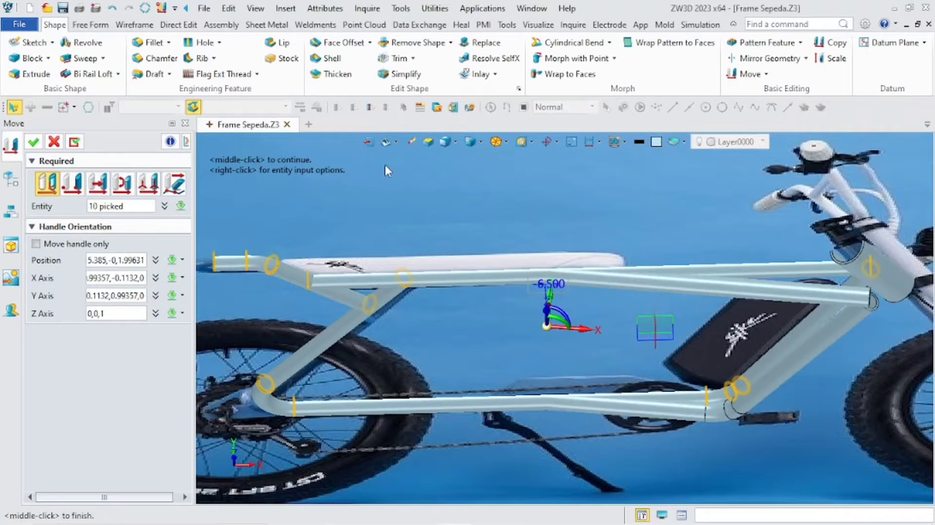
pyautogui.click(33, 142)
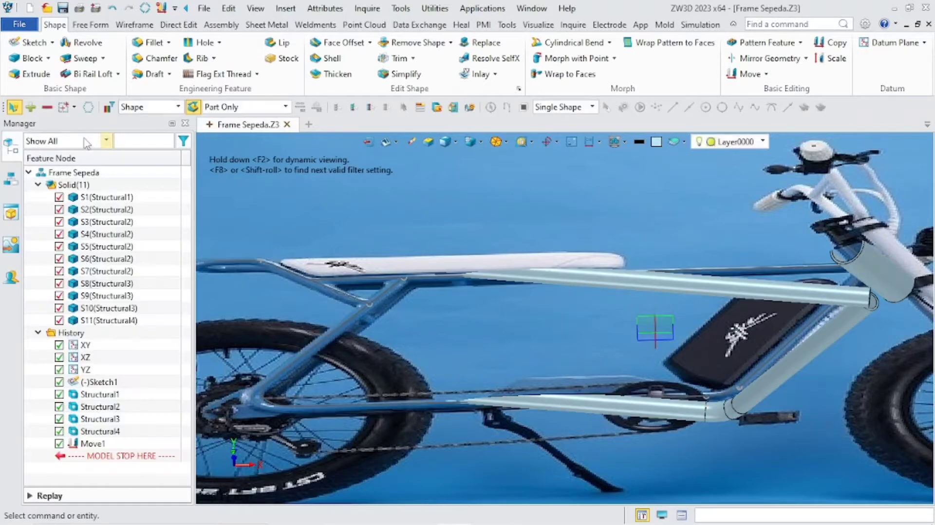
pyautogui.click(753, 77)
pyautogui.moveTo(726, 474); pyautogui.dragTo(270, 272)
pyautogui.click(69, 181)
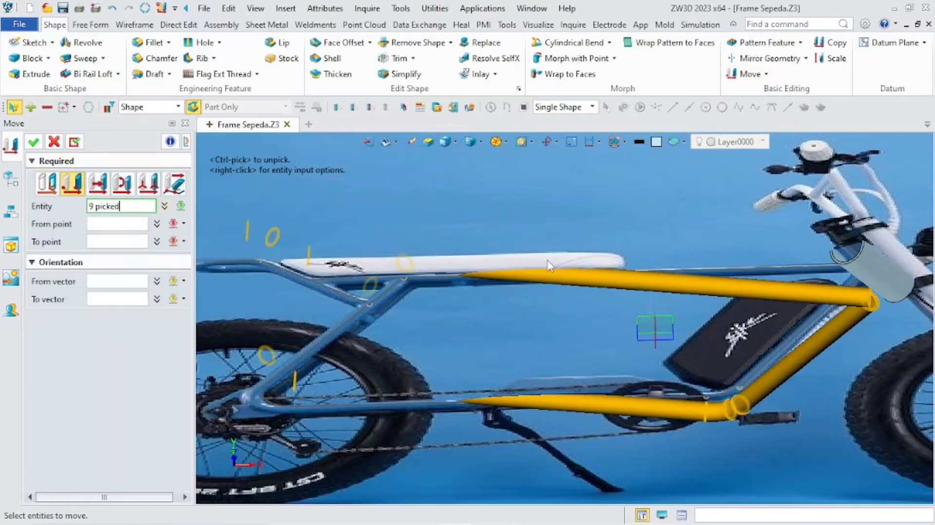
pyautogui.scroll(5, 841, 314)
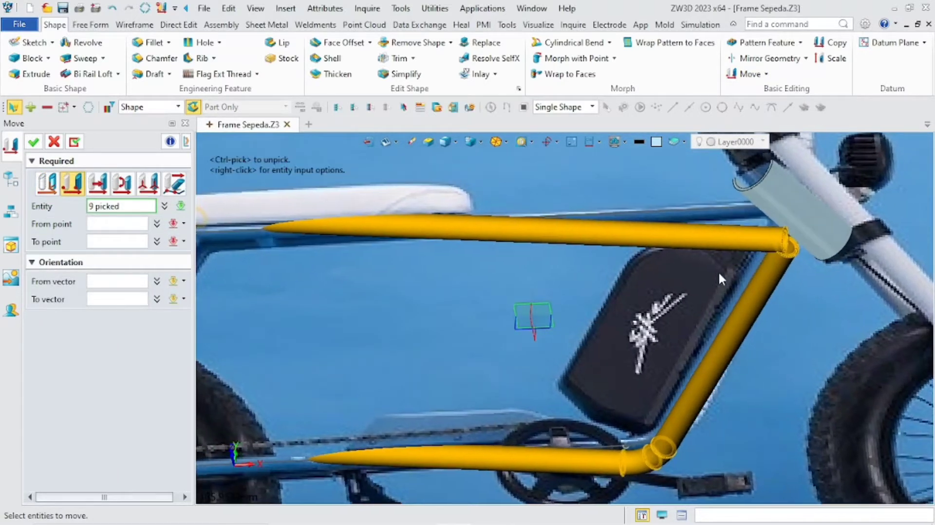
pyautogui.moveTo(682, 261); pyautogui.dragTo(530, 369, button='middle')
pyautogui.click(54, 141)
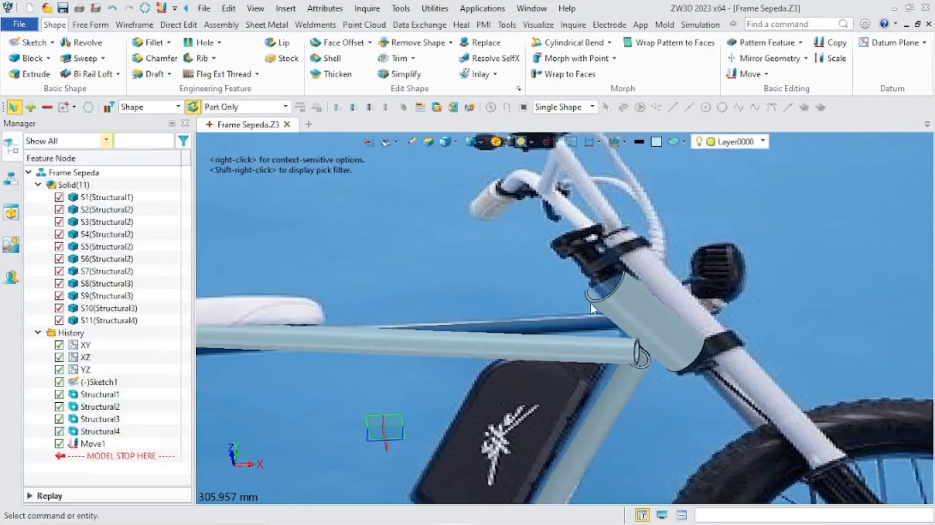
# Hide the 42.4x2.5 head-tube solid to expose the sketch lines behind it
pyautogui.scroll(3, 634, 314)
pyautogui.rightClick(633, 322)
pyautogui.click(664, 30)
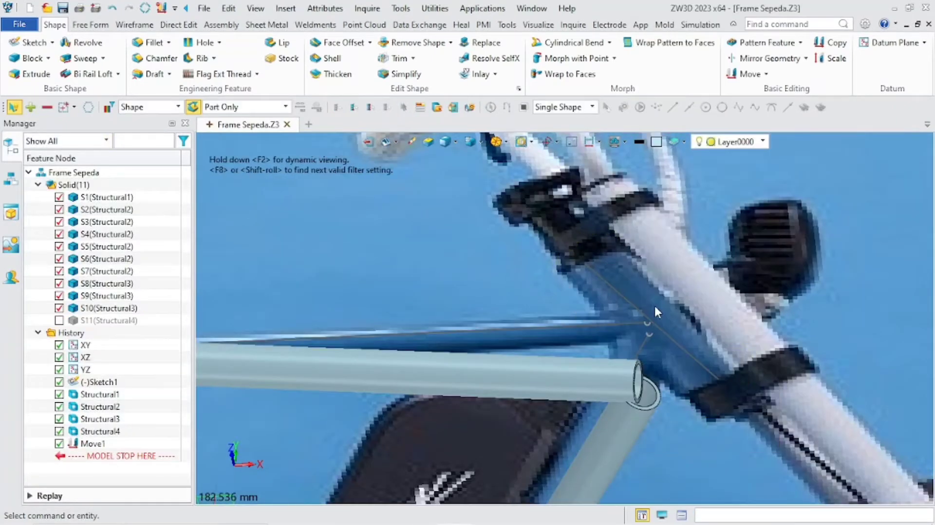
# Start a point-to-point Move and select the ten rotated frame tube solids
pyautogui.scroll(-3, 677, 265)
pyautogui.click(749, 74)
pyautogui.scroll(-4, 537, 257)
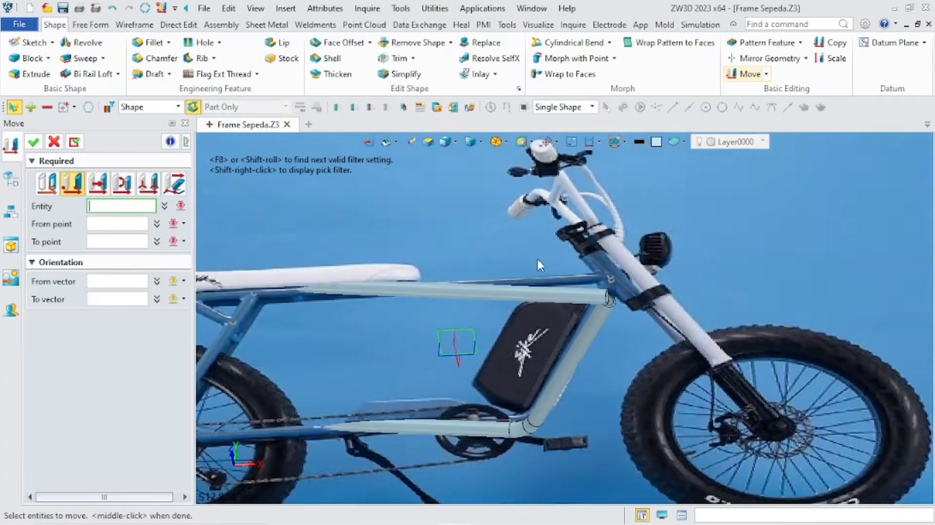
pyautogui.moveTo(188, 483); pyautogui.dragTo(198, 477)
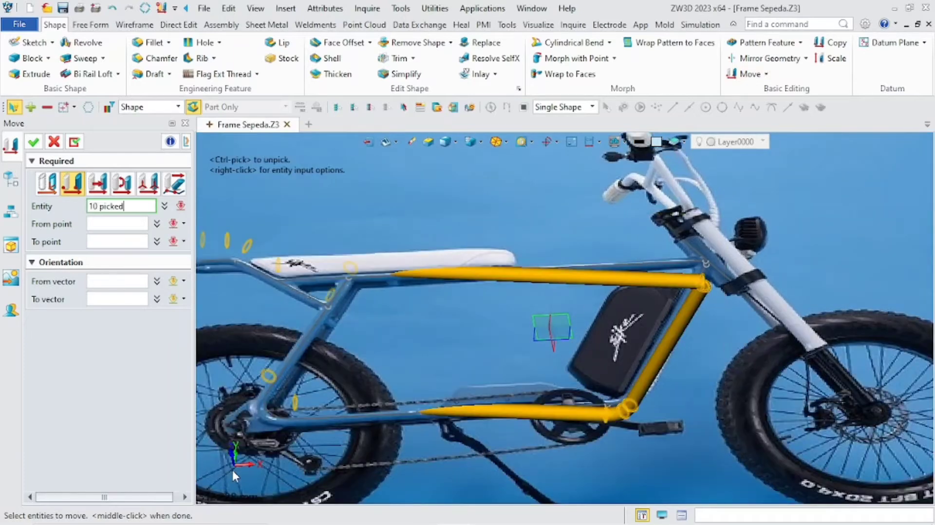
# Set the move's from-point to the center of curvature of the top tube's front end circle
pyautogui.click(116, 224)
pyautogui.scroll(3, 474, 313)
pyautogui.rightClick(720, 295)
pyautogui.click(779, 243)
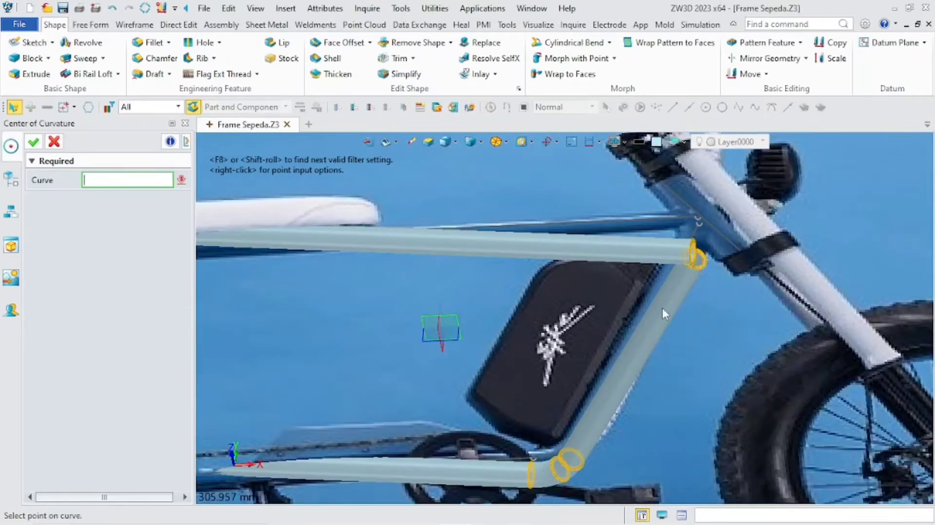
pyautogui.scroll(3, 593, 207)
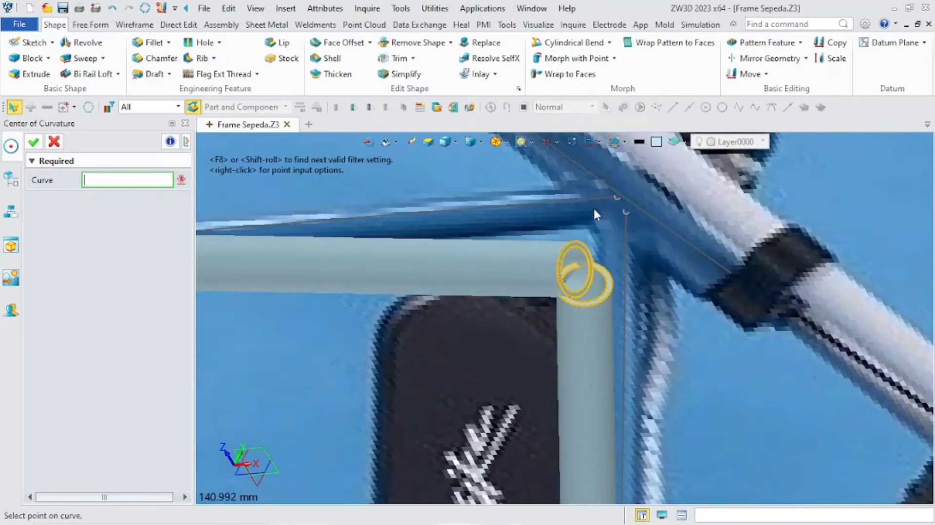
pyautogui.click(596, 300)
# Set the move's to-point as an offset distance of -8 mm along the negative Y direction from reference point 230,0,120, and accept the move
pyautogui.rightClick(476, 204)
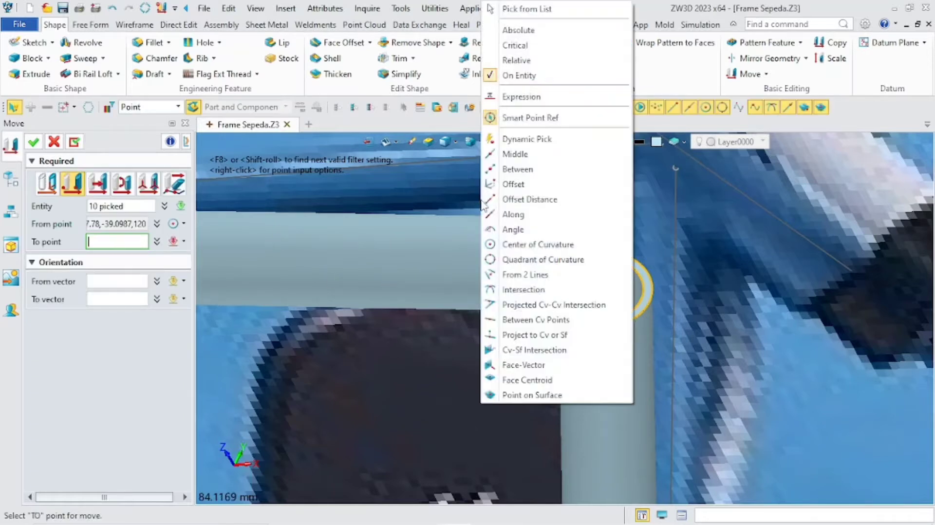
pyautogui.click(535, 200)
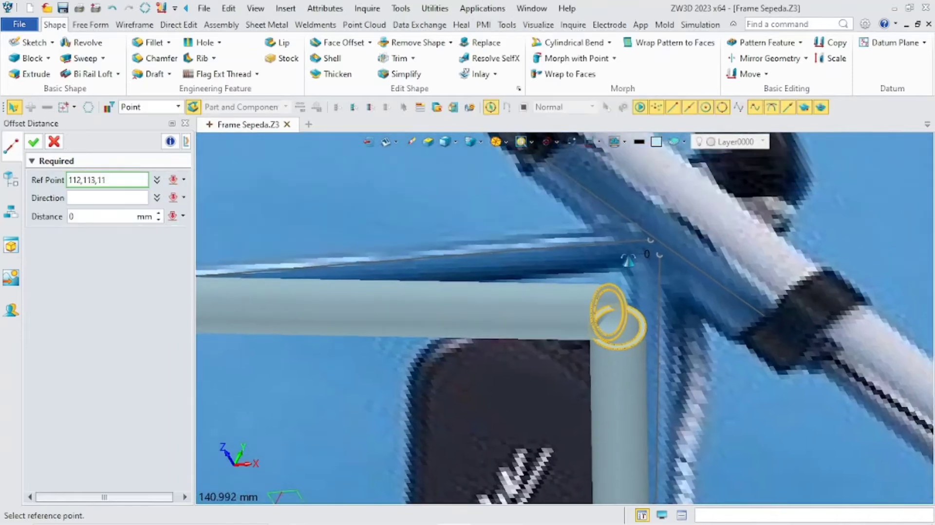
pyautogui.click(652, 269)
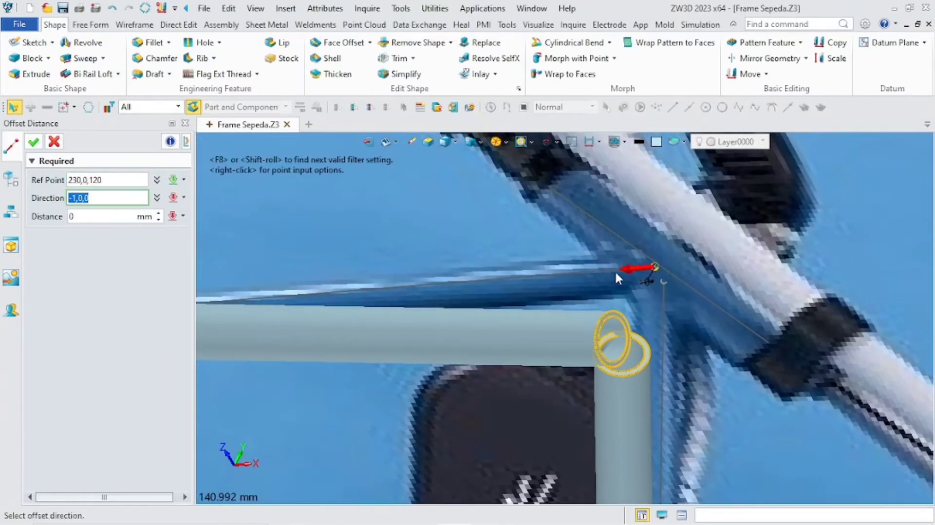
pyautogui.scroll(-5, 615, 270)
pyautogui.scroll(3, 510, 375)
pyautogui.scroll(2, 498, 382)
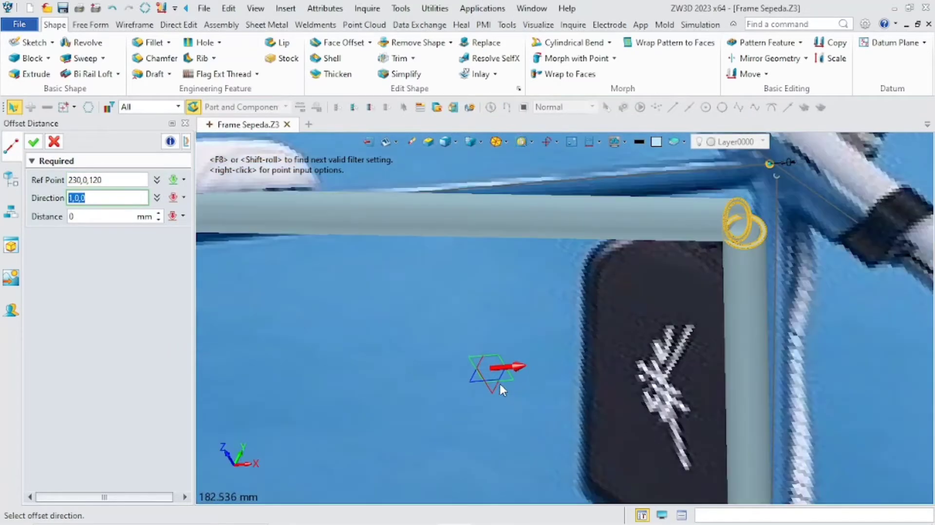
pyautogui.click(487, 388)
pyautogui.scroll(-2, 651, 277)
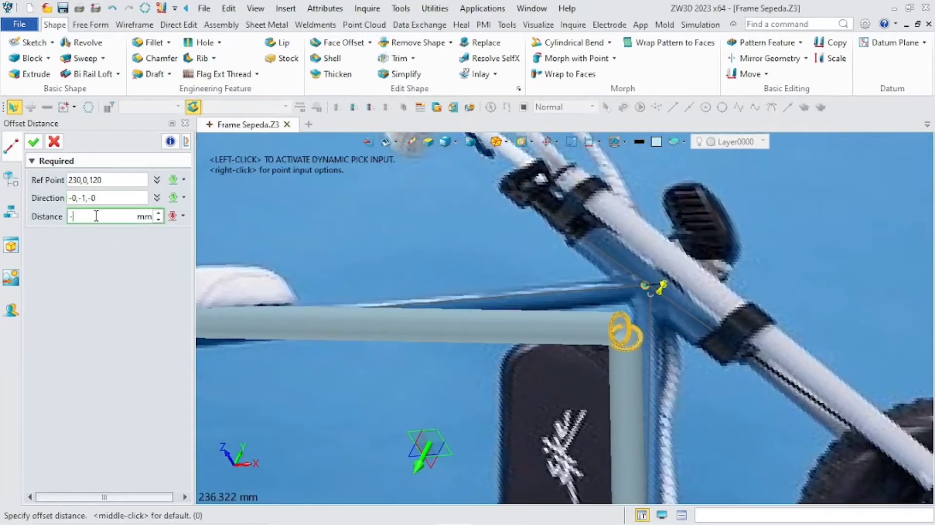
pyautogui.write('-8')
pyautogui.press('Return')
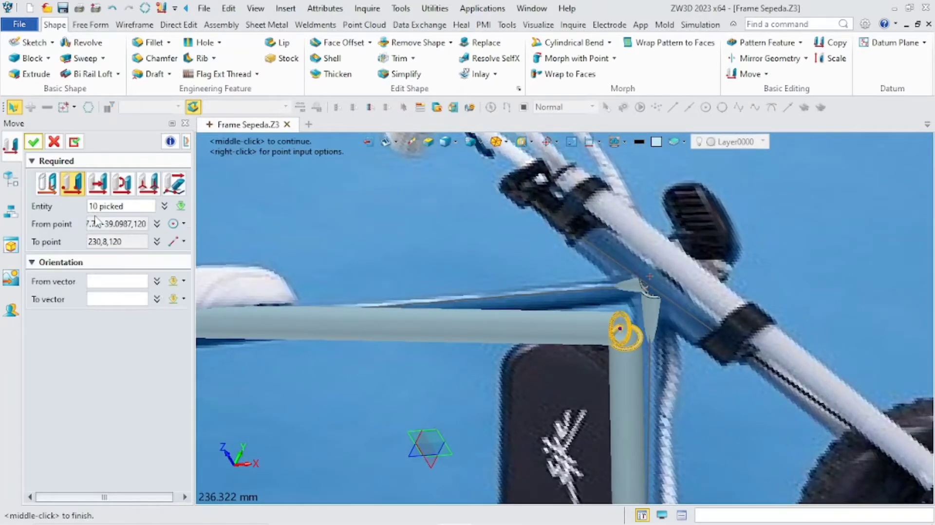
pyautogui.click(33, 142)
# Examine from the side how the moved frame tubes line up with the bike image
pyautogui.scroll(-5, 486, 256)
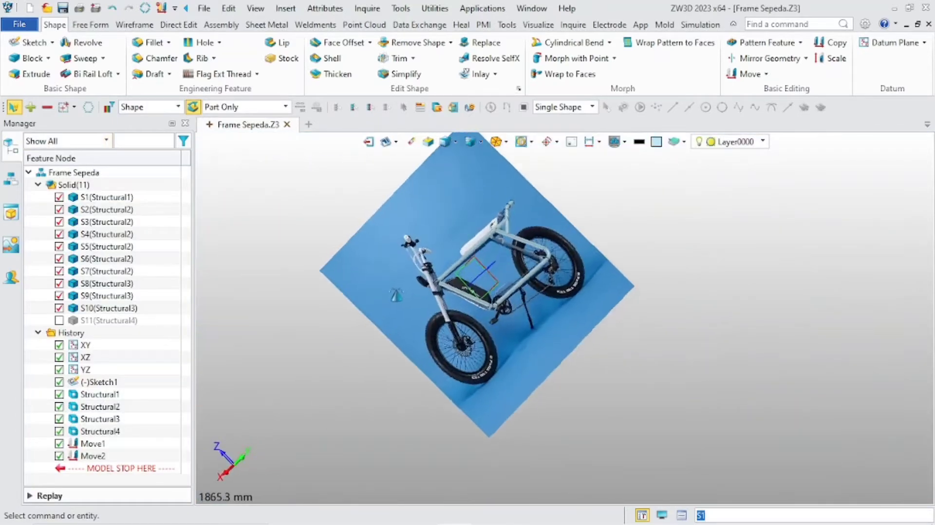
pyautogui.moveTo(396, 294); pyautogui.dragTo(322, 349, button='middle')
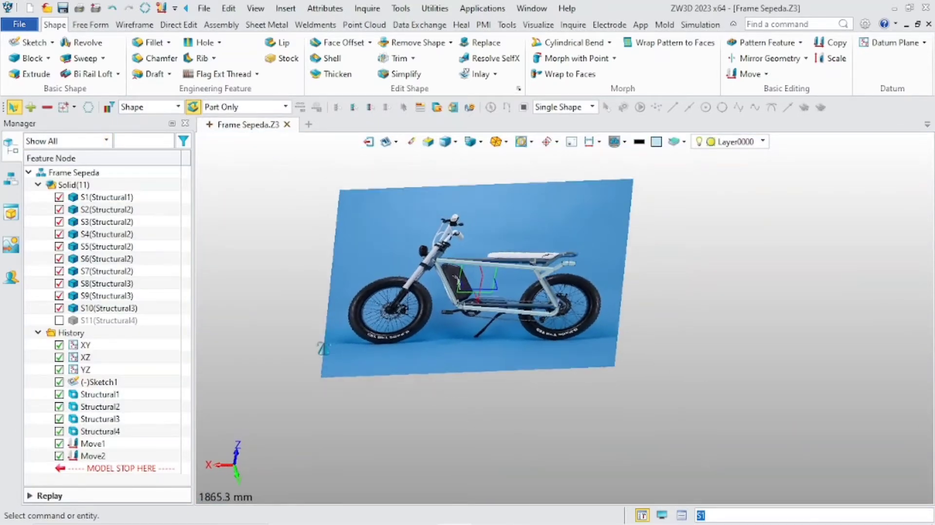
pyautogui.scroll(5, 488, 261)
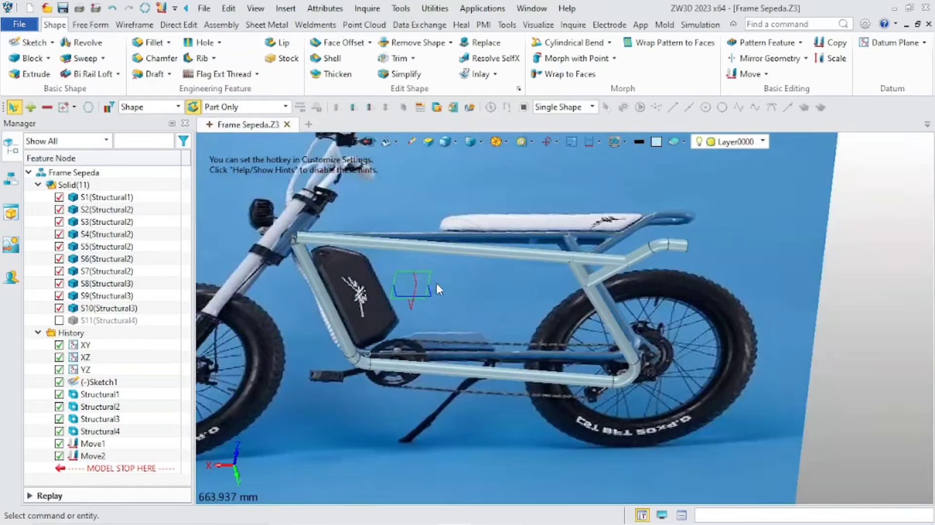
pyautogui.scroll(-3, 396, 341)
pyautogui.scroll(4, 448, 333)
pyautogui.scroll(-4, 444, 327)
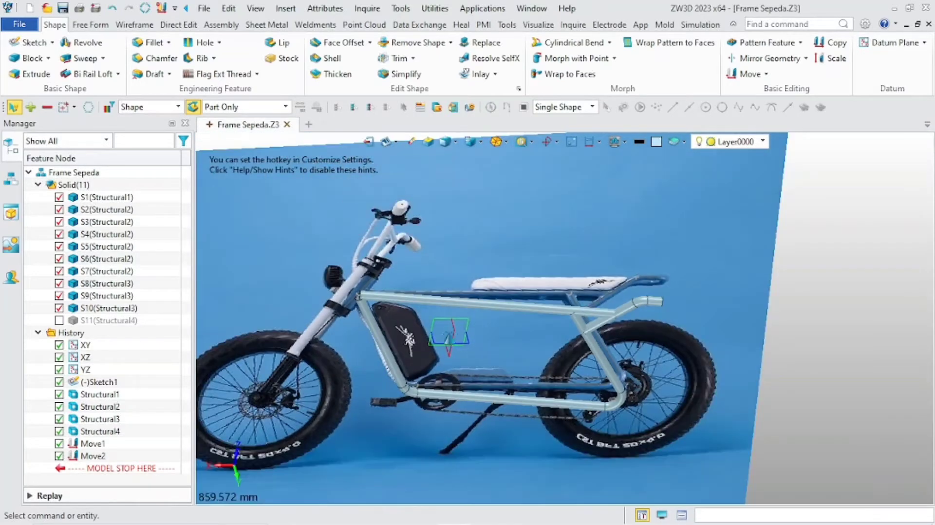
pyautogui.moveTo(447, 336)
pyautogui.mouseDown(button='middle')
pyautogui.moveTo(454, 317)
pyautogui.moveTo(453, 327)
pyautogui.mouseUp(button='middle')
pyautogui.scroll(8, 453, 349)
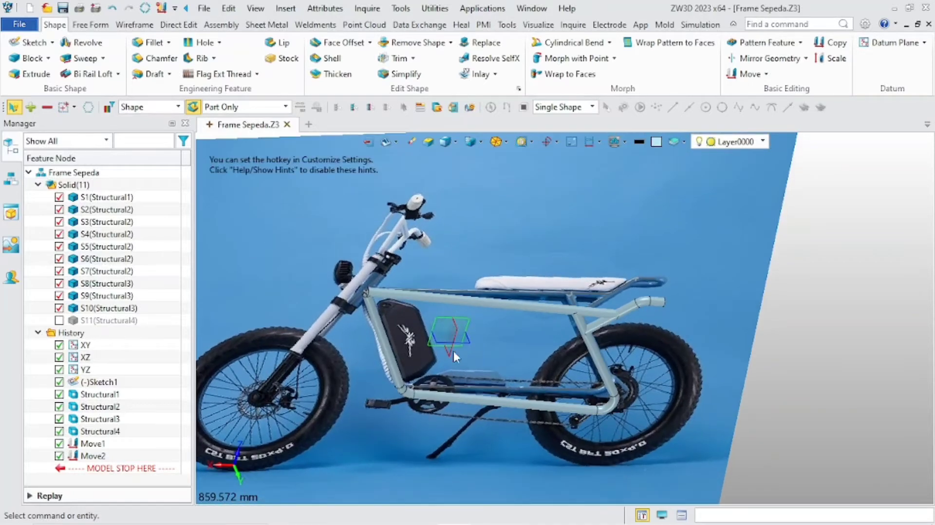
pyautogui.scroll(-8, 488, 390)
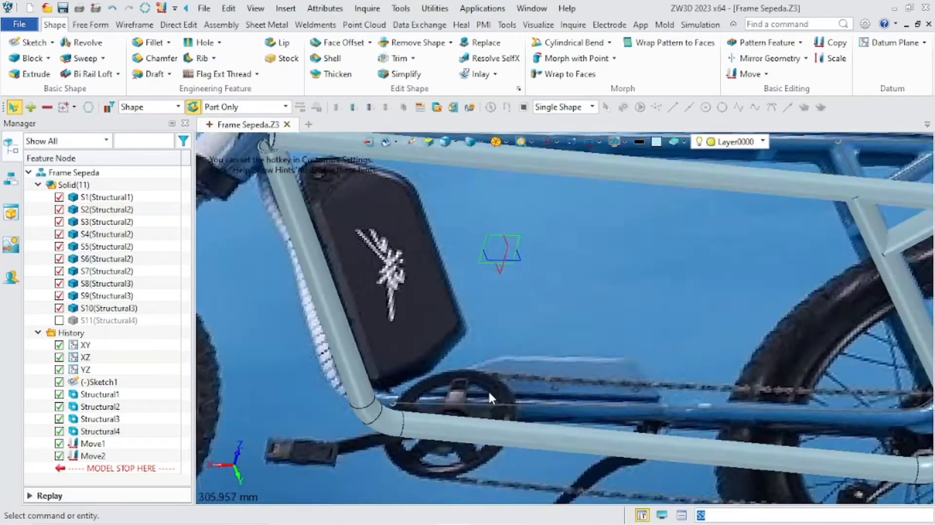
pyautogui.moveTo(595, 350); pyautogui.dragTo(553, 374, button='middle')
pyautogui.scroll(5, 331, 296)
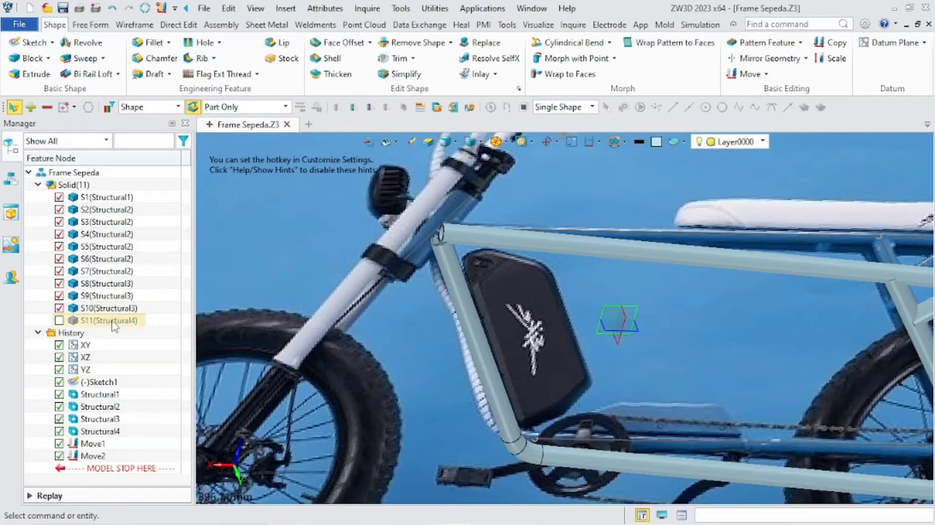
# Show the hidden head-tube solid S11 again
pyautogui.rightClick(113, 321)
pyautogui.click(146, 70)
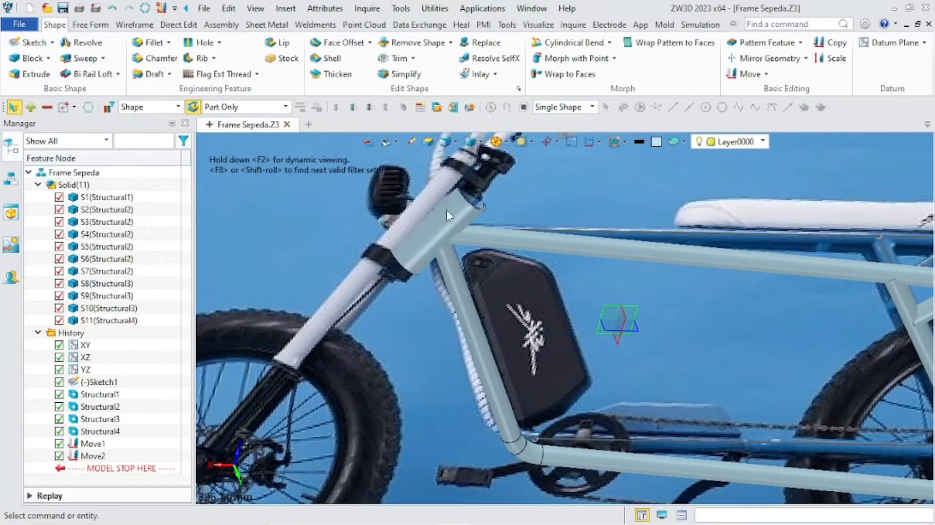
pyautogui.scroll(-3, 515, 278)
pyautogui.moveTo(515, 278); pyautogui.dragTo(481, 324, button='middle')
# Subtract the top tube from the seat tube with Remove Shape, and delete the two leftover Combine1_Rem solids S12 and S13
pyautogui.scroll(6, 688, 331)
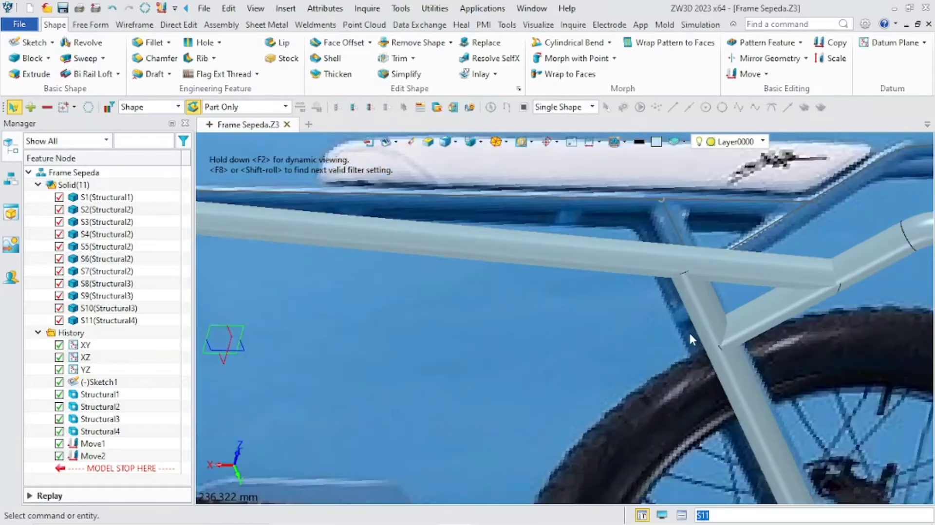
pyautogui.moveTo(739, 286); pyautogui.dragTo(579, 329, button='middle')
pyautogui.scroll(1, 579, 328)
pyautogui.click(418, 42)
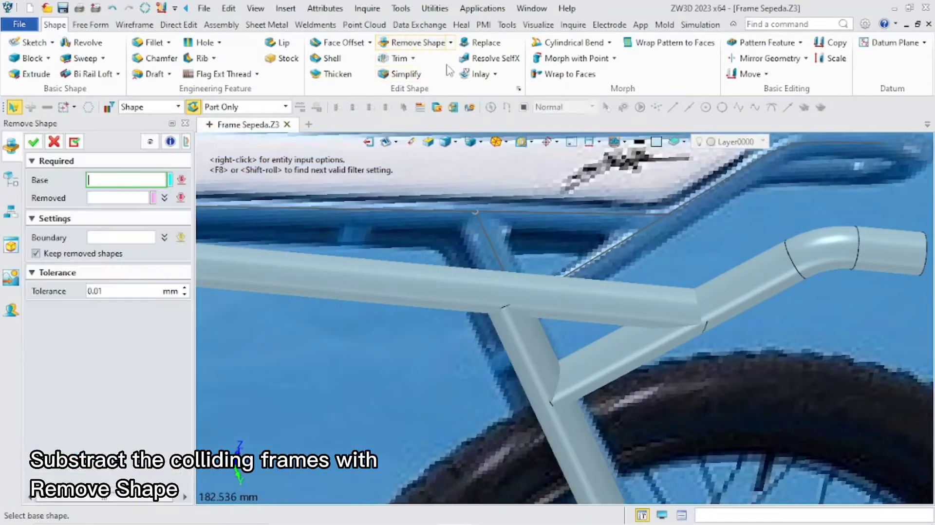
pyautogui.click(521, 338)
pyautogui.click(382, 276)
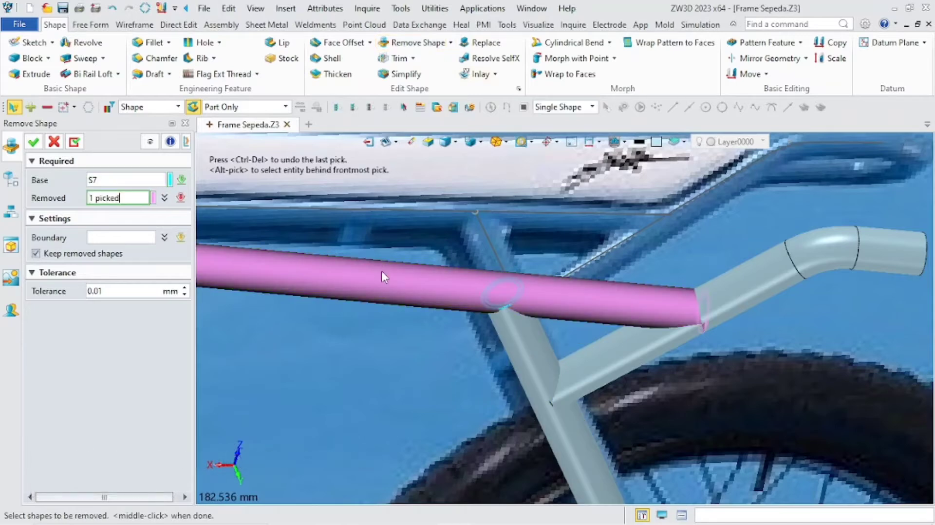
pyautogui.click(33, 142)
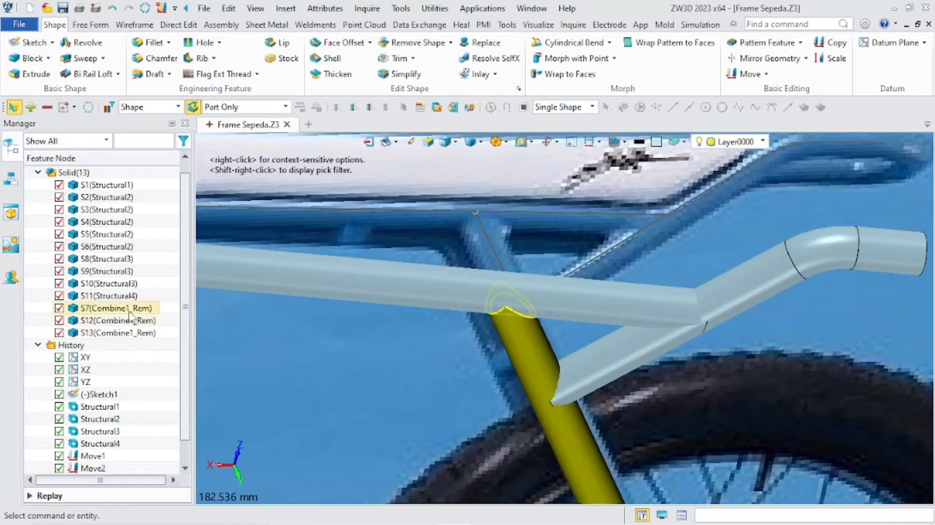
pyautogui.click(139, 338)
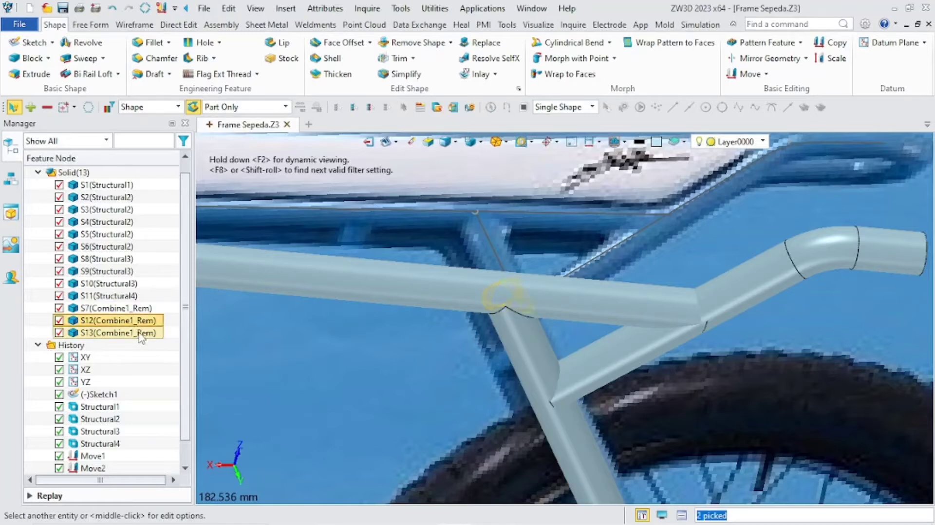
pyautogui.press('Delete')
# Subtract the slanted rear tube from the top tube with Remove Shape, and delete the four leftover solids S12 to S15
pyautogui.click(411, 47)
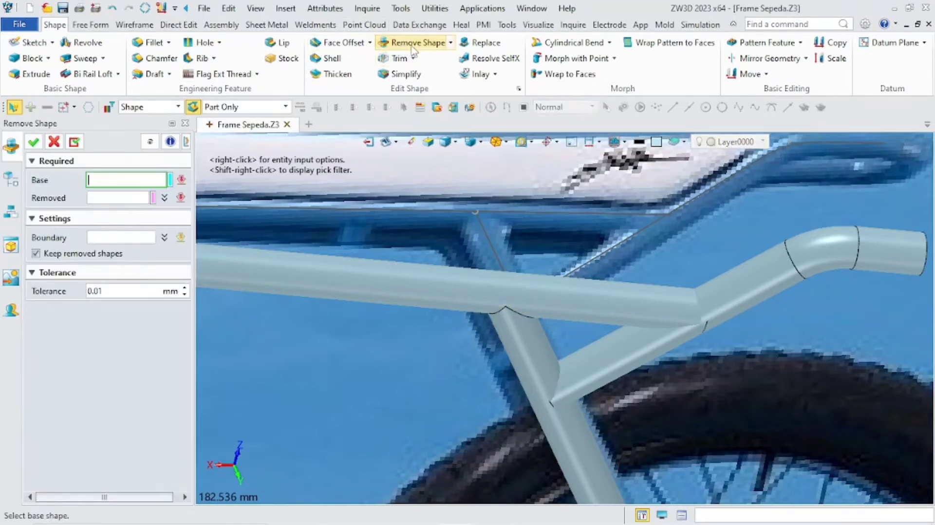
pyautogui.click(630, 301)
pyautogui.click(621, 337)
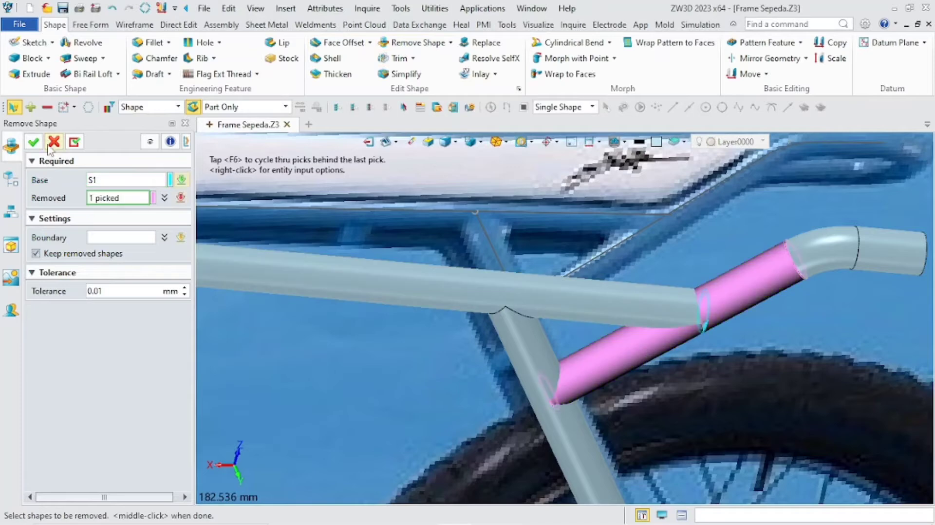
pyautogui.click(33, 142)
pyautogui.scroll(-2, 424, 336)
pyautogui.scroll(4, 682, 321)
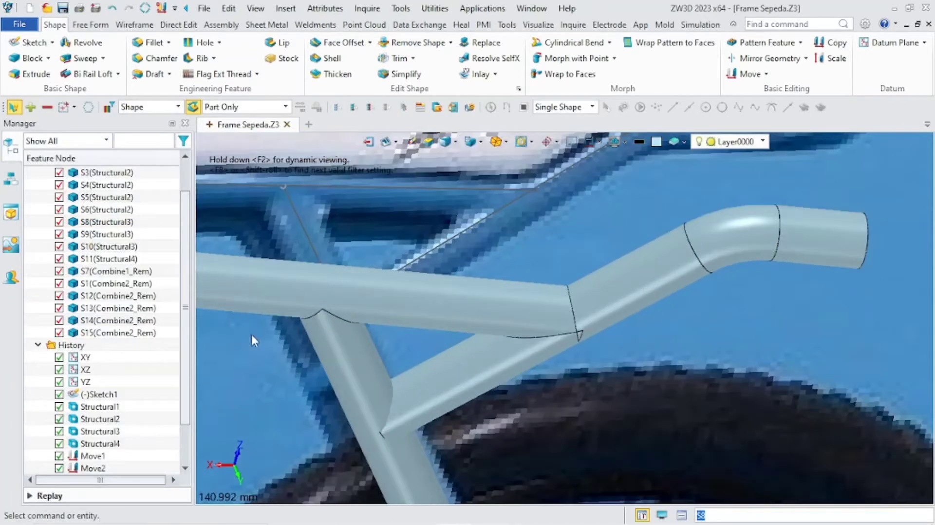
pyautogui.click(133, 324)
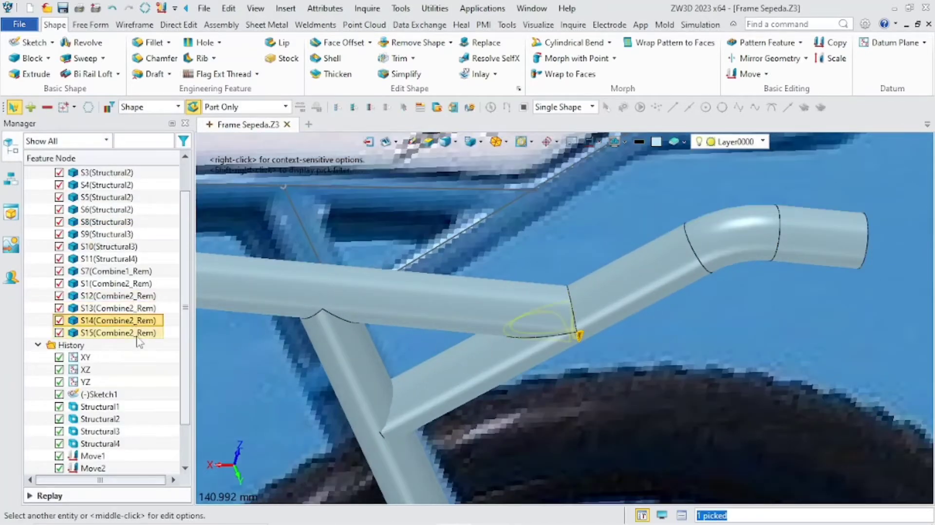
pyautogui.click(141, 309)
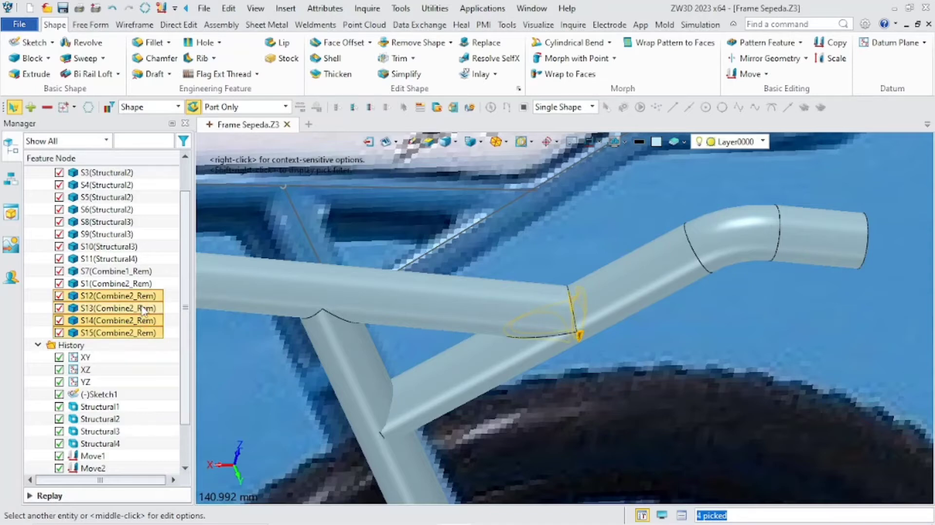
pyautogui.press('Delete')
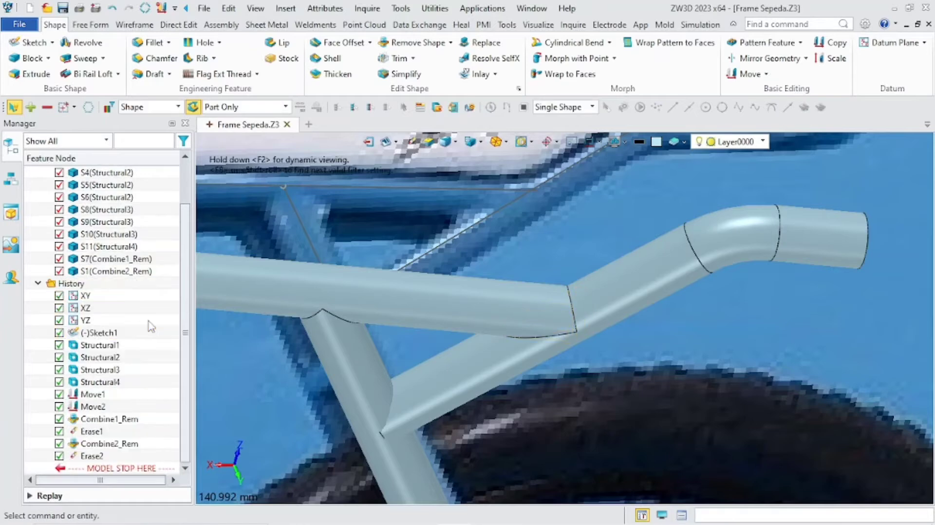
# Subtract the seat tube from the slanted rear tube with Remove Shape, and delete the two leftover Combine3_Rem solids S12 and S13
pyautogui.scroll(-3, 428, 372)
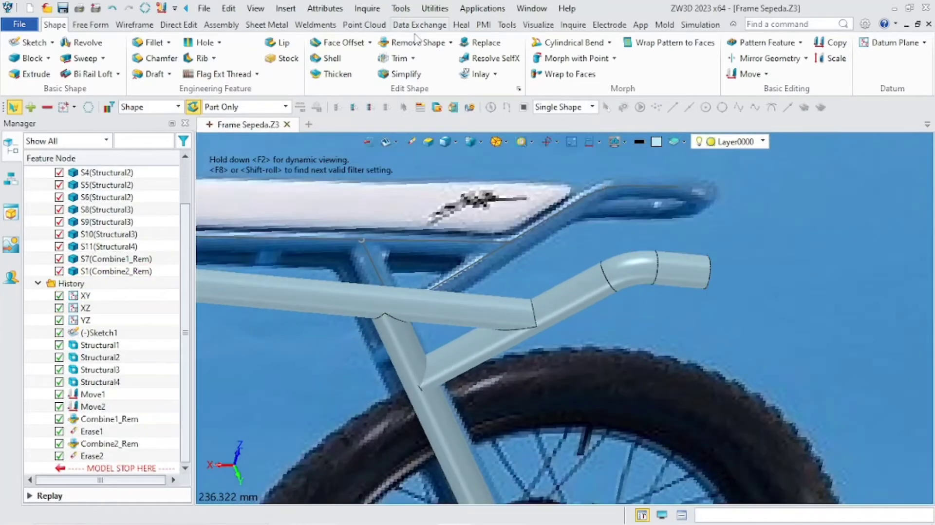
pyautogui.click(418, 42)
pyautogui.scroll(3, 418, 316)
pyautogui.click(426, 389)
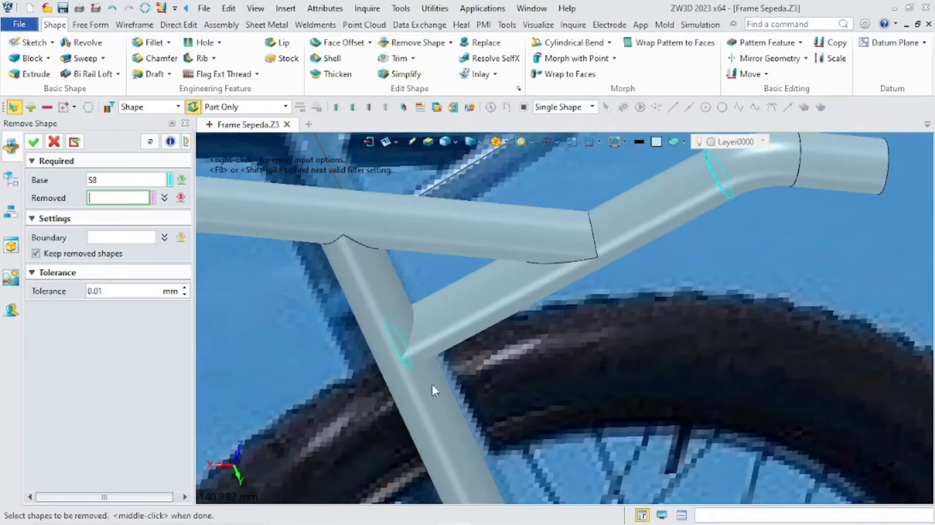
pyautogui.click(426, 423)
pyautogui.click(33, 142)
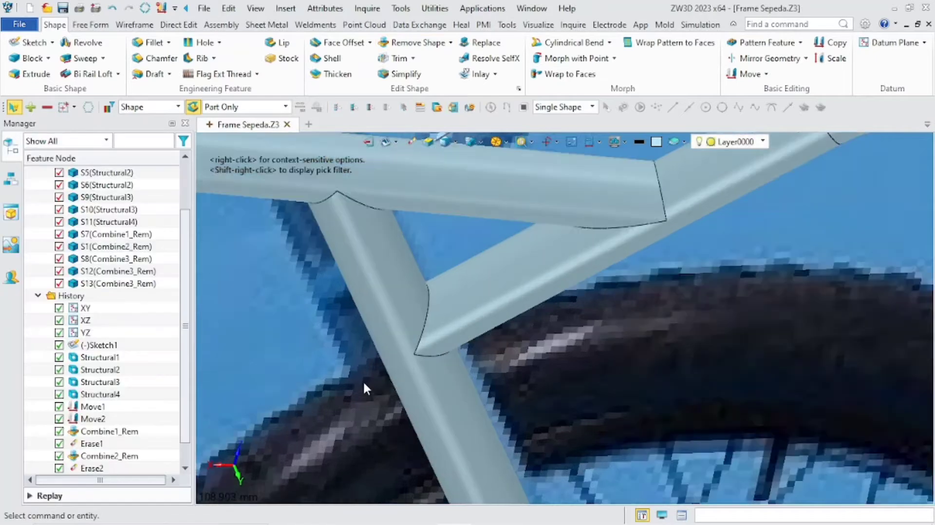
pyautogui.scroll(-2, 363, 381)
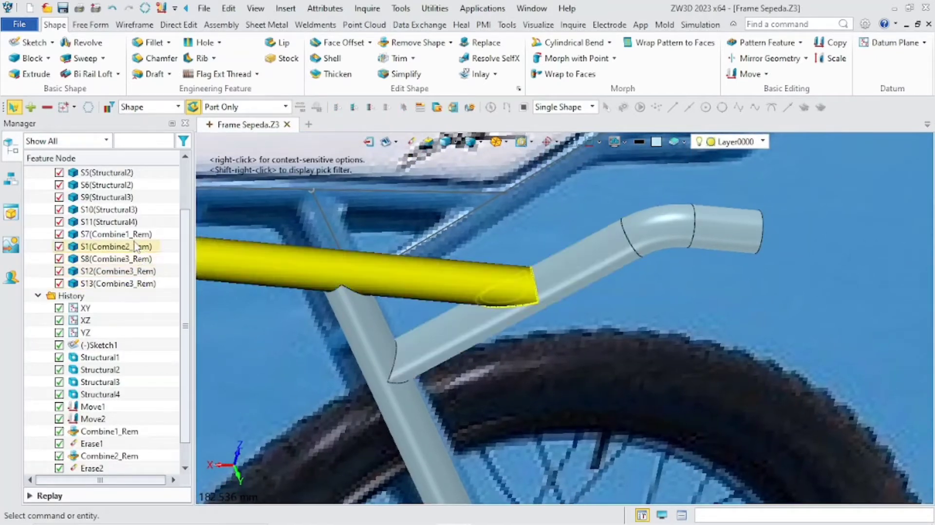
pyautogui.click(136, 271)
pyautogui.click(146, 283)
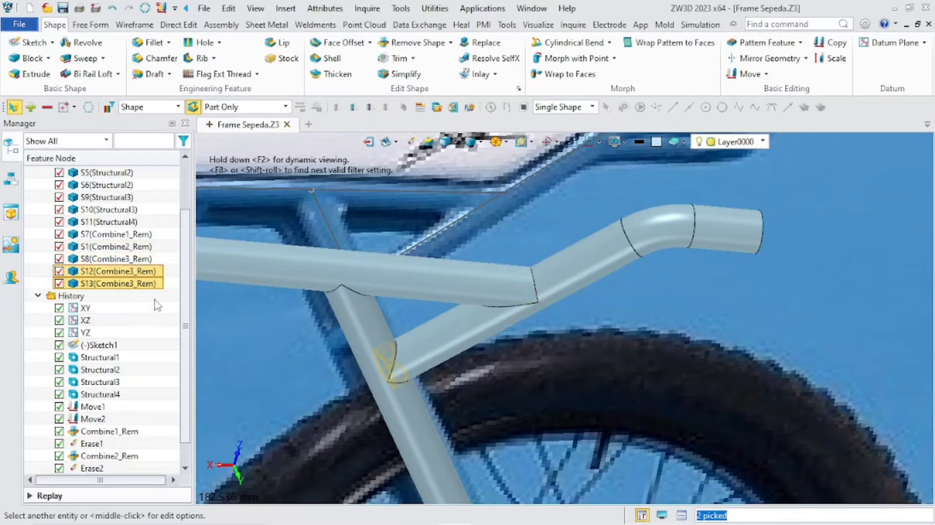
pyautogui.press('Delete')
# Open the frame's tracing sketch Sketch1 for editing
pyautogui.scroll(-6, 371, 369)
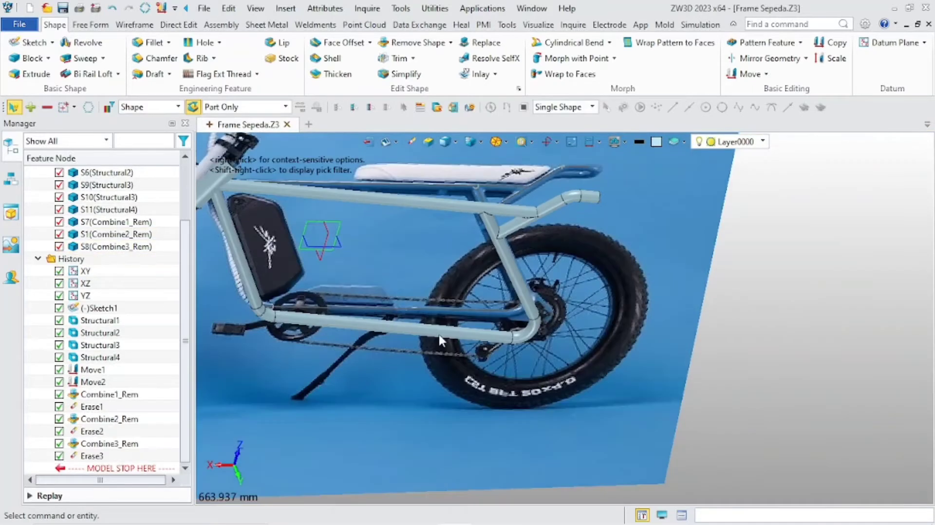
pyautogui.scroll(-3, 440, 337)
pyautogui.moveTo(486, 335); pyautogui.dragTo(478, 289, button='right')
pyautogui.scroll(3, 493, 344)
pyautogui.moveTo(469, 344); pyautogui.dragTo(454, 362, button='right')
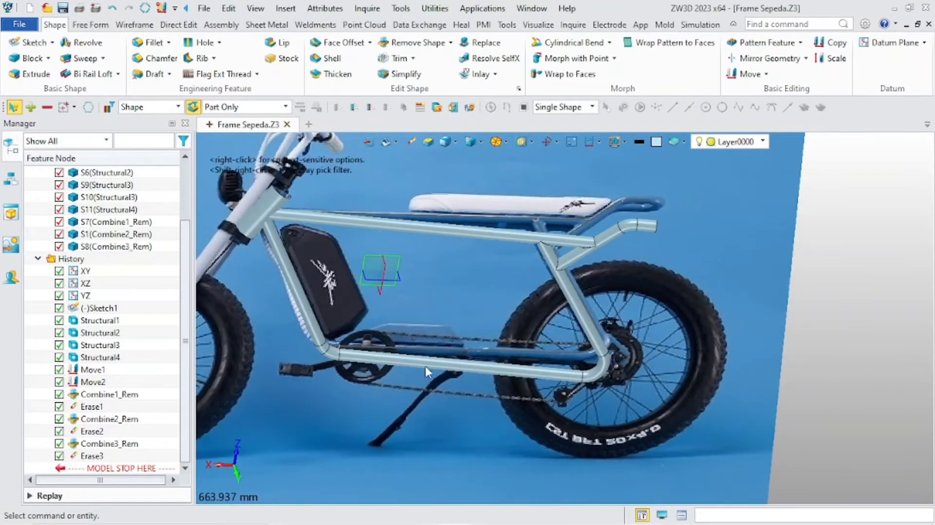
pyautogui.scroll(3, 426, 366)
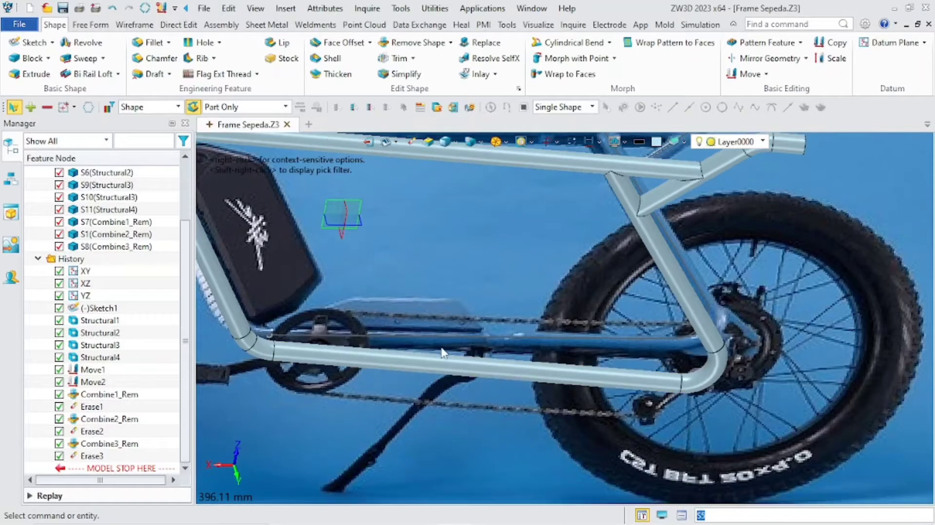
pyautogui.scroll(-2, 438, 335)
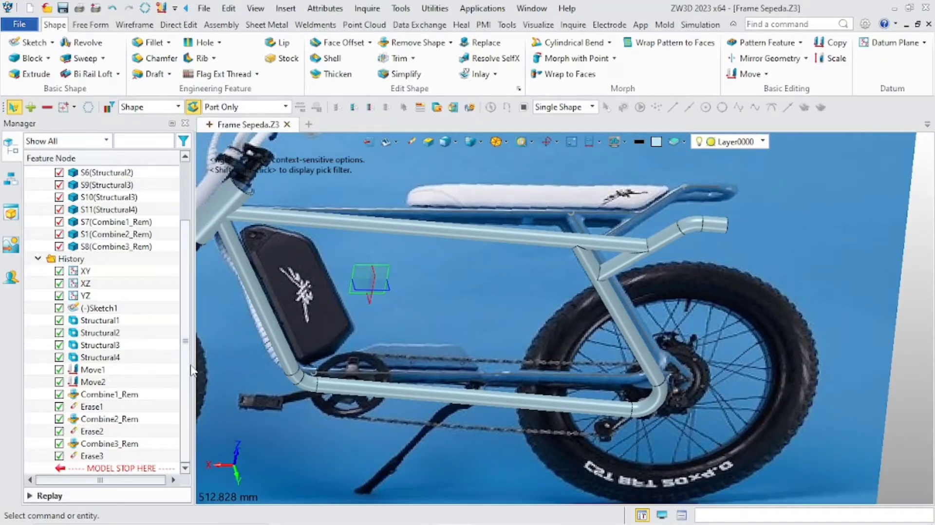
pyautogui.scroll(1, 189, 351)
pyautogui.doubleClick(99, 332)
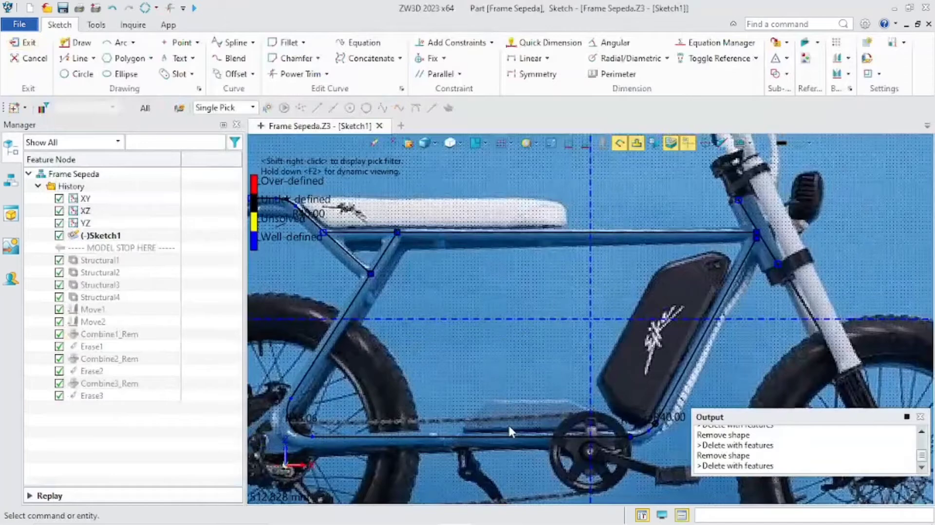
# Add a reference point on the sketch's lower tube line at -179.973,-163.218, just above the kickstand mount
pyautogui.scroll(-6, 511, 431)
pyautogui.moveTo(517, 433); pyautogui.dragTo(511, 456, button='right')
pyautogui.scroll(3, 436, 437)
pyautogui.scroll(6, 582, 424)
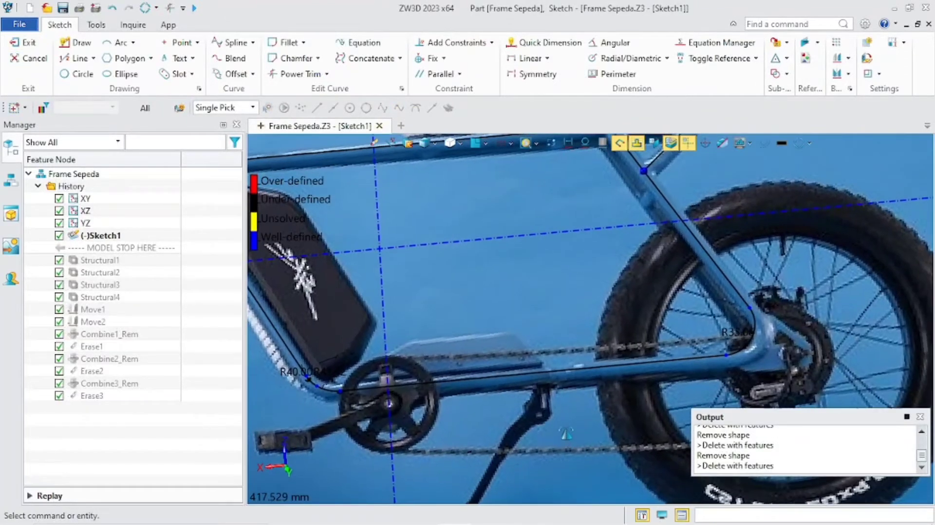
pyautogui.scroll(-4, 552, 393)
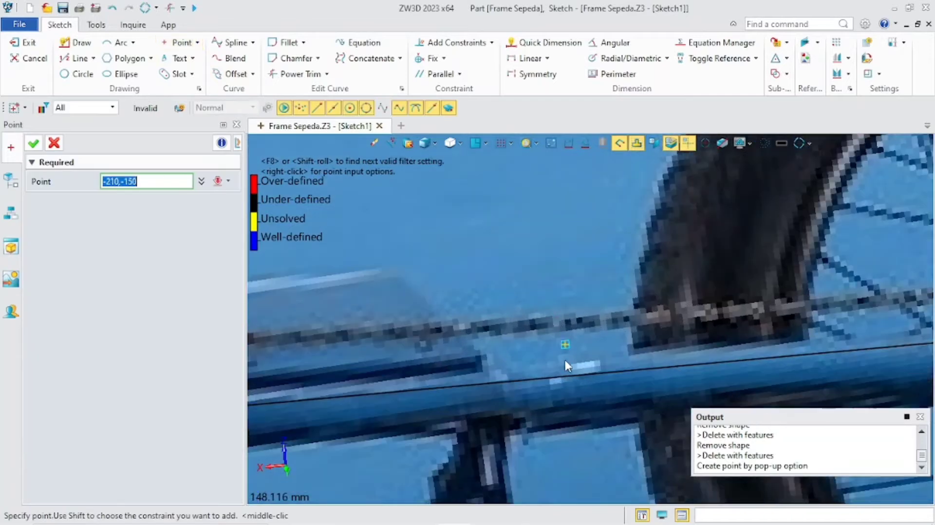
pyautogui.scroll(3, 578, 381)
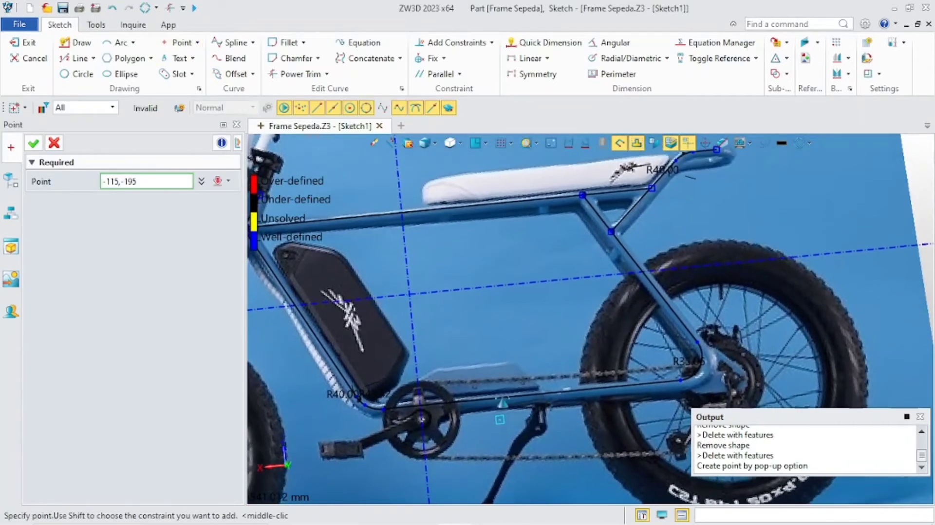
pyautogui.scroll(5, 578, 381)
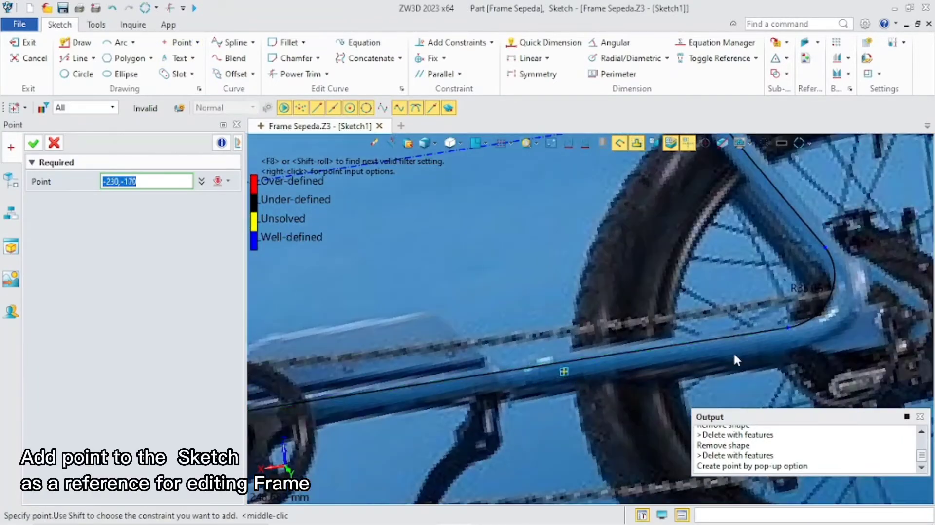
pyautogui.scroll(4, 492, 358)
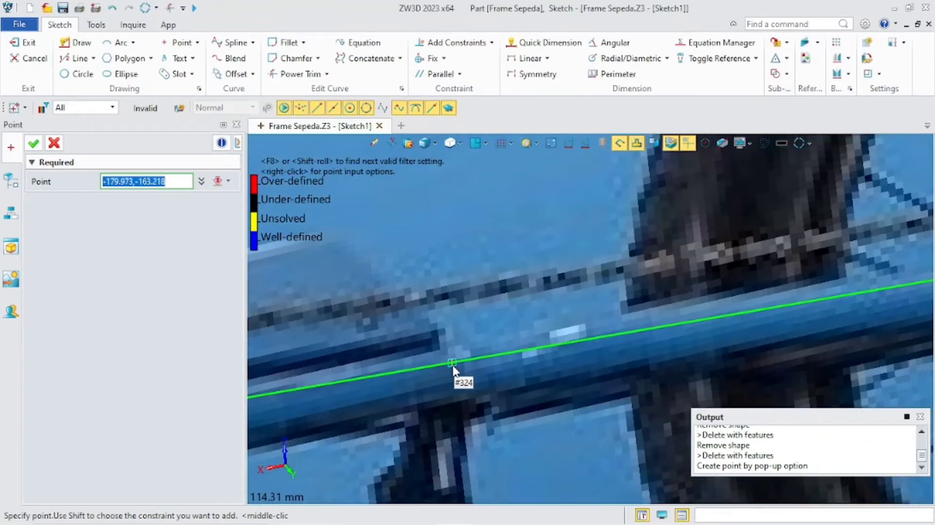
pyautogui.scroll(-4, 559, 381)
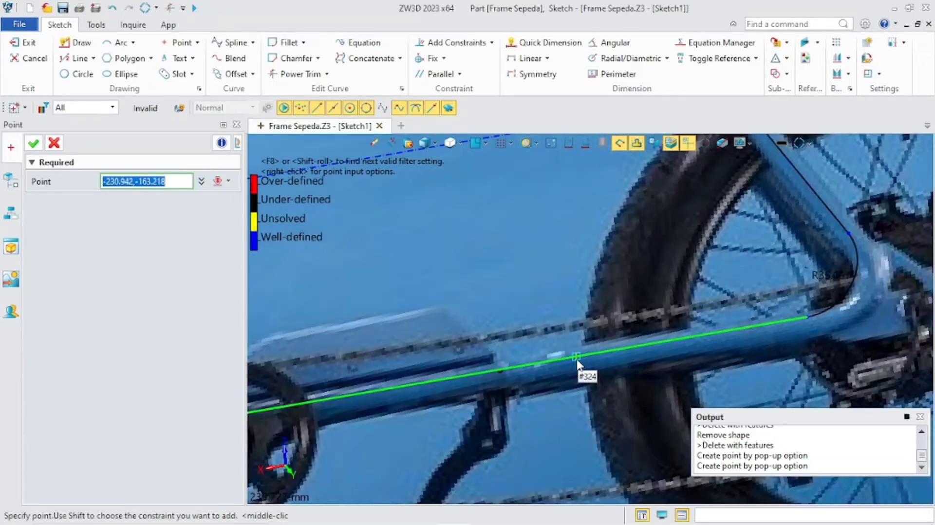
# Add another reference point on the lower tube line, closer to the rear wheel, and finish the sketch
pyautogui.scroll(-4, 574, 363)
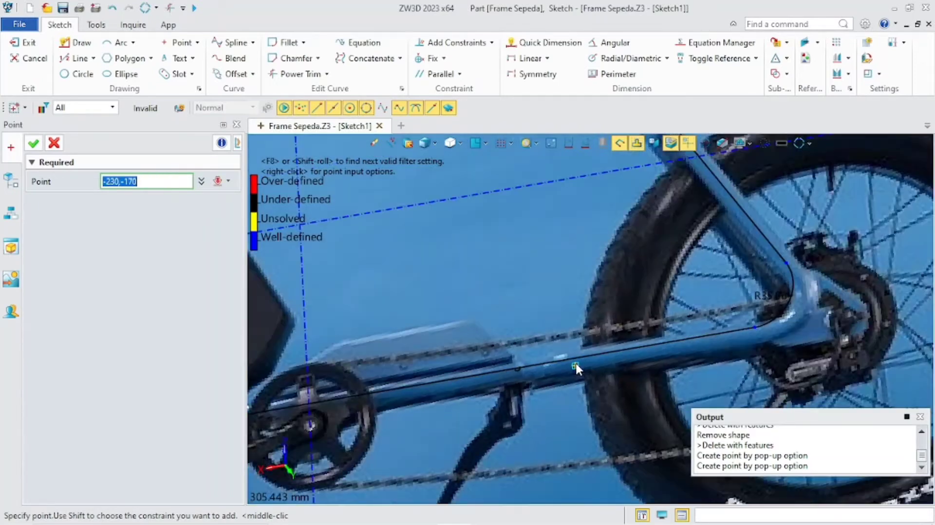
pyautogui.scroll(-4, 571, 382)
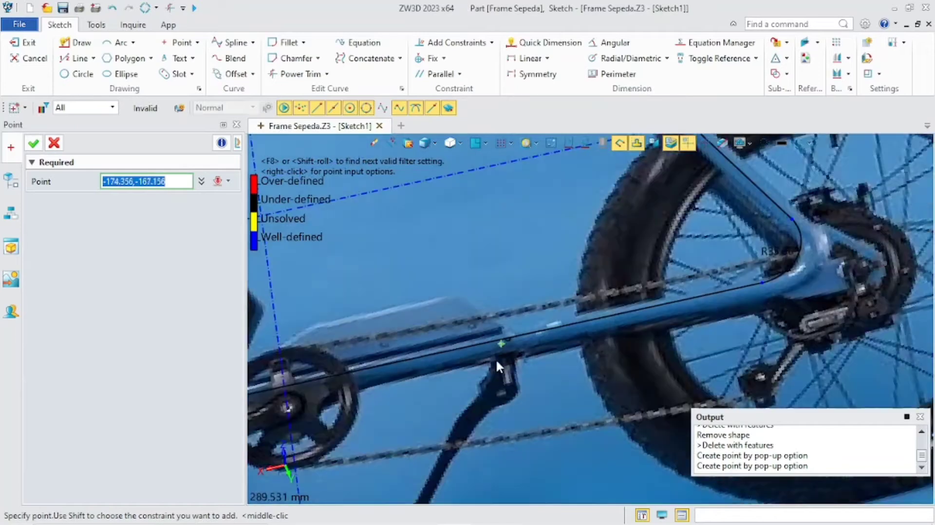
pyautogui.scroll(5, 493, 358)
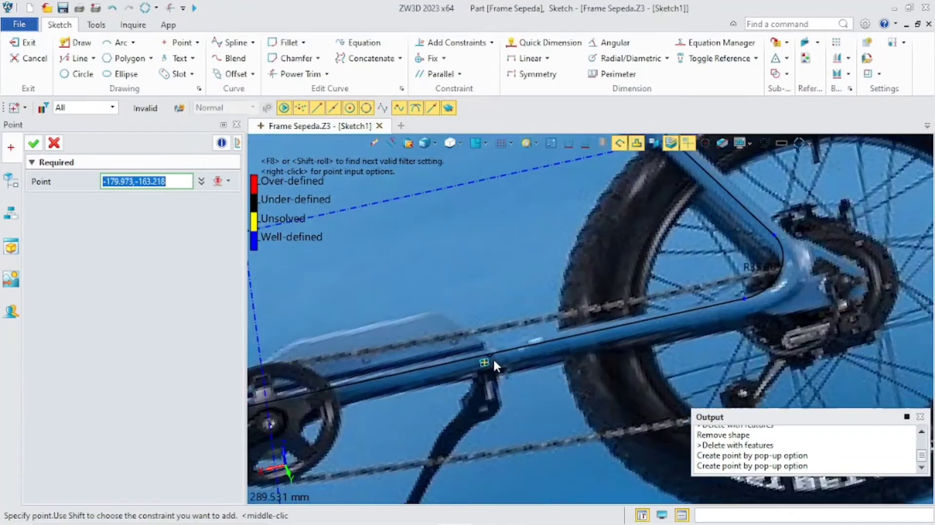
pyautogui.click(557, 341)
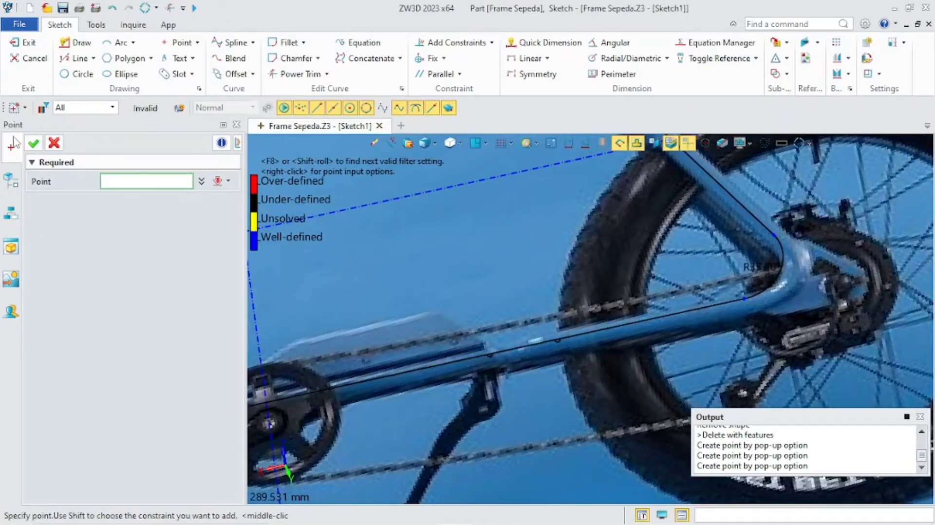
pyautogui.click(33, 144)
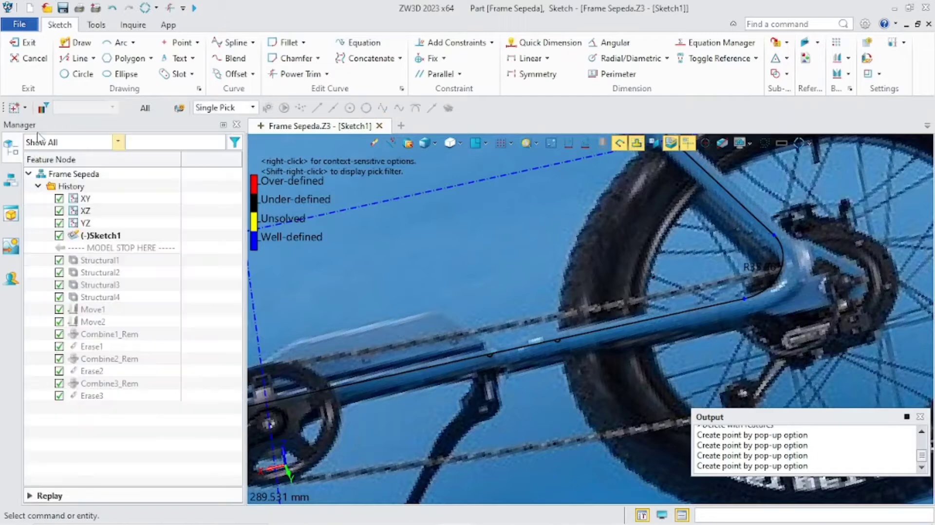
pyautogui.click(16, 45)
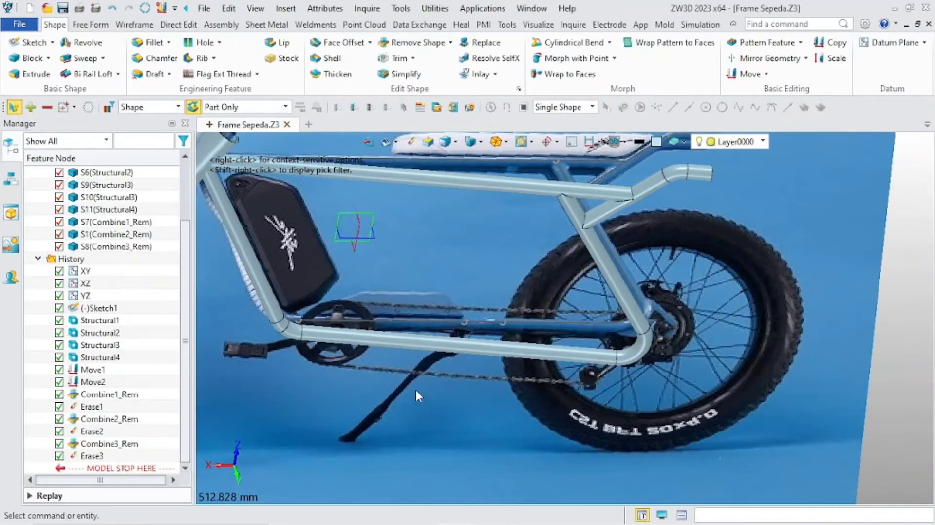
# Create a 3D sketch with a line about 113 mm long along Y from the reference point at -179.973,0,-163.218, and exit it
pyautogui.moveTo(416, 391); pyautogui.dragTo(420, 387, button='right')
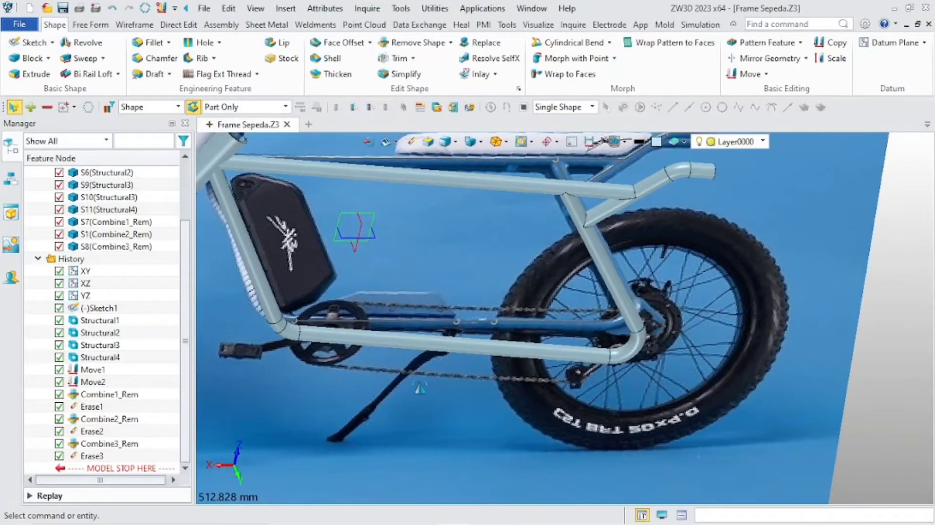
pyautogui.click(52, 43)
pyautogui.click(49, 88)
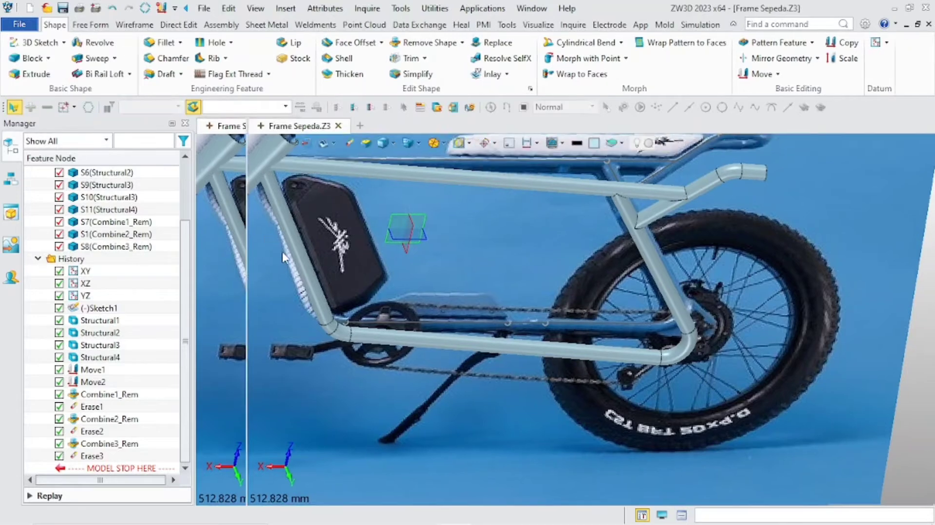
pyautogui.scroll(-4, 330, 316)
pyautogui.moveTo(330, 316); pyautogui.dragTo(426, 332, button='middle')
pyautogui.scroll(6, 426, 333)
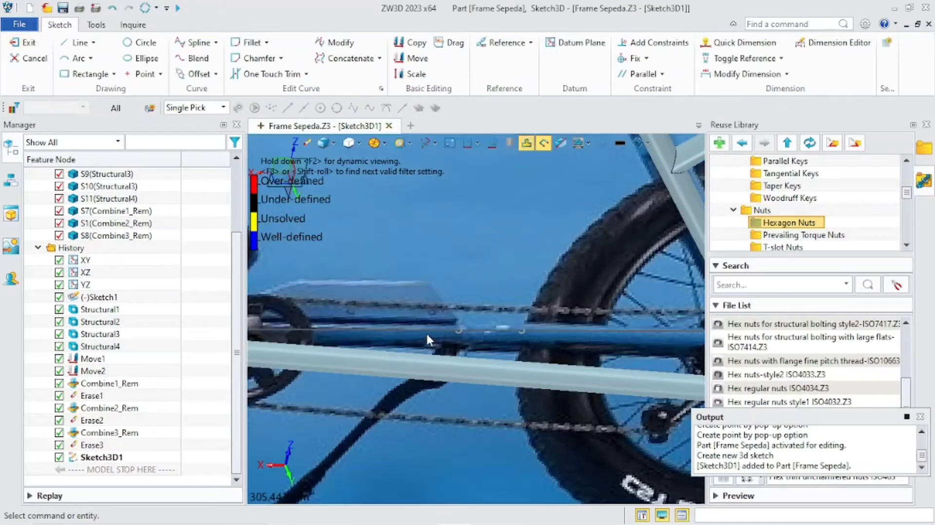
pyautogui.click(79, 43)
pyautogui.click(461, 330)
pyautogui.scroll(-5, 453, 417)
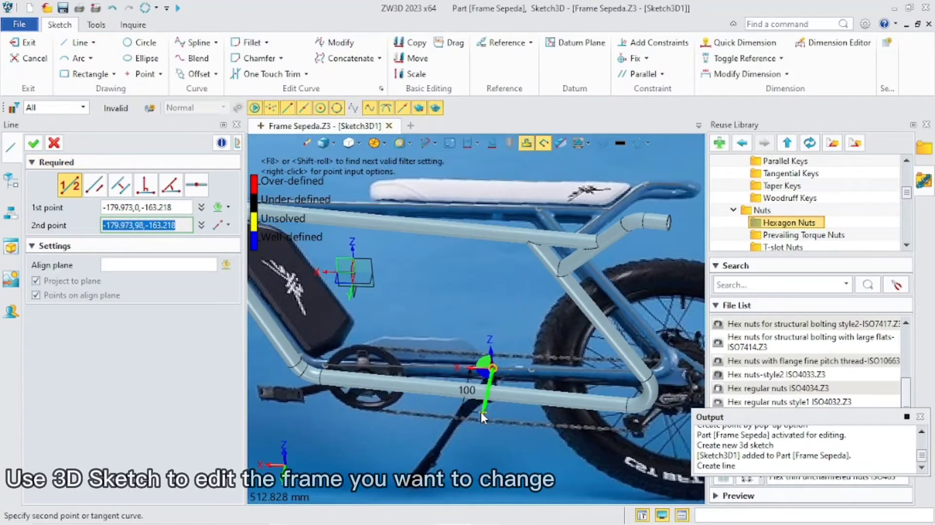
pyautogui.click(479, 417)
pyautogui.click(33, 144)
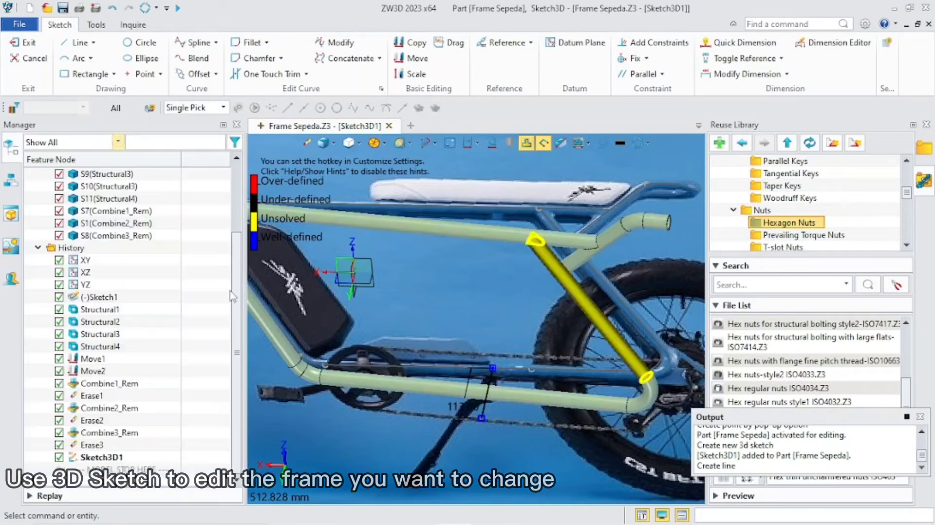
pyautogui.scroll(3, 434, 415)
pyautogui.moveTo(434, 417); pyautogui.dragTo(435, 400, button='right')
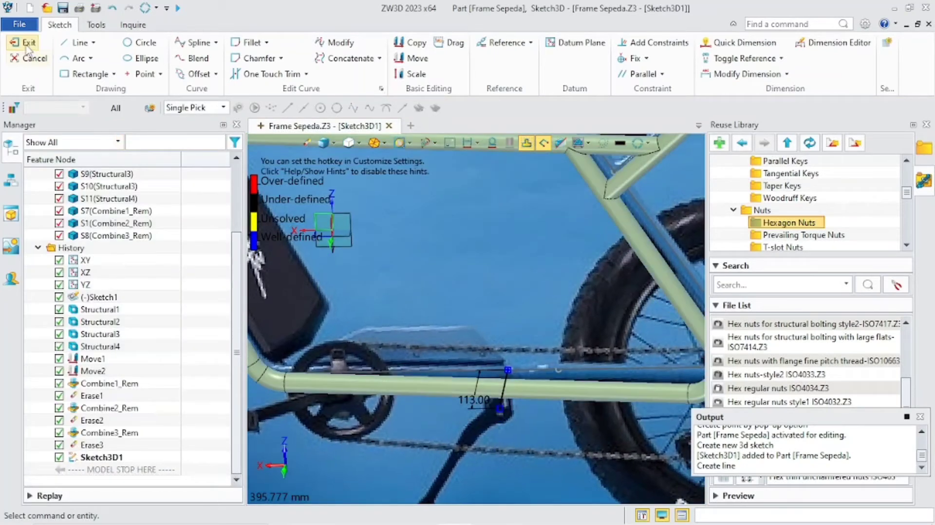
pyautogui.click(28, 42)
# Extrude the 3D sketch line into a surface, total symmetrical, with an end value of 32.4 mm
pyautogui.click(31, 74)
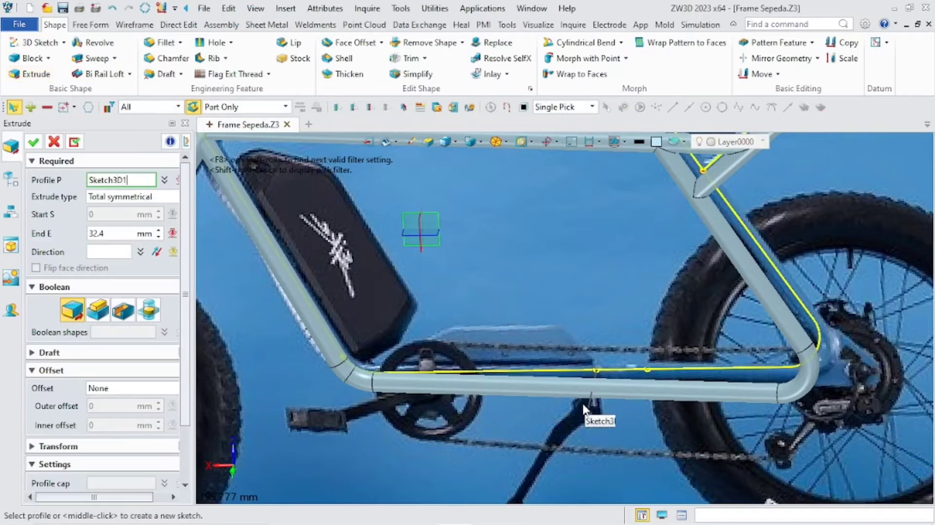
pyautogui.click(33, 144)
# Trim the straight lower tube S5 with the extruded surface, keeping the section toward the rear wheel
pyautogui.scroll(-2, 545, 410)
pyautogui.moveTo(545, 410); pyautogui.dragTo(579, 405, button='right')
pyautogui.scroll(2, 584, 404)
pyautogui.scroll(2, 582, 398)
pyautogui.scroll(1, 543, 370)
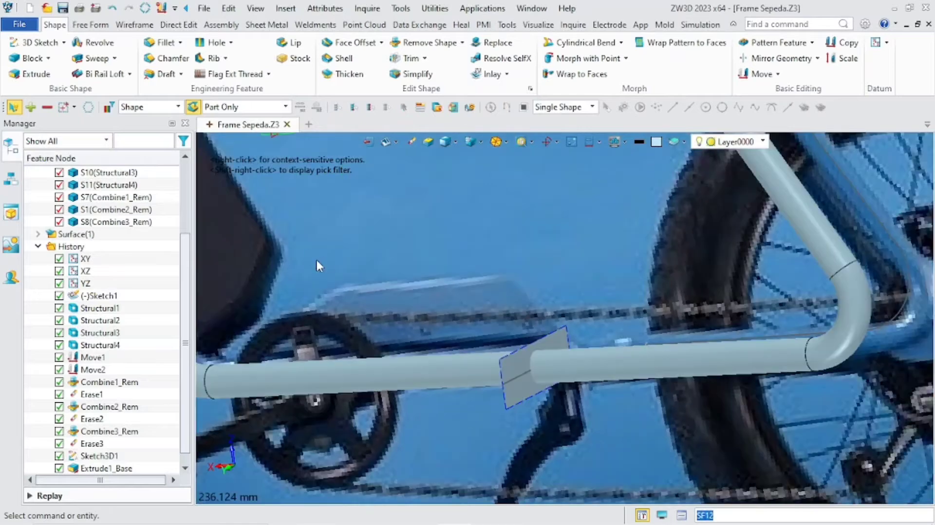
pyautogui.click(408, 58)
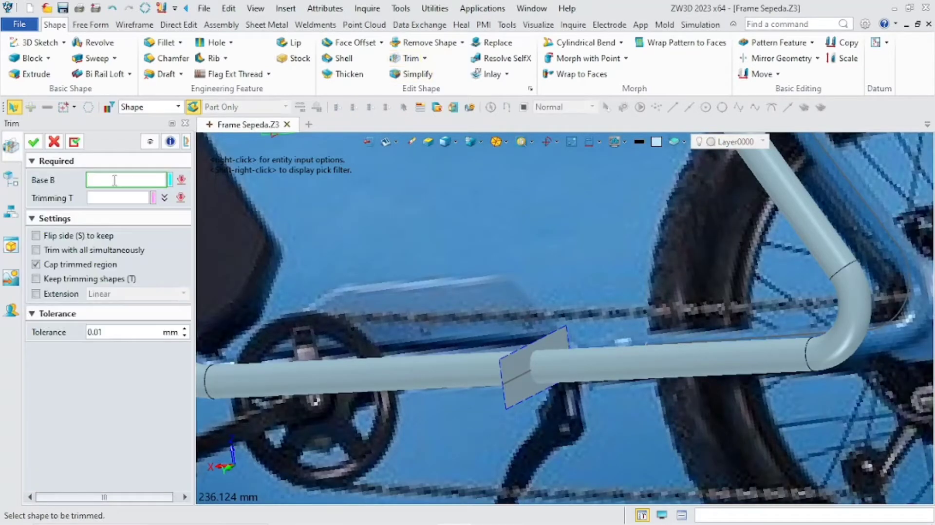
pyautogui.click(655, 342)
pyautogui.click(538, 387)
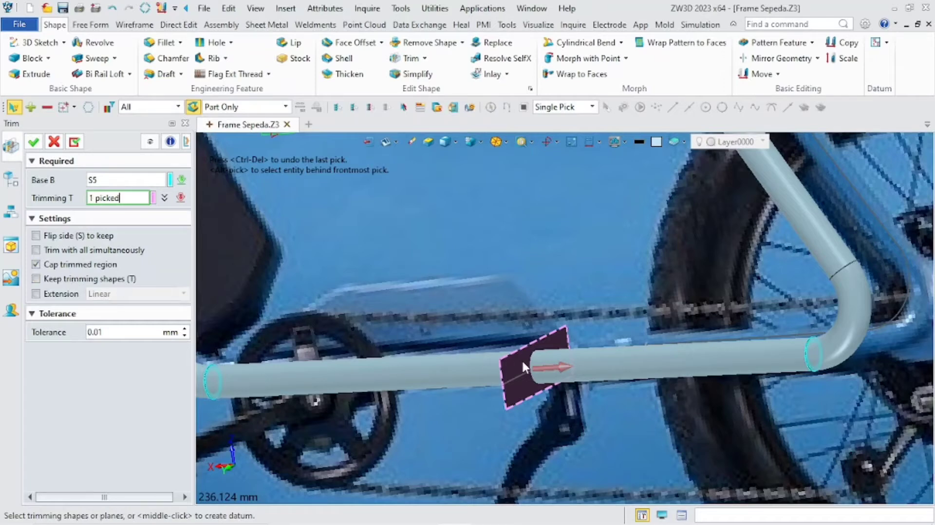
pyautogui.click(33, 142)
# Create a wireframe point at the center of curvature of the inner circular edge on the trimmed tube's open end
pyautogui.scroll(-2, 384, 349)
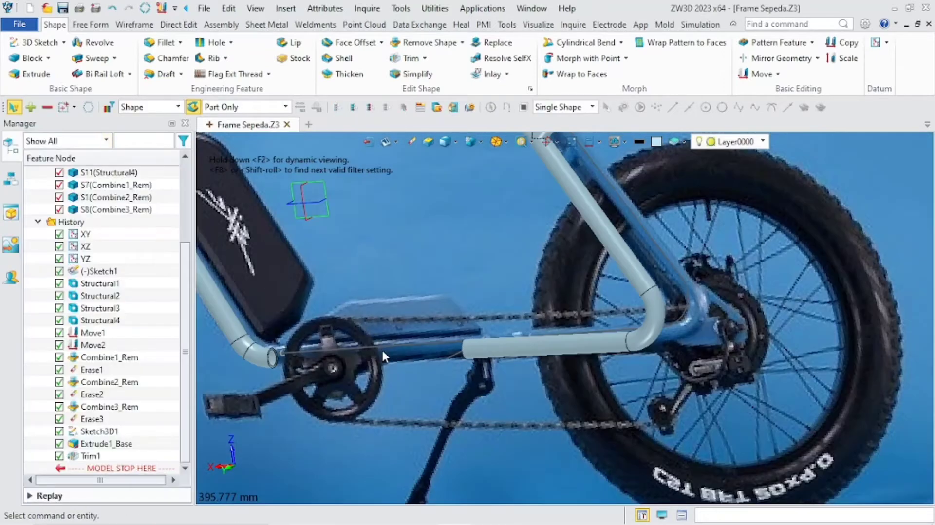
pyautogui.moveTo(385, 350); pyautogui.dragTo(445, 364, button='right')
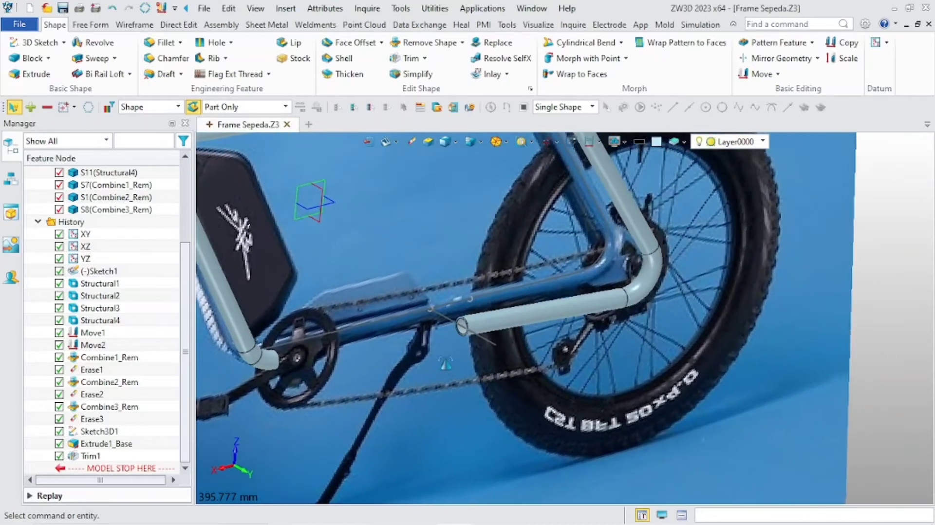
pyautogui.scroll(6, 462, 325)
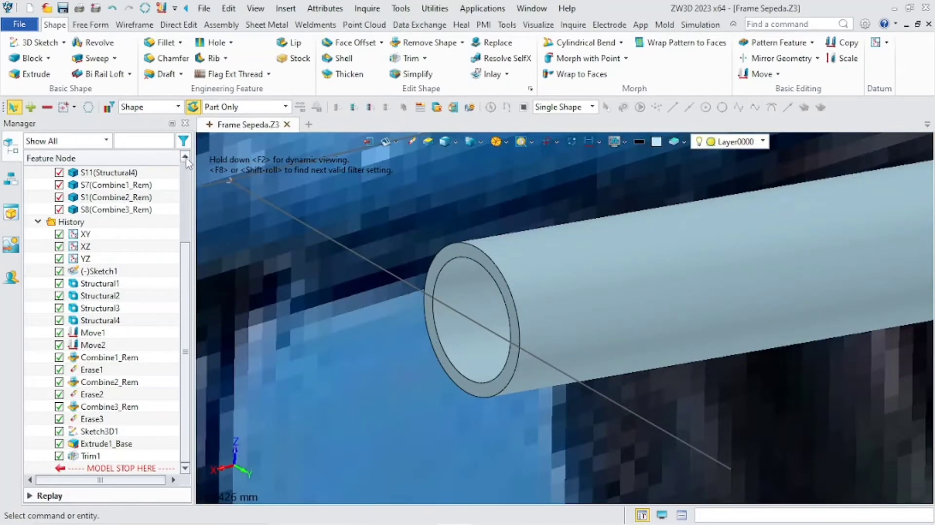
pyautogui.scroll(-8, 341, 255)
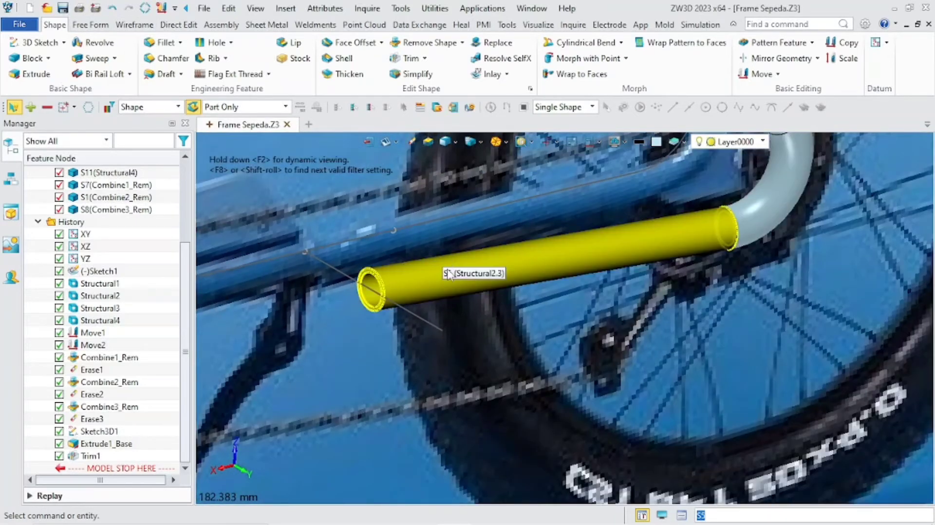
pyautogui.click(134, 25)
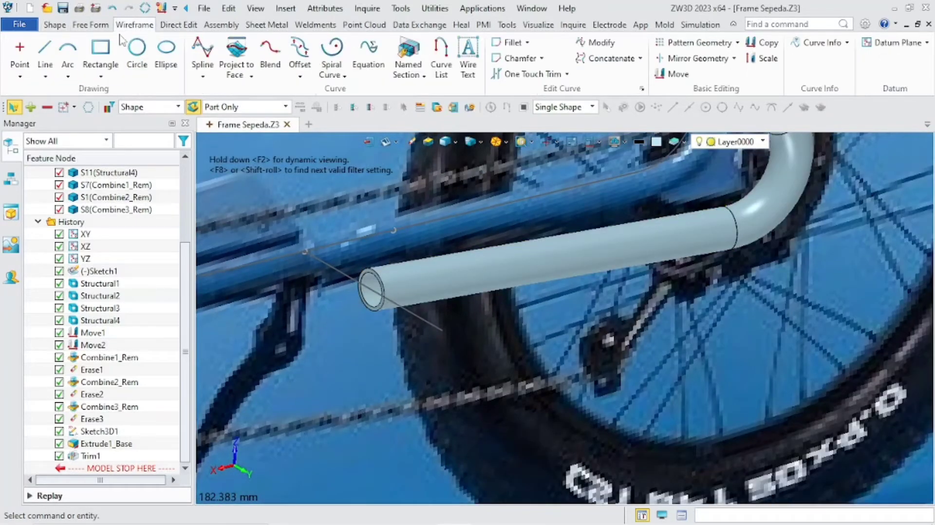
pyautogui.click(19, 51)
pyautogui.scroll(2, 303, 274)
pyautogui.rightClick(327, 273)
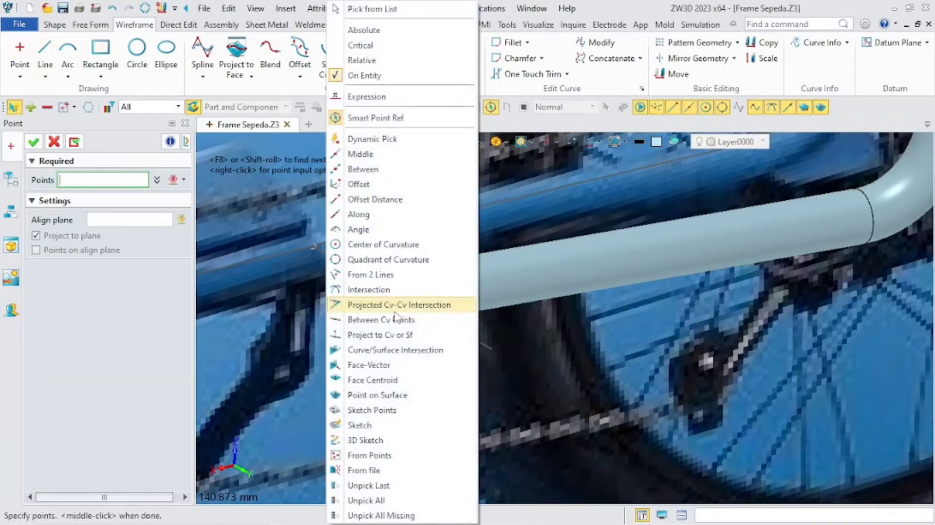
pyautogui.click(359, 249)
pyautogui.scroll(3, 385, 273)
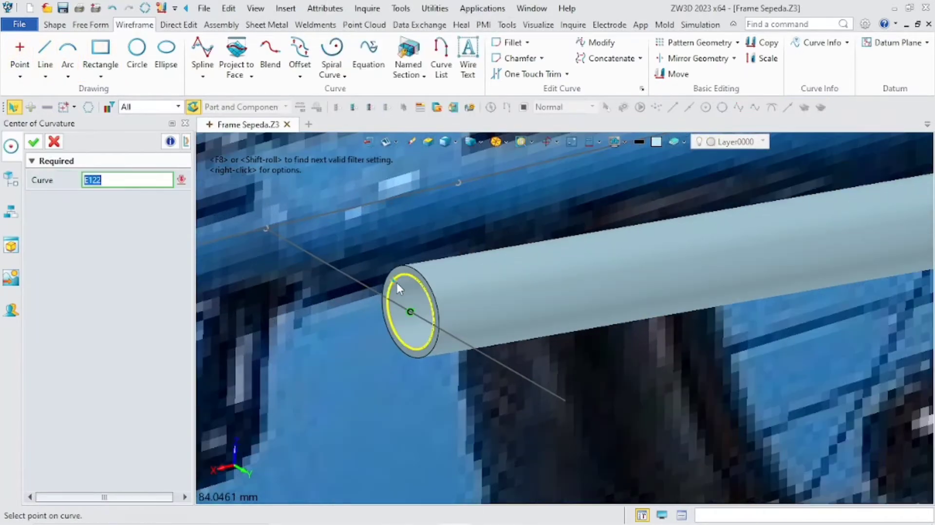
pyautogui.click(396, 281)
pyautogui.click(34, 142)
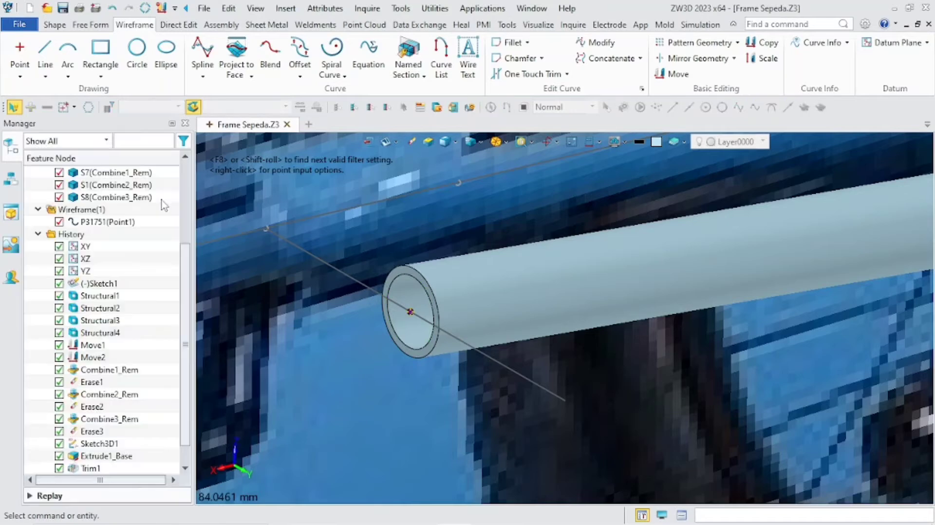
# Select the trimmed rear section S5 of the lower tube
pyautogui.scroll(-8, 447, 322)
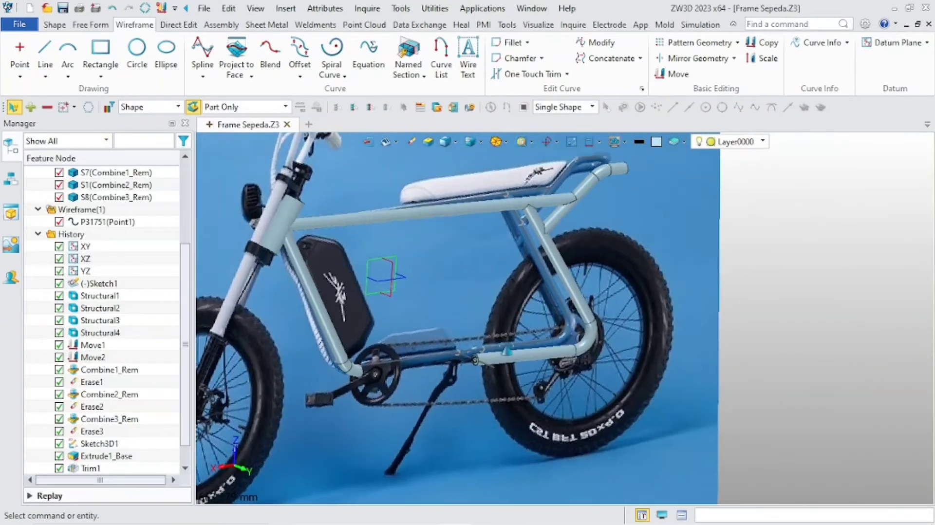
pyautogui.moveTo(507, 350); pyautogui.dragTo(492, 377, button='middle')
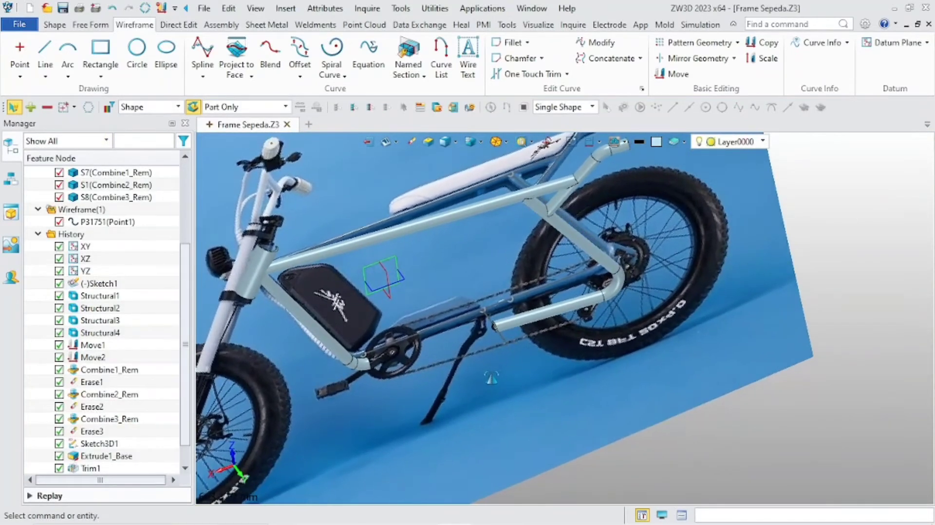
pyautogui.scroll(5, 498, 362)
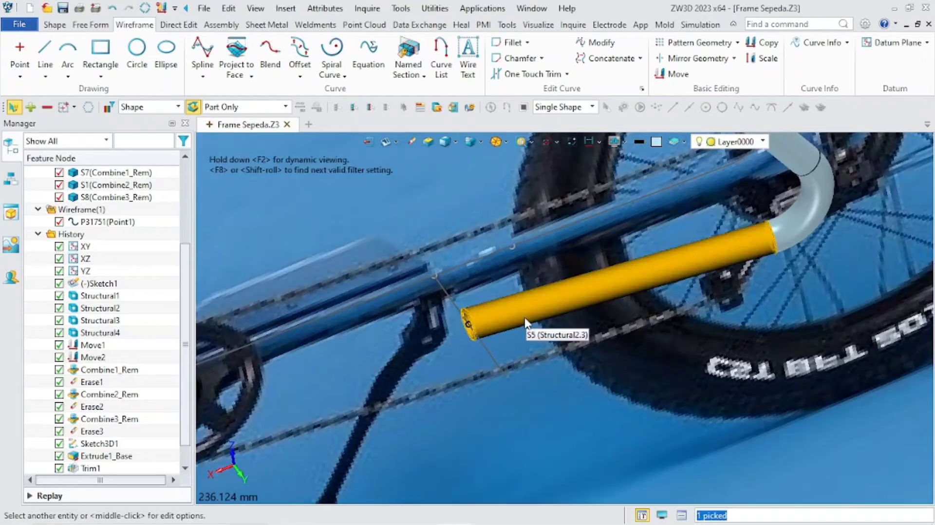
# Hide the straight lower tube attached to the rear bend and start a new 3D sketch
pyautogui.rightClick(525, 324)
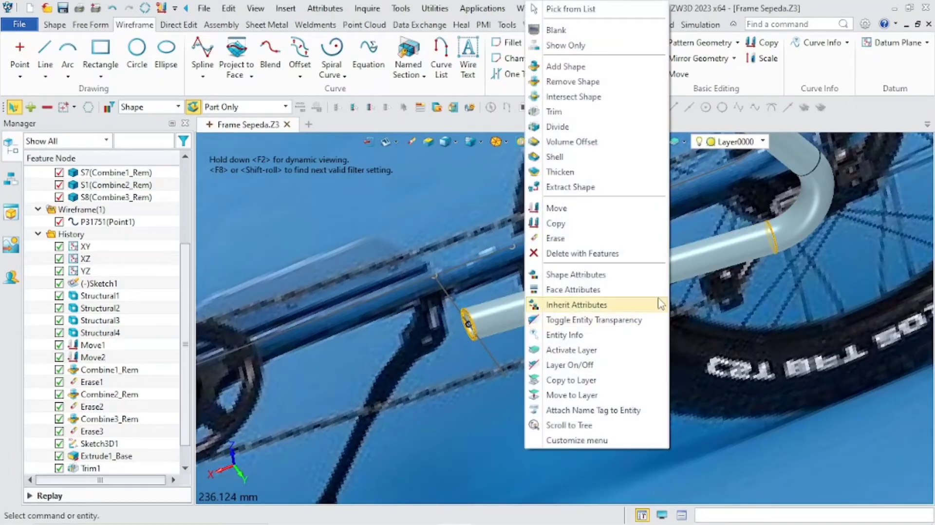
pyautogui.click(559, 30)
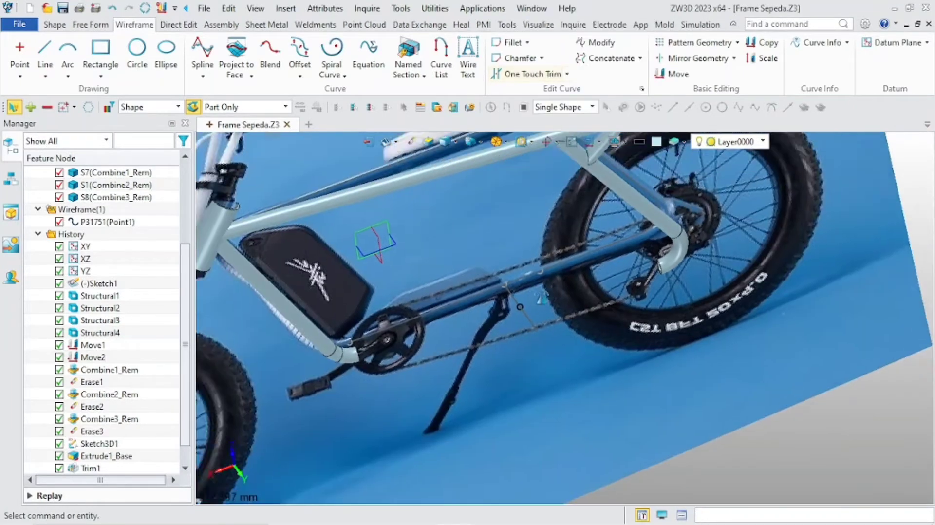
pyautogui.moveTo(541, 298); pyautogui.dragTo(537, 350, button='right')
pyautogui.scroll(4, 558, 318)
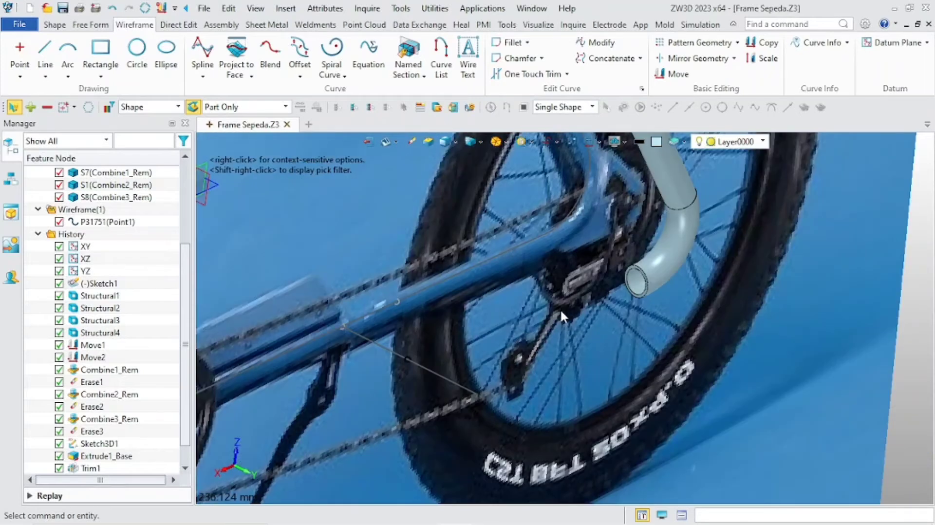
pyautogui.scroll(-2, 558, 312)
pyautogui.moveTo(527, 330)
pyautogui.mouseDown(button='middle')
pyautogui.moveTo(507, 353)
pyautogui.moveTo(518, 322)
pyautogui.mouseUp(button='middle')
pyautogui.click(59, 26)
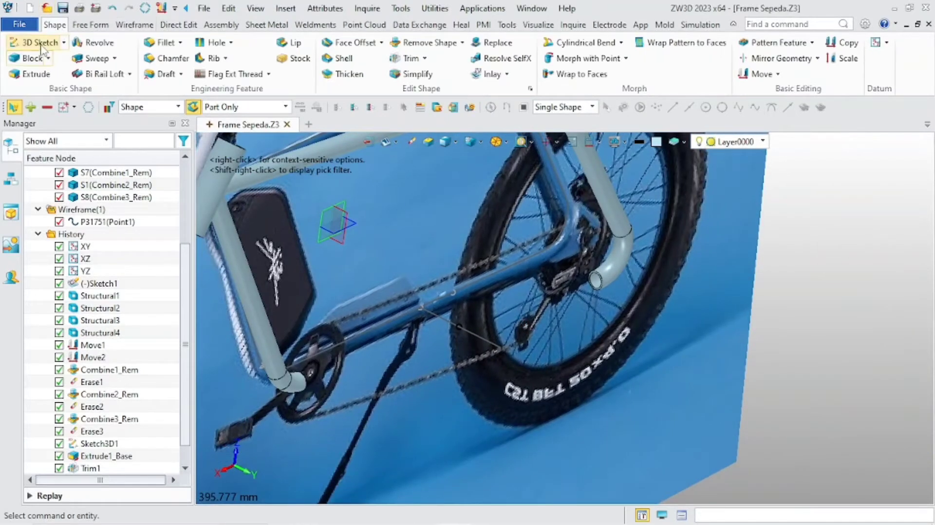
pyautogui.click(32, 40)
# Draw a line about 237 mm long from the centre of the front bent tube's open end to near the crossline by the kickstand
pyautogui.scroll(-4, 555, 317)
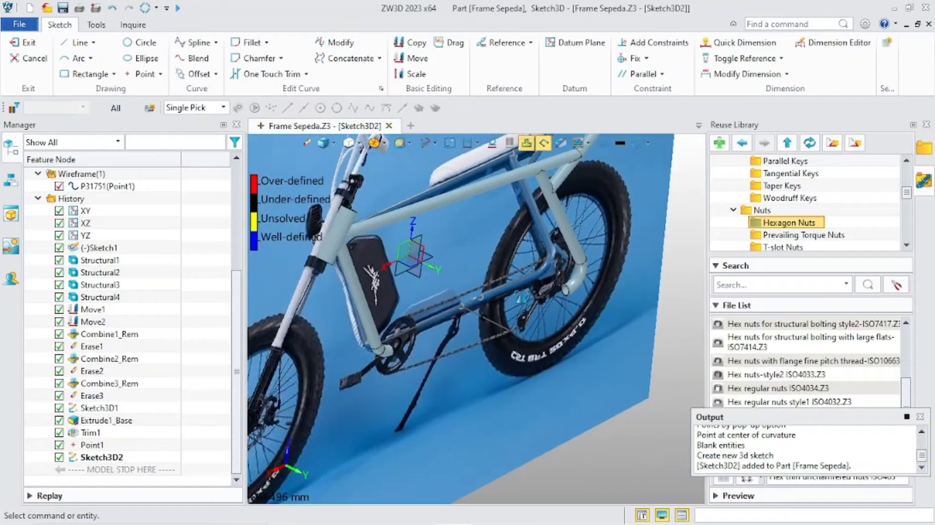
pyautogui.moveTo(555, 316); pyautogui.dragTo(495, 324, button='right')
pyautogui.scroll(5, 458, 320)
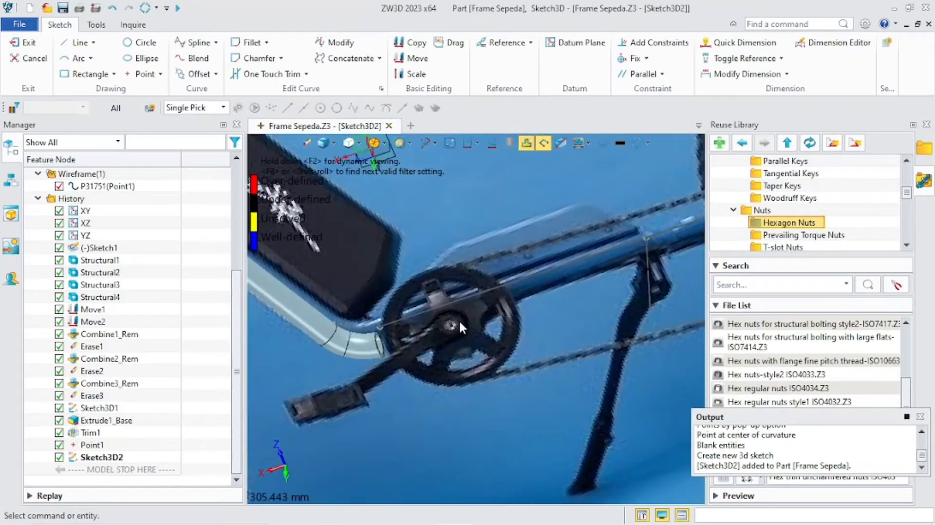
pyautogui.click(79, 43)
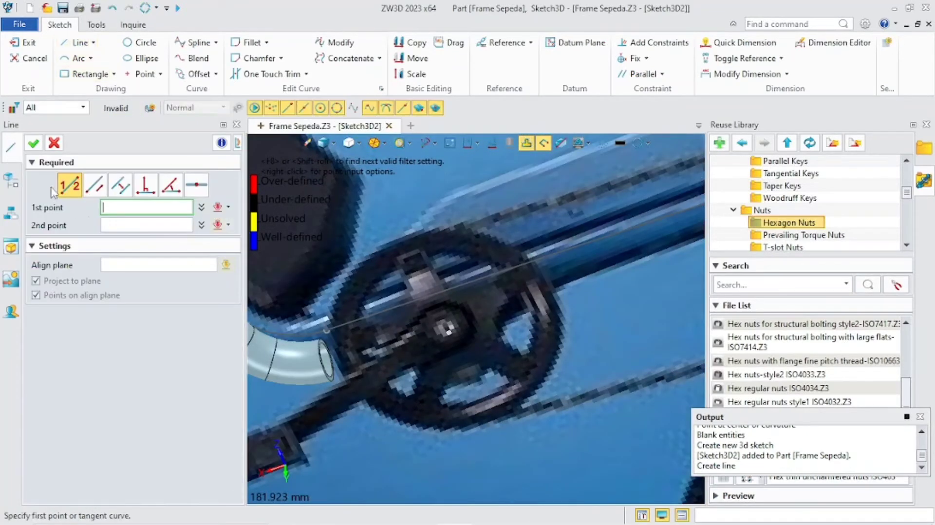
pyautogui.rightClick(358, 364)
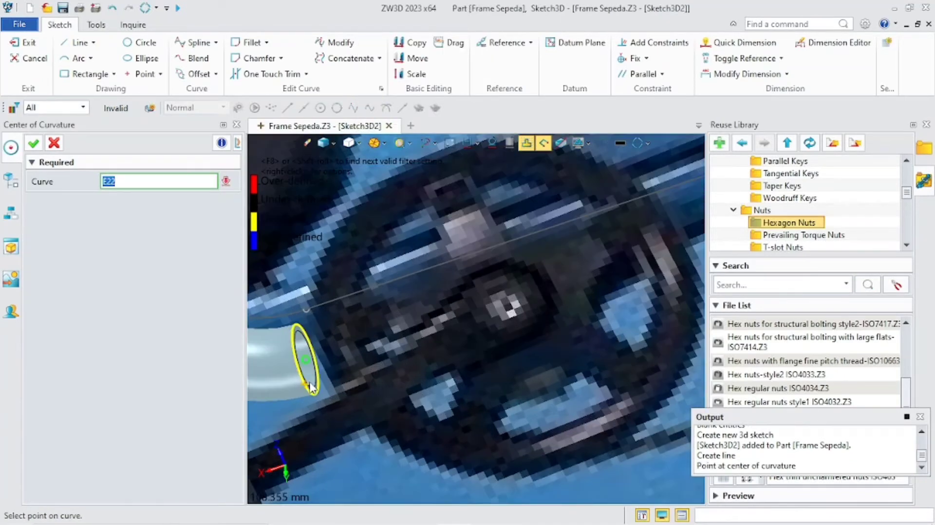
pyautogui.click(319, 361)
pyautogui.scroll(5, 449, 429)
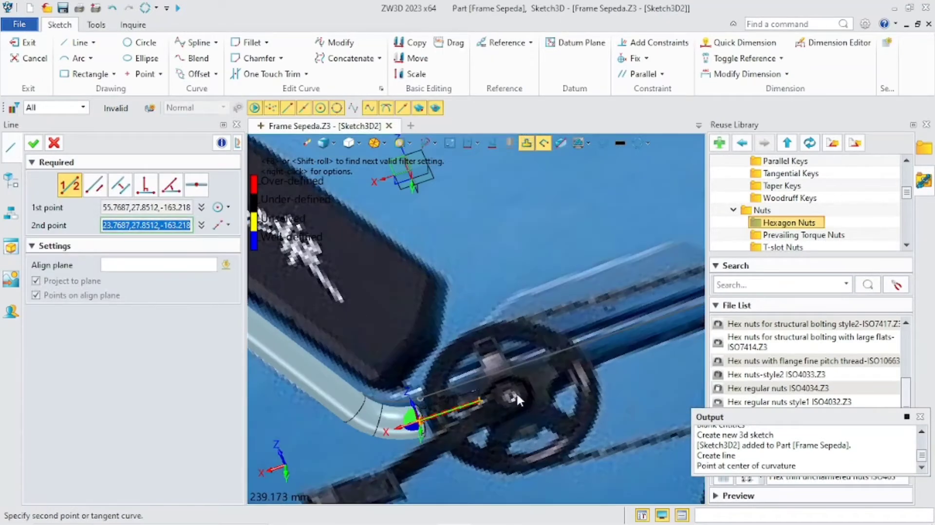
pyautogui.scroll(3, 516, 393)
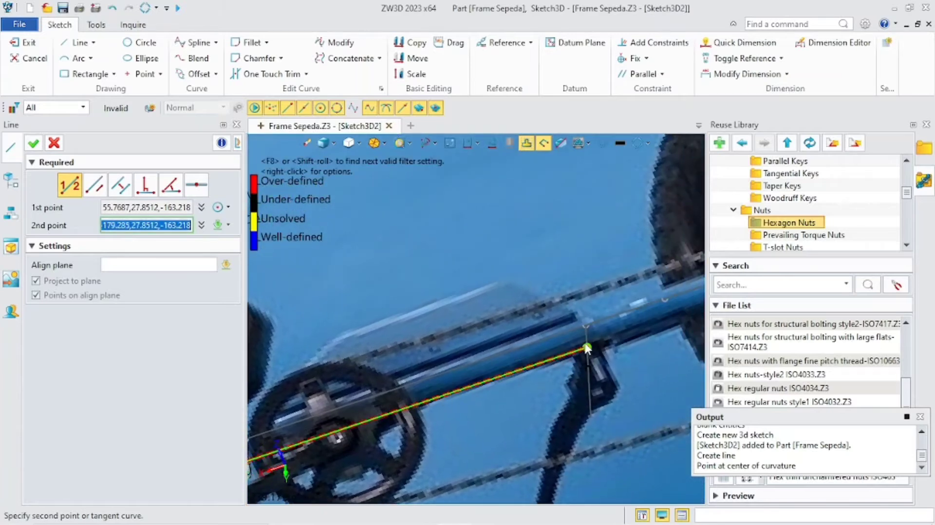
pyautogui.click(587, 348)
pyautogui.scroll(-3, 590, 349)
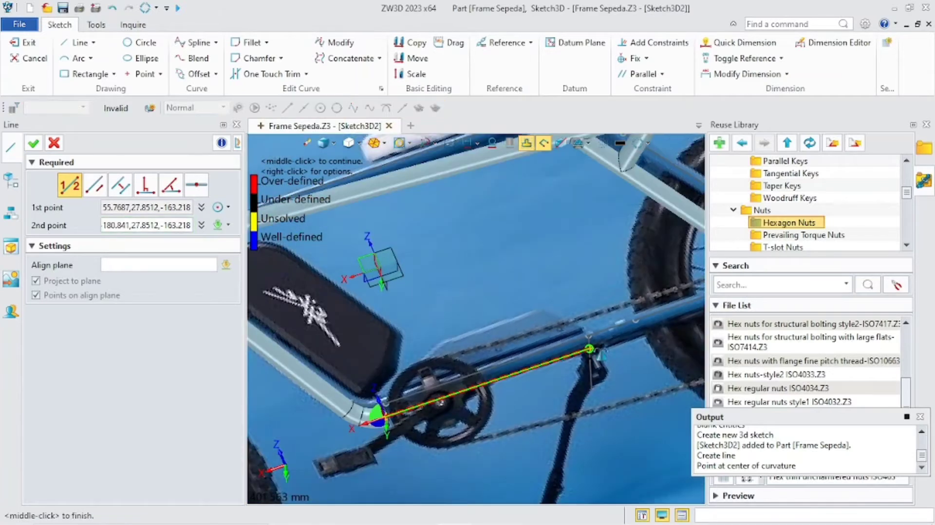
pyautogui.click(34, 143)
# Draw a line about 201 mm long from the centre of the rear bent tube's open end to the crossline, parallel to the X axis
pyautogui.scroll(2, 606, 373)
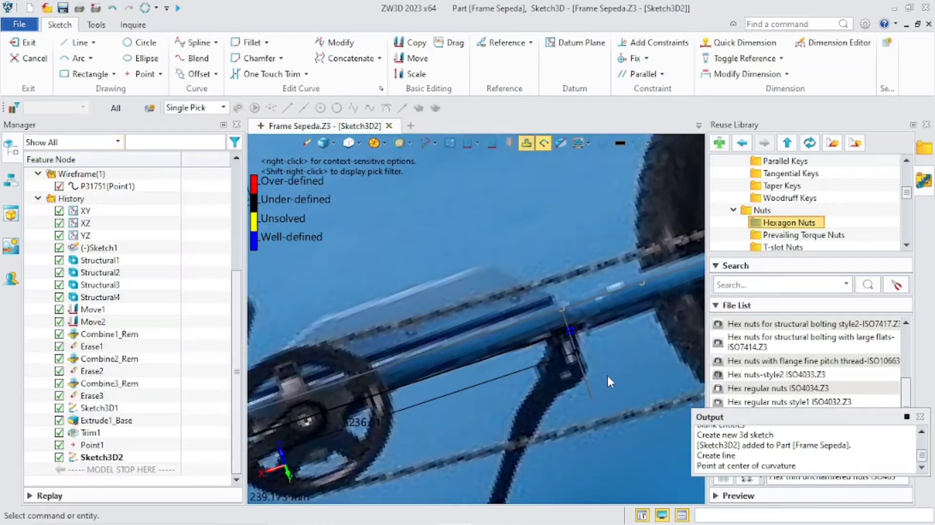
pyautogui.scroll(-3, 607, 373)
pyautogui.scroll(4, 543, 411)
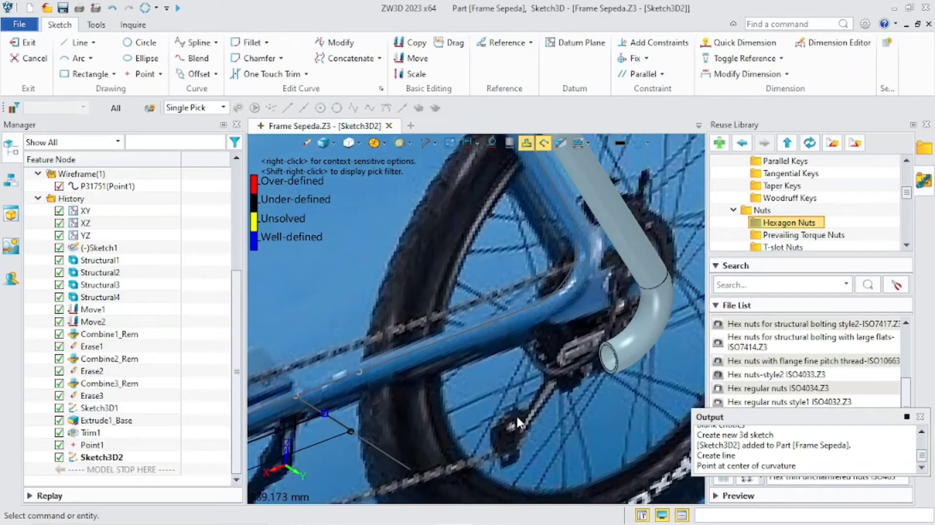
pyautogui.click(70, 44)
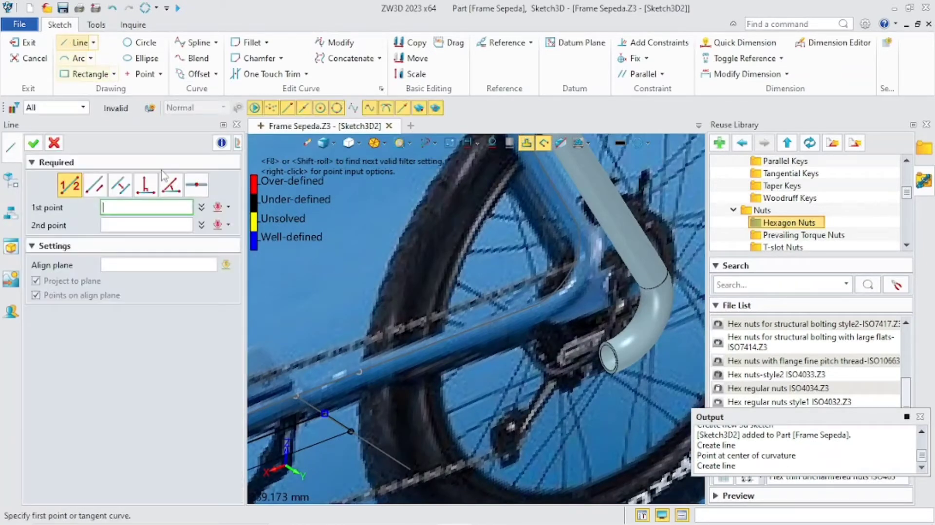
pyautogui.rightClick(484, 376)
pyautogui.click(530, 246)
pyautogui.scroll(3, 594, 420)
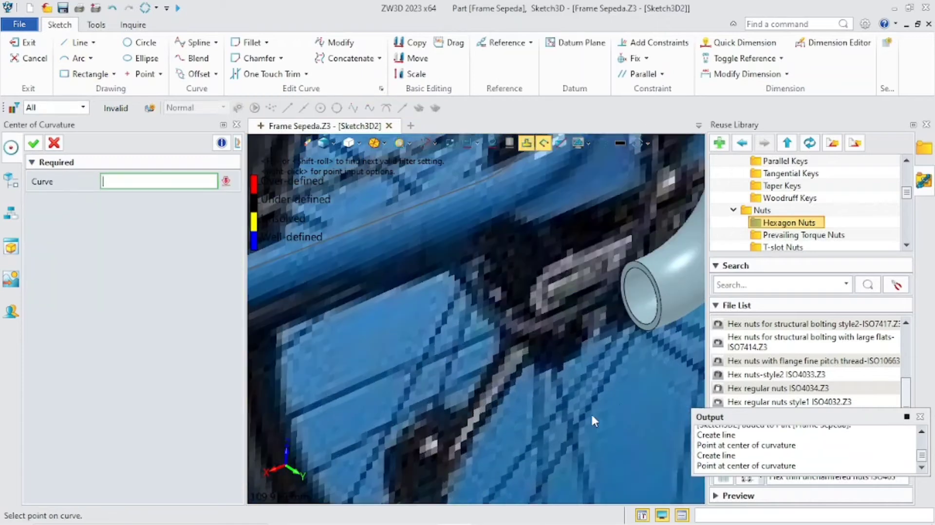
pyautogui.click(642, 321)
pyautogui.scroll(-3, 561, 361)
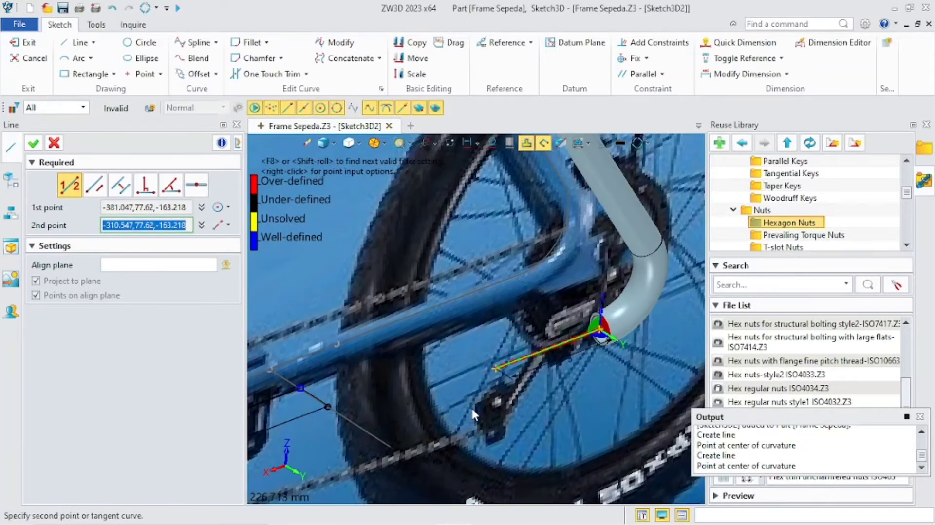
pyautogui.rightClick(353, 427)
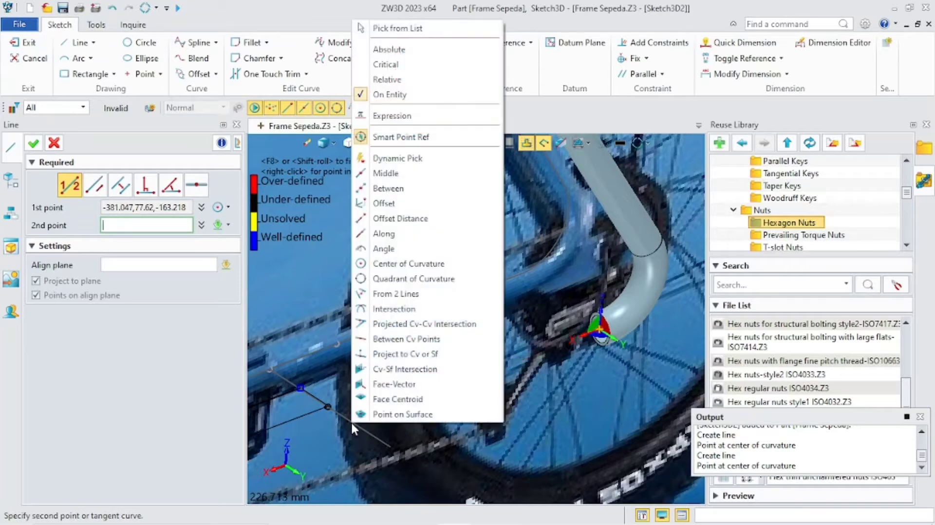
pyautogui.press('Escape')
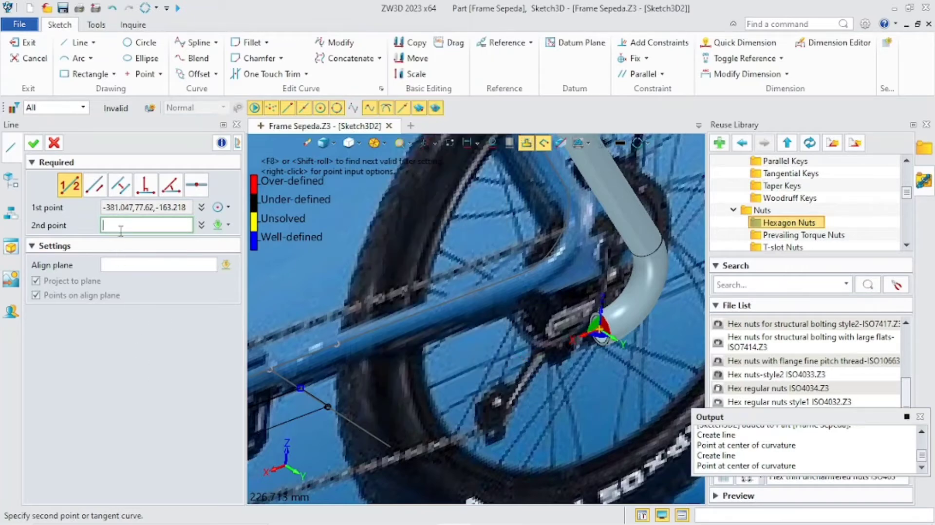
pyautogui.scroll(3, 360, 436)
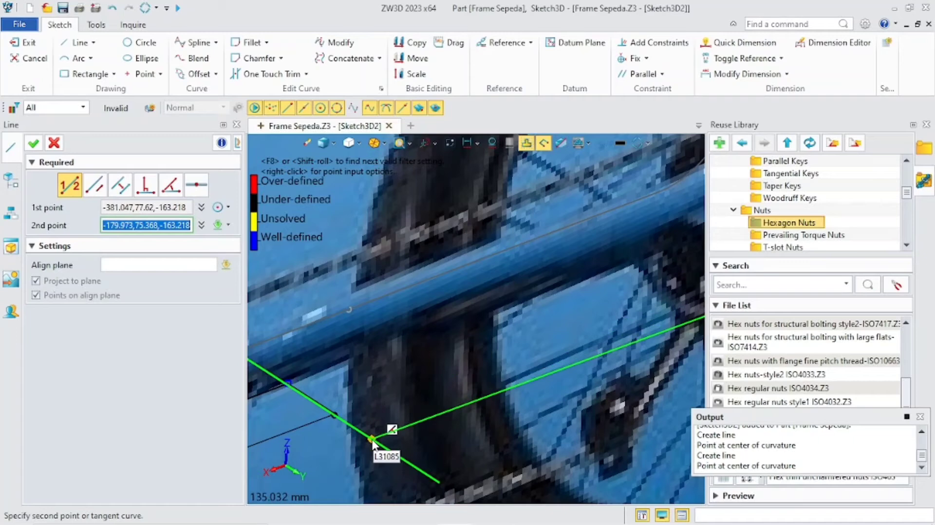
pyautogui.scroll(-3, 375, 442)
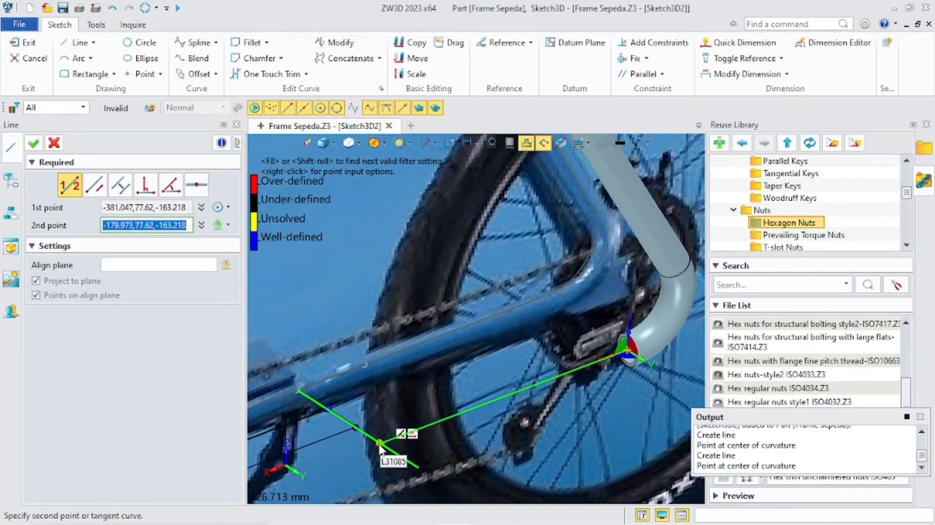
pyautogui.click(379, 445)
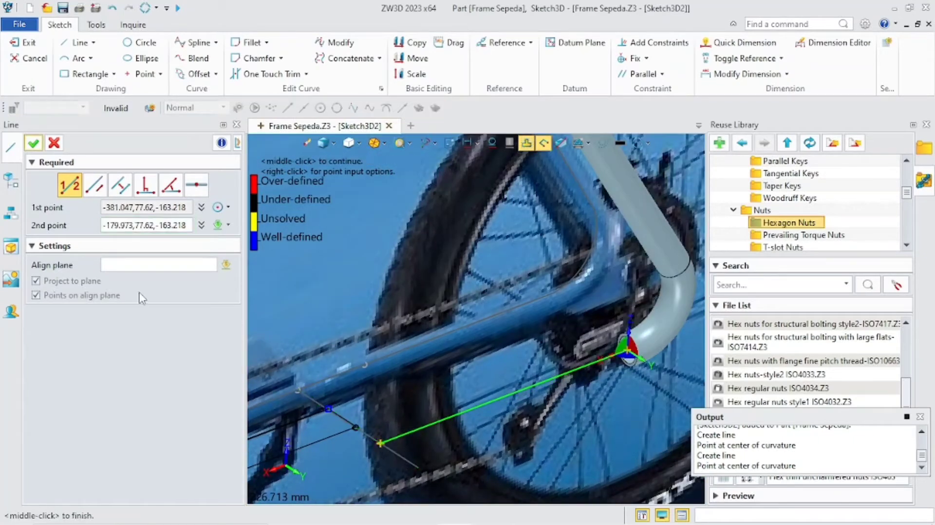
pyautogui.click(33, 143)
pyautogui.scroll(3, 372, 452)
pyautogui.scroll(-3, 404, 258)
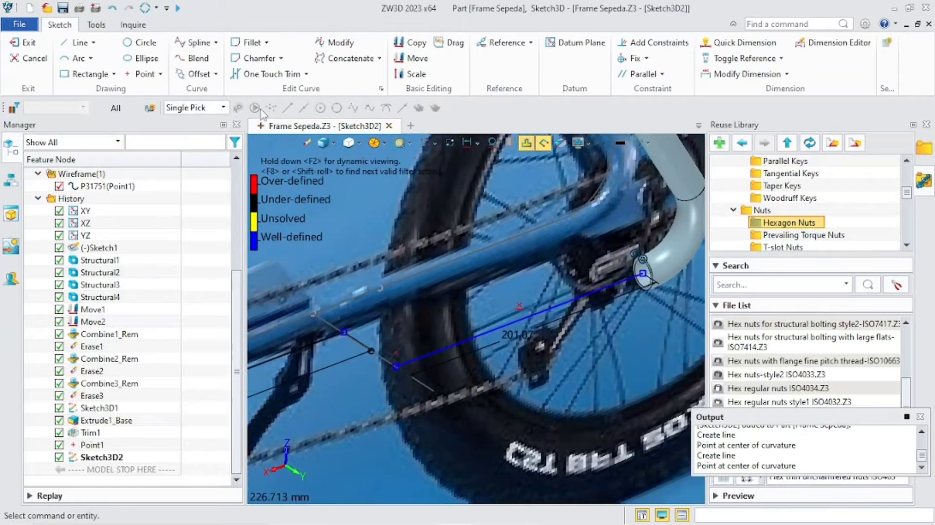
pyautogui.click(271, 73)
pyautogui.scroll(3, 363, 475)
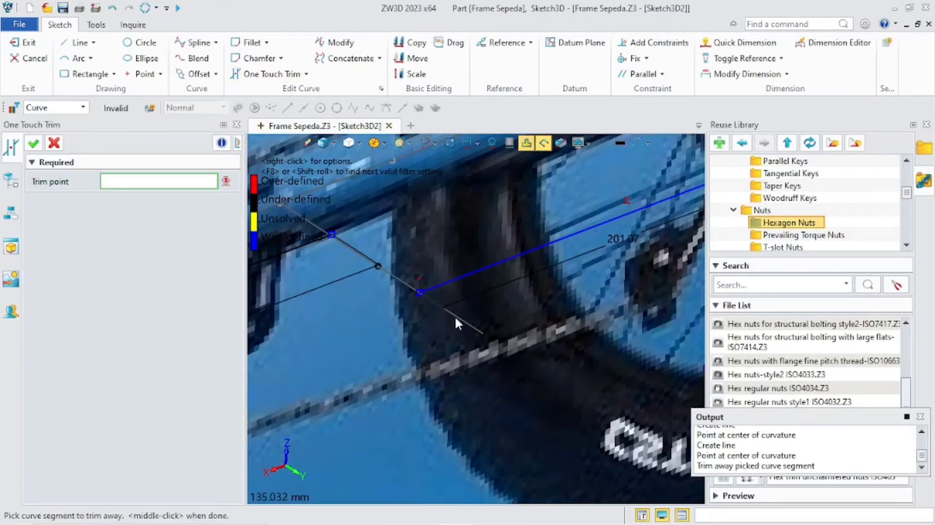
pyautogui.click(53, 142)
# Draw a 77.62 mm line along the crossline from its inner endpoint to the front end of the rear line
pyautogui.moveTo(308, 288); pyautogui.dragTo(354, 367, button='right')
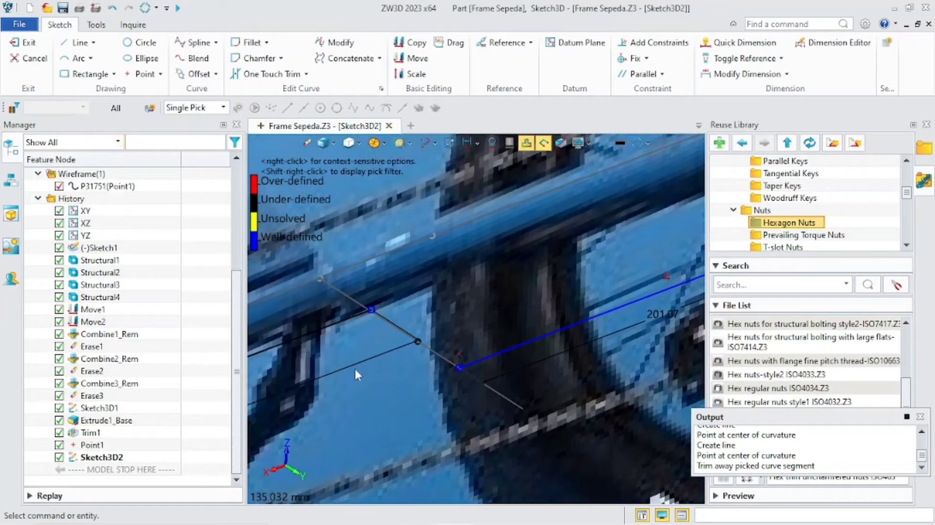
pyautogui.click(88, 47)
pyautogui.scroll(2, 302, 268)
pyautogui.click(324, 281)
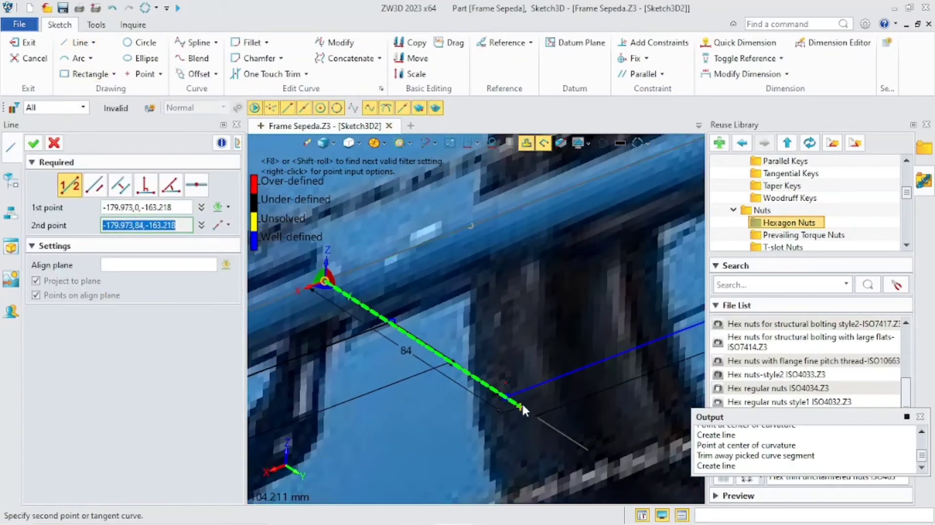
pyautogui.press('Return')
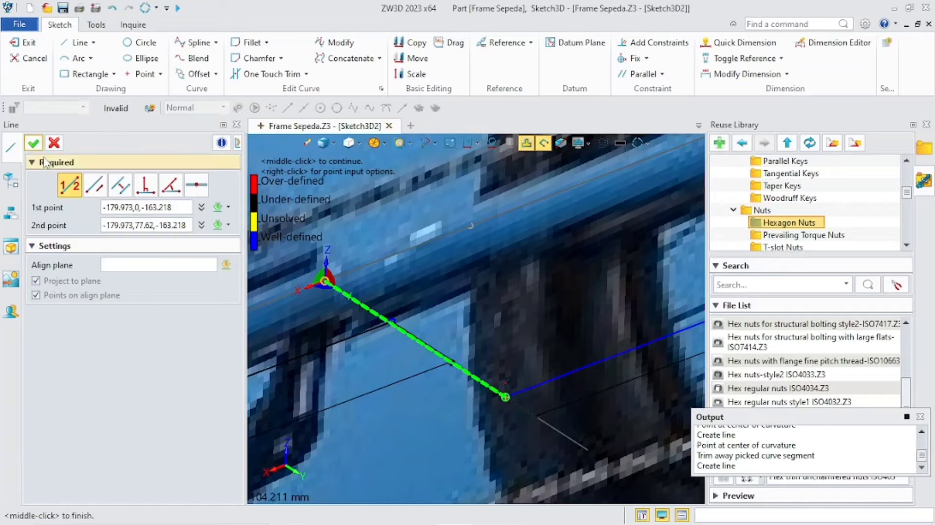
pyautogui.click(34, 143)
# Delete the redundant length dimension of the new cross segment that over-constrains the sketch
pyautogui.scroll(2, 404, 365)
pyautogui.click(395, 363)
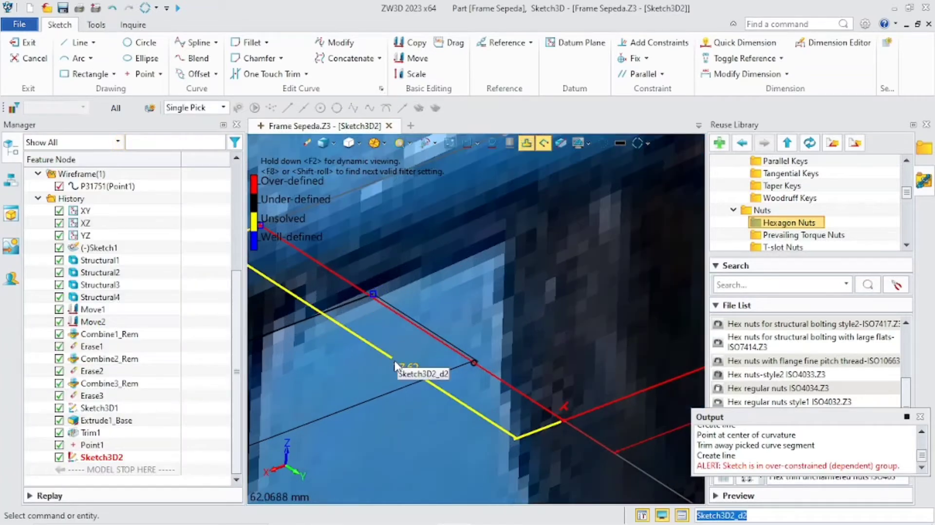
pyautogui.press('Delete')
pyautogui.scroll(2, 394, 359)
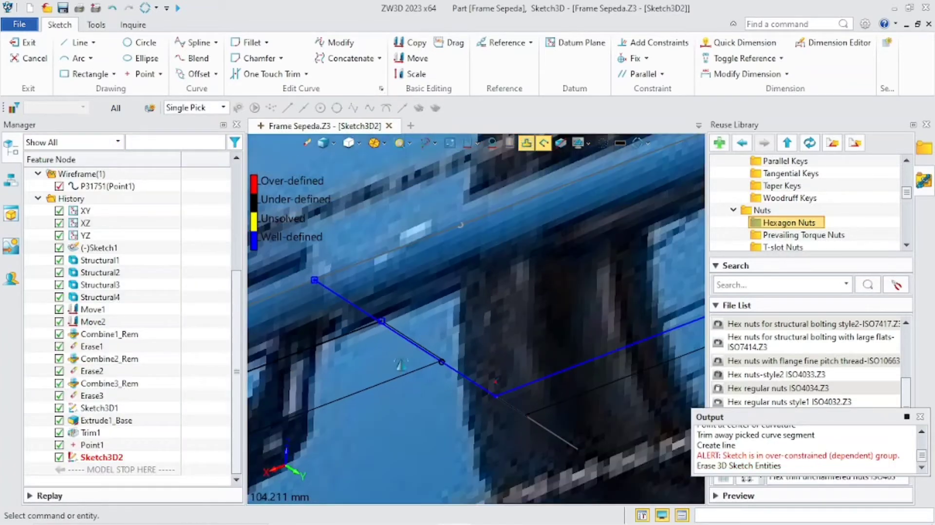
# Delete the line from the front bent tube whose end misses the cross segment
pyautogui.scroll(2, 411, 329)
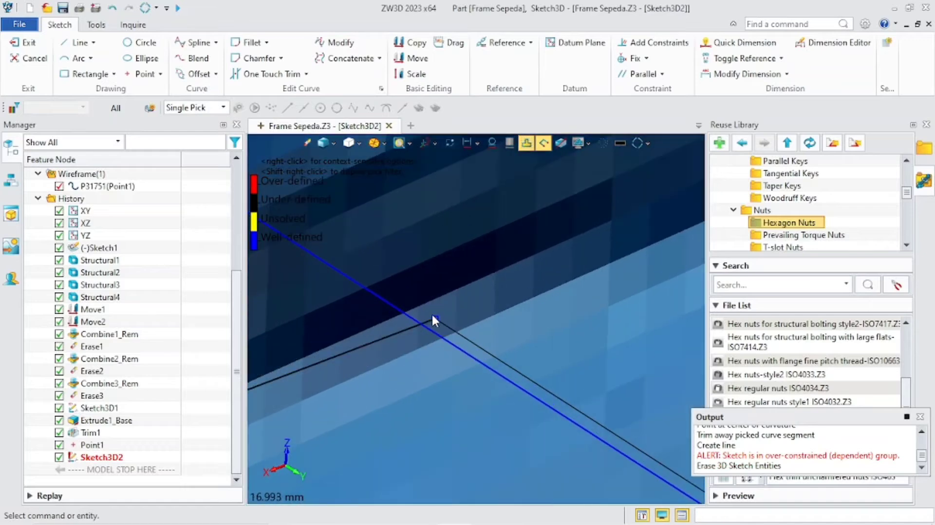
pyautogui.scroll(-2, 431, 322)
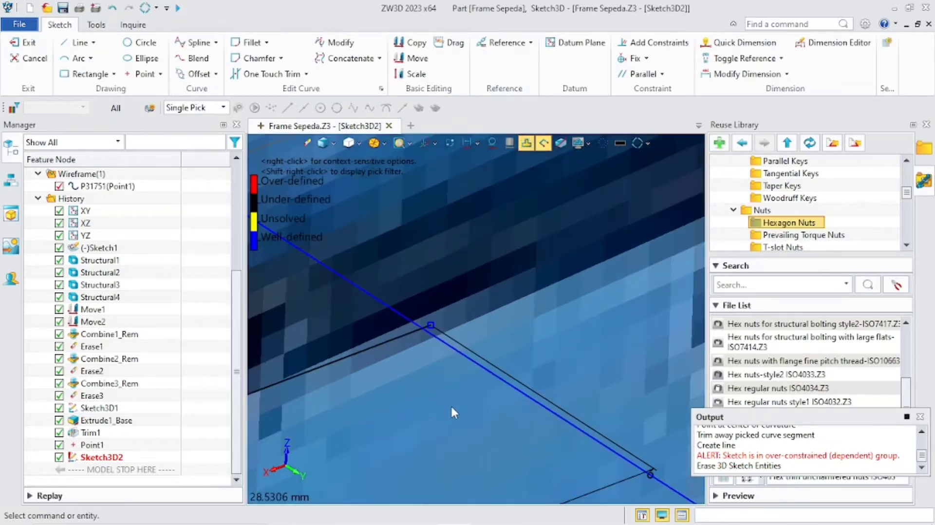
pyautogui.scroll(-3, 451, 405)
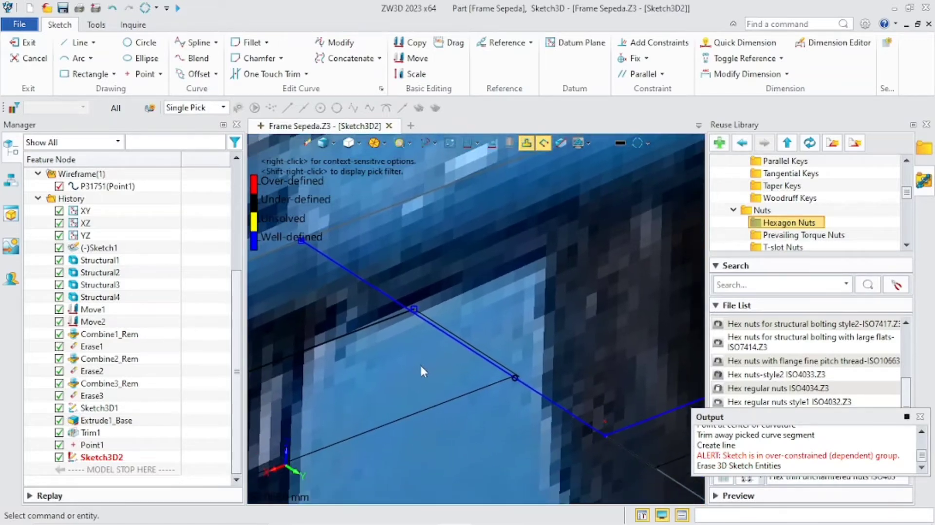
pyautogui.scroll(-2, 421, 366)
pyautogui.click(367, 349)
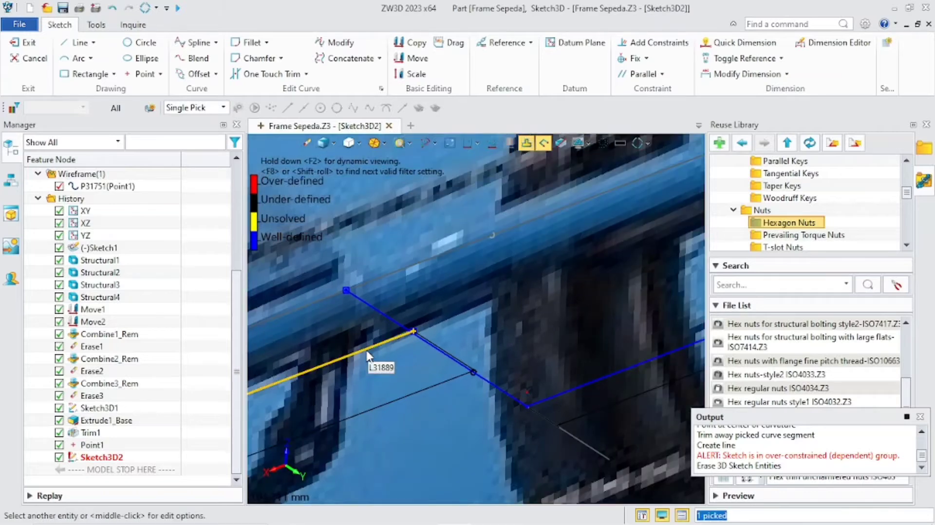
pyautogui.press('Delete')
# Draw a line about 236 mm long from the centre of the front bent tube's open end to the cross segment, parallel to the X axis
pyautogui.scroll(-6, 402, 354)
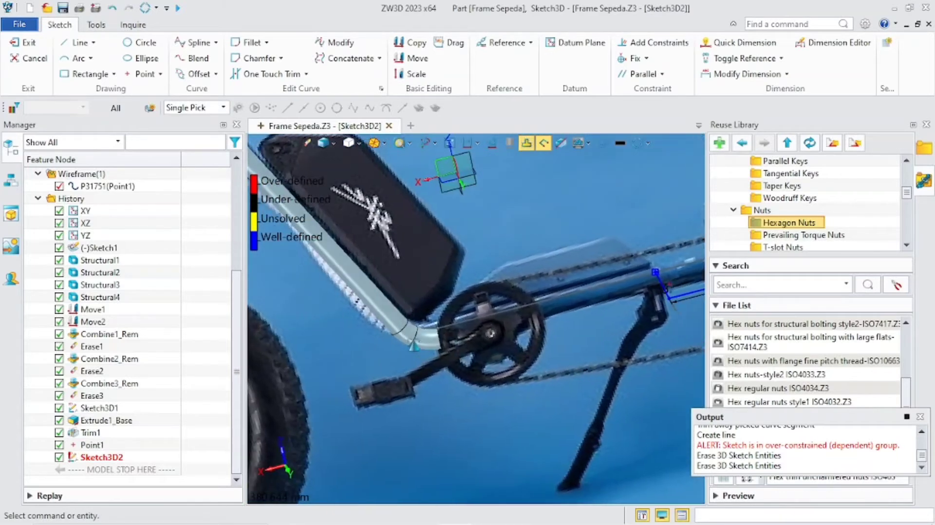
pyautogui.moveTo(413, 346); pyautogui.dragTo(372, 341, button='right')
pyautogui.click(79, 43)
pyautogui.scroll(2, 566, 374)
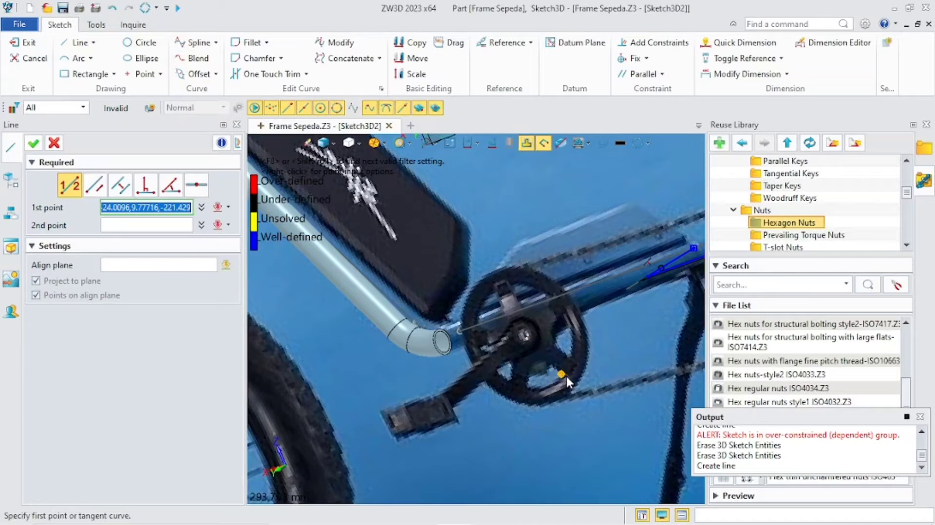
pyautogui.rightClick(515, 358)
pyautogui.click(560, 243)
pyautogui.scroll(3, 462, 339)
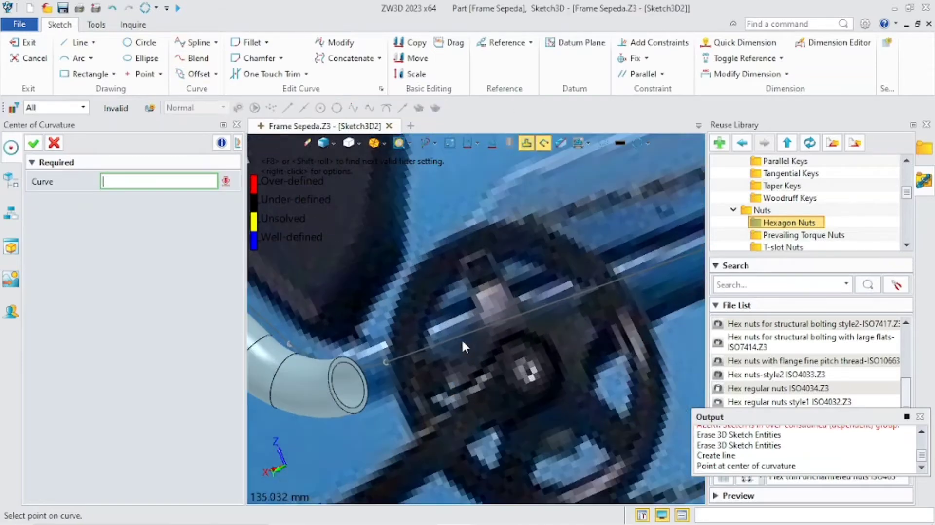
pyautogui.click(357, 404)
pyautogui.scroll(-3, 539, 382)
pyautogui.scroll(2, 639, 332)
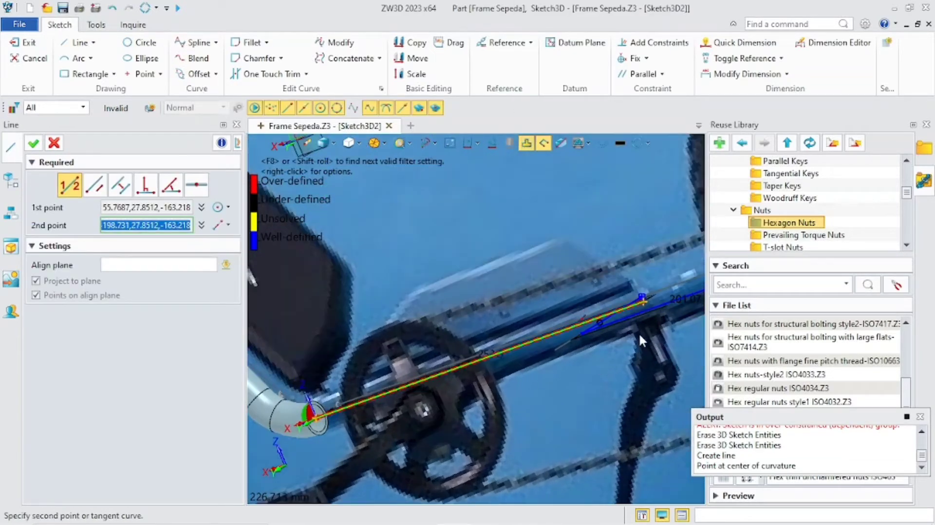
pyautogui.scroll(5, 626, 351)
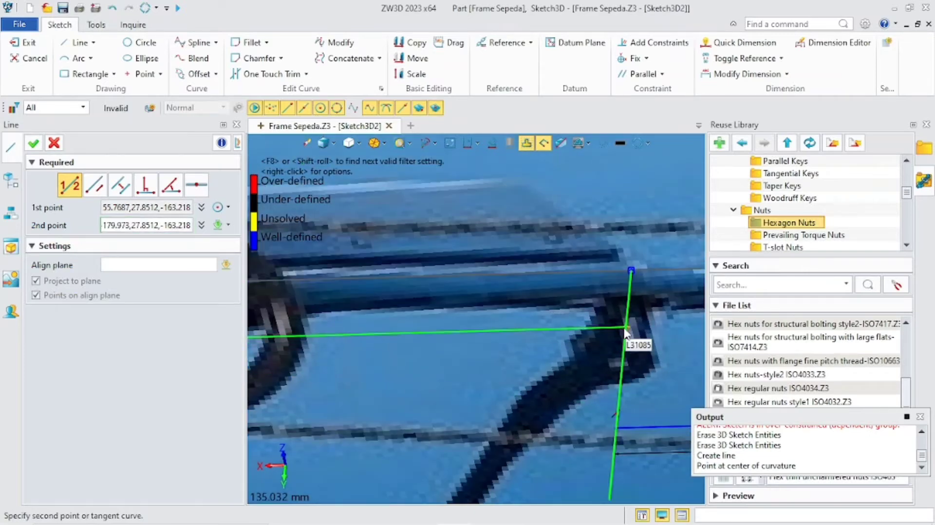
pyautogui.click(626, 332)
pyautogui.scroll(-4, 560, 370)
pyautogui.scroll(3, 529, 358)
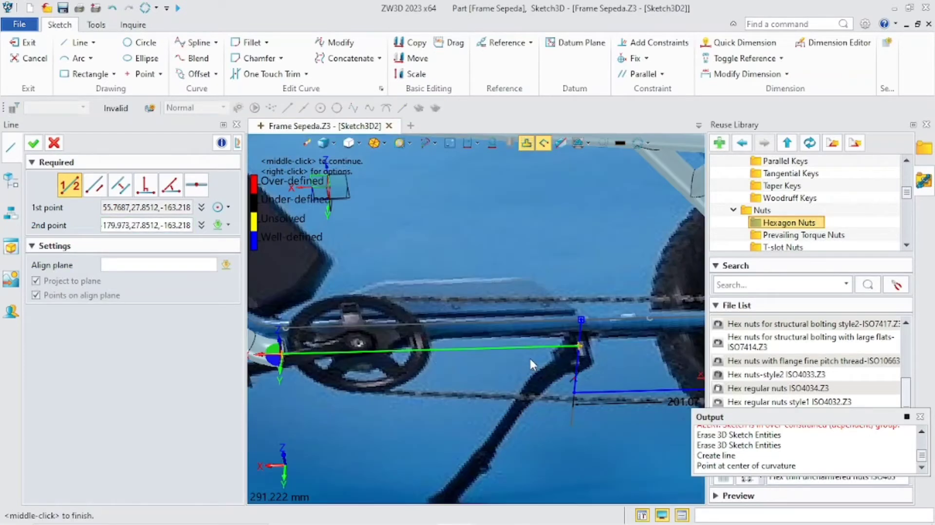
pyautogui.click(33, 143)
# Fillet the corner between the rear line and the cross segment with a 40 mm radius, trimming both curves
pyautogui.scroll(4, 545, 378)
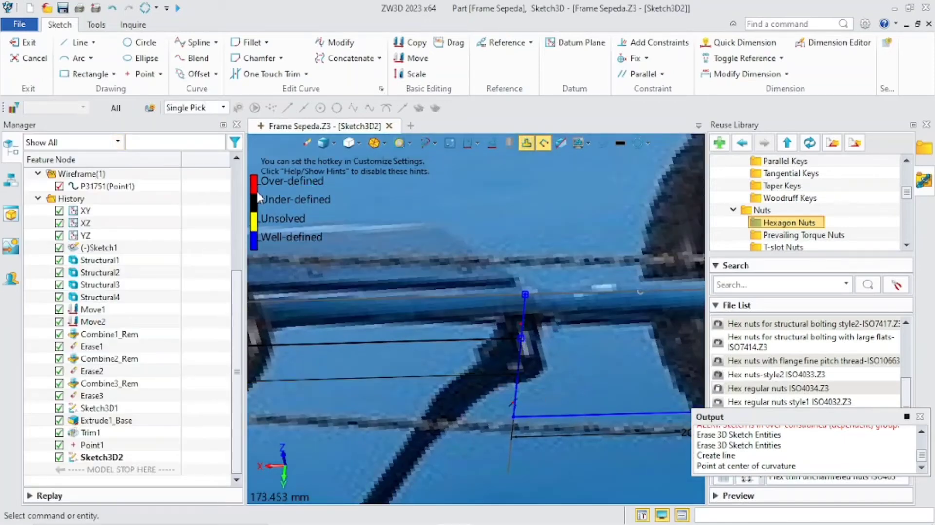
pyautogui.click(249, 43)
pyautogui.click(533, 416)
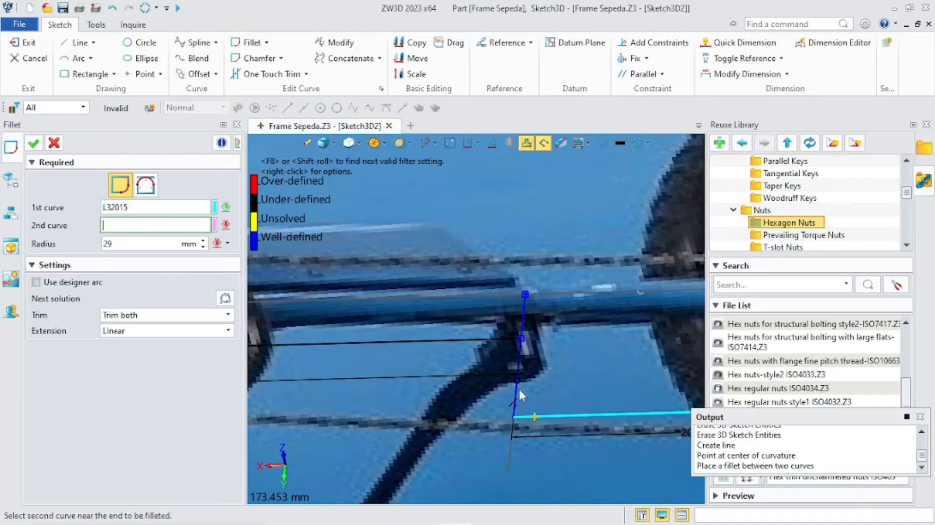
pyautogui.click(517, 385)
pyautogui.scroll(-2, 515, 379)
pyautogui.moveTo(521, 433); pyautogui.dragTo(538, 435, button='right')
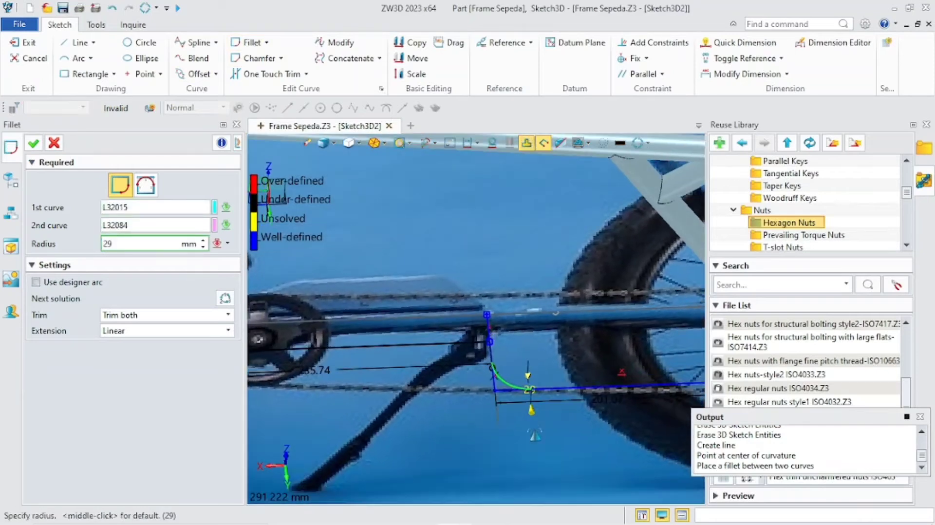
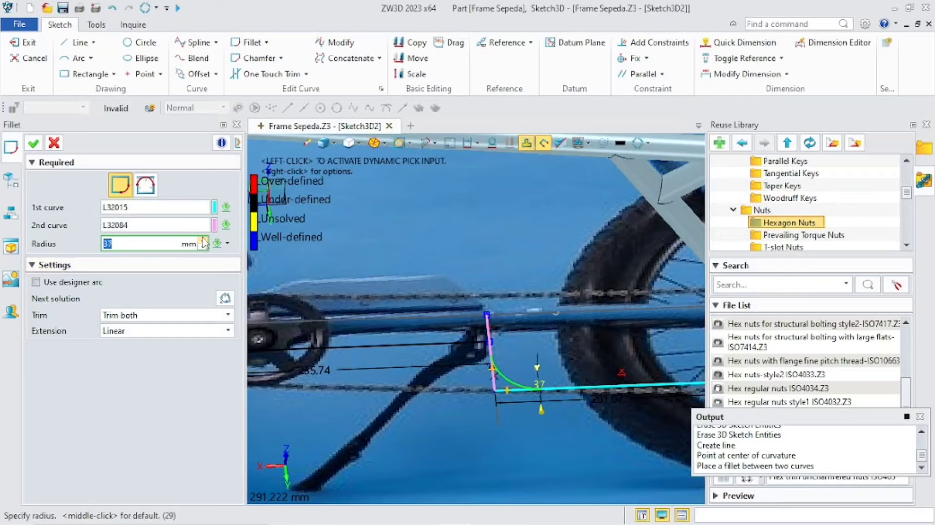
pyautogui.click(33, 143)
# Finish the 3D sketch and hide the crossline sketch Sketch3D1
pyautogui.scroll(-4, 389, 366)
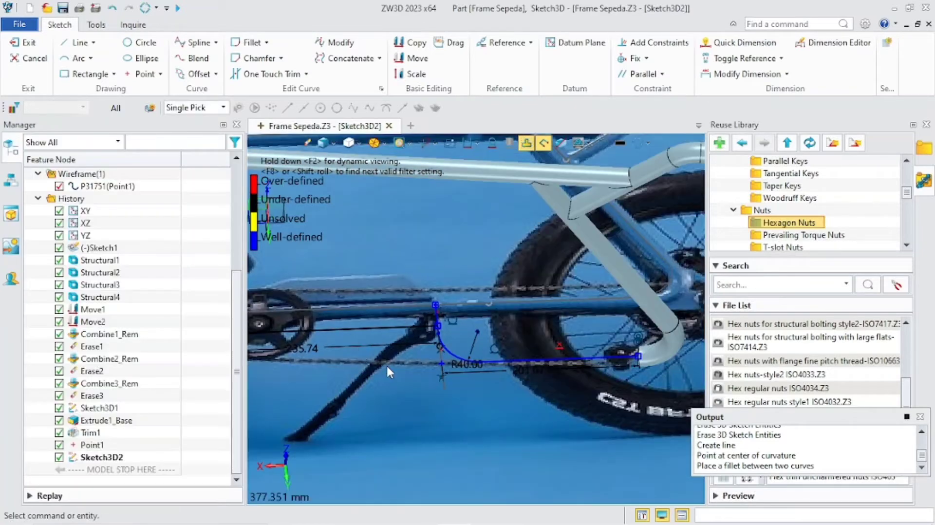
pyautogui.moveTo(399, 402)
pyautogui.mouseDown(button='right')
pyautogui.moveTo(336, 417)
pyautogui.moveTo(398, 408)
pyautogui.moveTo(392, 414)
pyautogui.mouseUp(button='right')
pyautogui.click(19, 47)
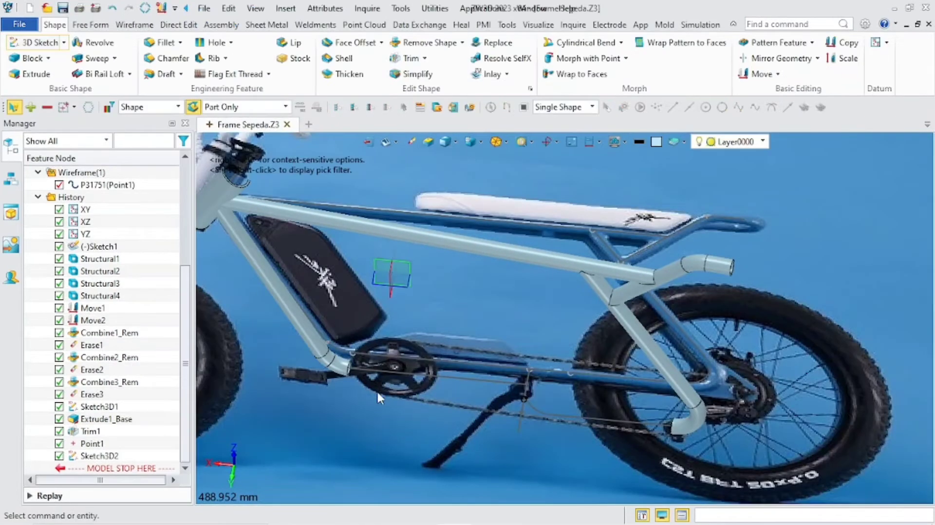
pyautogui.scroll(-1, 460, 403)
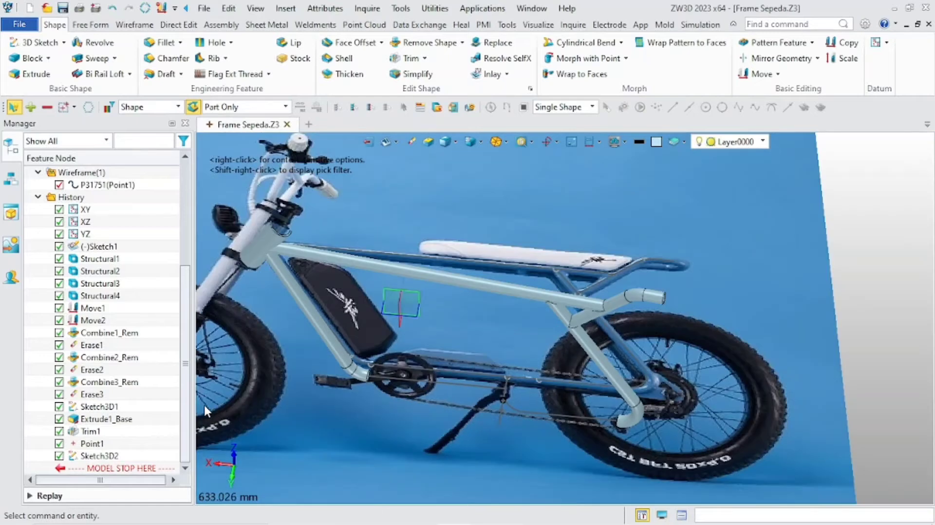
pyautogui.scroll(1, 403, 421)
pyautogui.rightClick(101, 407)
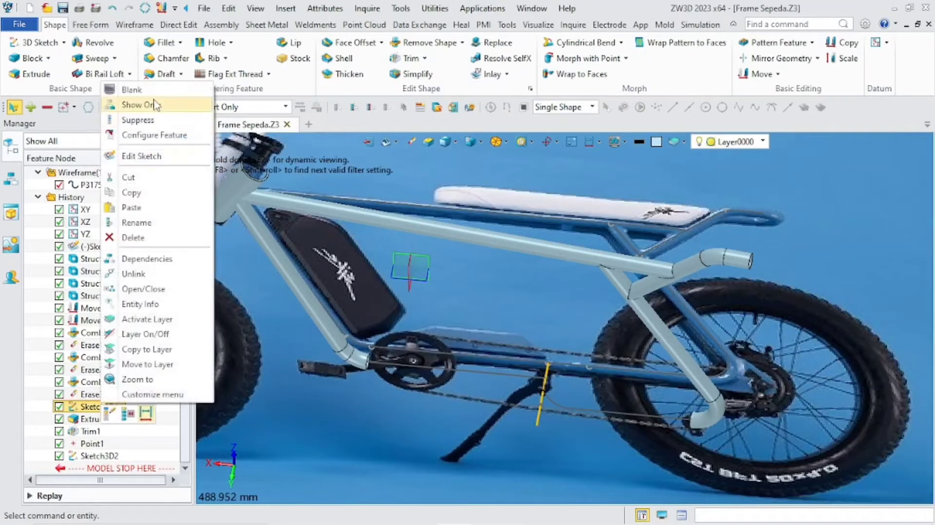
pyautogui.click(142, 91)
# Create an ISO circular cold-formed structural member of size 21.3x2 along the front line, using a curve list as its path
pyautogui.scroll(3, 507, 423)
pyautogui.moveTo(507, 423); pyautogui.dragTo(538, 411, button='right')
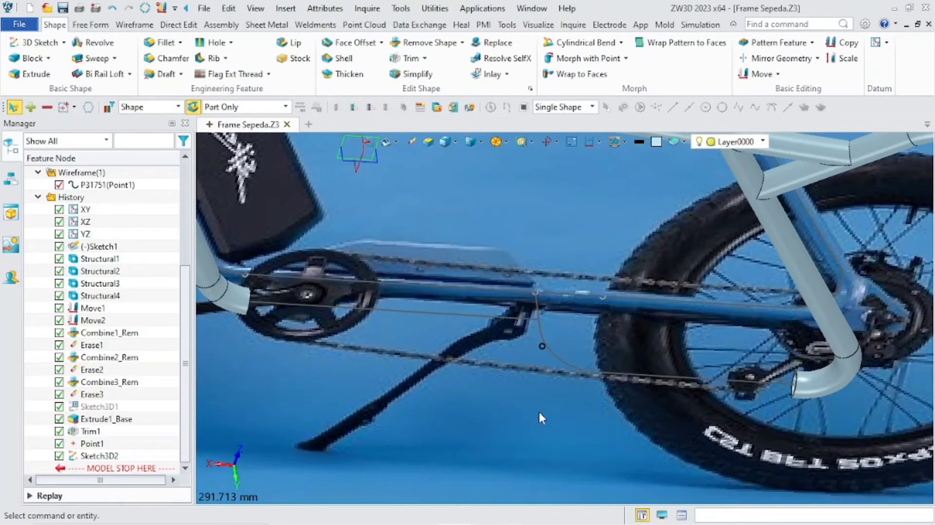
pyautogui.moveTo(472, 371); pyautogui.dragTo(509, 419, button='right')
pyautogui.scroll(-1, 509, 419)
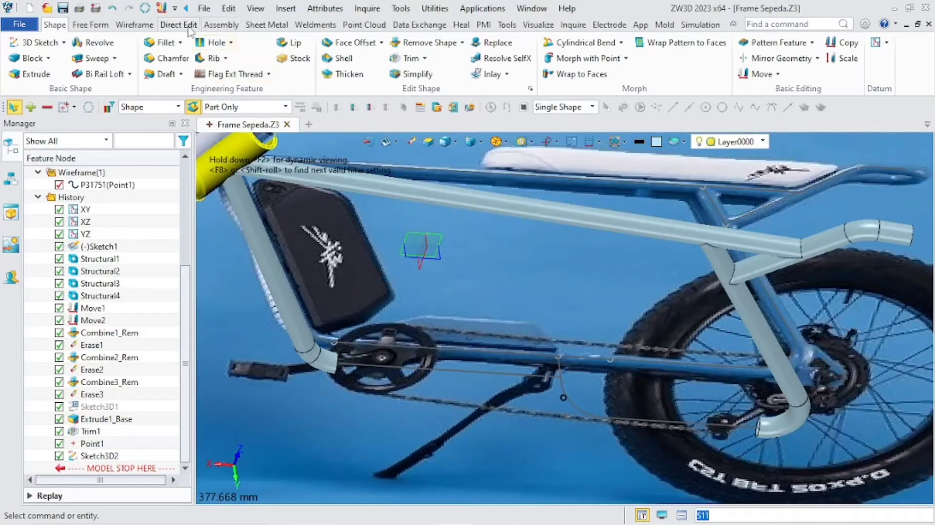
pyautogui.click(314, 24)
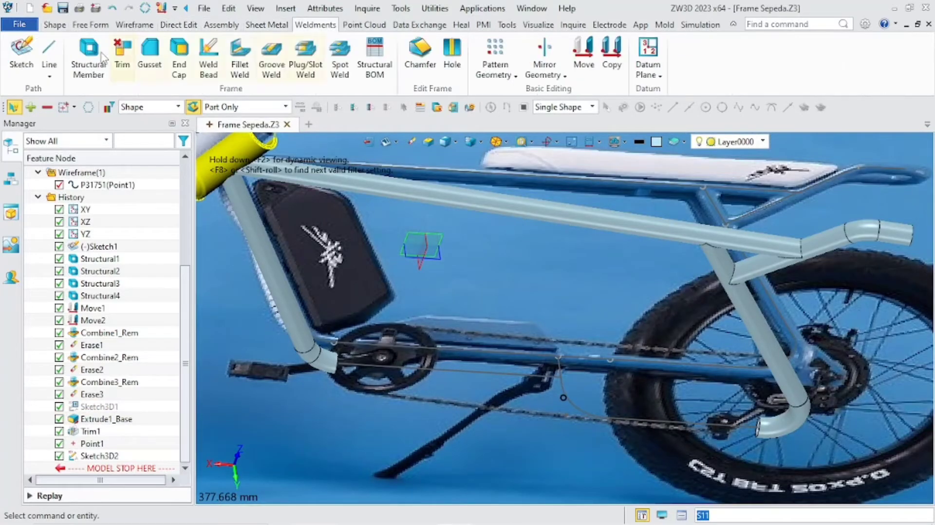
pyautogui.click(102, 54)
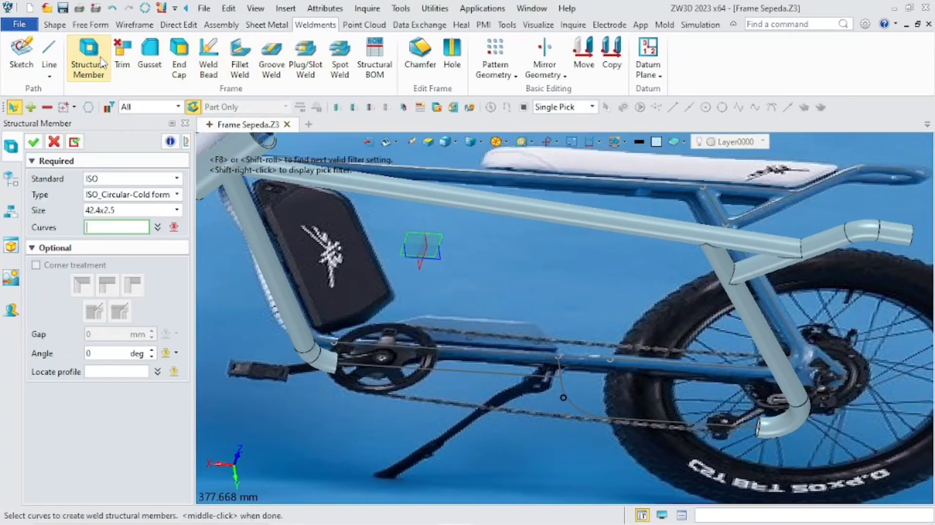
pyautogui.click(127, 211)
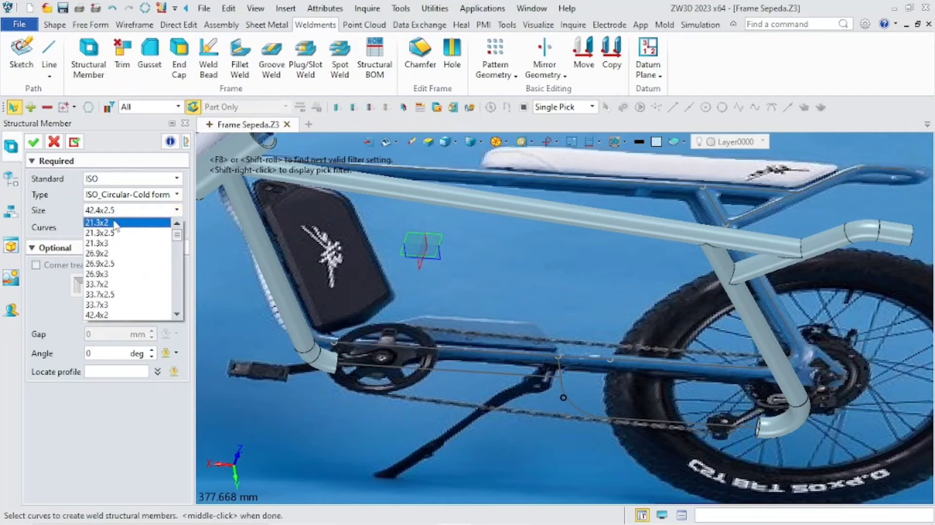
pyautogui.click(115, 223)
pyautogui.rightClick(372, 428)
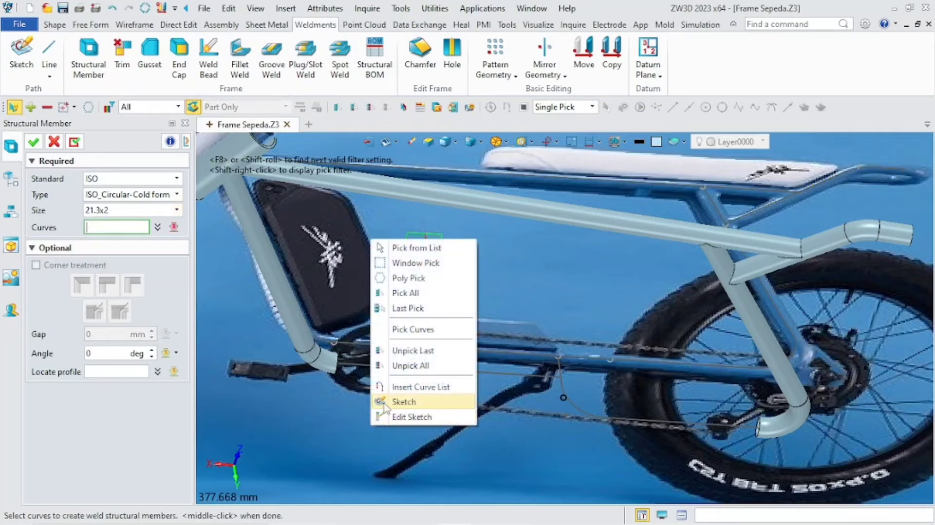
pyautogui.click(437, 386)
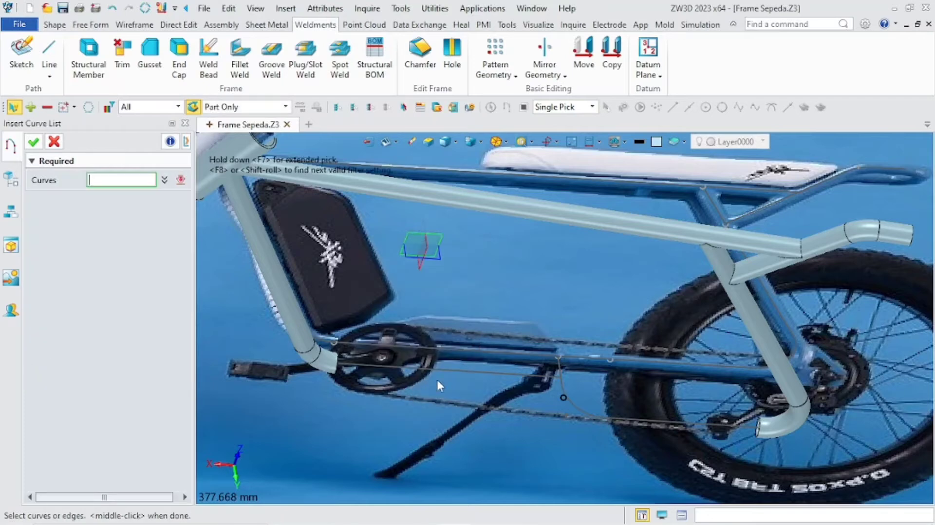
pyautogui.click(450, 369)
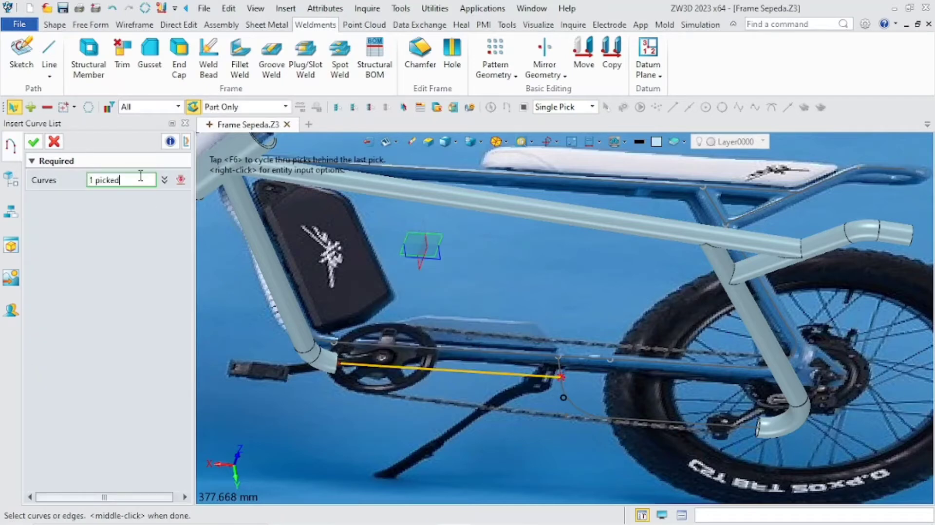
pyautogui.click(39, 145)
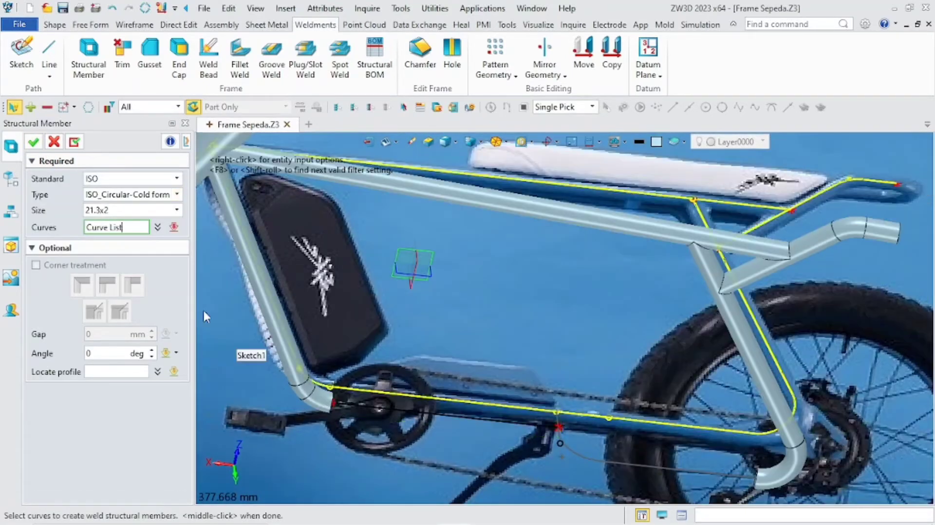
pyautogui.click(74, 144)
# Create a 21.3x2 structural member along a curve list of the rear line, the fillet arc and the cross segment
pyautogui.scroll(-3, 496, 428)
pyautogui.moveTo(499, 429); pyautogui.dragTo(494, 449, button='right')
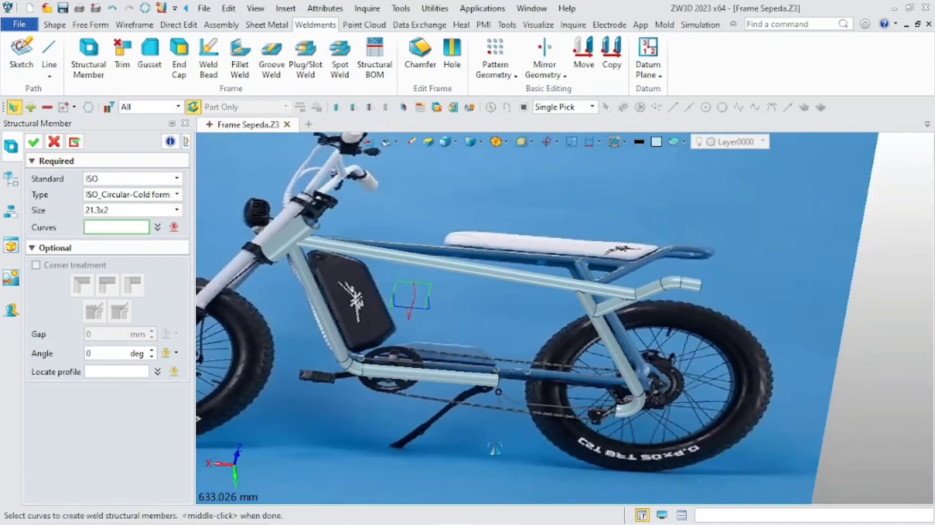
pyautogui.scroll(5, 490, 433)
pyautogui.rightClick(456, 425)
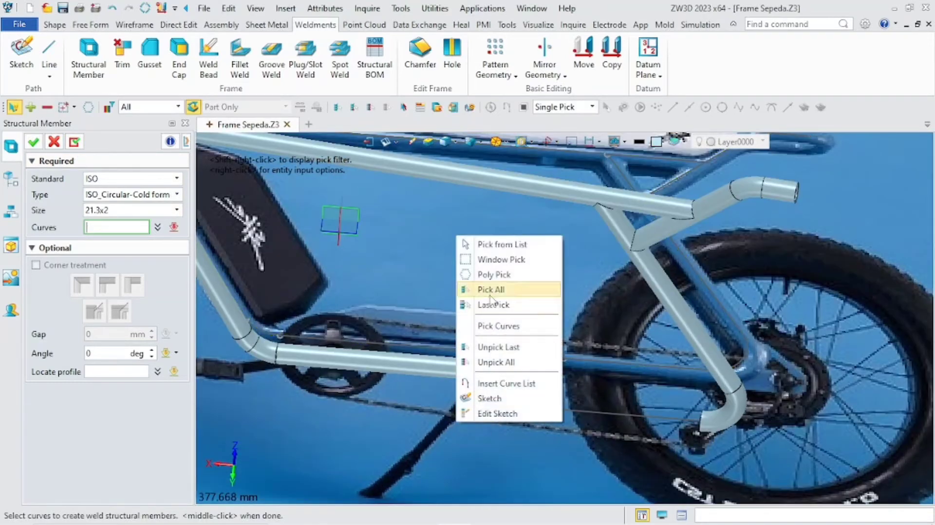
pyautogui.click(489, 388)
pyautogui.click(615, 411)
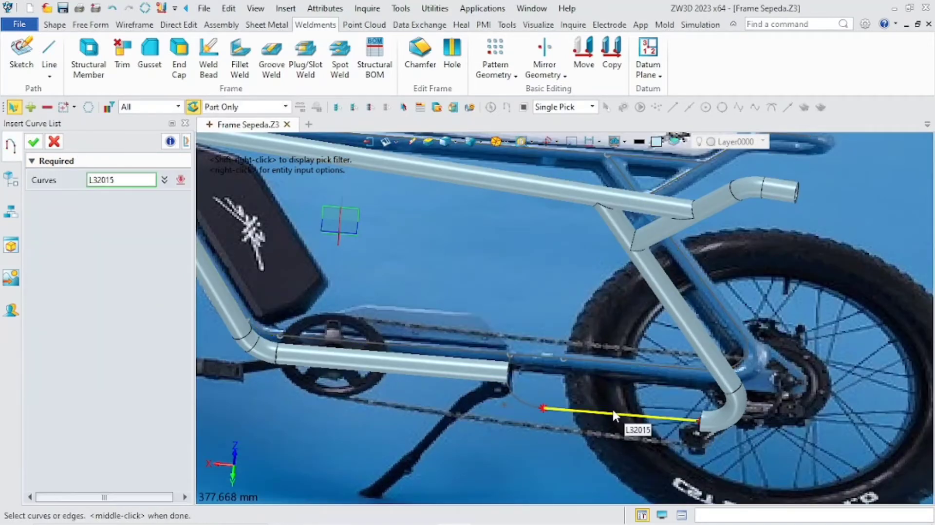
pyautogui.click(521, 404)
pyautogui.scroll(3, 511, 363)
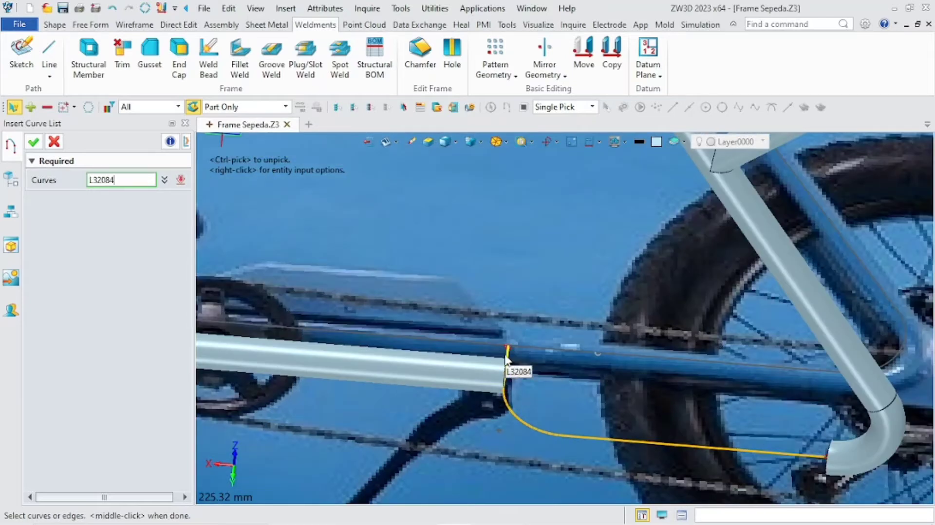
pyautogui.scroll(4, 508, 377)
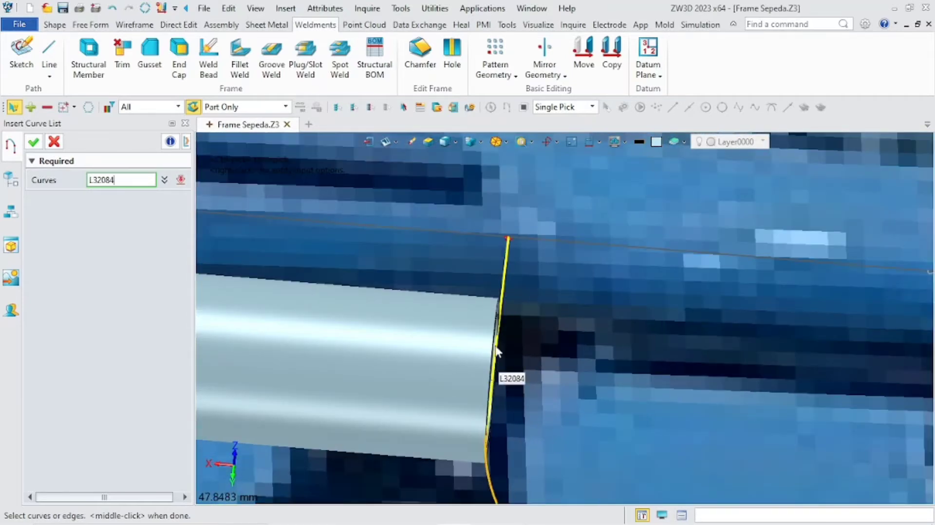
pyautogui.scroll(-4, 572, 336)
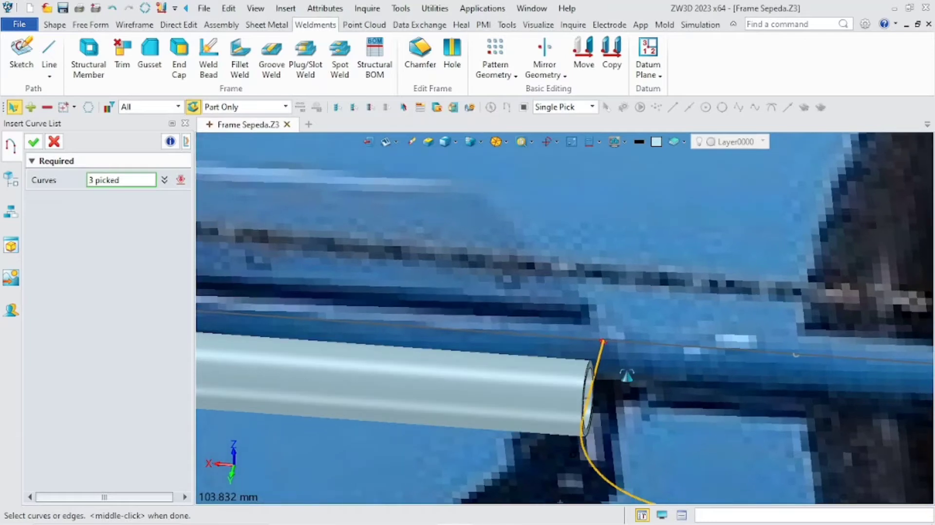
pyautogui.click(39, 147)
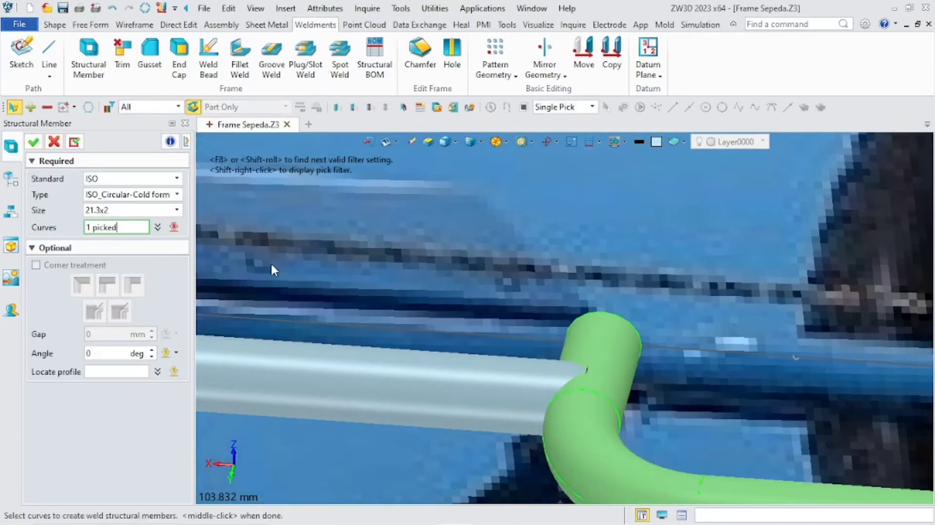
pyautogui.scroll(-6, 473, 367)
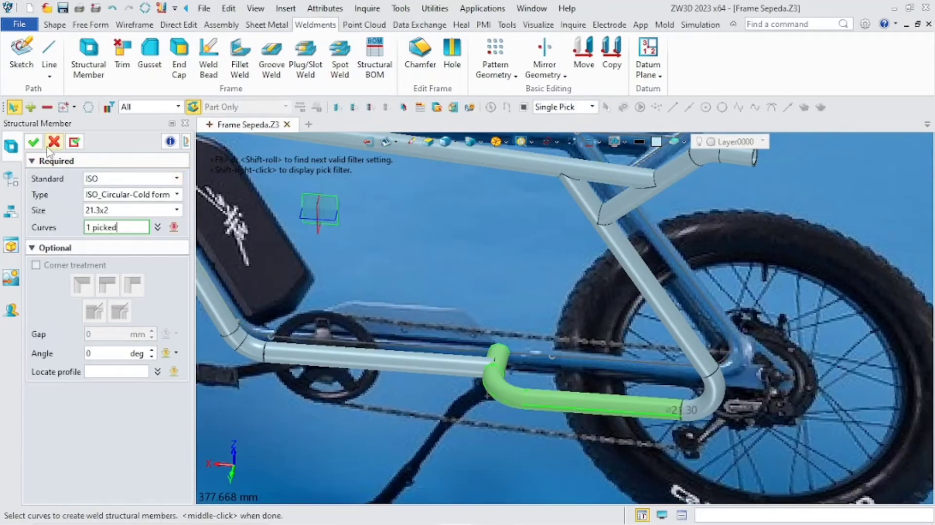
pyautogui.click(34, 142)
# Inspect the new lower tubes and their joints with each other and the rear bent tube
pyautogui.scroll(-8, 441, 375)
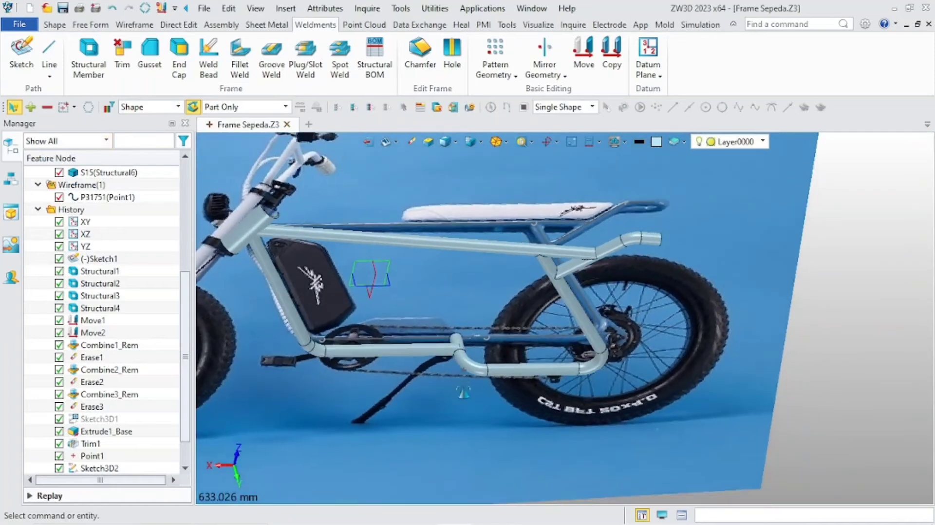
pyautogui.scroll(10, 608, 377)
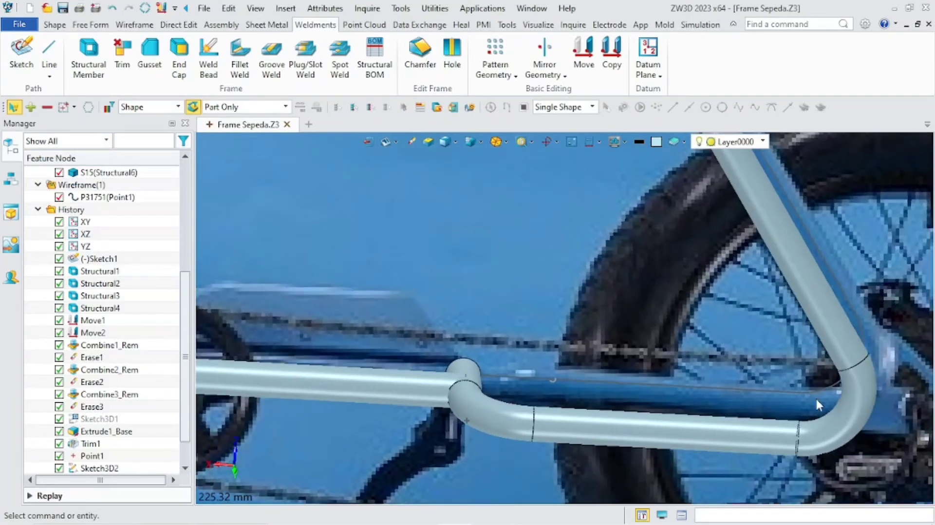
pyautogui.scroll(-5, 634, 398)
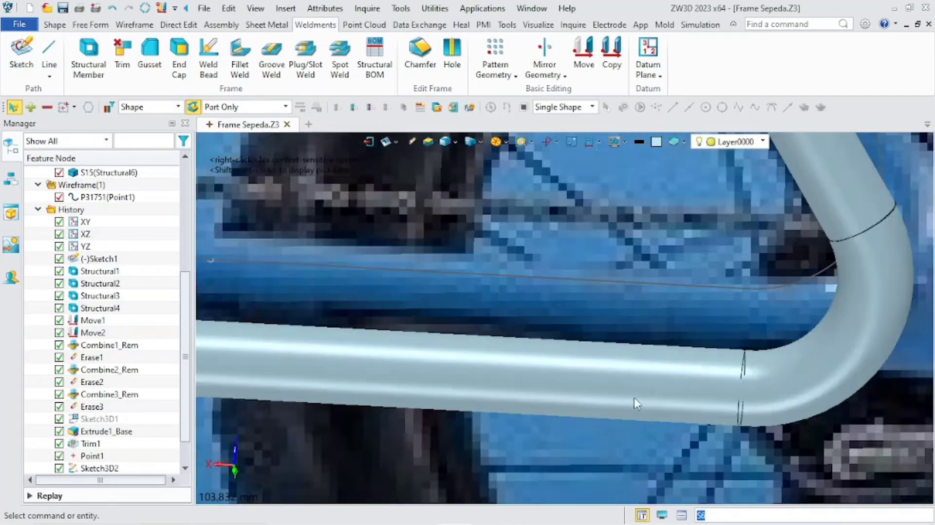
pyautogui.scroll(2, 458, 380)
pyautogui.moveTo(459, 381); pyautogui.dragTo(360, 238, button='right')
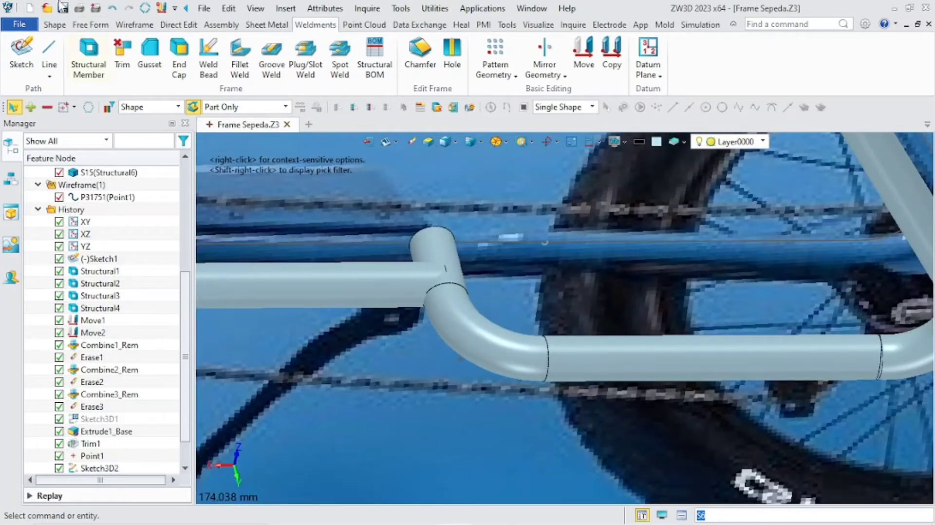
# Remove the short cross tube's shape from the front lower tube with Remove Shape, keeping the removed shapes
pyautogui.click(54, 25)
pyautogui.click(413, 44)
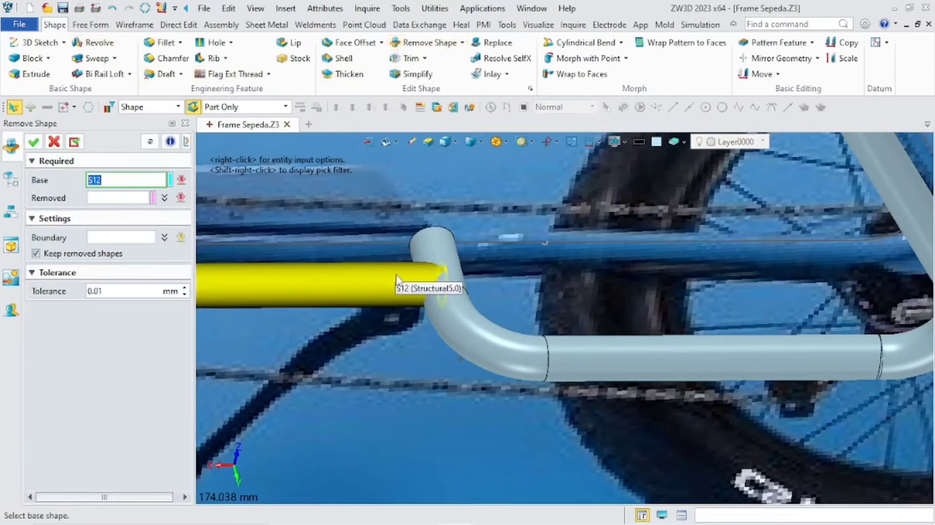
pyautogui.moveTo(392, 278); pyautogui.dragTo(401, 267, button='right')
pyautogui.click(344, 241)
pyautogui.scroll(-5, 344, 239)
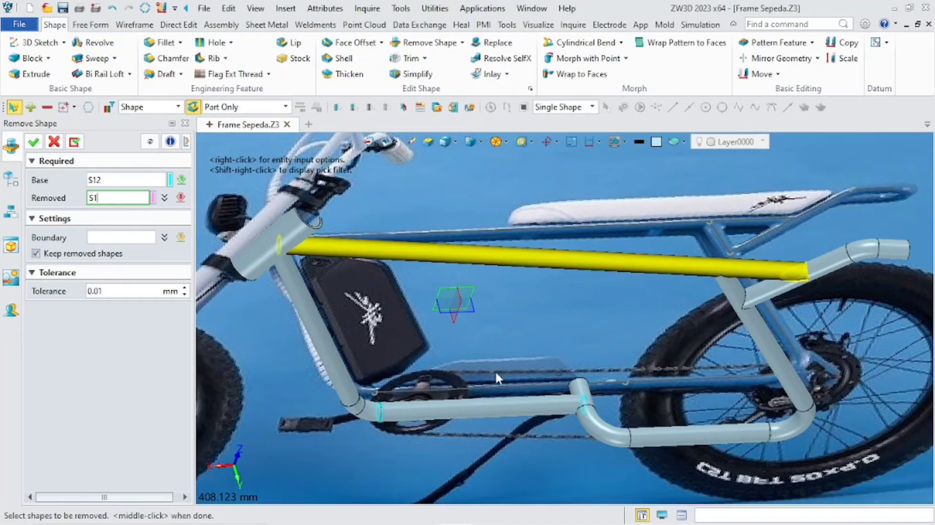
pyautogui.scroll(4, 535, 390)
pyautogui.scroll(-3, 593, 427)
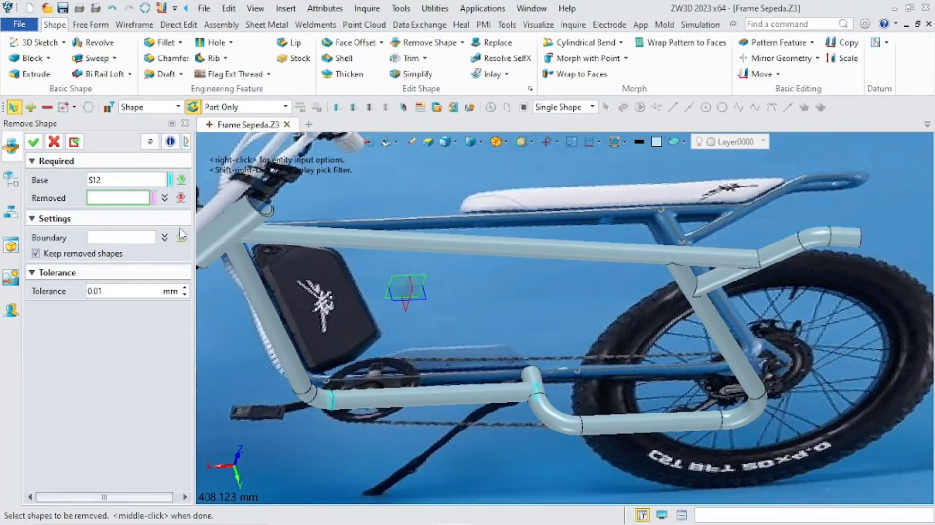
pyautogui.scroll(3, 578, 451)
pyautogui.scroll(4, 550, 433)
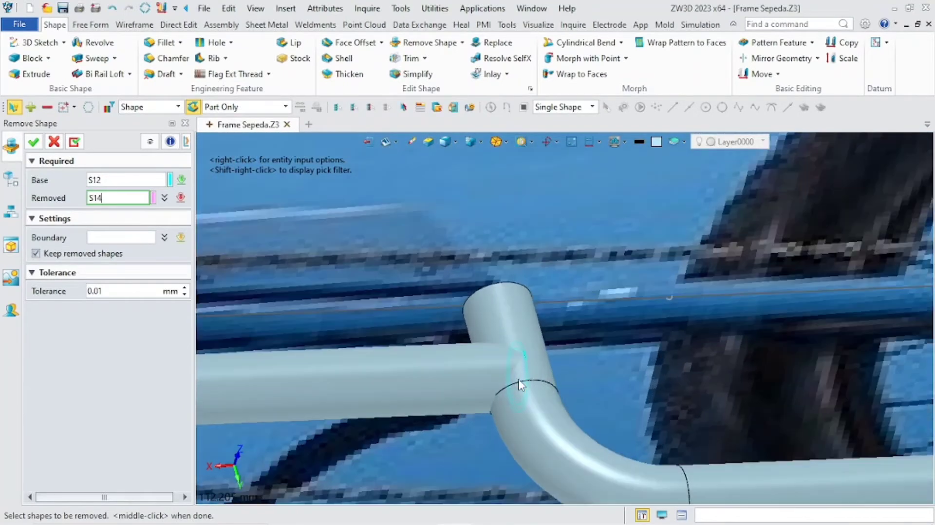
pyautogui.click(530, 352)
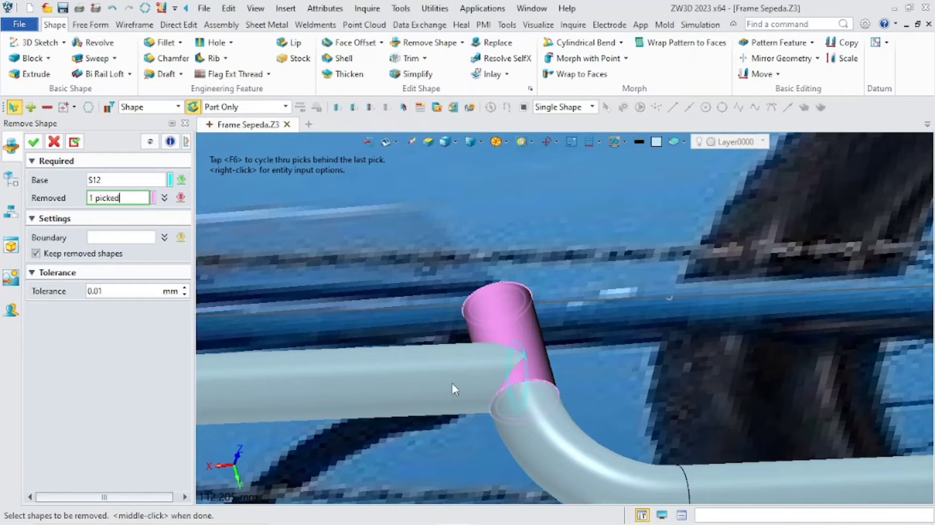
pyautogui.click(34, 143)
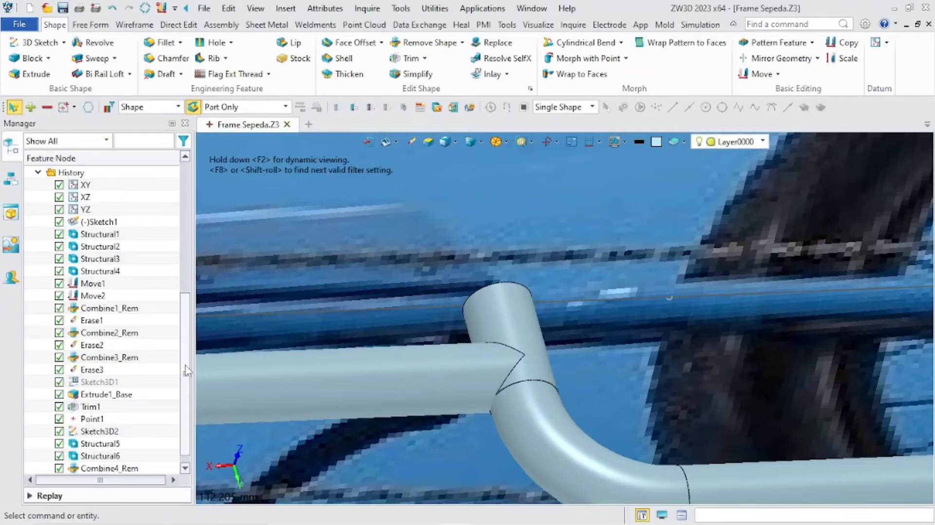
# Delete the leftover cut piece S16(Combine4_Rem) from the solids
pyautogui.scroll(7, 186, 371)
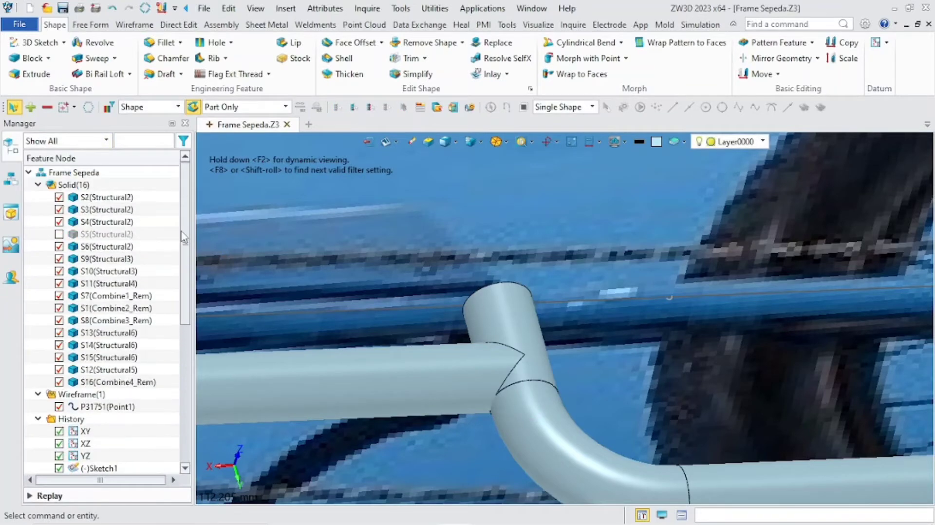
pyautogui.click(133, 383)
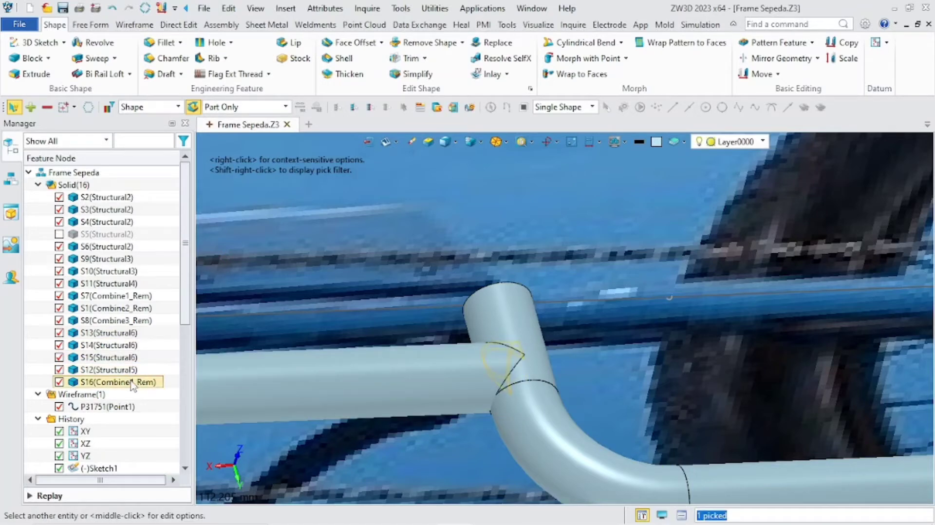
pyautogui.press('Delete')
# Remove the shape of the curved elbow below the cross tube from the front lower tube, keeping the removed shapes
pyautogui.scroll(-2, 445, 381)
pyautogui.moveTo(445, 380)
pyautogui.mouseDown(button='middle')
pyautogui.moveTo(357, 361)
pyautogui.moveTo(434, 352)
pyautogui.mouseUp(button='middle')
pyautogui.click(422, 42)
pyautogui.click(438, 370)
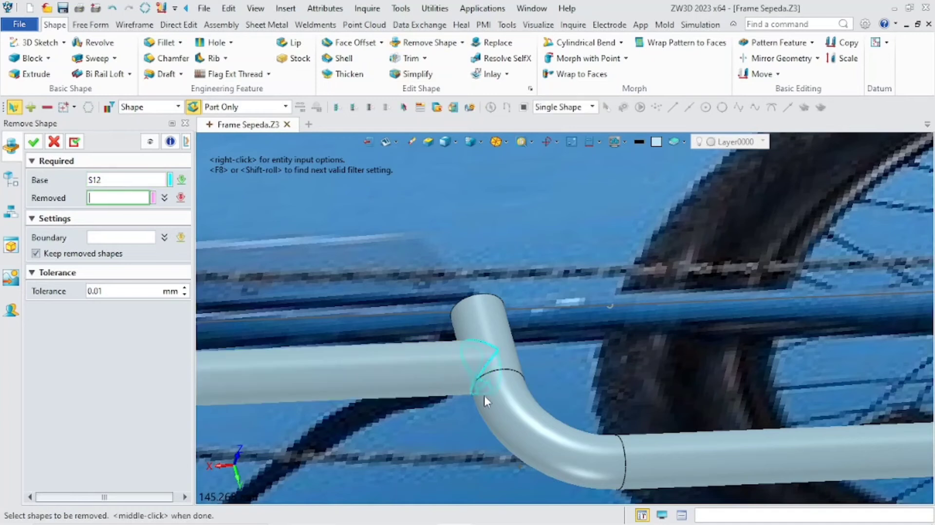
pyautogui.click(486, 387)
pyautogui.click(33, 142)
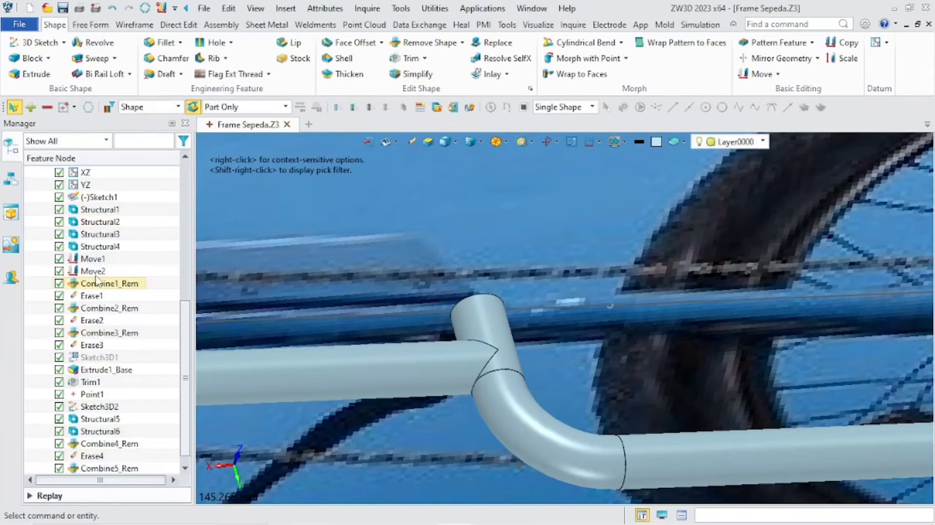
# Delete the leftover cut piece S16(Combine5_Rem) from the solids
pyautogui.moveTo(186, 352); pyautogui.dragTo(174, 249)
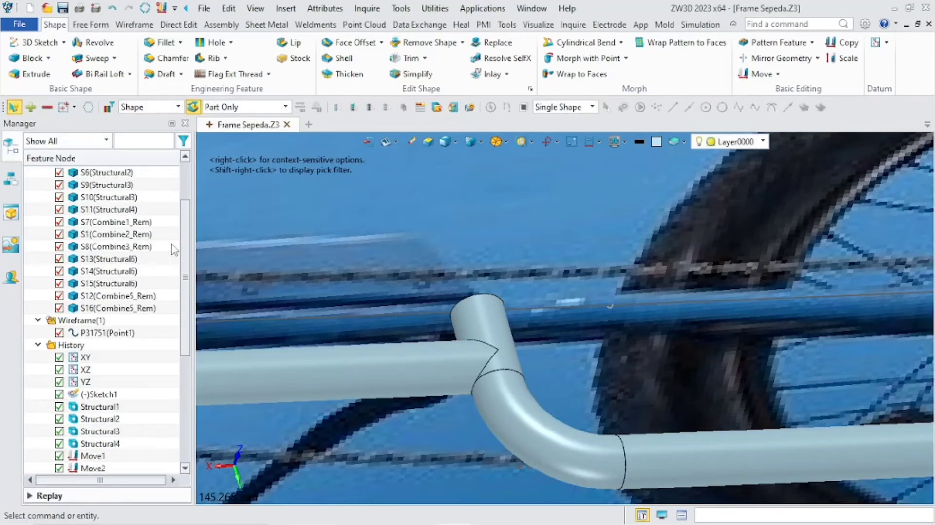
pyautogui.click(142, 309)
pyautogui.press('Delete')
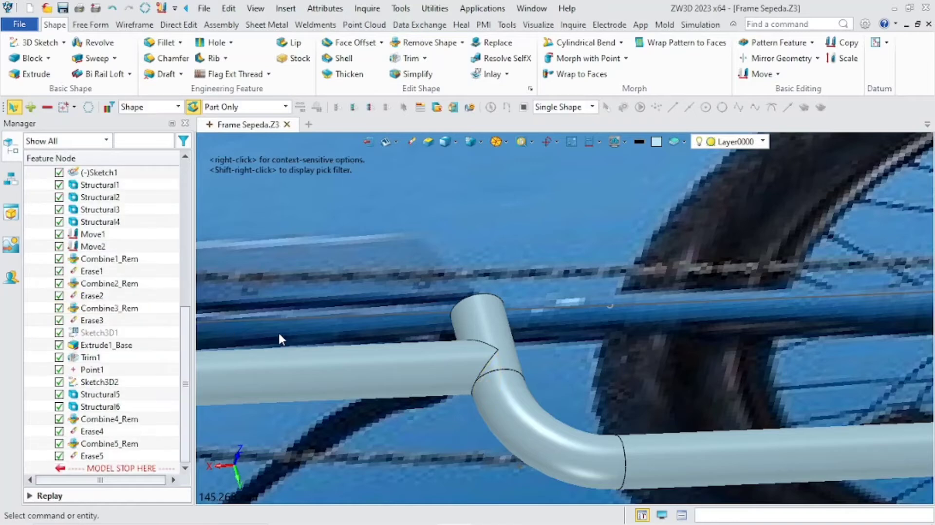
# Use Align Move Face to make the front lower tube's end face coplanar with the front bent tube's end face, extending the stationary face
pyautogui.scroll(-3, 378, 344)
pyautogui.moveTo(378, 347); pyautogui.dragTo(409, 332, button='middle')
pyautogui.scroll(-2, 450, 335)
pyautogui.scroll(-2, 549, 346)
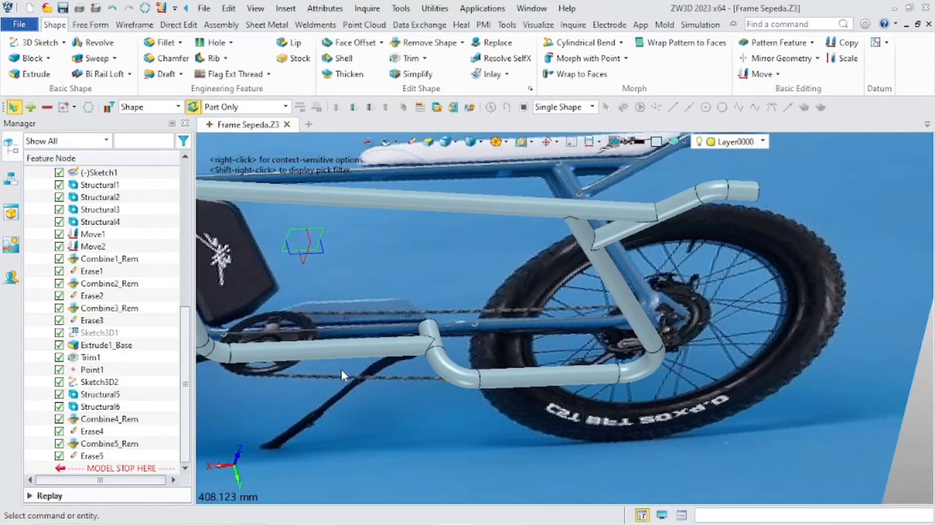
pyautogui.moveTo(341, 369); pyautogui.dragTo(338, 390, button='middle')
pyautogui.scroll(8, 324, 382)
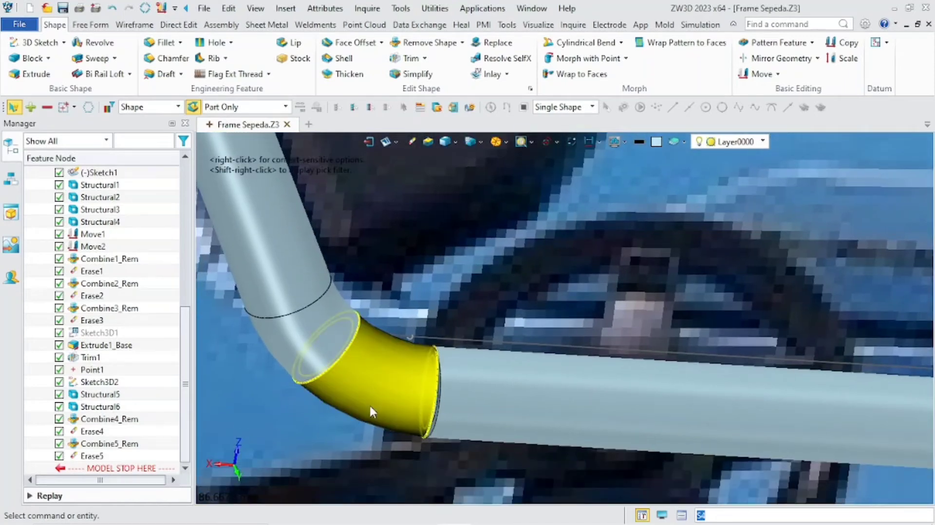
pyautogui.moveTo(370, 406)
pyautogui.mouseDown(button='right')
pyautogui.moveTo(357, 412)
pyautogui.moveTo(371, 415)
pyautogui.mouseUp(button='right')
pyautogui.scroll(3, 411, 427)
pyautogui.scroll(-1, 501, 402)
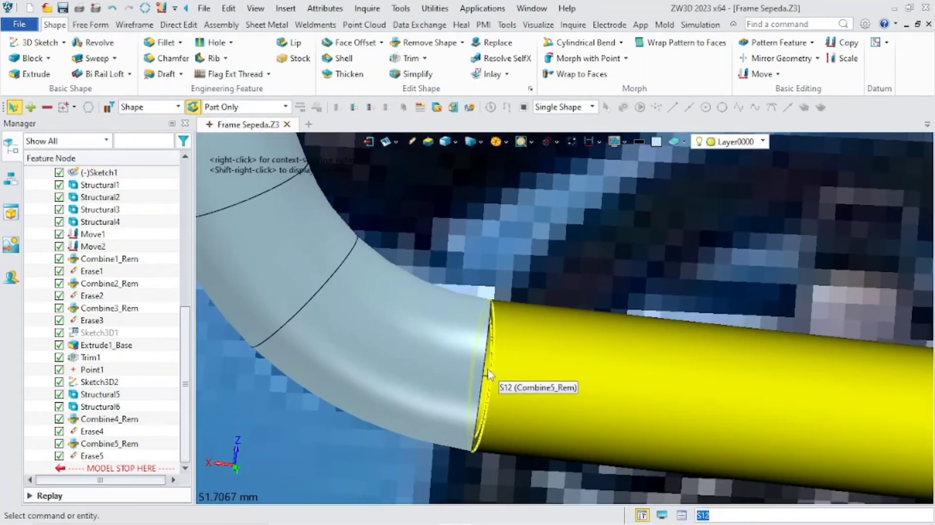
pyautogui.click(178, 24)
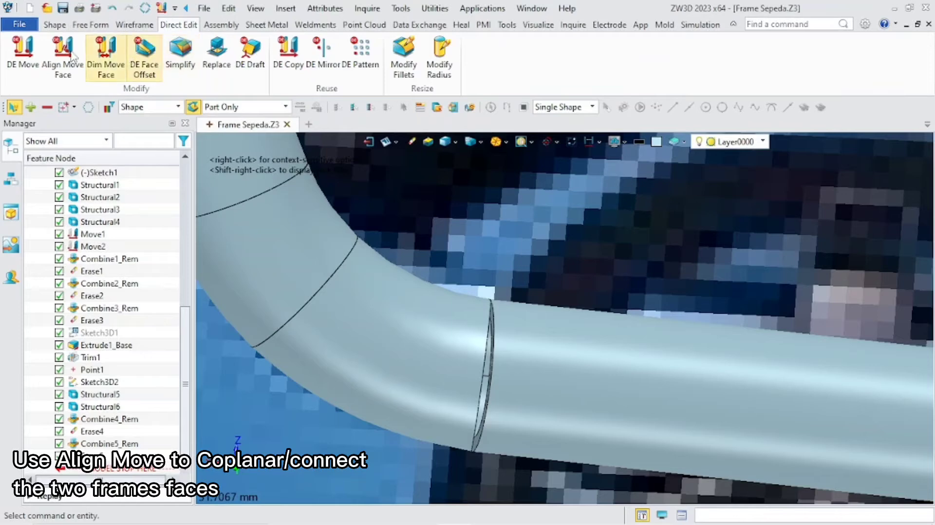
pyautogui.click(63, 53)
pyautogui.scroll(-2, 357, 327)
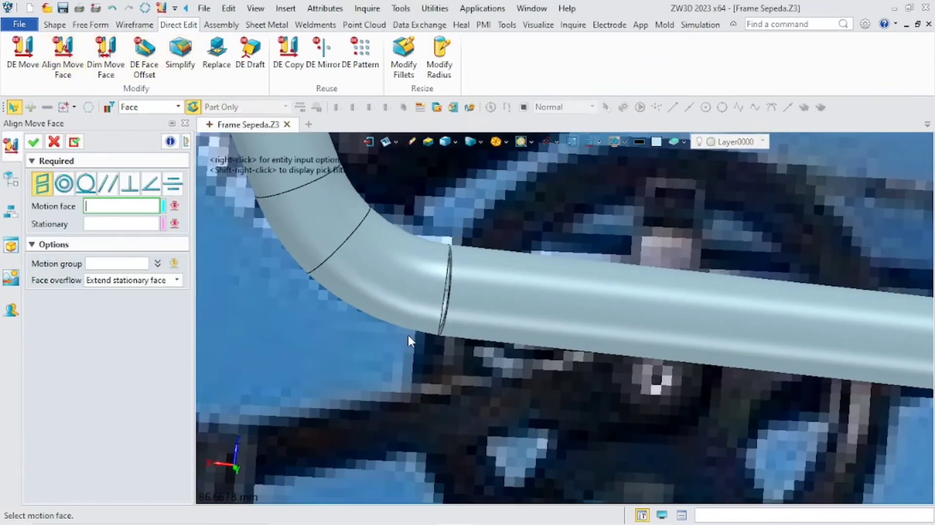
pyautogui.moveTo(407, 334); pyautogui.dragTo(451, 308, button='right')
pyautogui.scroll(9, 453, 310)
pyautogui.click(478, 342)
pyautogui.scroll(-5, 478, 343)
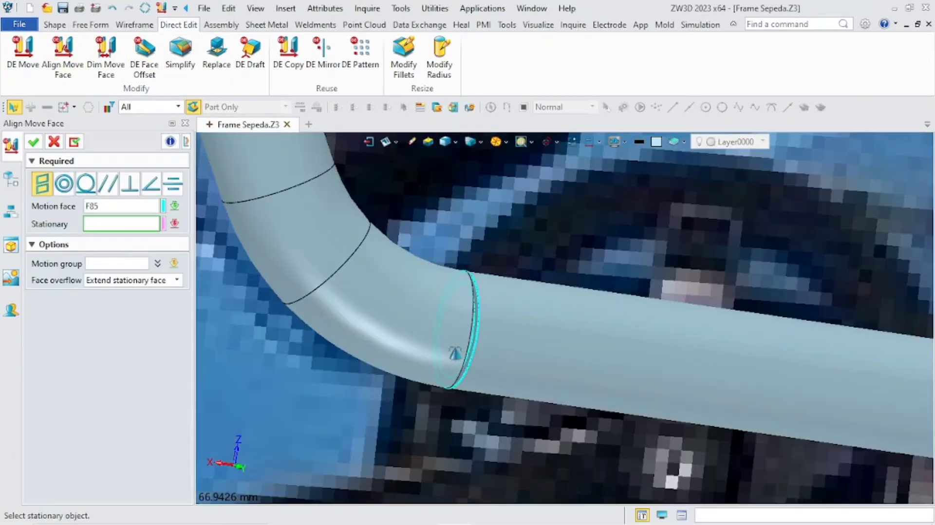
pyautogui.moveTo(454, 351); pyautogui.dragTo(378, 350, button='right')
pyautogui.scroll(4, 455, 360)
pyautogui.click(505, 382)
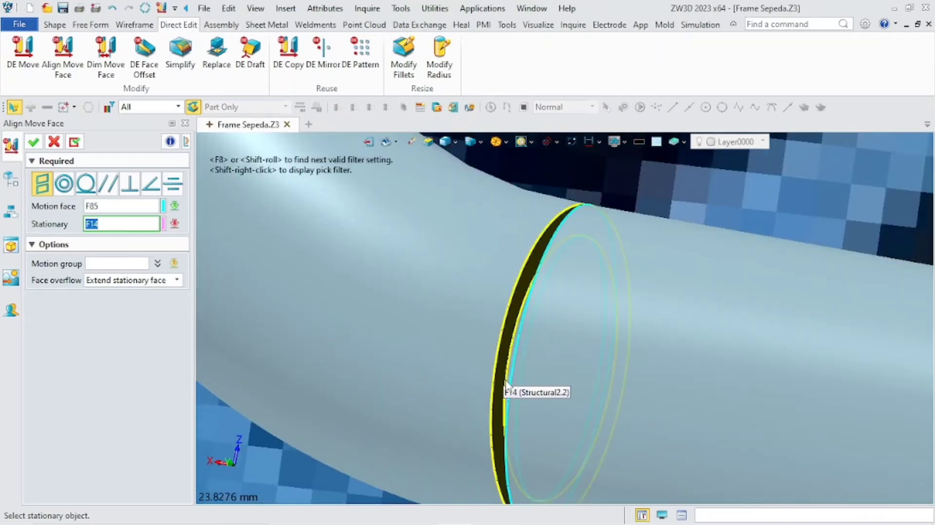
pyautogui.click(33, 142)
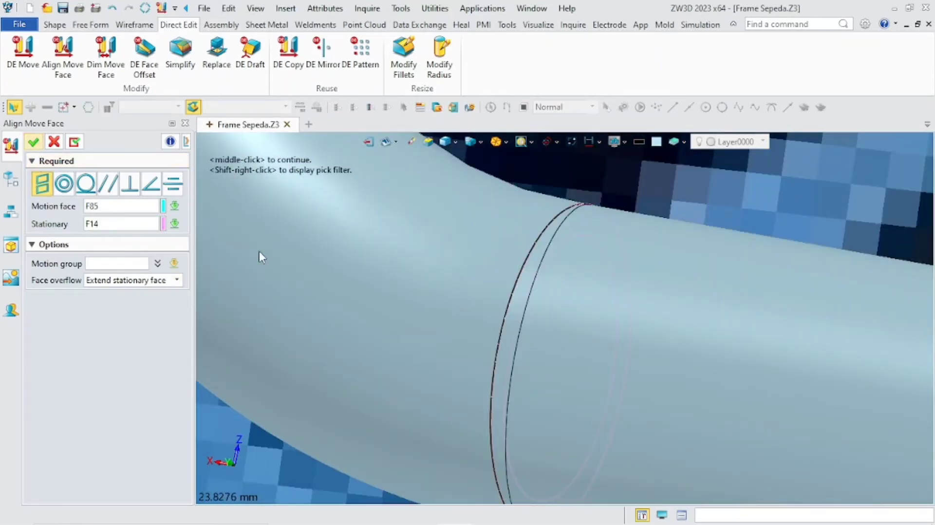
# Remove the rear bent tube's lower elbow shape from the rear lower tube, keeping the removed shapes
pyautogui.scroll(-8, 609, 383)
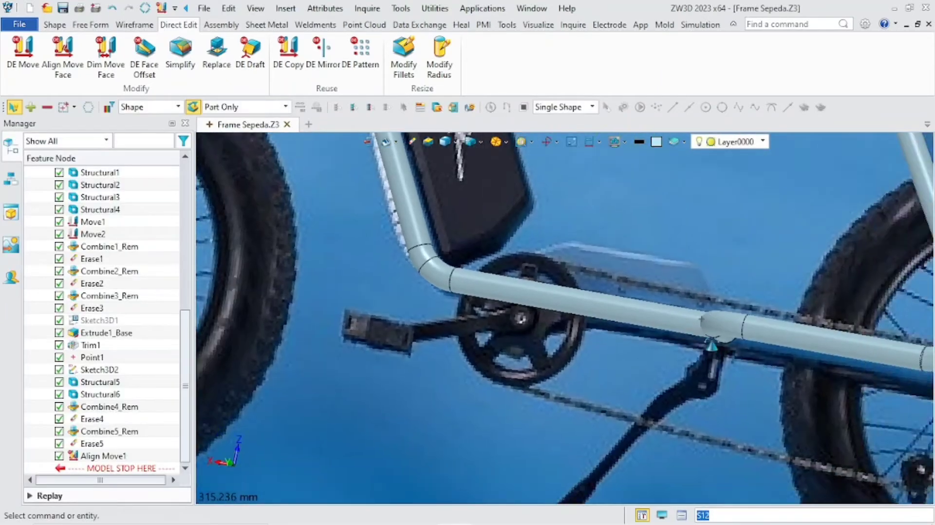
pyautogui.scroll(-3, 759, 377)
pyautogui.scroll(5, 731, 313)
pyautogui.scroll(-5, 735, 341)
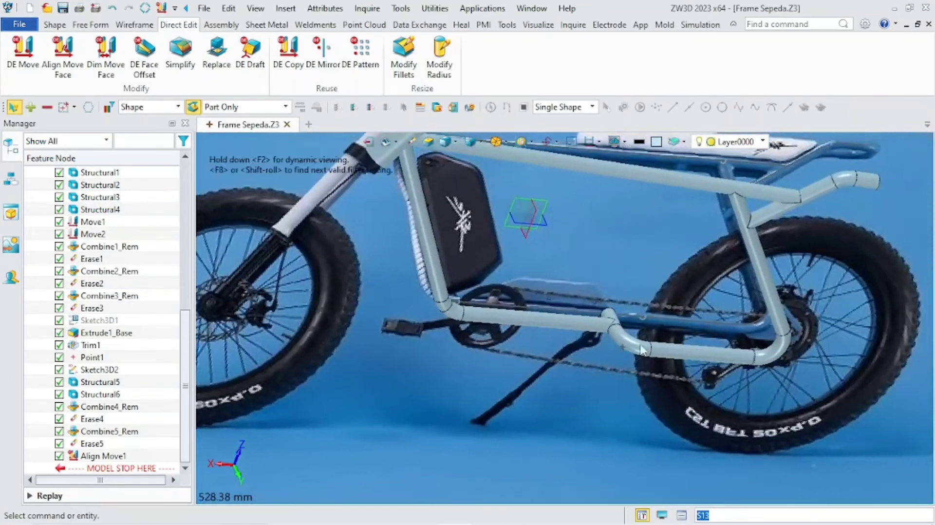
pyautogui.scroll(8, 739, 369)
pyautogui.scroll(1, 736, 363)
pyautogui.moveTo(710, 340); pyautogui.dragTo(720, 436, button='right')
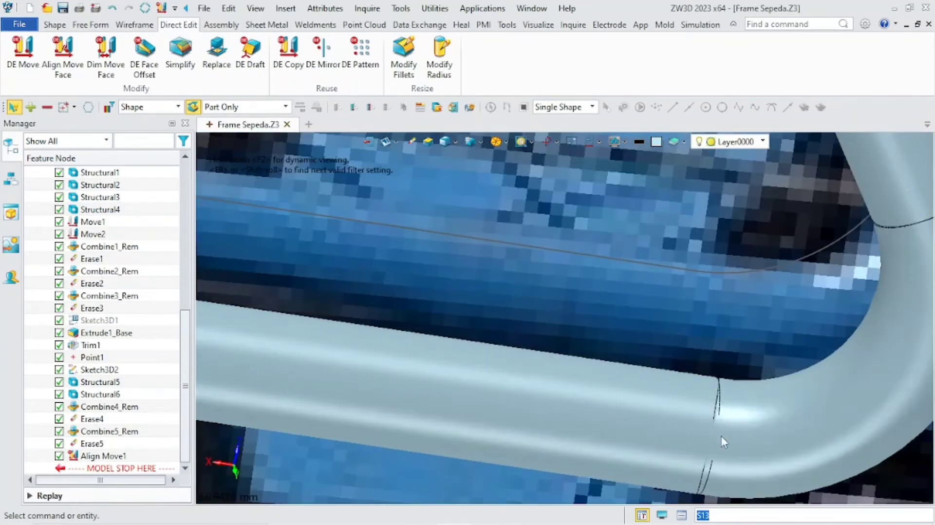
pyautogui.click(54, 25)
pyautogui.click(414, 47)
pyautogui.click(589, 379)
pyautogui.scroll(-8, 741, 479)
pyautogui.click(756, 424)
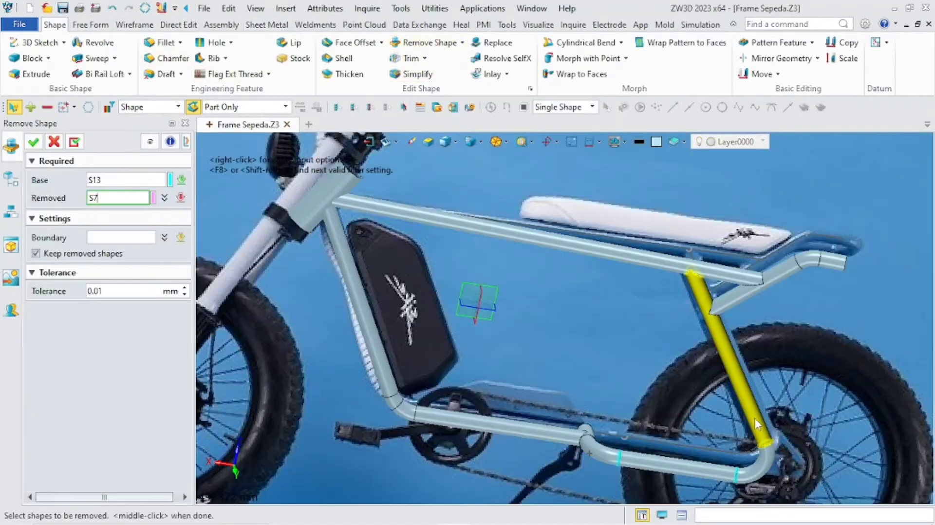
pyautogui.click(756, 473)
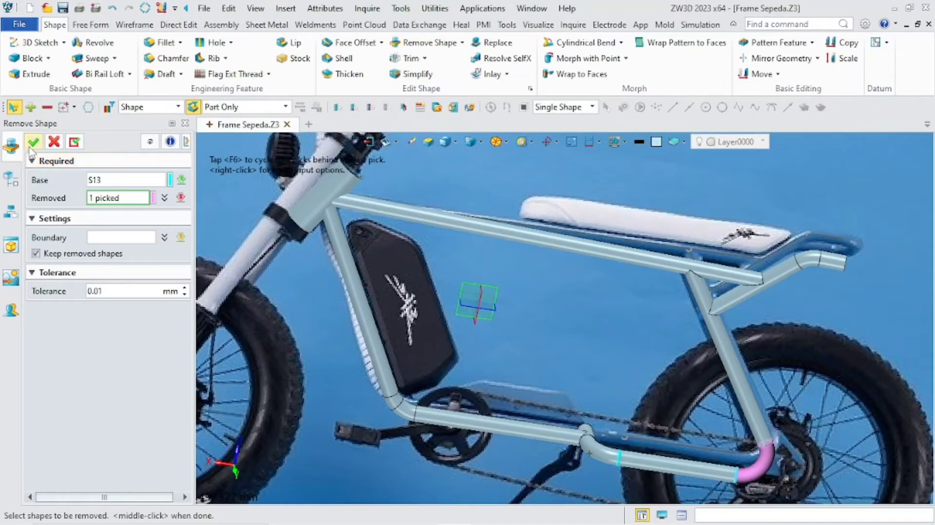
pyautogui.click(33, 142)
# Unite the front down tube with its two bend segments and the front lower tube using Add Shape
pyautogui.scroll(-2, 491, 385)
pyautogui.scroll(-3, 491, 386)
pyautogui.moveTo(490, 359); pyautogui.dragTo(474, 331, button='right')
pyautogui.scroll(7, 460, 326)
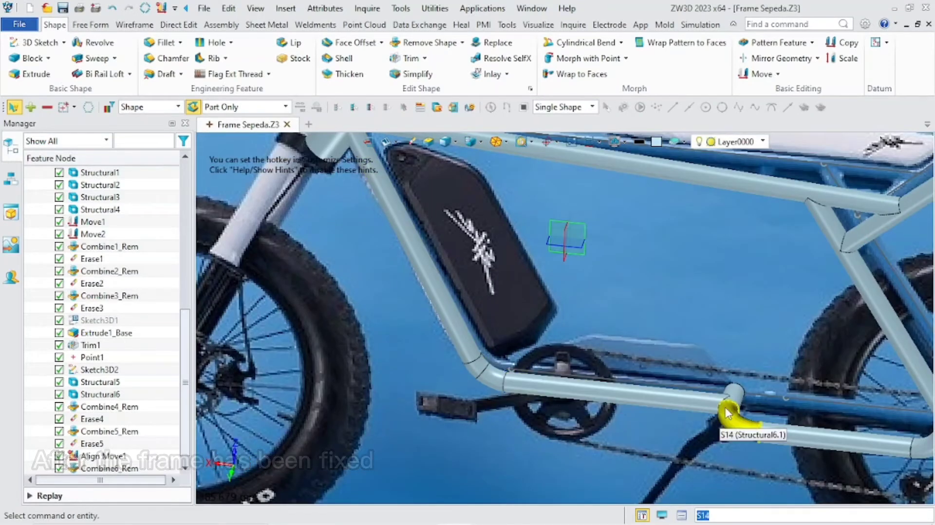
pyautogui.scroll(-3, 521, 353)
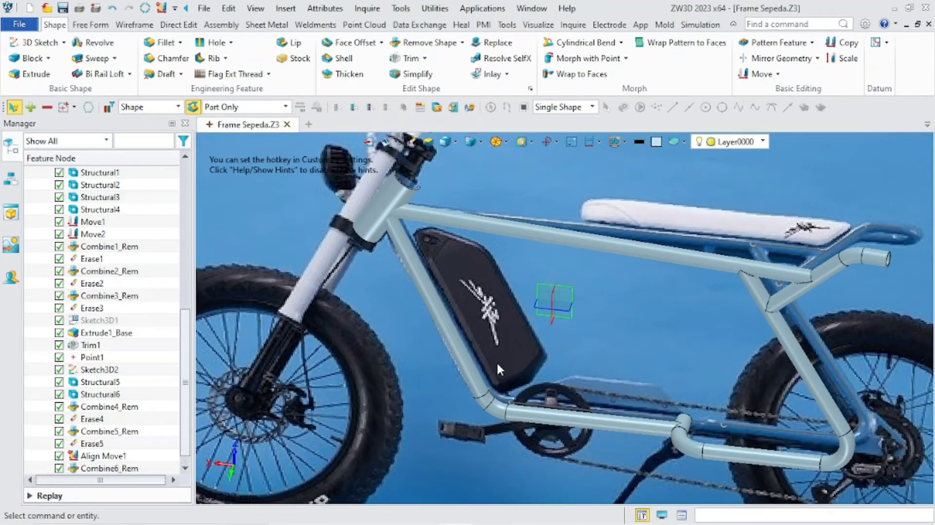
pyautogui.click(461, 42)
pyautogui.click(431, 63)
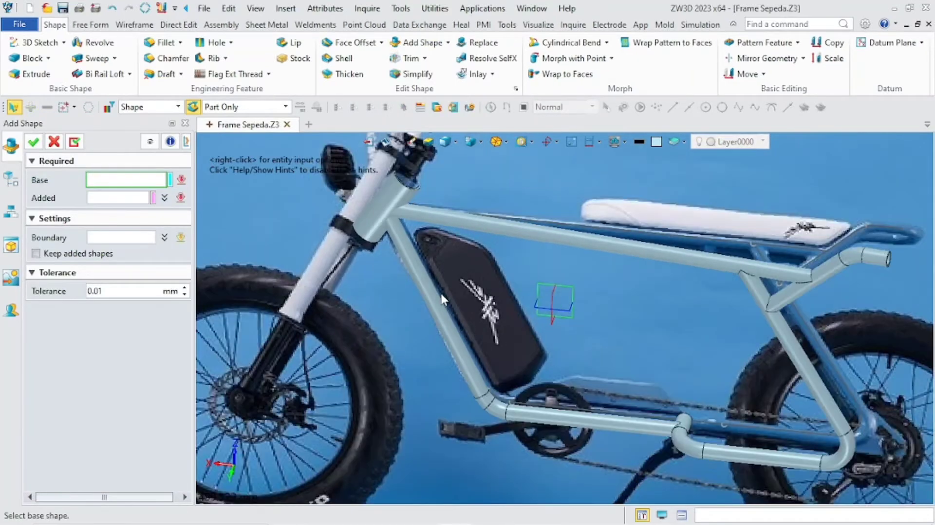
pyautogui.moveTo(440, 293); pyautogui.dragTo(433, 312, button='right')
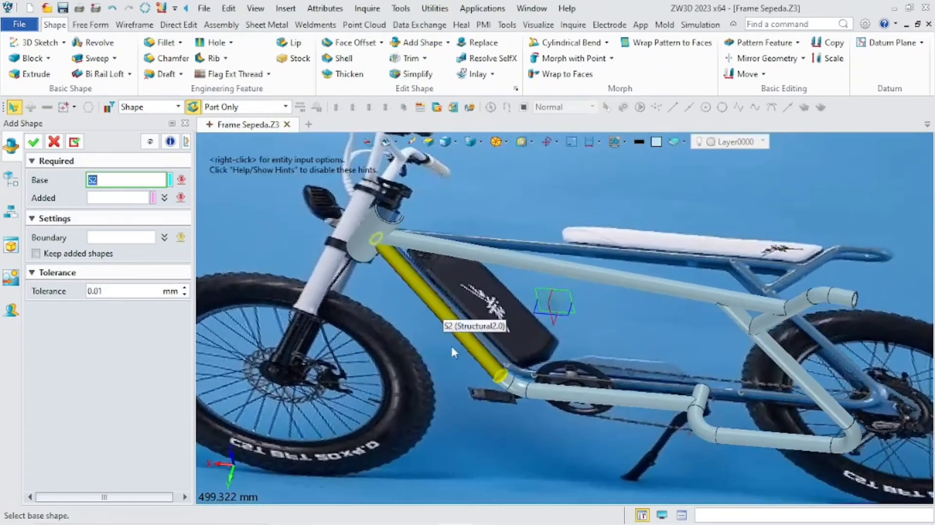
pyautogui.scroll(2, 453, 348)
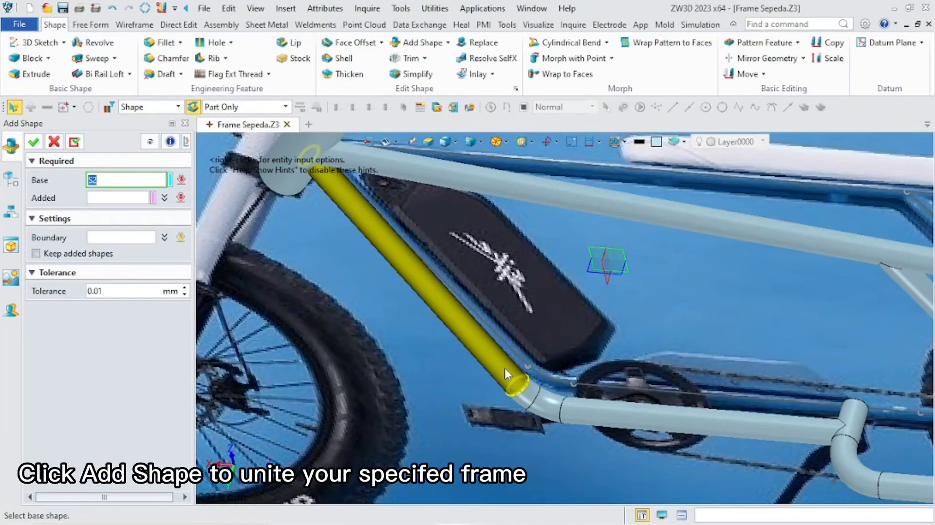
pyautogui.click(505, 368)
pyautogui.scroll(3, 513, 405)
pyautogui.click(529, 402)
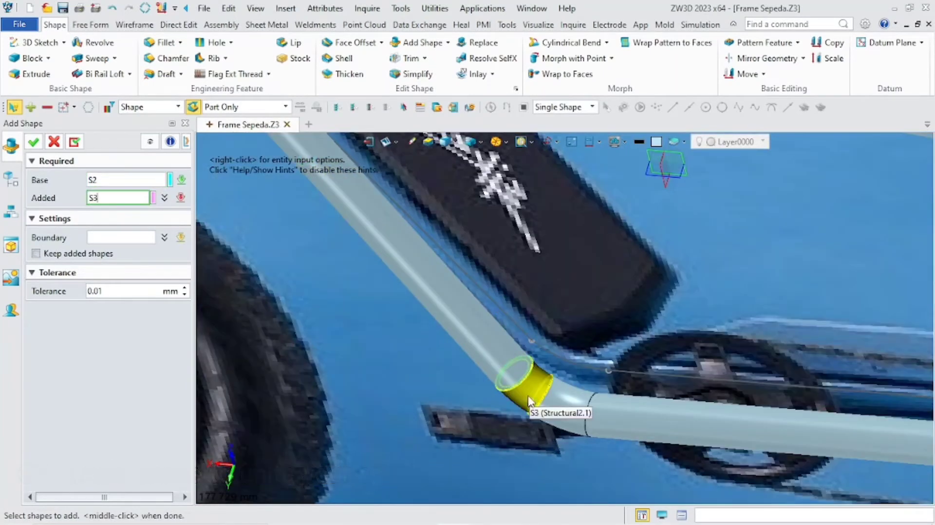
pyautogui.scroll(-3, 529, 402)
pyautogui.scroll(3, 461, 402)
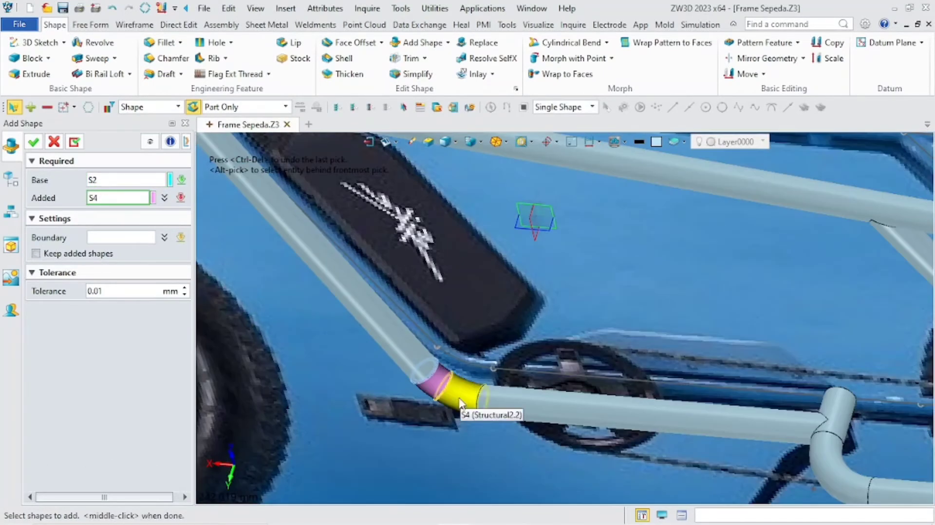
pyautogui.click(686, 429)
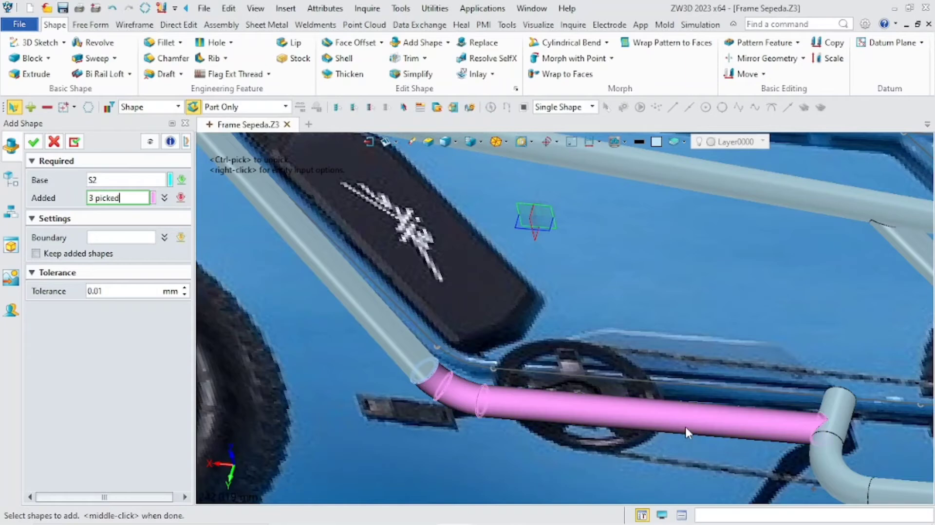
pyautogui.click(74, 141)
# Unite the short rear stub S15 with the two bends, the rear lower tube and the diagonal rear tube using Add Shape
pyautogui.scroll(-3, 569, 355)
pyautogui.scroll(4, 633, 390)
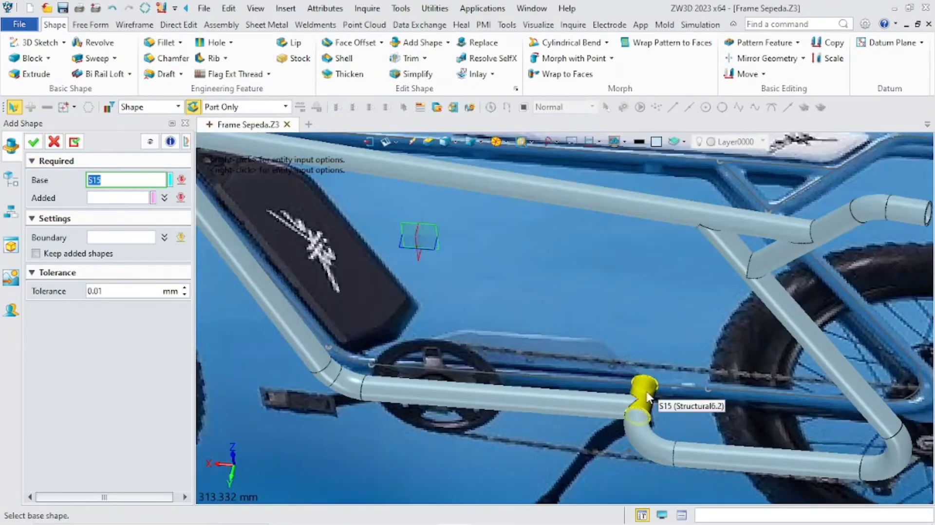
pyautogui.click(648, 396)
pyautogui.click(653, 435)
pyautogui.click(787, 457)
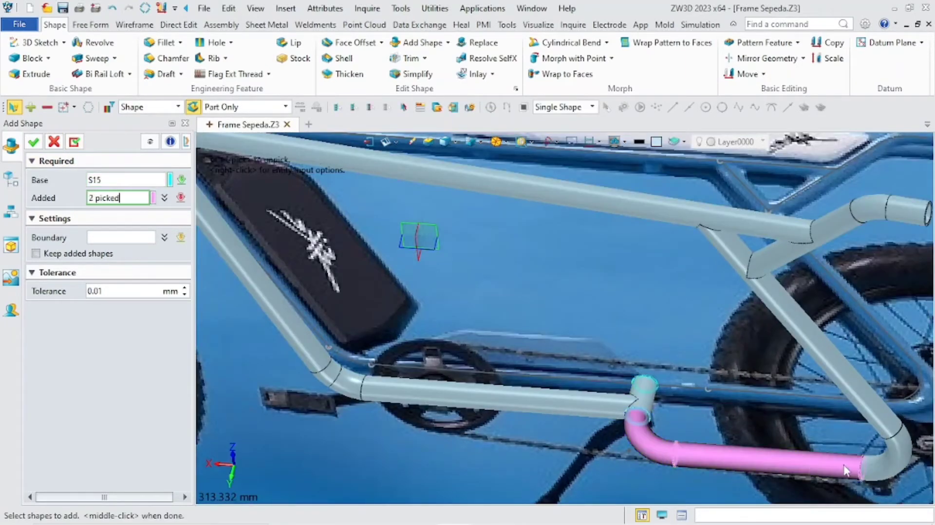
pyautogui.click(873, 470)
pyautogui.click(863, 404)
pyautogui.moveTo(659, 338); pyautogui.dragTo(465, 343, button='middle')
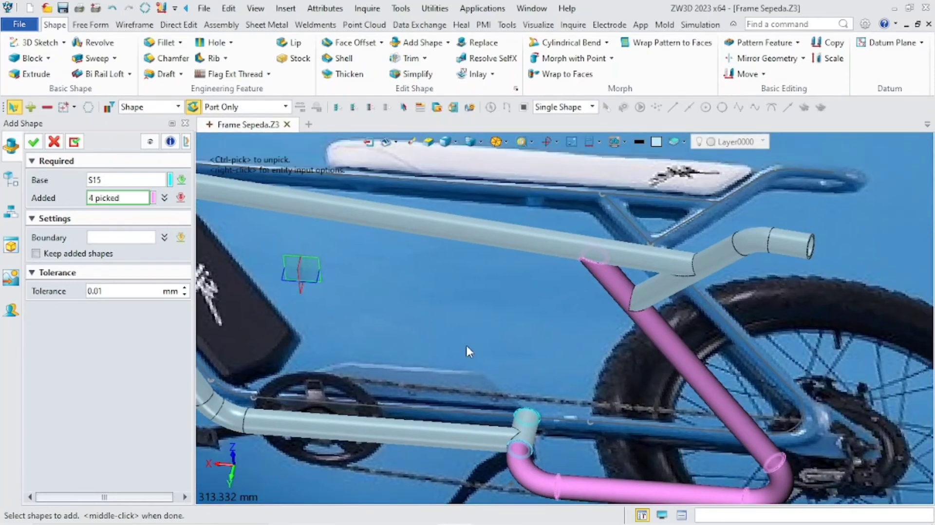
pyautogui.click(74, 142)
# Unite the upper rear strut S8 with its bend and the short end tube using Add Shape
pyautogui.scroll(-3, 441, 309)
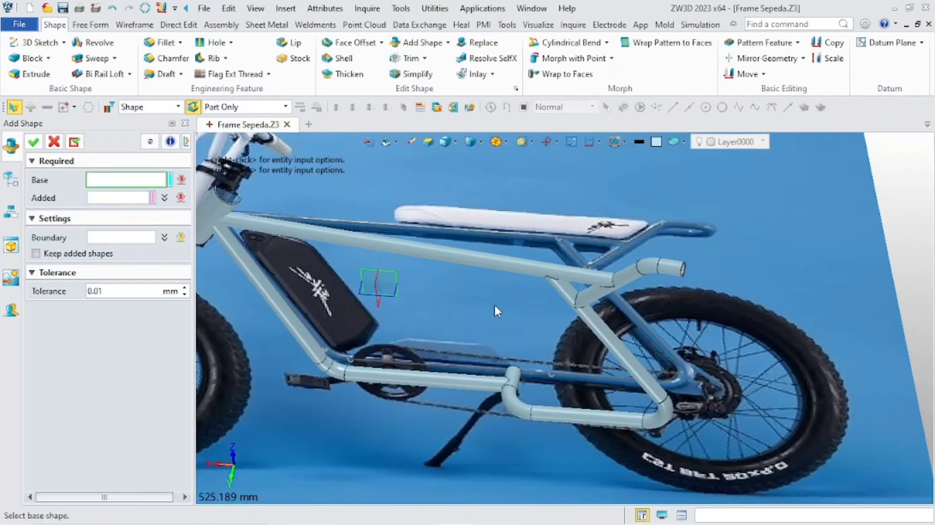
pyautogui.scroll(5, 493, 303)
pyautogui.click(629, 335)
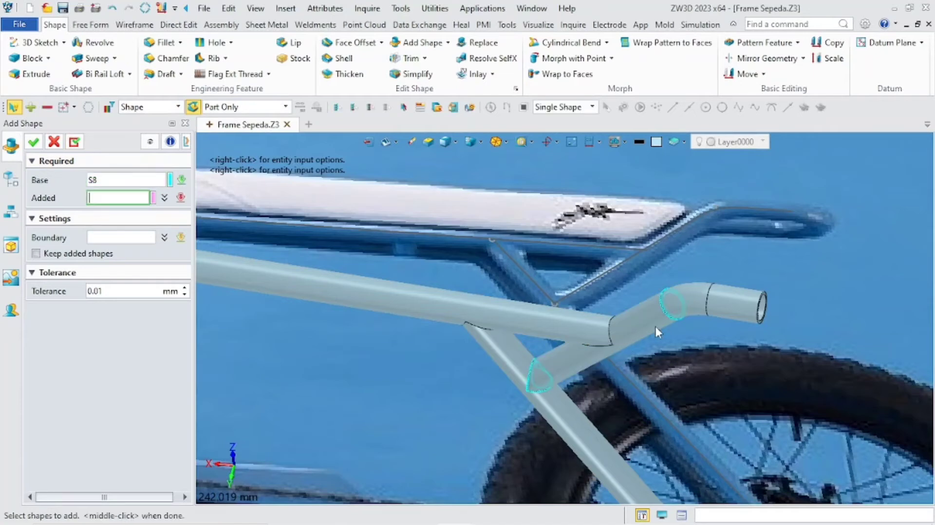
pyautogui.click(692, 302)
pyautogui.click(748, 305)
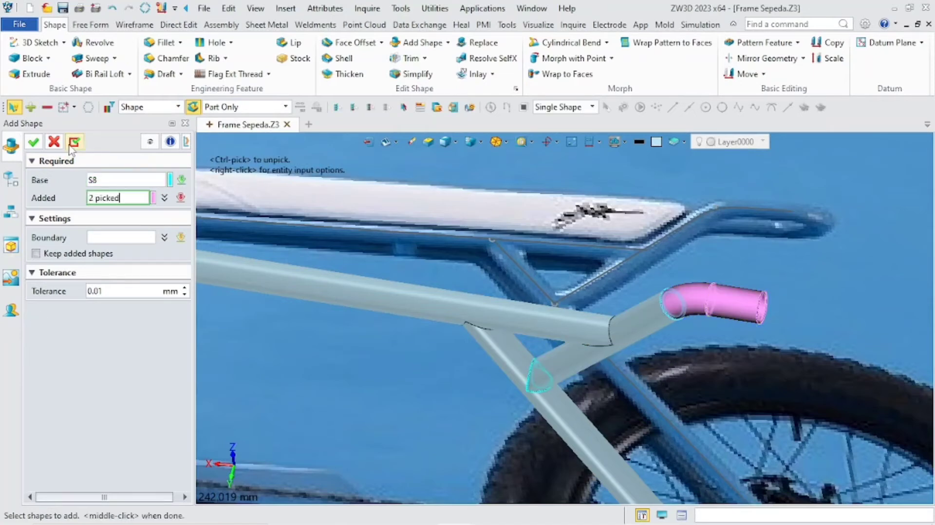
pyautogui.click(34, 142)
# Use Remove Shape to cut the top tube's front end with the head tube, keeping the removed shapes
pyautogui.scroll(-3, 343, 310)
pyautogui.moveTo(349, 382); pyautogui.dragTo(271, 343, button='middle')
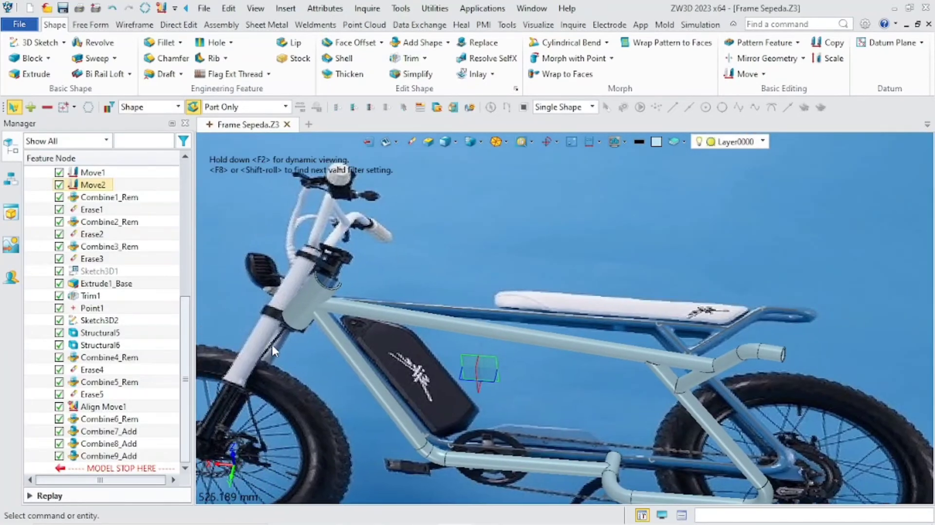
pyautogui.scroll(-2, 269, 338)
pyautogui.scroll(8, 428, 279)
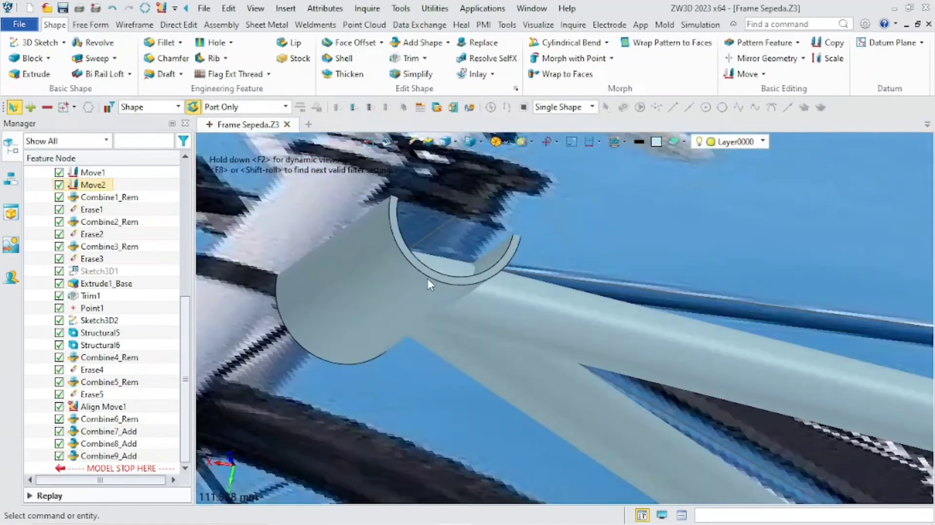
pyautogui.click(447, 42)
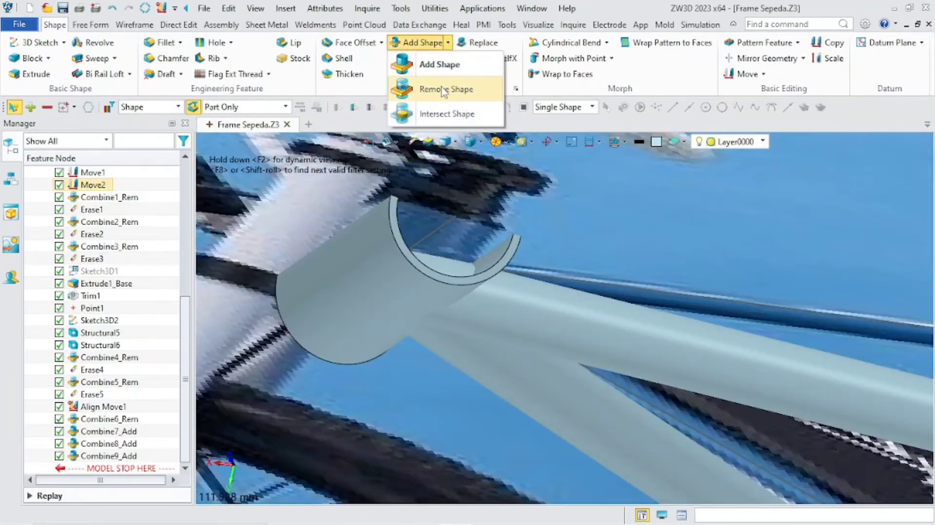
pyautogui.click(438, 88)
pyautogui.click(512, 316)
pyautogui.click(422, 302)
pyautogui.moveTo(420, 366); pyautogui.dragTo(312, 253, button='middle')
pyautogui.click(81, 145)
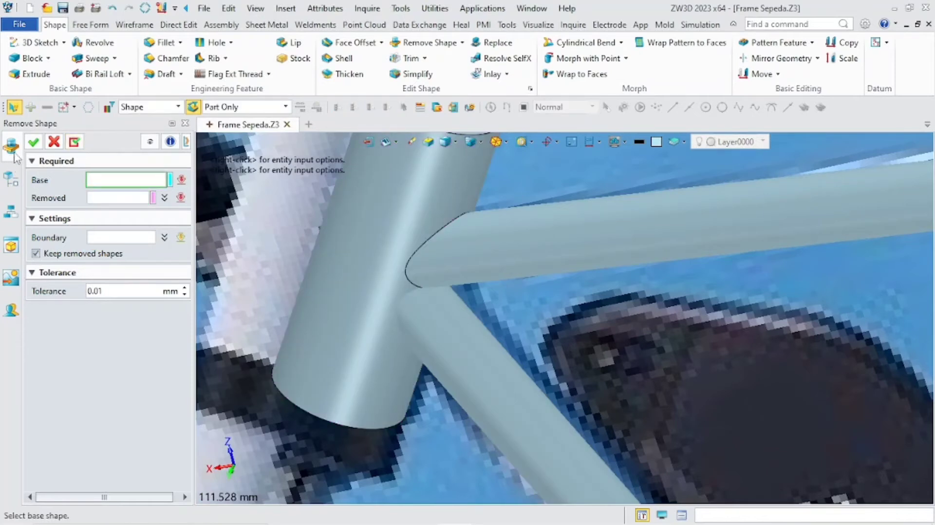
pyautogui.click(438, 350)
pyautogui.press('Escape')
pyautogui.press('Escape')
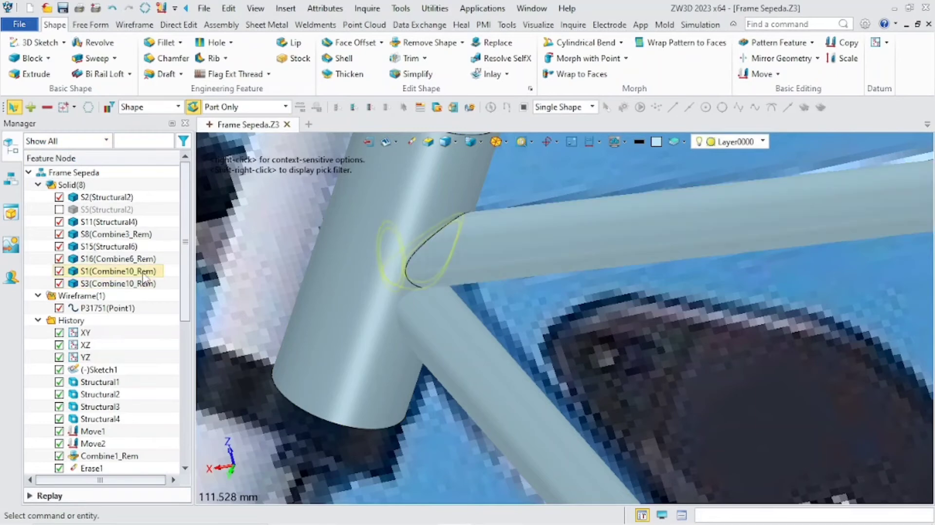
# Delete the leftover top tube piece S1(Combine10_Rem) from the solids
pyautogui.click(144, 277)
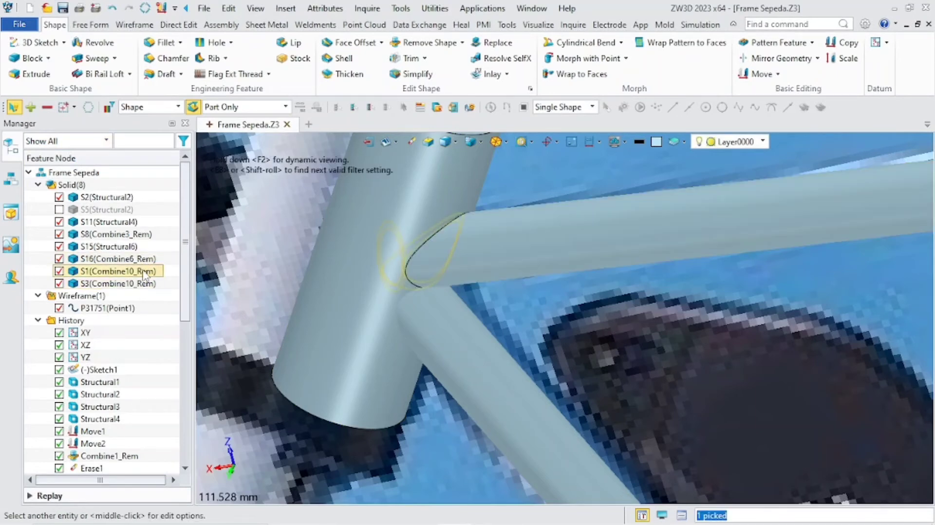
pyautogui.press('Delete')
# Use Remove Shape to cut the front down tube S2 with the head tube, keeping the removed shapes
pyautogui.scroll(-3, 382, 242)
pyautogui.moveTo(382, 251); pyautogui.dragTo(384, 305, button='middle')
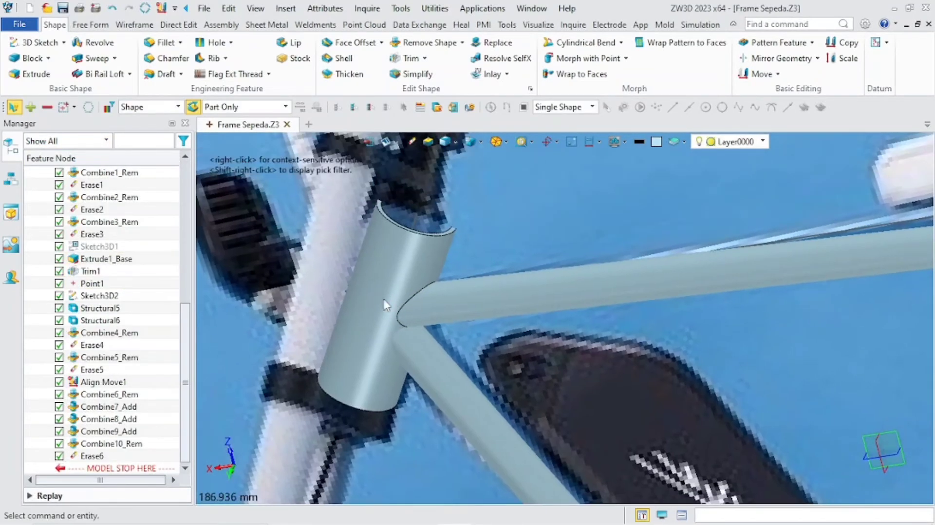
pyautogui.scroll(3, 384, 307)
pyautogui.click(424, 43)
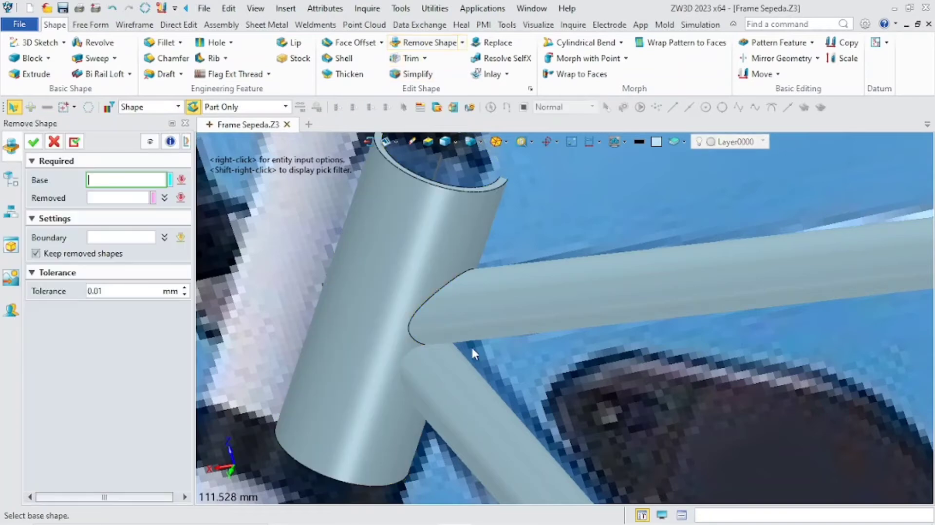
pyautogui.click(443, 399)
pyautogui.click(371, 364)
pyautogui.click(371, 364)
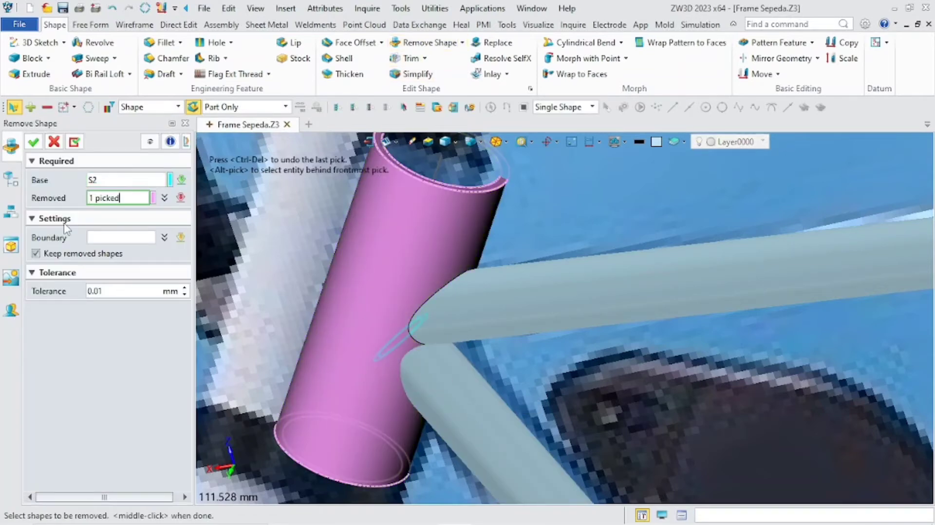
pyautogui.click(33, 141)
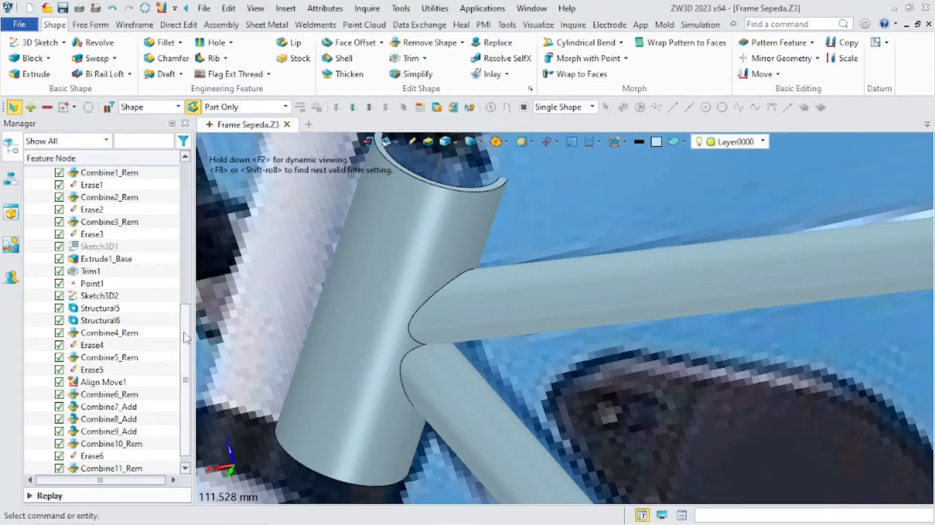
# Delete the leftover down tube piece S1(Combine11_Rem) from the solids
pyautogui.moveTo(187, 338); pyautogui.dragTo(174, 188)
pyautogui.doubleClick(144, 286)
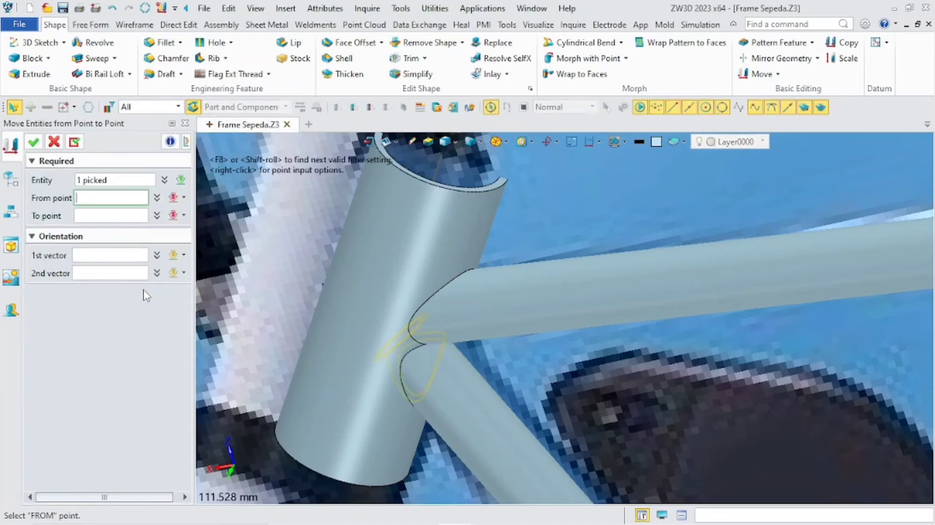
pyautogui.click(54, 142)
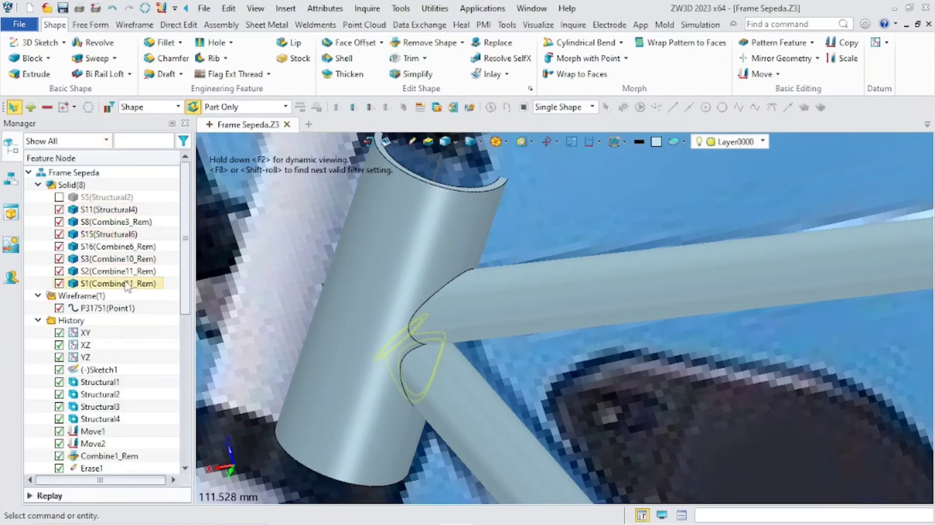
# Mirror the five frame tube shapes, without the head tube, about the XZ plane as an associative copy
pyautogui.scroll(-9, 125, 282)
pyautogui.scroll(-9, 438, 322)
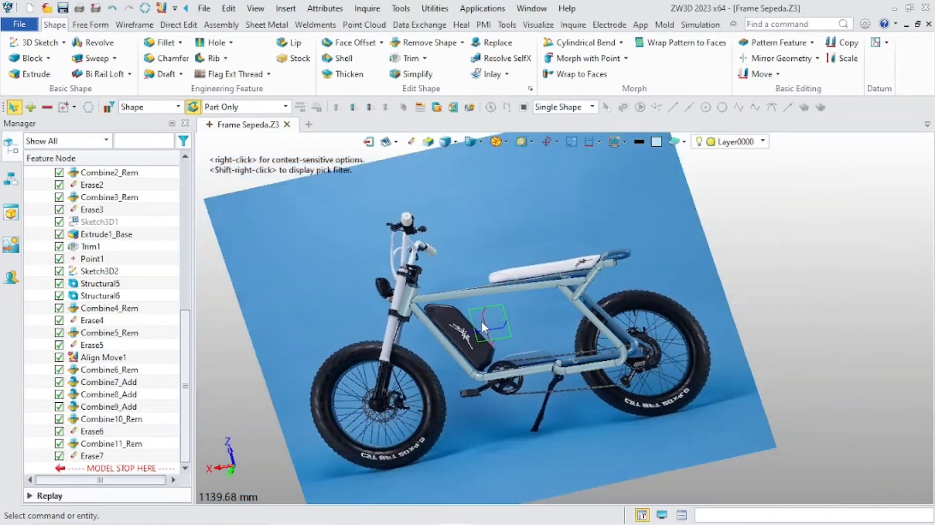
pyautogui.moveTo(481, 322)
pyautogui.mouseDown(button='right')
pyautogui.moveTo(498, 330)
pyautogui.moveTo(488, 335)
pyautogui.mouseUp(button='right')
pyautogui.scroll(4, 494, 326)
pyautogui.scroll(-1, 491, 338)
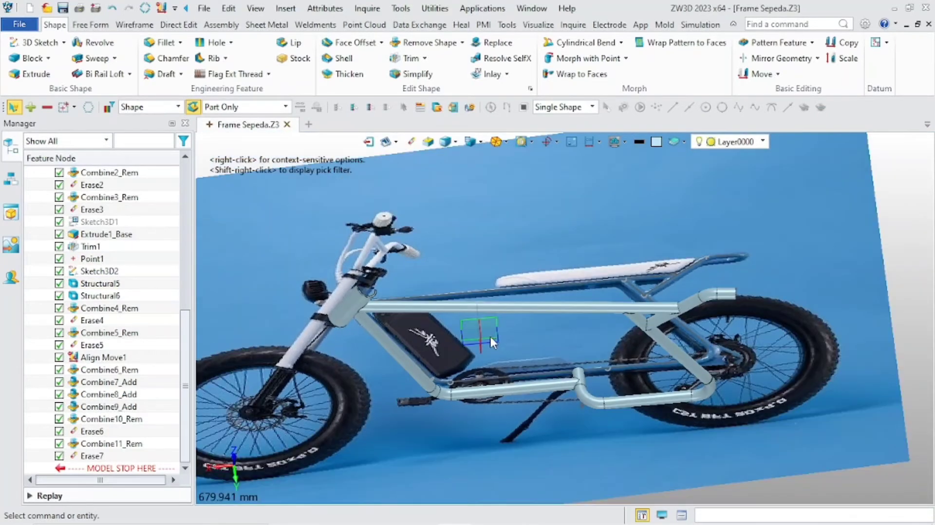
pyautogui.scroll(1, 490, 338)
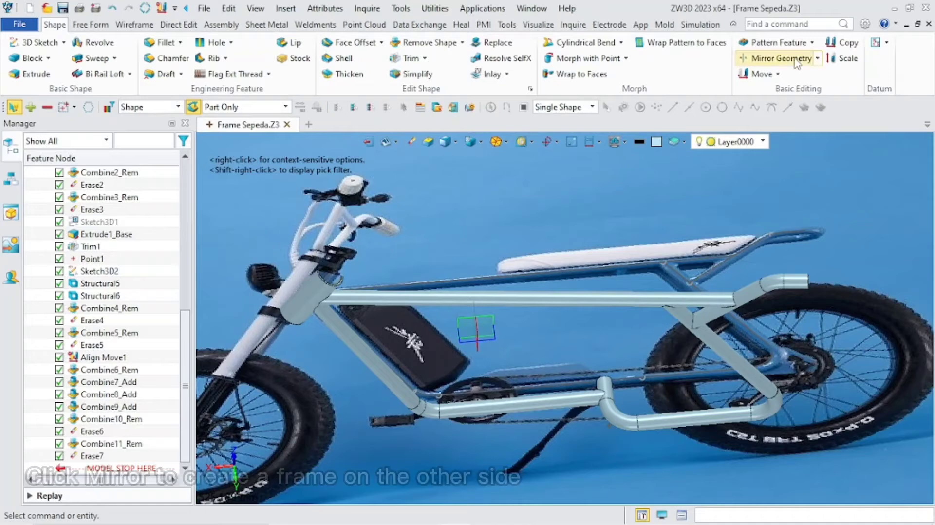
pyautogui.click(779, 58)
pyautogui.moveTo(378, 409); pyautogui.dragTo(428, 419)
pyautogui.scroll(-2, 530, 331)
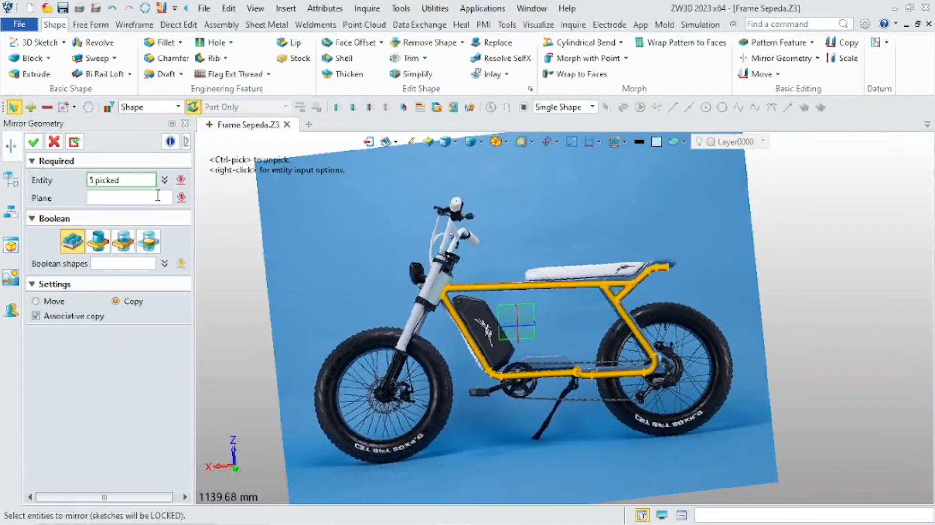
pyautogui.middleClick(605, 346)
pyautogui.scroll(5, 546, 332)
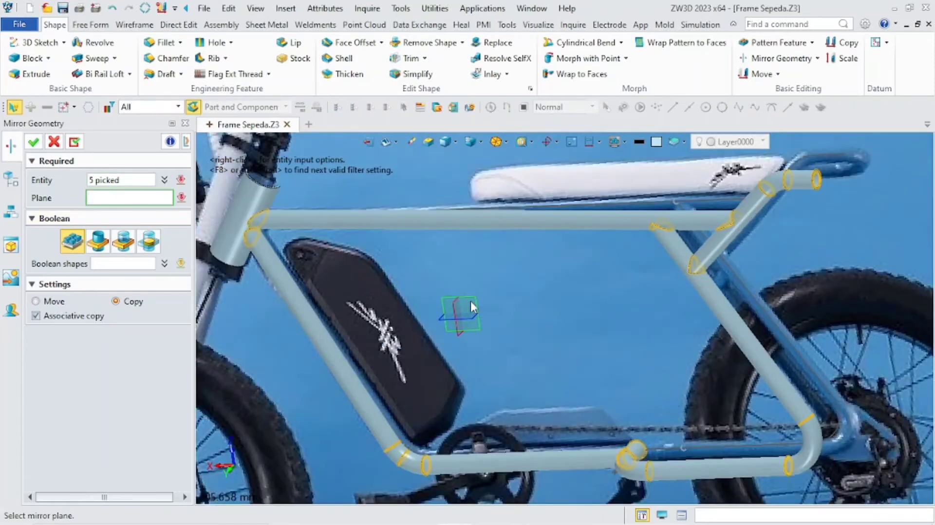
pyautogui.click(473, 304)
pyautogui.scroll(-3, 585, 342)
pyautogui.moveTo(589, 335); pyautogui.dragTo(604, 272, button='right')
pyautogui.middleClick(330, 336)
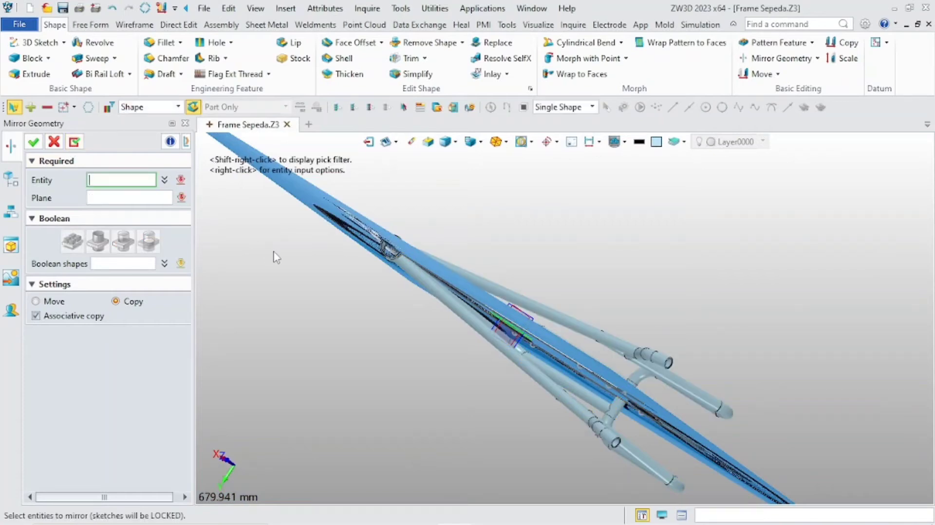
pyautogui.moveTo(330, 330); pyautogui.dragTo(209, 290, button='right')
pyautogui.click(55, 143)
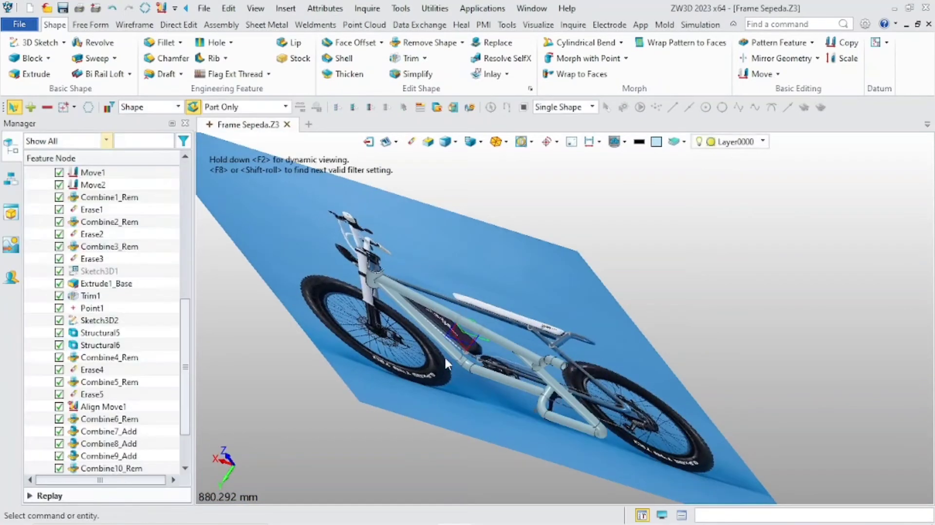
# Hide Sketch1, which holds the bicycle reference image
pyautogui.scroll(3, 445, 356)
pyautogui.moveTo(465, 365); pyautogui.dragTo(519, 339, button='right')
pyautogui.scroll(7, 189, 337)
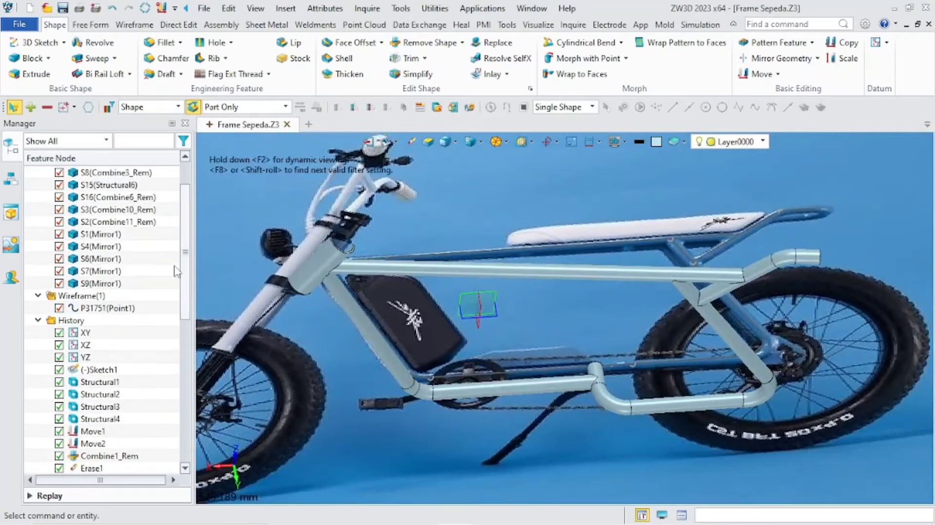
pyautogui.click(90, 370)
pyautogui.rightClick(105, 369)
pyautogui.click(139, 30)
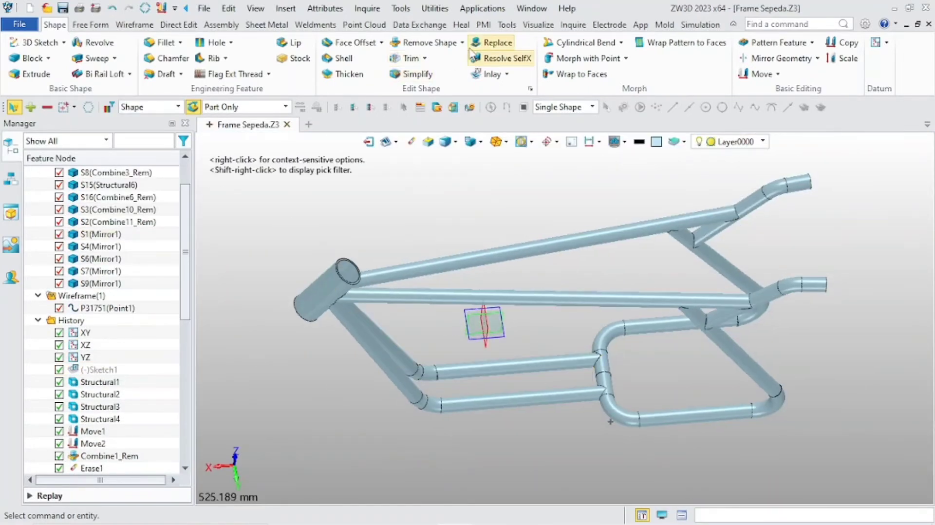
# Unite the rear lower tube assembly S15 with its mirrored counterpart using Add Shape
pyautogui.click(461, 42)
pyautogui.click(441, 66)
pyautogui.scroll(2, 609, 355)
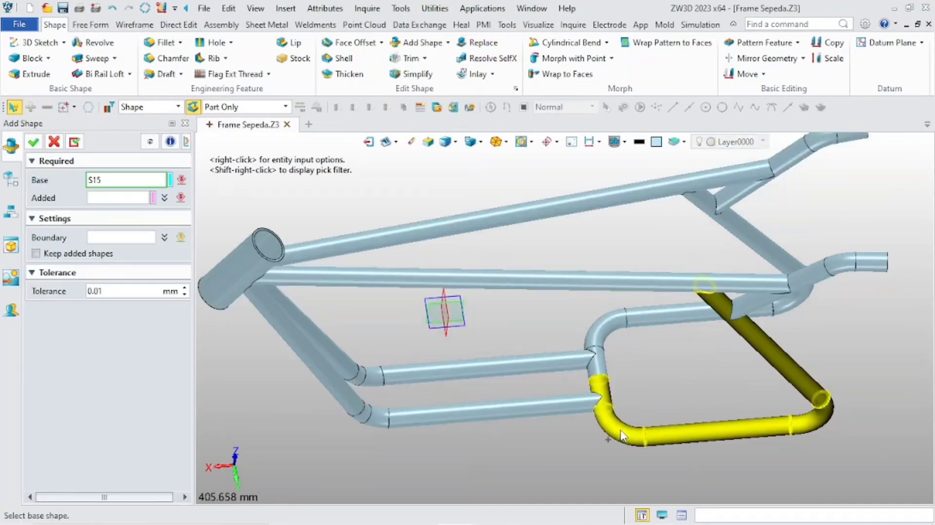
pyautogui.click(608, 417)
pyautogui.click(596, 337)
pyautogui.moveTo(670, 365); pyautogui.dragTo(682, 348, button='right')
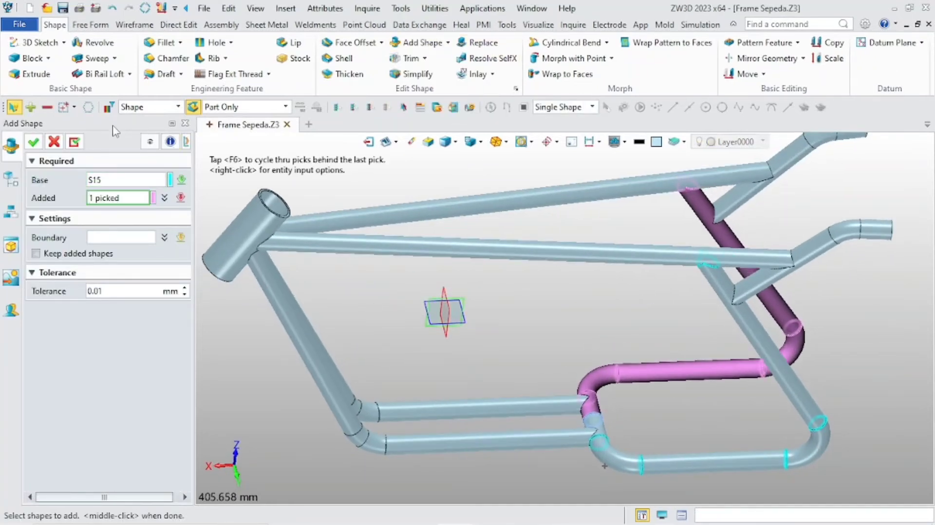
pyautogui.click(40, 146)
pyautogui.scroll(-2, 525, 353)
pyautogui.moveTo(528, 354); pyautogui.dragTo(530, 342, button='right')
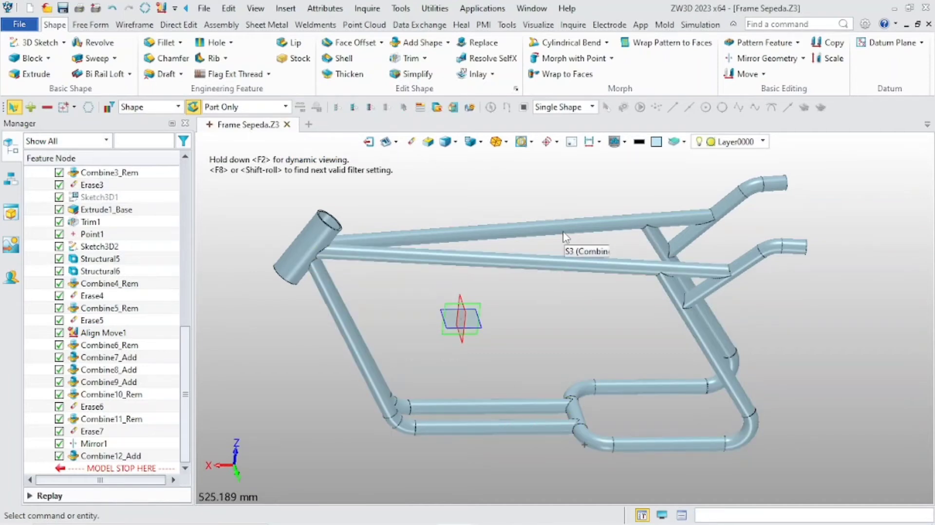
# Start a new 3D sketch for connecting the two open tube ends at the back of the frame
pyautogui.scroll(-2, 599, 294)
pyautogui.moveTo(597, 293); pyautogui.dragTo(569, 311, button='right')
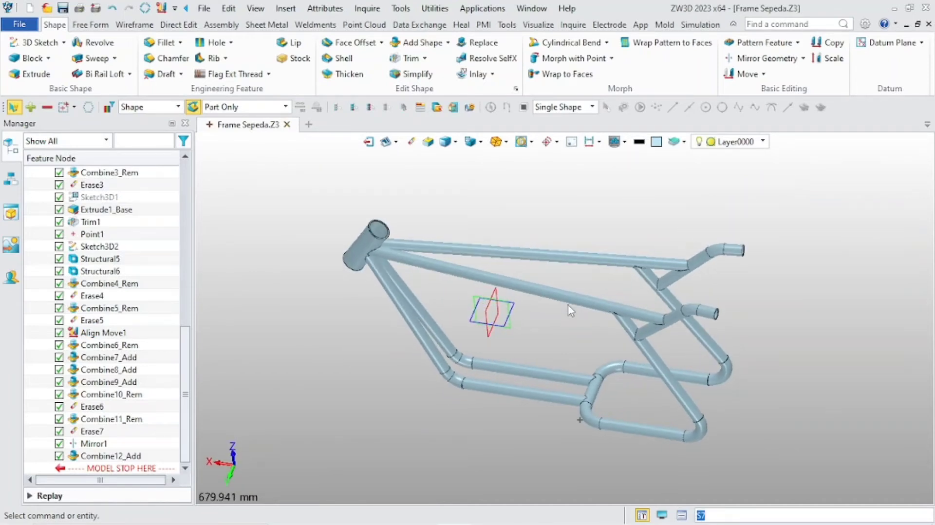
pyautogui.scroll(1, 704, 259)
pyautogui.moveTo(703, 259); pyautogui.dragTo(684, 254, button='right')
pyautogui.scroll(1, 676, 309)
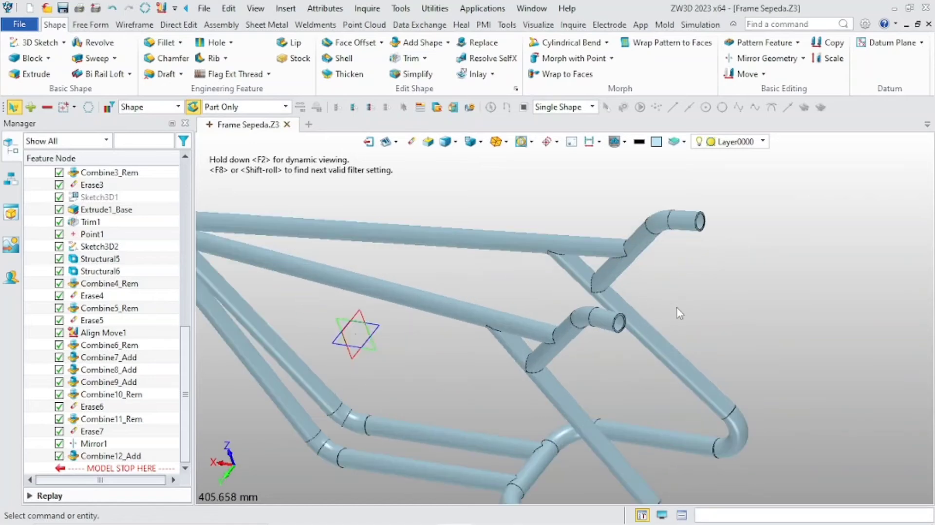
pyautogui.scroll(-1, 706, 310)
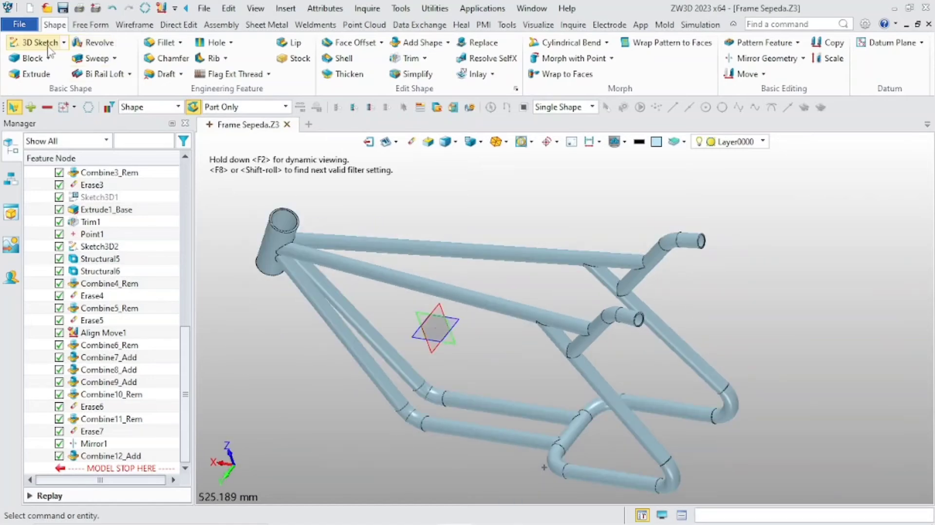
pyautogui.click(48, 47)
pyautogui.scroll(-1, 638, 240)
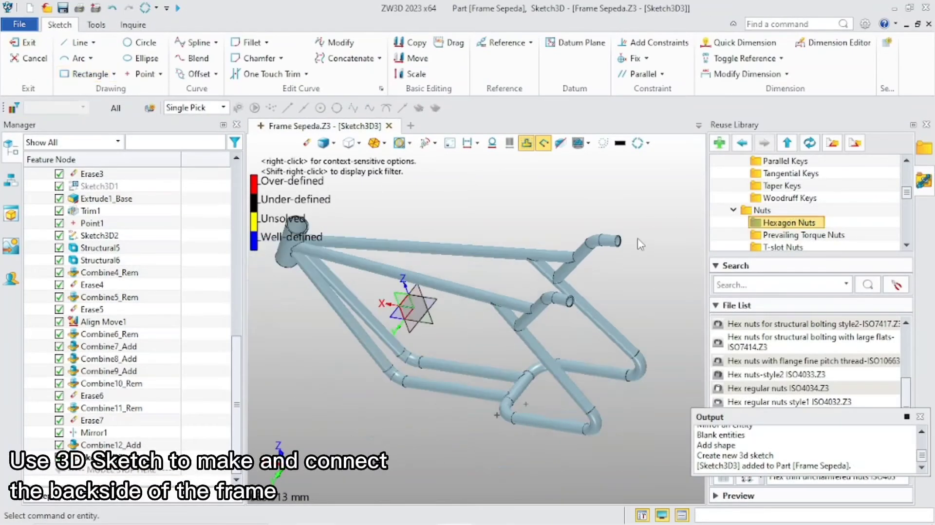
pyautogui.moveTo(638, 240); pyautogui.dragTo(567, 249, button='middle')
pyautogui.scroll(2, 560, 254)
pyautogui.scroll(2, 565, 233)
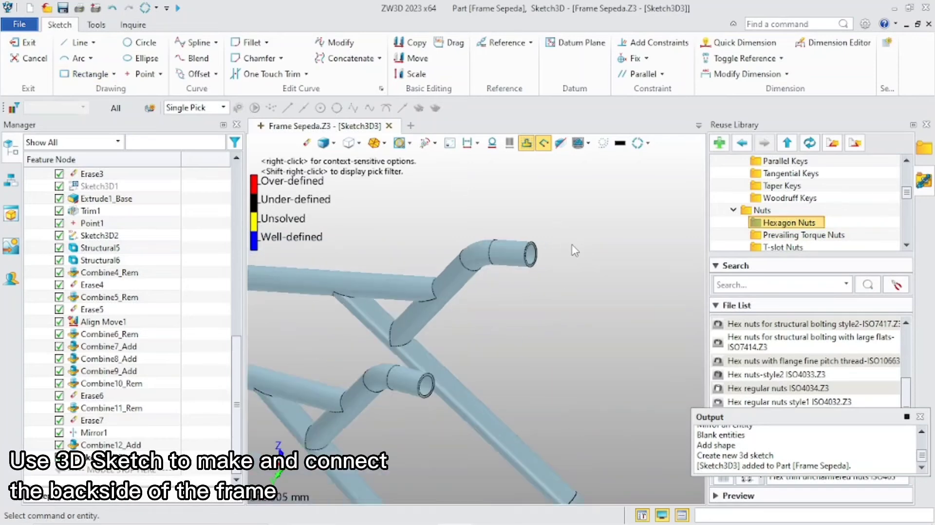
# Draw a 30 mm line rearward along X from the center of curvature of the upper rear tube end on the positive-Y side
pyautogui.click(77, 42)
pyautogui.scroll(-2, 410, 344)
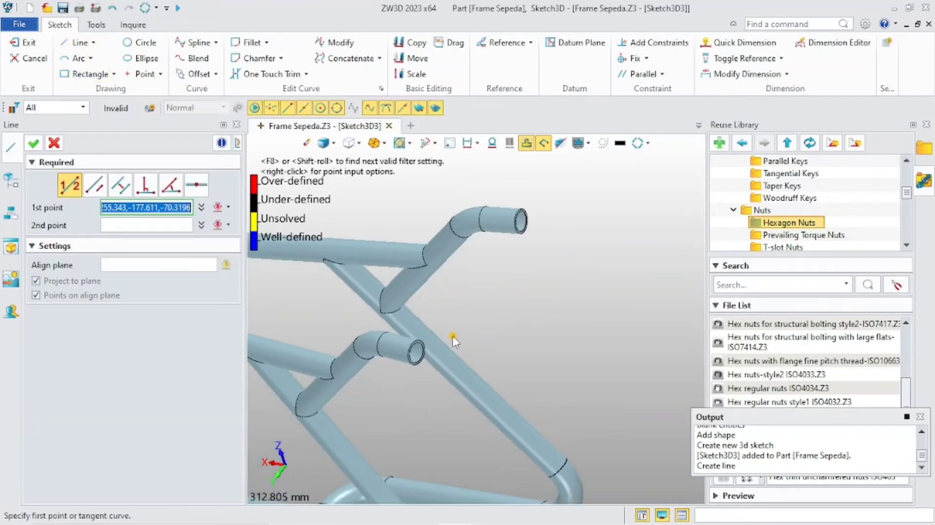
pyautogui.rightClick(452, 335)
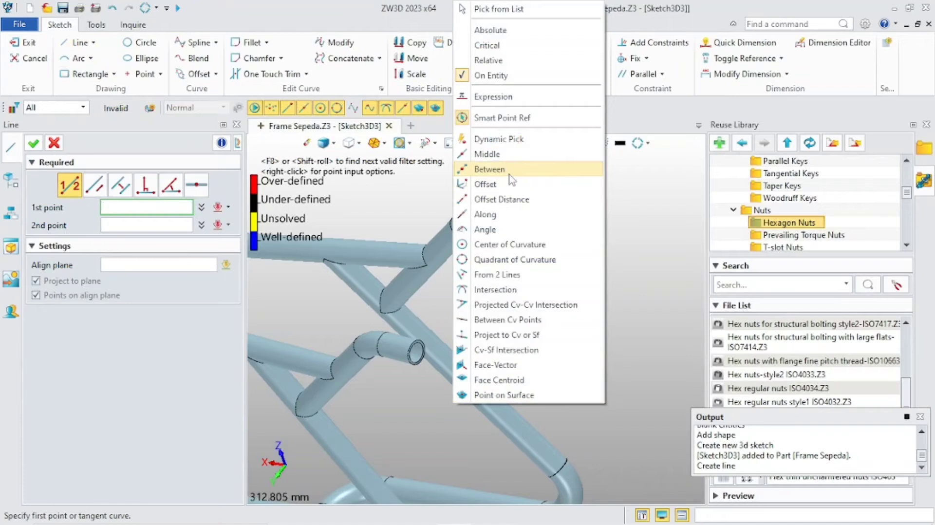
pyautogui.click(510, 244)
pyautogui.scroll(3, 466, 321)
pyautogui.click(414, 356)
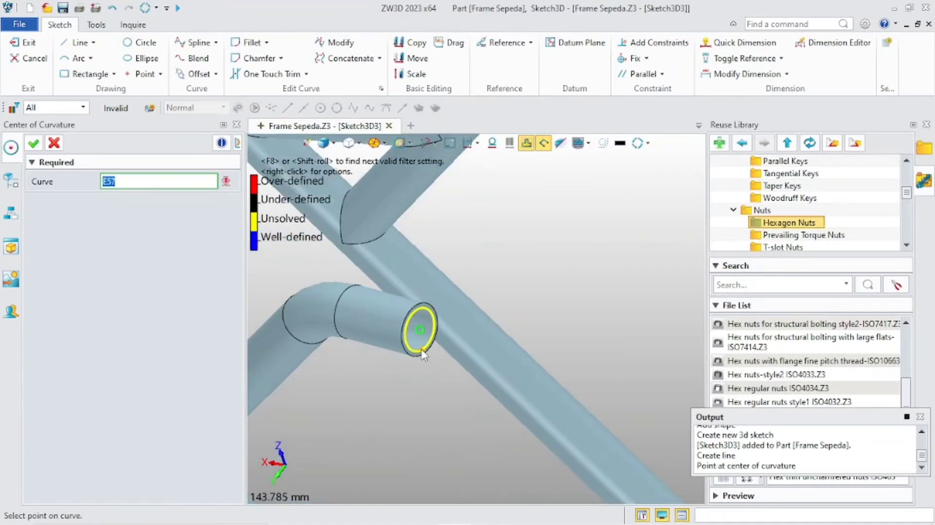
pyautogui.middleClick(422, 350)
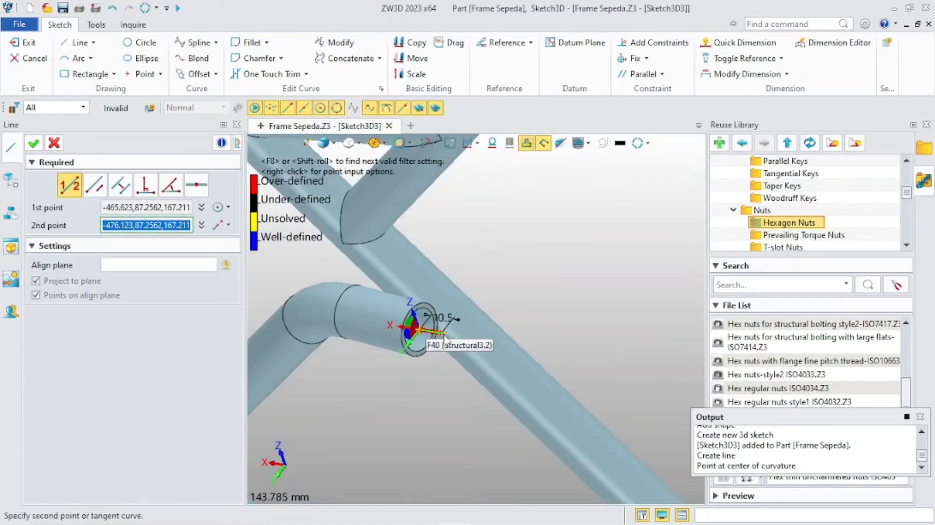
pyautogui.click(482, 340)
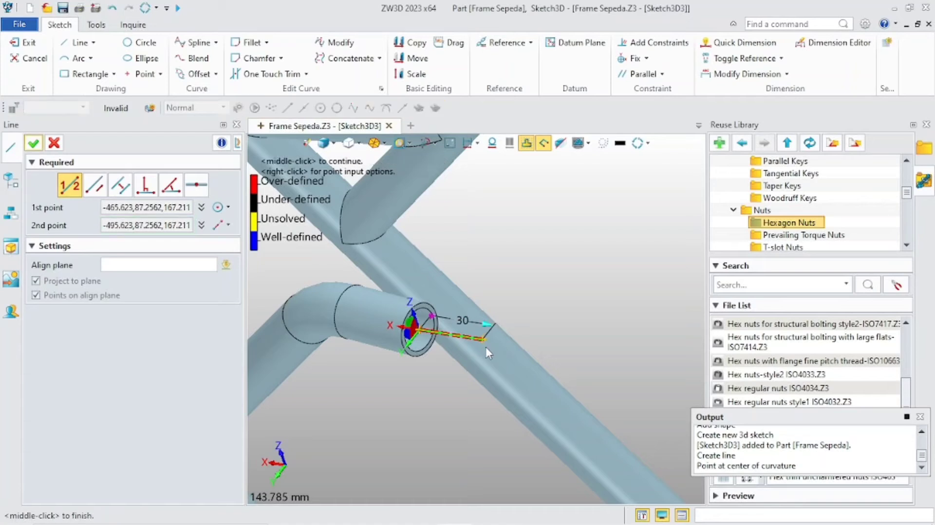
pyautogui.scroll(-3, 514, 293)
pyautogui.moveTo(525, 276); pyautogui.dragTo(491, 346, button='middle')
pyautogui.moveTo(491, 346); pyautogui.dragTo(504, 343, button='right')
pyautogui.scroll(-2, 504, 343)
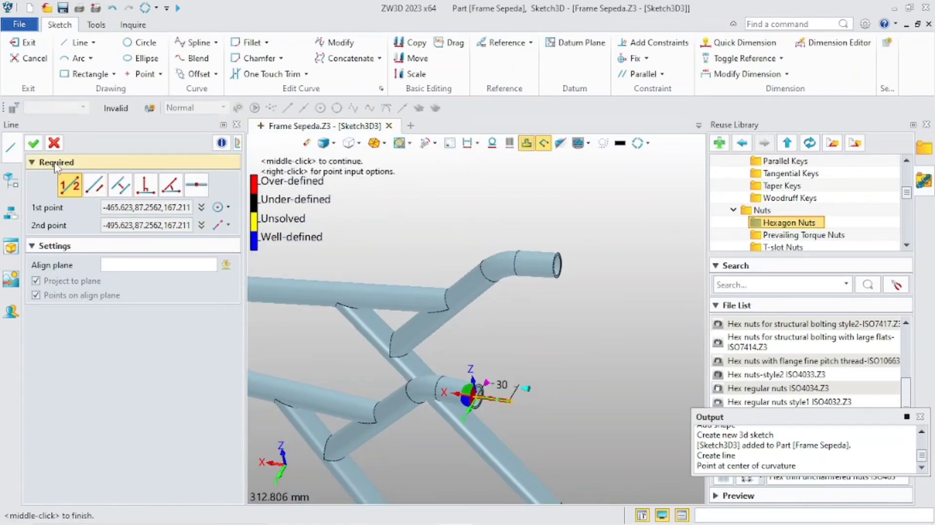
pyautogui.click(33, 143)
# Draw a matching 30 mm line rearward along X from the center of the open tube end on the negative-Y side
pyautogui.scroll(4, 362, 263)
pyautogui.click(80, 43)
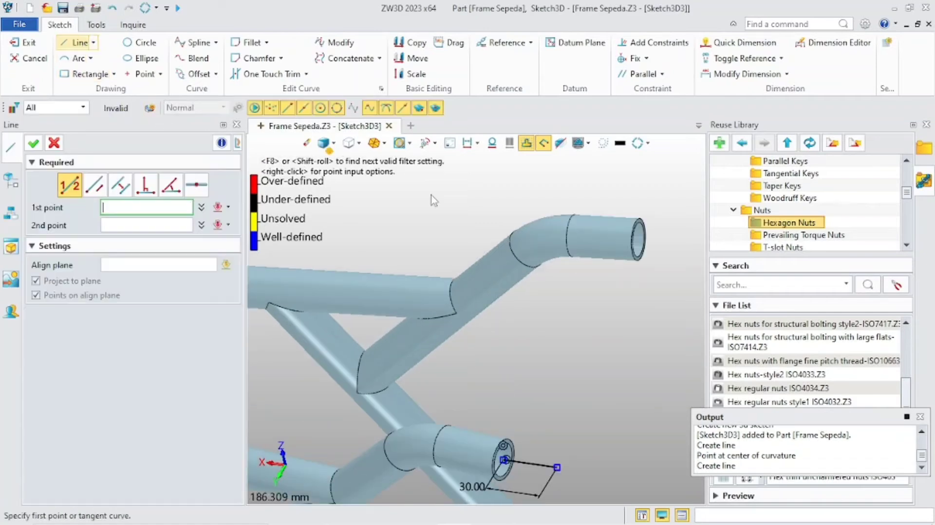
pyautogui.scroll(-2, 576, 305)
pyautogui.moveTo(576, 305); pyautogui.dragTo(482, 317, button='middle')
pyautogui.moveTo(482, 317); pyautogui.dragTo(508, 368, button='right')
pyautogui.scroll(-8, 507, 379)
pyautogui.middleClick(506, 375)
pyautogui.scroll(-4, 506, 374)
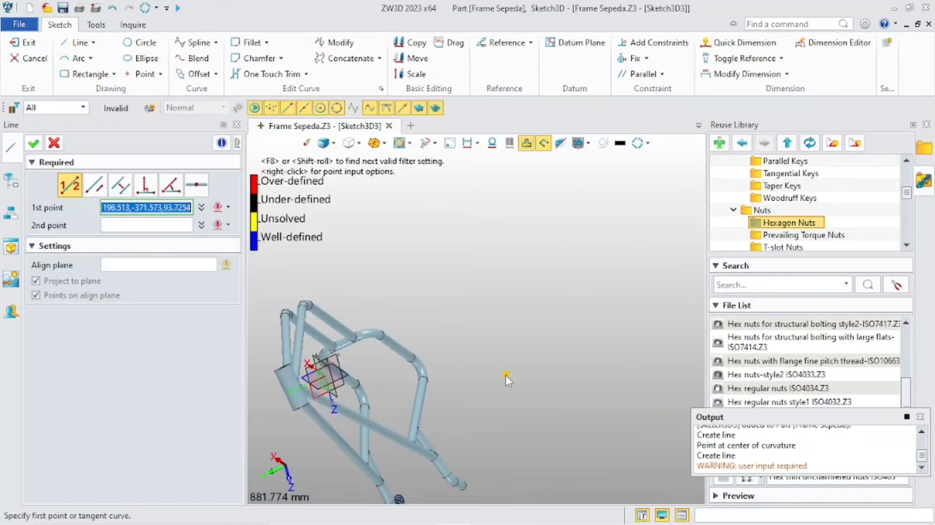
pyautogui.moveTo(454, 417); pyautogui.dragTo(486, 406, button='right')
pyautogui.scroll(3, 486, 408)
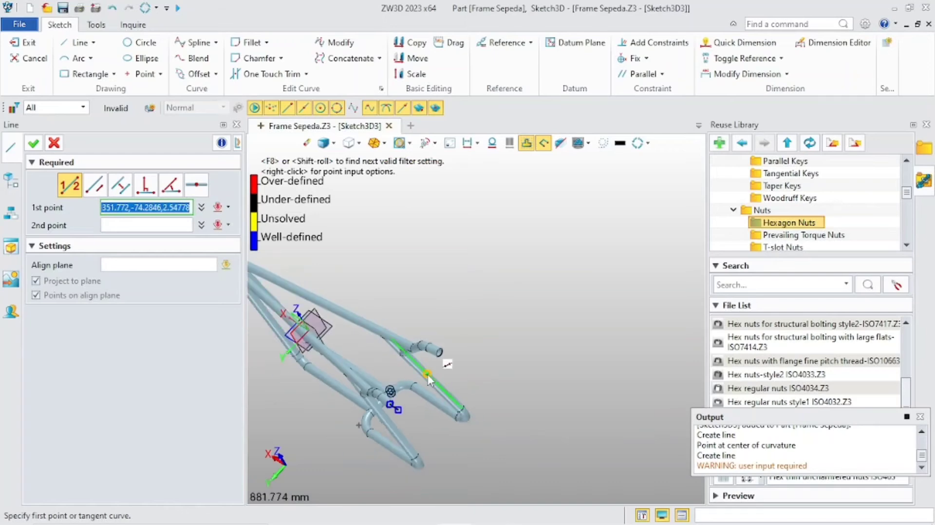
pyautogui.scroll(-1, 429, 376)
pyautogui.moveTo(440, 360); pyautogui.dragTo(469, 343, button='middle')
pyautogui.scroll(3, 470, 343)
pyautogui.rightClick(485, 358)
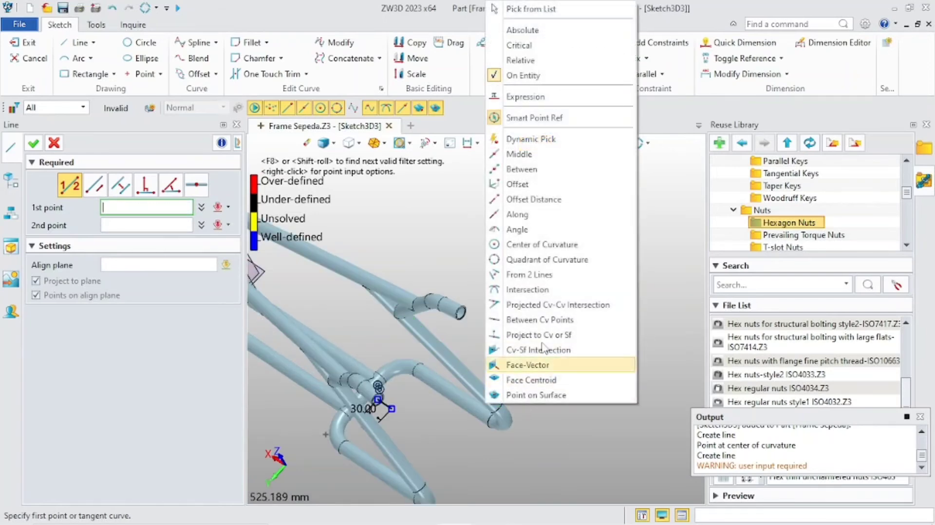
pyautogui.click(509, 246)
pyautogui.scroll(2, 489, 334)
pyautogui.click(430, 294)
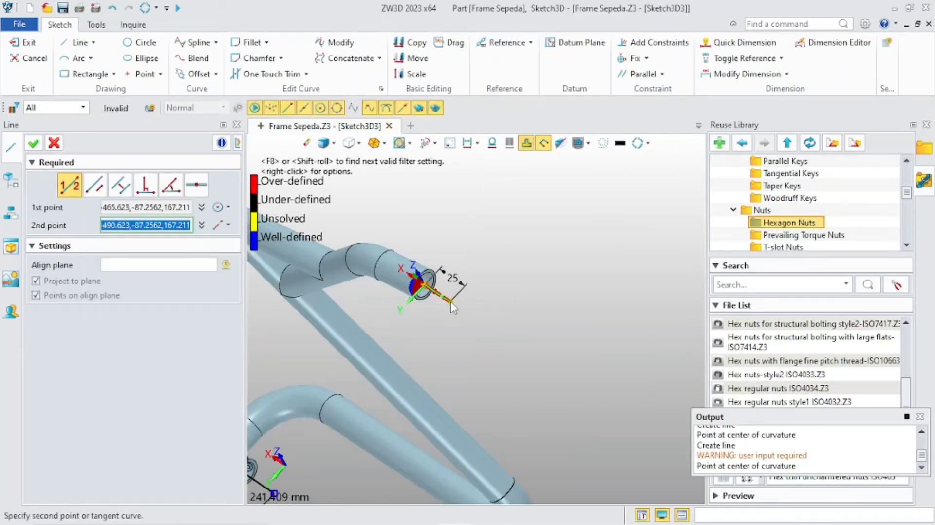
pyautogui.click(457, 306)
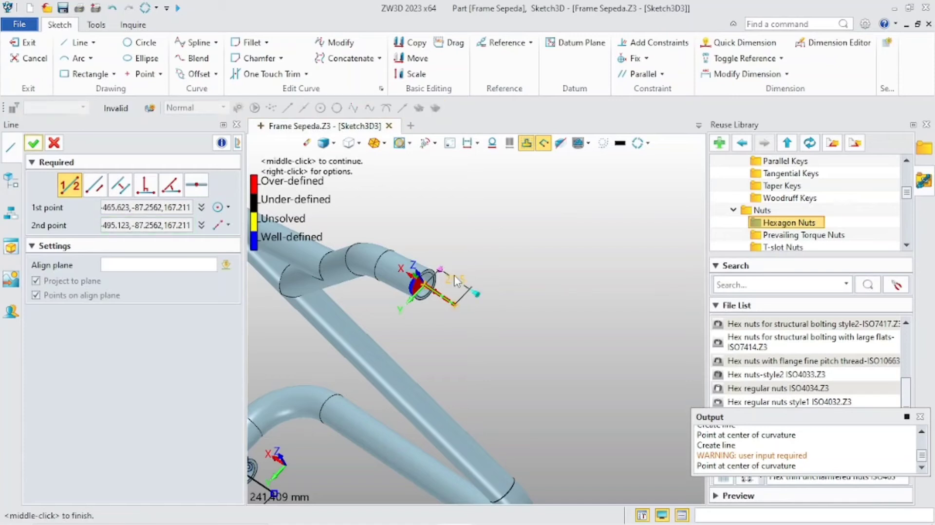
pyautogui.doubleClick(455, 276)
pyautogui.click(34, 143)
# Connect the free ends of the two 30 mm lines with a straight line across the back of the frame
pyautogui.click(81, 45)
pyautogui.scroll(3, 445, 307)
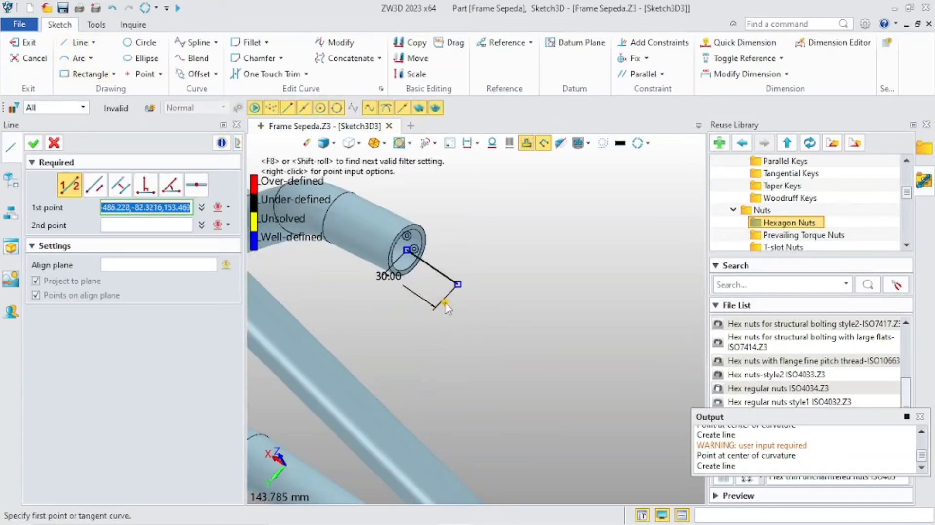
pyautogui.click(455, 287)
pyautogui.scroll(-5, 457, 340)
pyautogui.scroll(4, 389, 387)
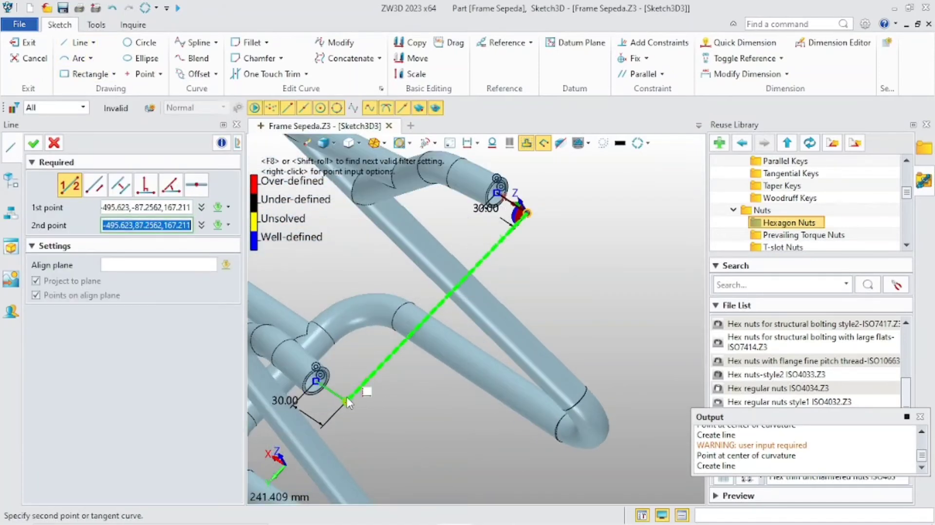
pyautogui.click(350, 398)
pyautogui.click(33, 142)
pyautogui.scroll(3, 453, 336)
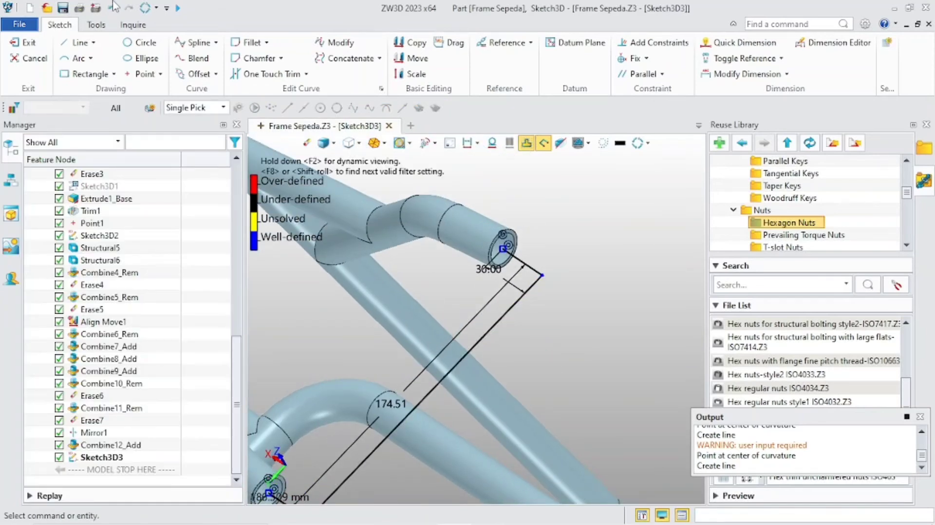
# Fillet the corner between the negative-Y side line and the cross line with a 29 mm radius
pyautogui.click(267, 42)
pyautogui.click(250, 42)
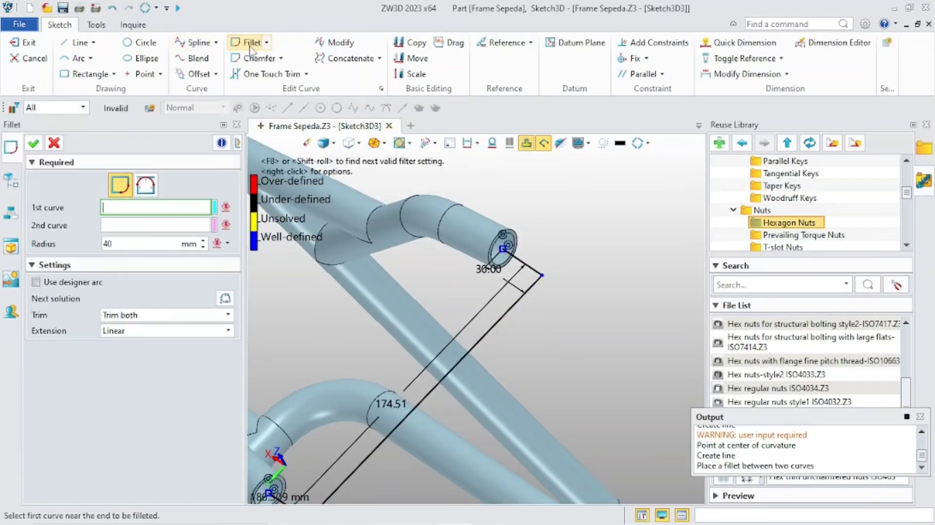
pyautogui.scroll(2, 505, 257)
pyautogui.click(506, 254)
pyautogui.click(549, 310)
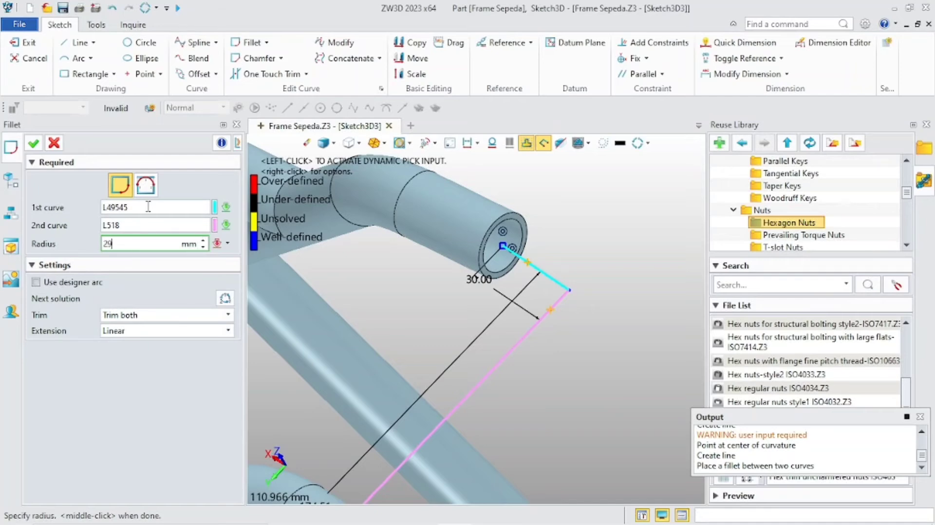
pyautogui.write('29')
pyautogui.press('Return')
pyautogui.scroll(1, 445, 337)
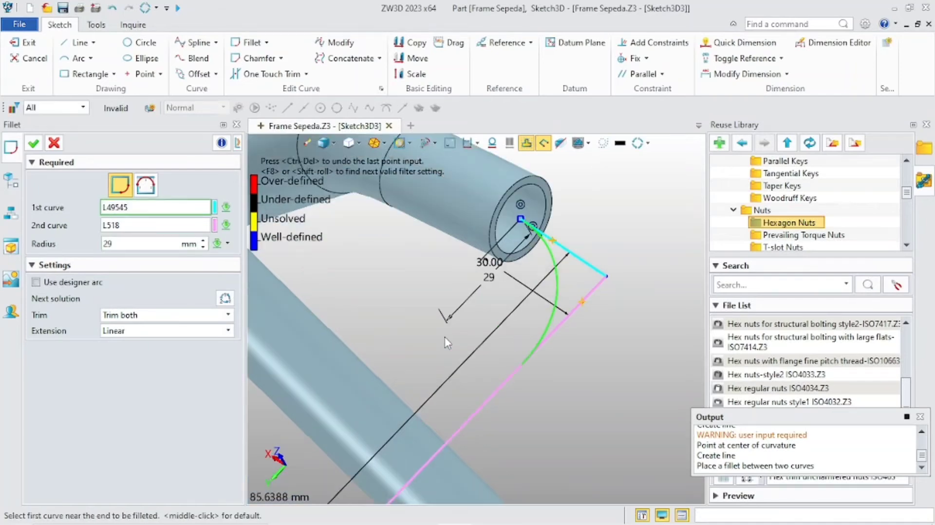
pyautogui.click(34, 143)
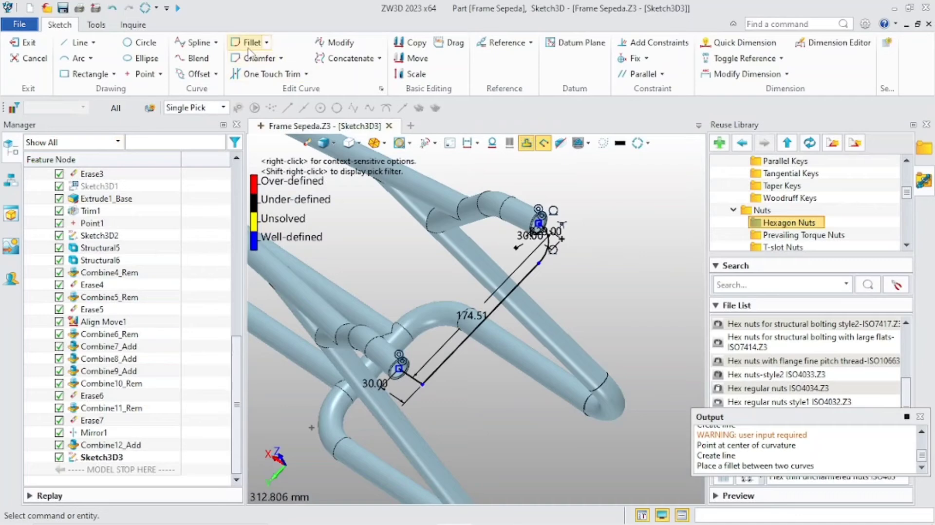
# Fillet the remaining corner on the positive-Y side with a 29 mm radius and exit the 3D sketch
pyautogui.click(250, 44)
pyautogui.scroll(1, 428, 355)
pyautogui.click(412, 334)
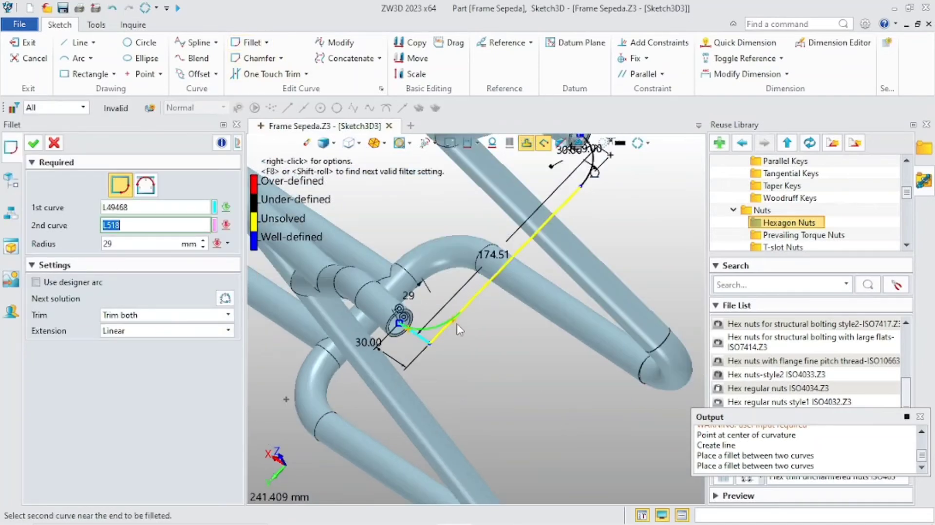
pyautogui.click(457, 323)
pyautogui.click(34, 143)
pyautogui.scroll(-3, 263, 277)
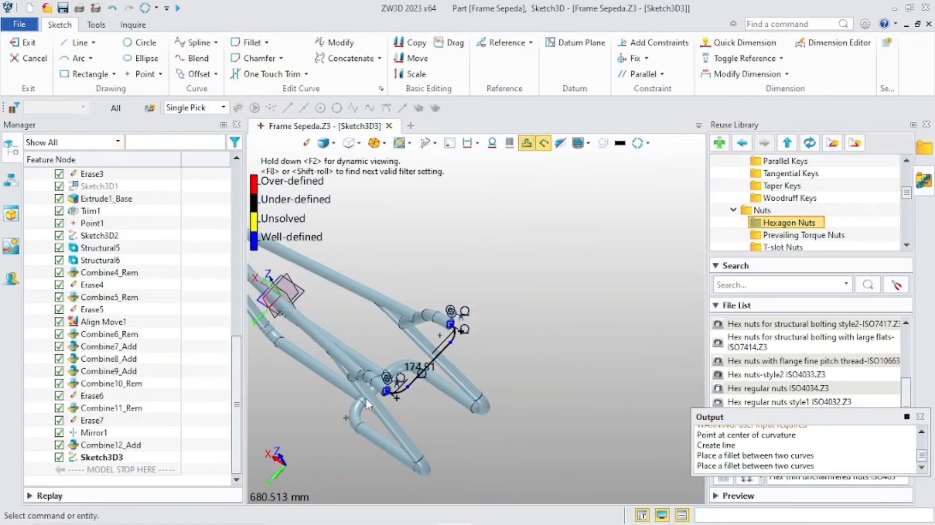
pyautogui.scroll(3, 422, 397)
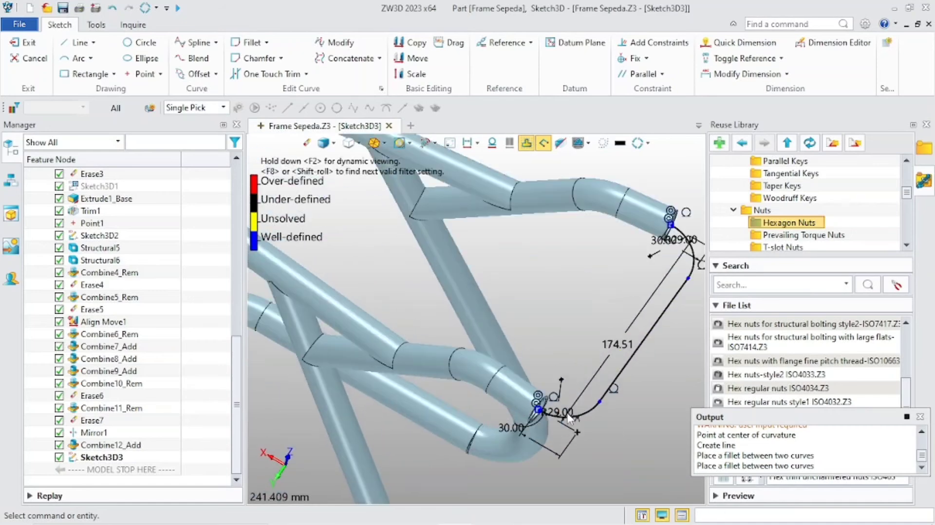
pyautogui.click(17, 50)
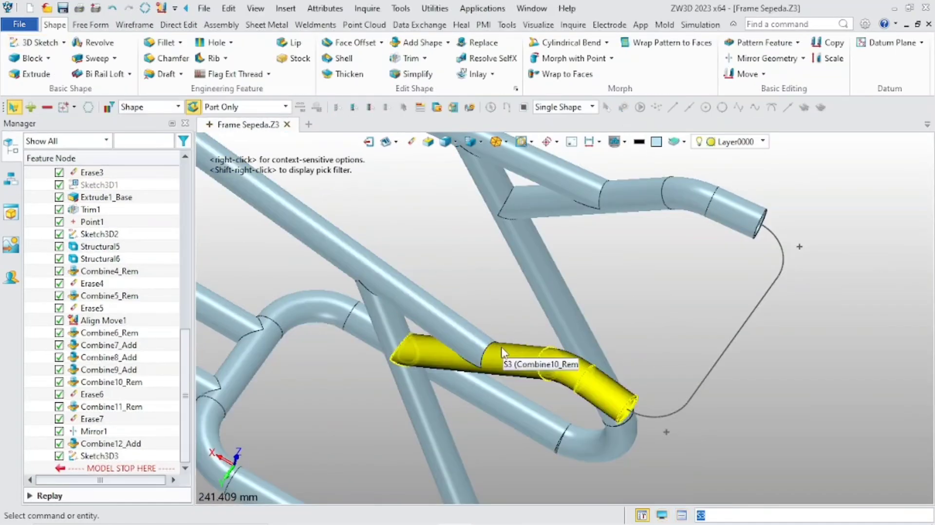
# Create an ISO circular cold-formed structural member of size 21.3x2 along the filleted path at the back of the frame
pyautogui.moveTo(596, 422); pyautogui.dragTo(588, 396, button='right')
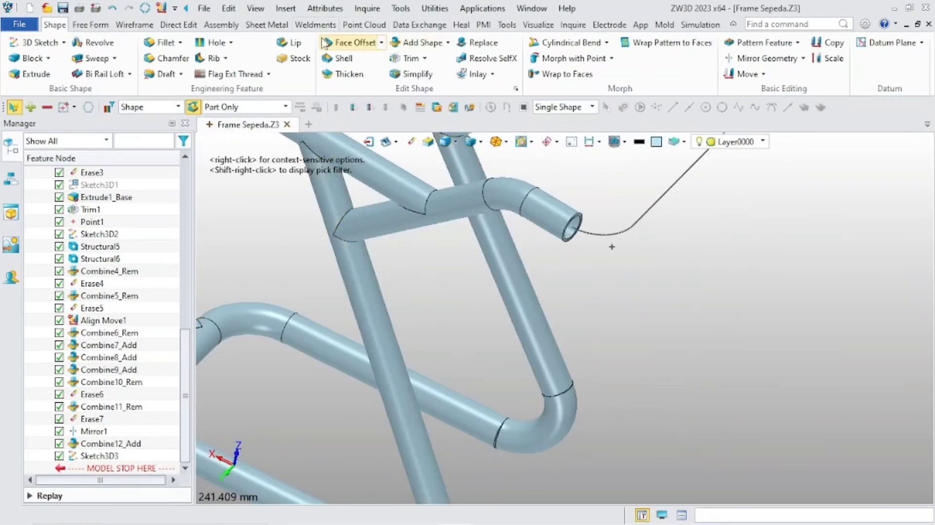
pyautogui.click(317, 25)
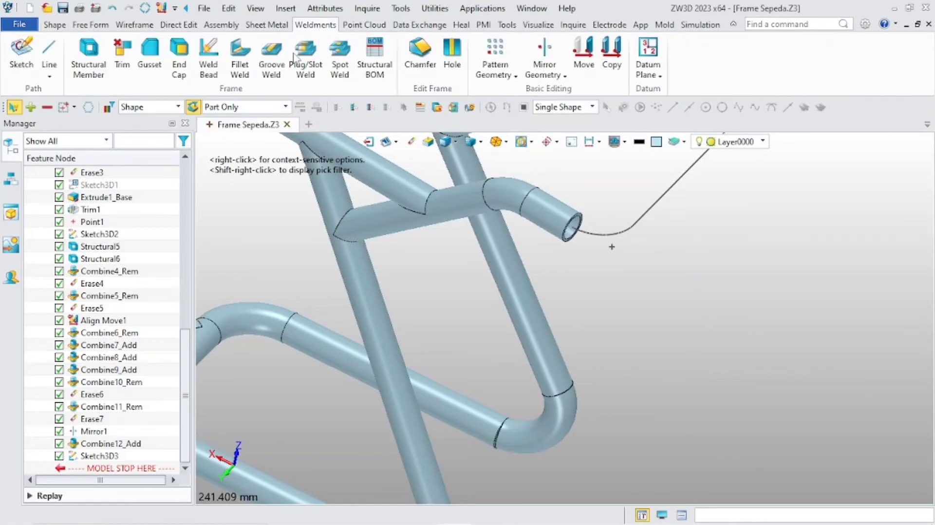
pyautogui.click(88, 58)
pyautogui.scroll(-2, 487, 146)
pyautogui.moveTo(553, 159); pyautogui.dragTo(467, 282, button='middle')
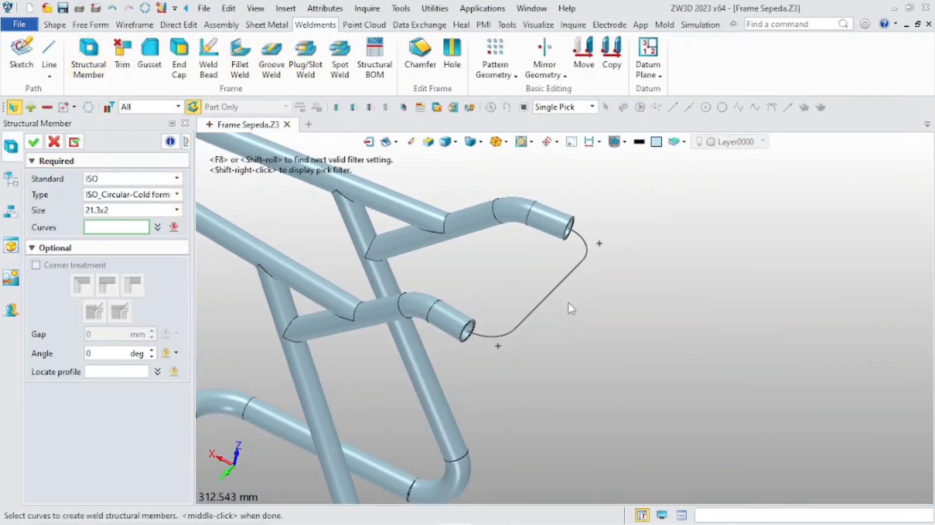
pyautogui.scroll(4, 567, 306)
pyautogui.click(473, 351)
pyautogui.scroll(-2, 480, 317)
pyautogui.moveTo(480, 317)
pyautogui.mouseDown(button='right')
pyautogui.moveTo(463, 294)
pyautogui.moveTo(477, 295)
pyautogui.moveTo(487, 312)
pyautogui.mouseUp(button='right')
pyautogui.click(33, 141)
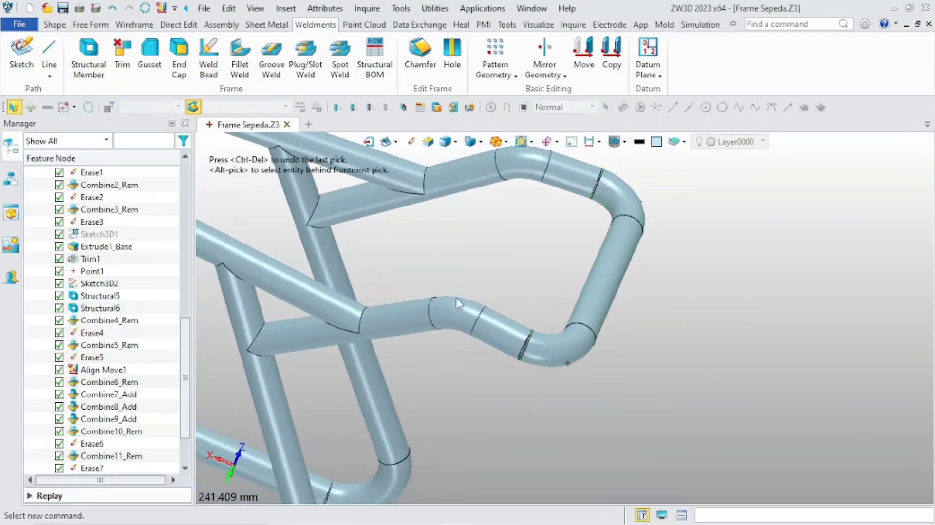
# Examine the joint between the new rear connecting tube and the upper rear tube end up close
pyautogui.scroll(5, 487, 341)
pyautogui.moveTo(488, 343); pyautogui.dragTo(491, 340, button='right')
pyautogui.moveTo(490, 339); pyautogui.dragTo(617, 275, button='middle')
pyautogui.scroll(4, 616, 260)
pyautogui.scroll(-1, 507, 257)
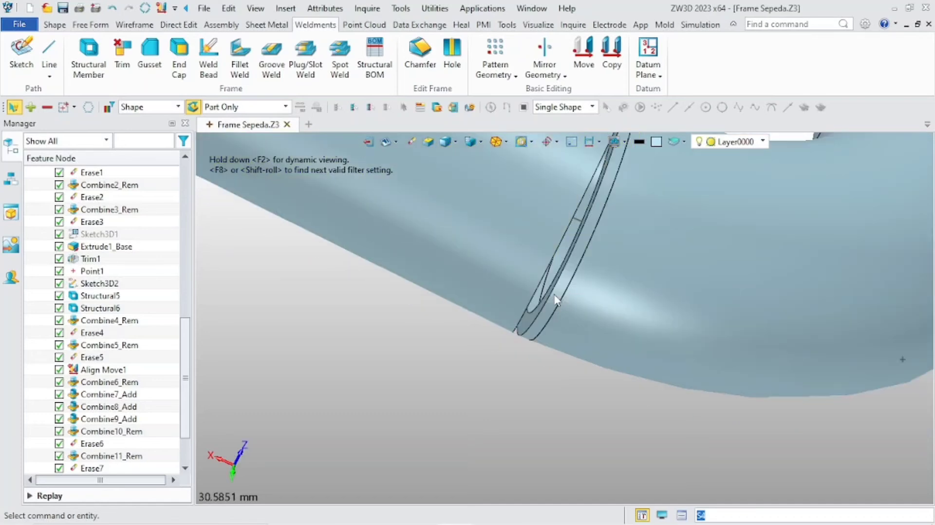
pyautogui.scroll(1, 511, 302)
pyautogui.scroll(-2, 514, 323)
pyautogui.scroll(1, 515, 325)
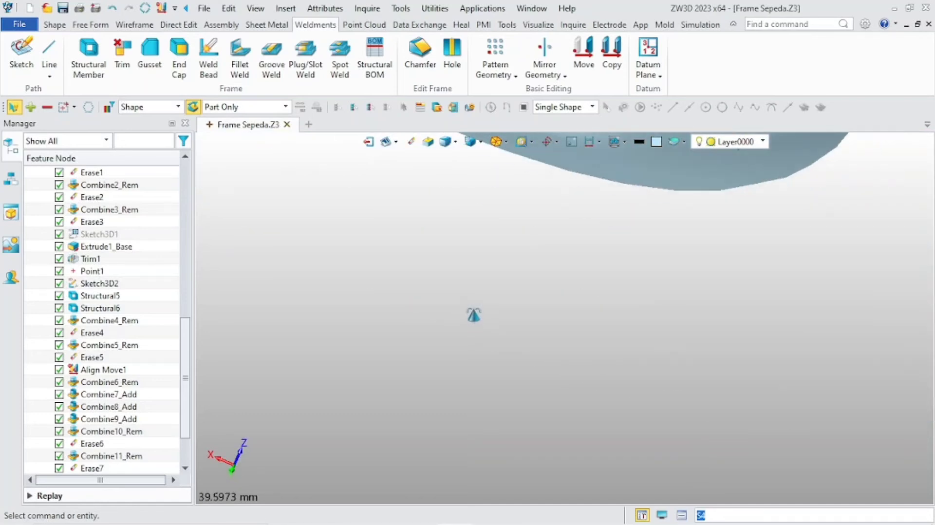
pyautogui.scroll(-3, 475, 314)
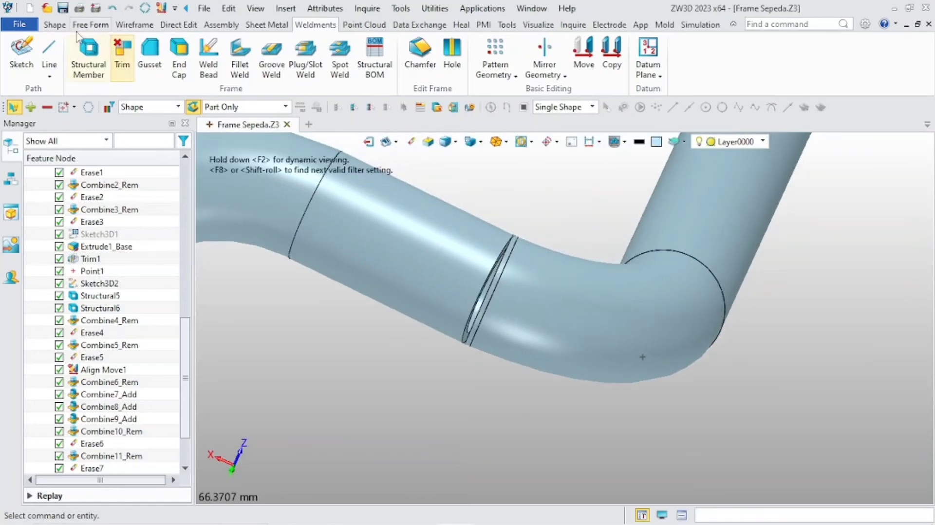
# Align the end face of the rear connecting tube with the facing end of the upper rear tube using Align Move Face
pyautogui.click(192, 27)
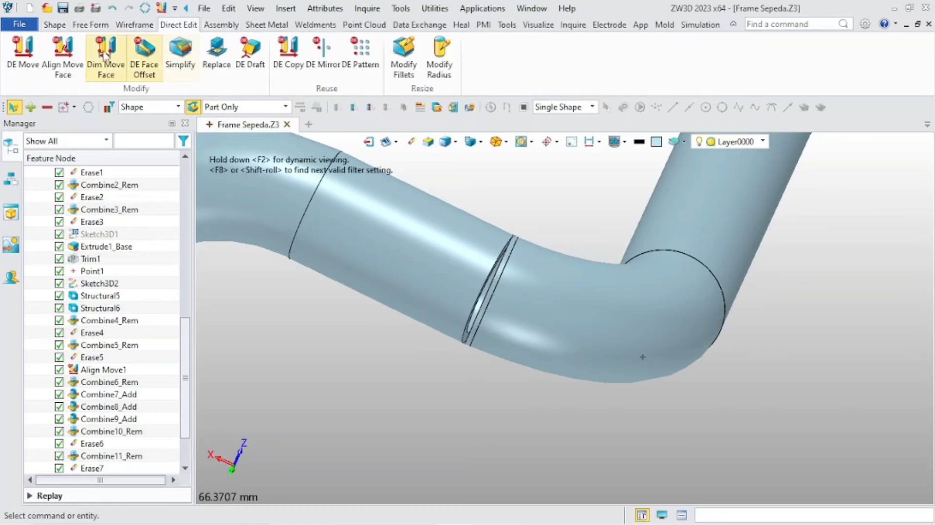
pyautogui.click(62, 53)
pyautogui.moveTo(453, 366); pyautogui.dragTo(518, 392, button='right')
pyautogui.scroll(5, 512, 389)
pyautogui.click(422, 413)
pyautogui.scroll(-5, 420, 411)
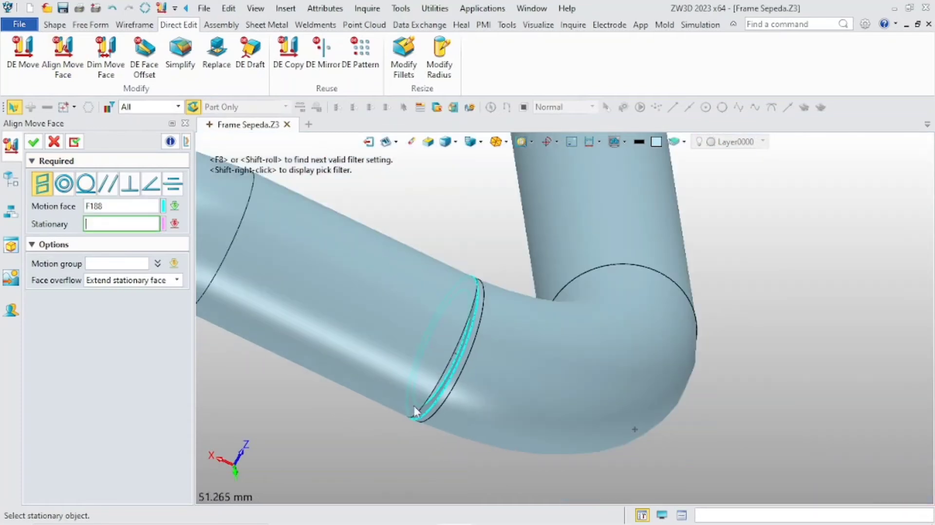
pyautogui.moveTo(413, 405); pyautogui.dragTo(322, 326, button='right')
pyautogui.moveTo(322, 327); pyautogui.dragTo(425, 434, button='middle')
pyautogui.scroll(3, 374, 382)
pyautogui.moveTo(220, 256); pyautogui.dragTo(321, 332, button='middle')
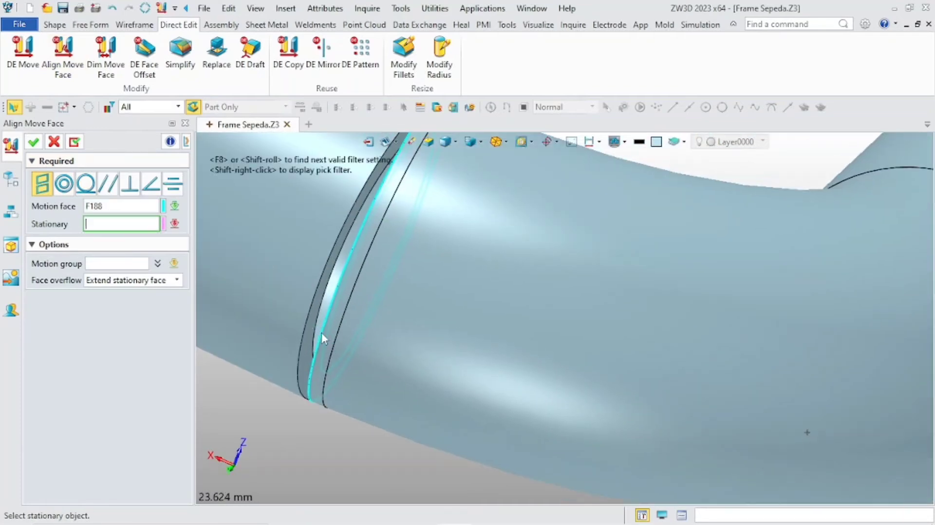
pyautogui.scroll(2, 322, 333)
pyautogui.click(307, 382)
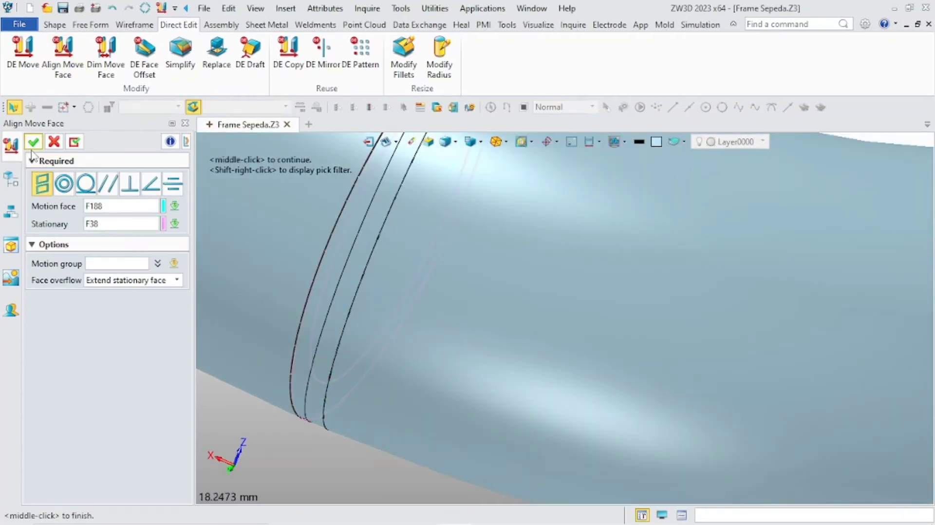
pyautogui.click(74, 142)
# Close the gap at the connecting tube's other end by aligning one end face with the facing tube end using Align Move Face
pyautogui.scroll(-8, 476, 229)
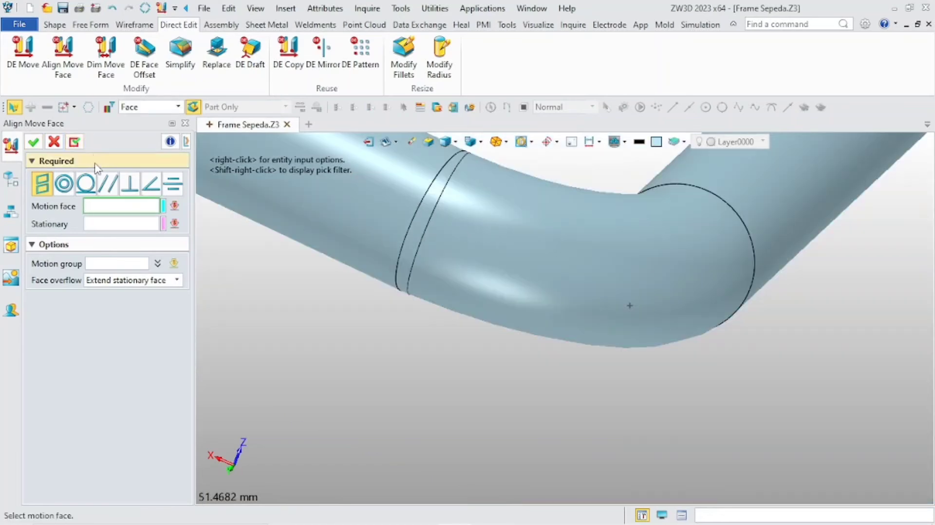
pyautogui.scroll(-8, 592, 203)
pyautogui.moveTo(591, 203); pyautogui.dragTo(523, 254, button='right')
pyautogui.scroll(-8, 630, 296)
pyautogui.moveTo(630, 296); pyautogui.dragTo(480, 347, button='right')
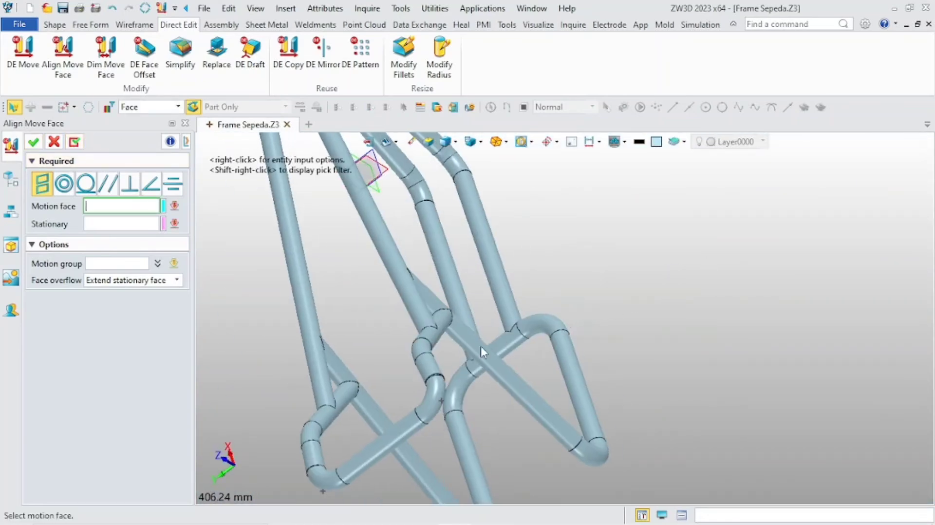
pyautogui.scroll(5, 419, 397)
pyautogui.scroll(-1, 464, 377)
pyautogui.scroll(-2, 438, 384)
pyautogui.moveTo(419, 387); pyautogui.dragTo(429, 219, button='middle')
pyautogui.moveTo(429, 219); pyautogui.dragTo(387, 321, button='right')
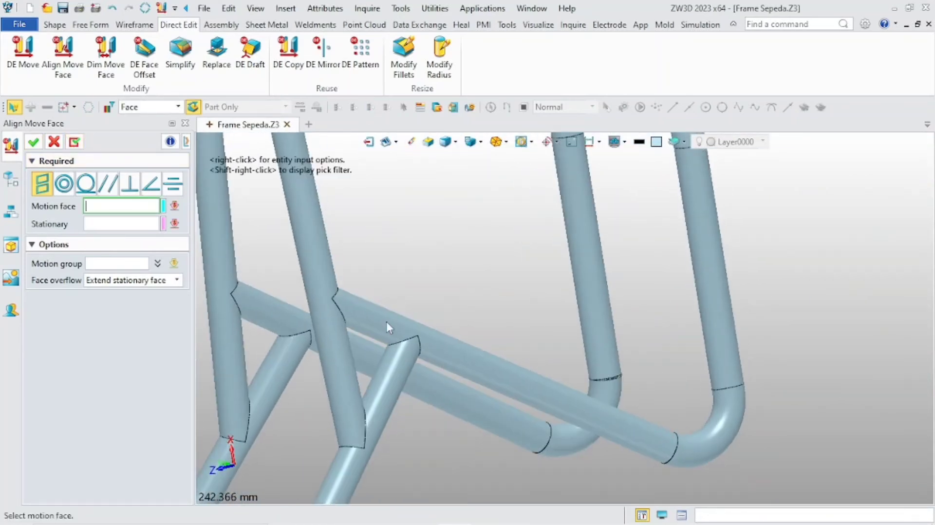
pyautogui.scroll(-1, 387, 365)
pyautogui.moveTo(386, 365); pyautogui.dragTo(443, 168, button='middle')
pyautogui.scroll(-1, 443, 168)
pyautogui.moveTo(443, 168); pyautogui.dragTo(417, 334, button='right')
pyautogui.scroll(3, 414, 222)
pyautogui.scroll(4, 413, 188)
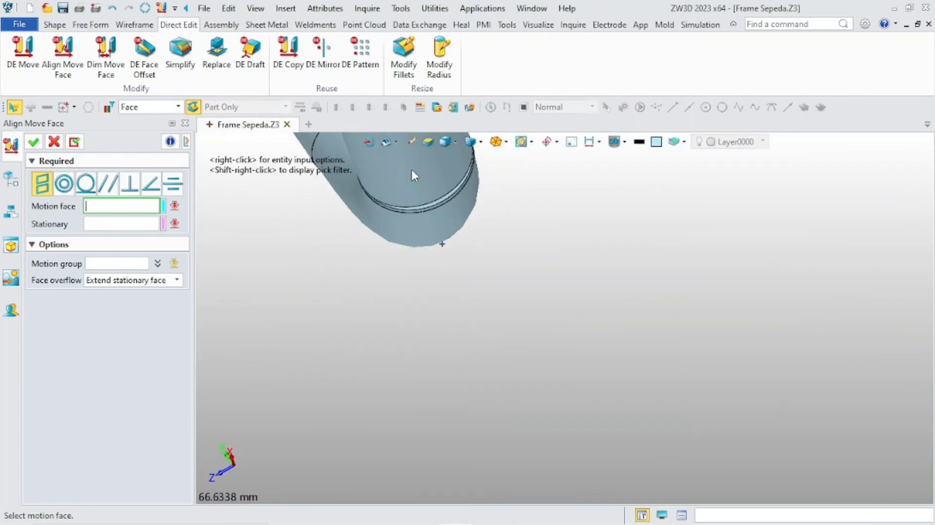
pyautogui.moveTo(411, 170); pyautogui.dragTo(417, 302, button='middle')
pyautogui.moveTo(418, 302); pyautogui.dragTo(434, 295, button='right')
pyautogui.moveTo(434, 295); pyautogui.dragTo(491, 199, button='middle')
pyautogui.scroll(5, 561, 441)
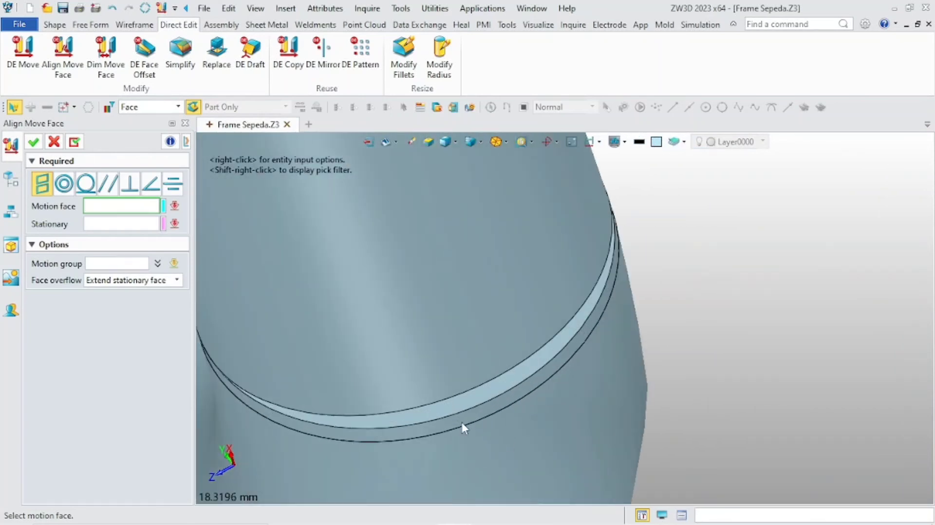
pyautogui.click(448, 408)
pyautogui.scroll(-5, 448, 414)
pyautogui.moveTo(450, 443); pyautogui.dragTo(446, 263, button='middle')
pyautogui.moveTo(445, 263); pyautogui.dragTo(445, 428, button='right')
pyautogui.moveTo(446, 428); pyautogui.dragTo(455, 229, button='middle')
pyautogui.scroll(-2, 456, 233)
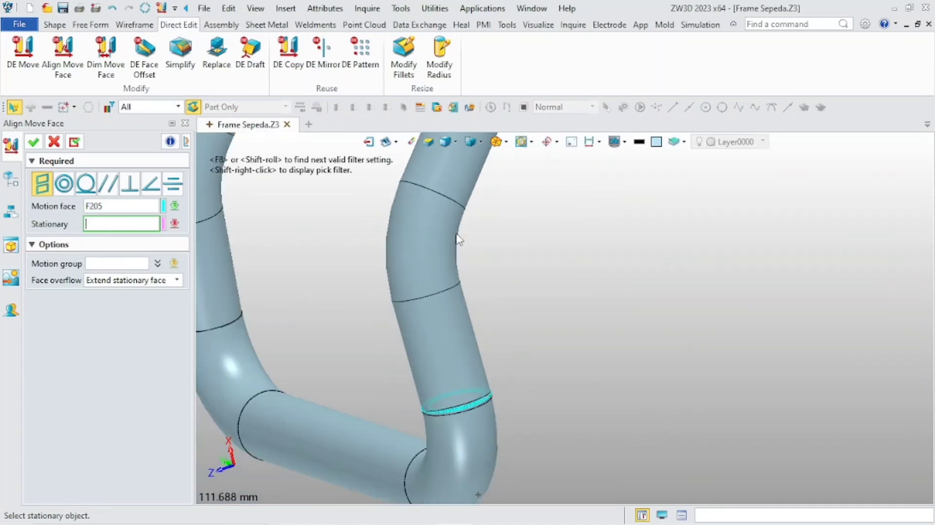
pyautogui.moveTo(466, 468); pyautogui.dragTo(405, 213, button='middle')
pyautogui.moveTo(405, 213); pyautogui.dragTo(375, 146, button='right')
pyautogui.scroll(6, 411, 242)
pyautogui.moveTo(375, 146); pyautogui.dragTo(414, 312, button='middle')
pyautogui.moveTo(414, 311); pyautogui.dragTo(435, 319, button='right')
pyautogui.scroll(-4, 462, 334)
pyautogui.scroll(6, 475, 338)
pyautogui.click(478, 340)
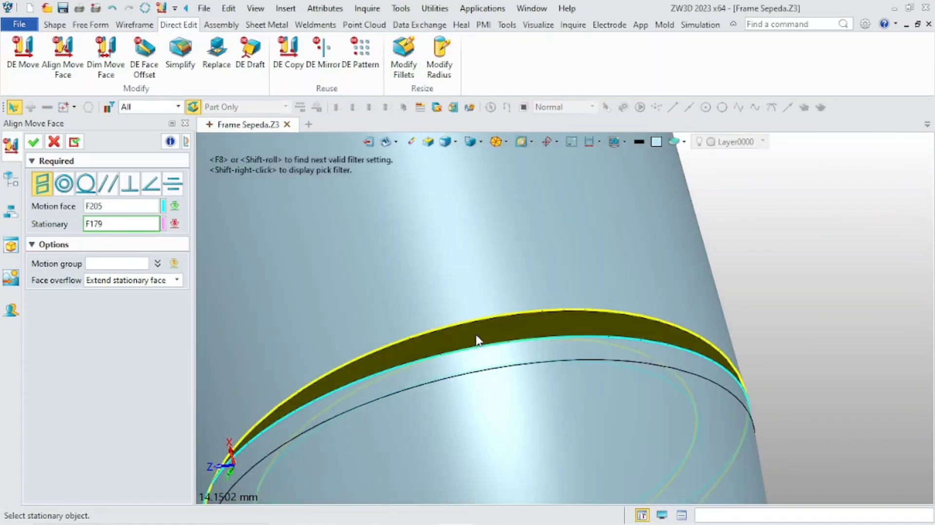
pyautogui.click(33, 143)
# Combine one upper rear tube with all segments of the rear connecting tube and the opposite upper rear tube using Add Shape
pyautogui.scroll(-10, 365, 369)
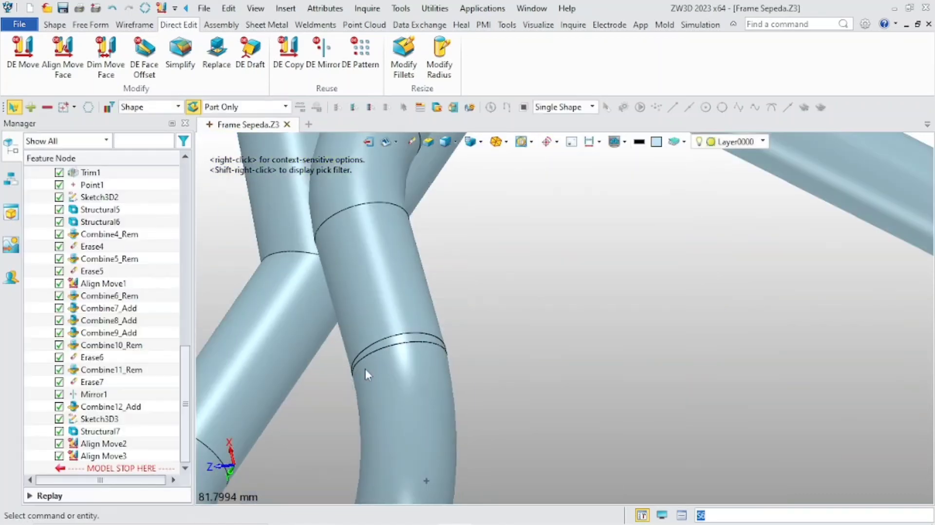
pyautogui.scroll(-5, 612, 297)
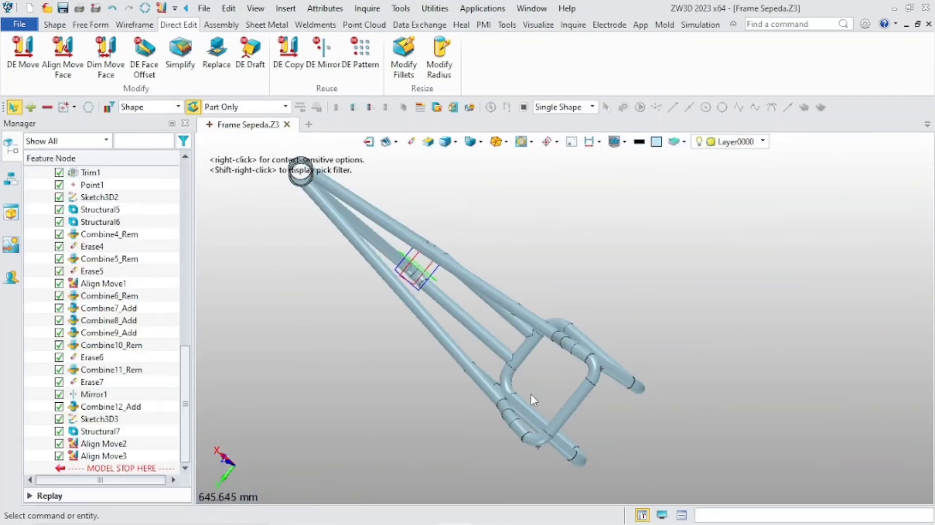
pyautogui.scroll(4, 582, 366)
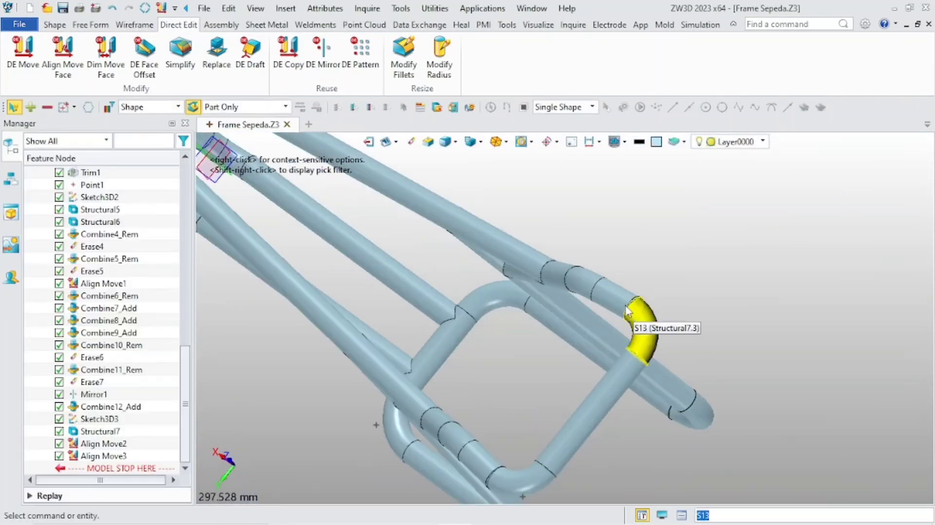
pyautogui.click(54, 24)
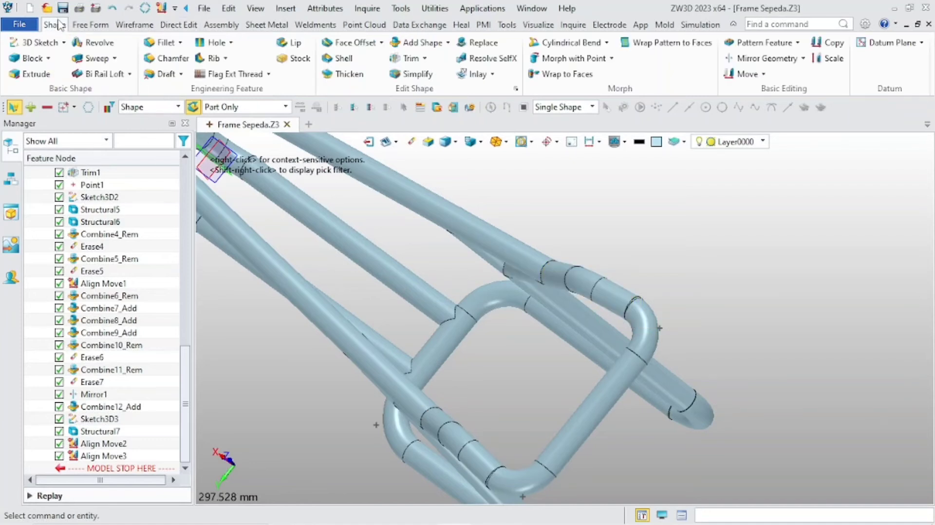
pyautogui.click(419, 42)
pyautogui.click(511, 258)
pyautogui.click(627, 305)
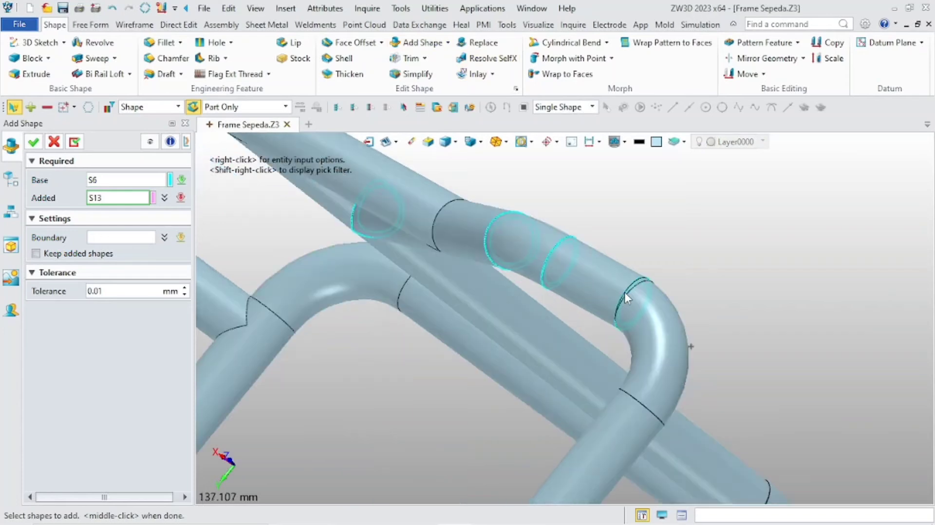
pyautogui.scroll(4, 624, 291)
pyautogui.click(664, 323)
pyautogui.scroll(-4, 680, 353)
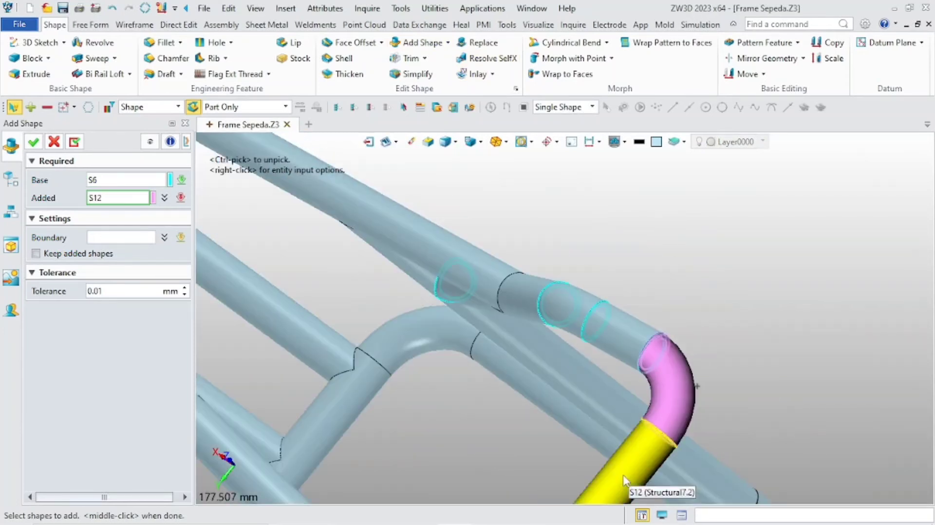
pyautogui.click(629, 485)
pyautogui.scroll(-3, 629, 475)
pyautogui.scroll(6, 669, 374)
pyautogui.click(649, 340)
pyautogui.scroll(-3, 633, 343)
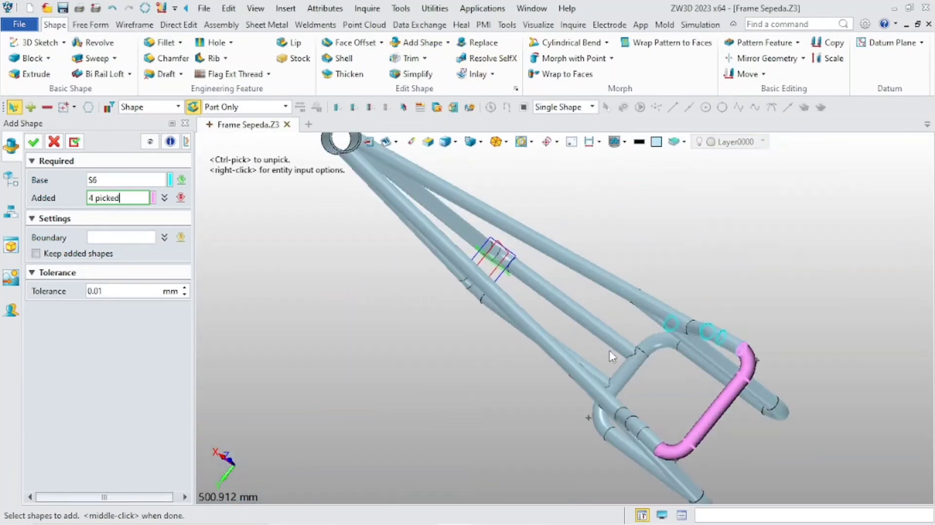
pyautogui.scroll(8, 609, 349)
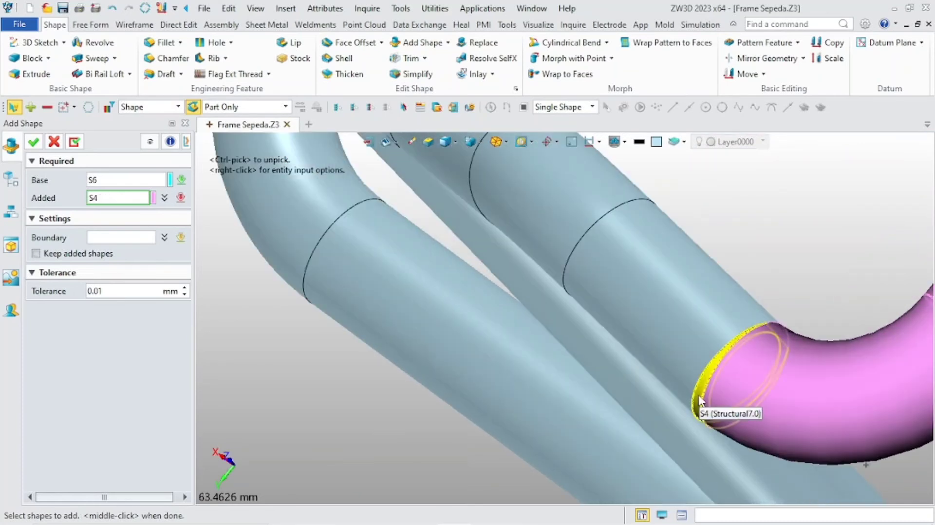
pyautogui.scroll(-6, 636, 316)
pyautogui.moveTo(585, 425); pyautogui.dragTo(574, 292, button='right')
pyautogui.scroll(-2, 574, 292)
pyautogui.moveTo(574, 292); pyautogui.dragTo(551, 463, button='middle')
pyautogui.moveTo(550, 469); pyautogui.dragTo(560, 468, button='right')
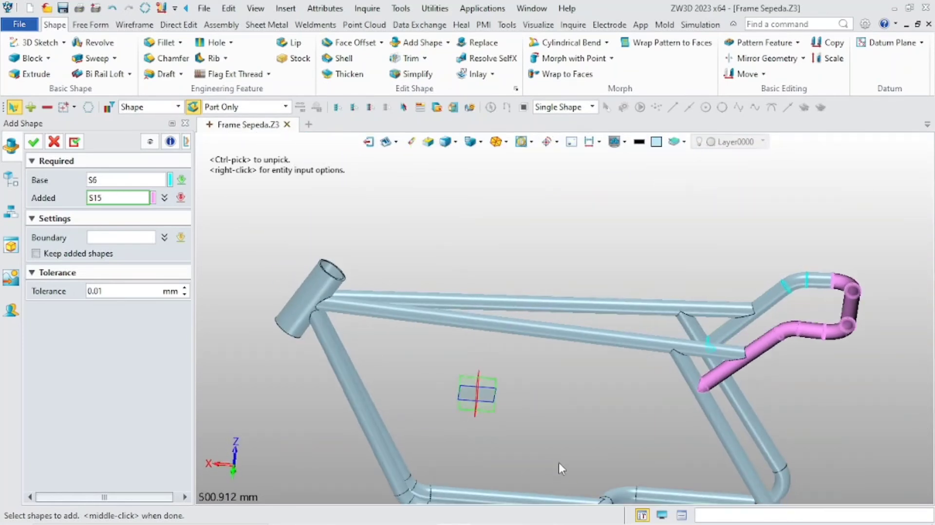
pyautogui.click(33, 142)
# Show Sketch1 temporarily to compare the finished frame with the bike reference photo, and hide it again
pyautogui.scroll(-2, 559, 375)
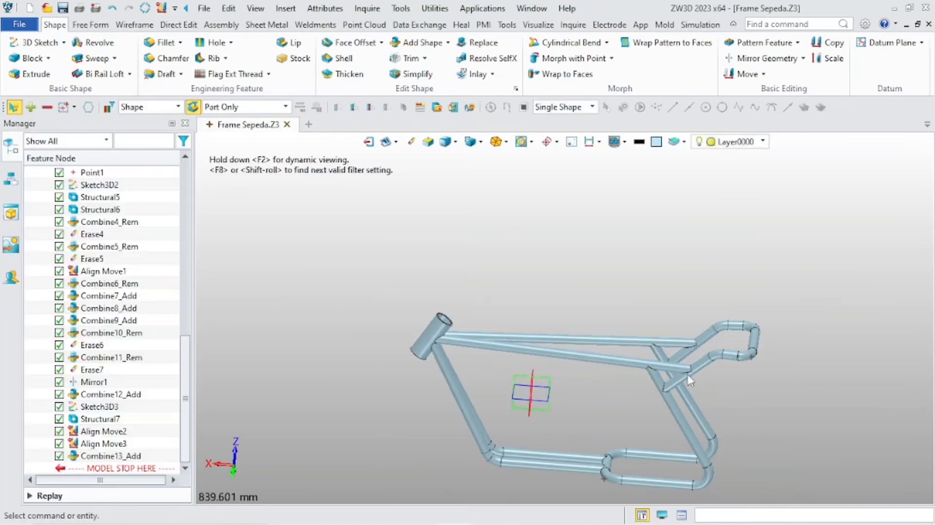
pyautogui.scroll(-1, 669, 382)
pyautogui.moveTo(667, 389); pyautogui.dragTo(620, 418, button='right')
pyautogui.scroll(3, 617, 414)
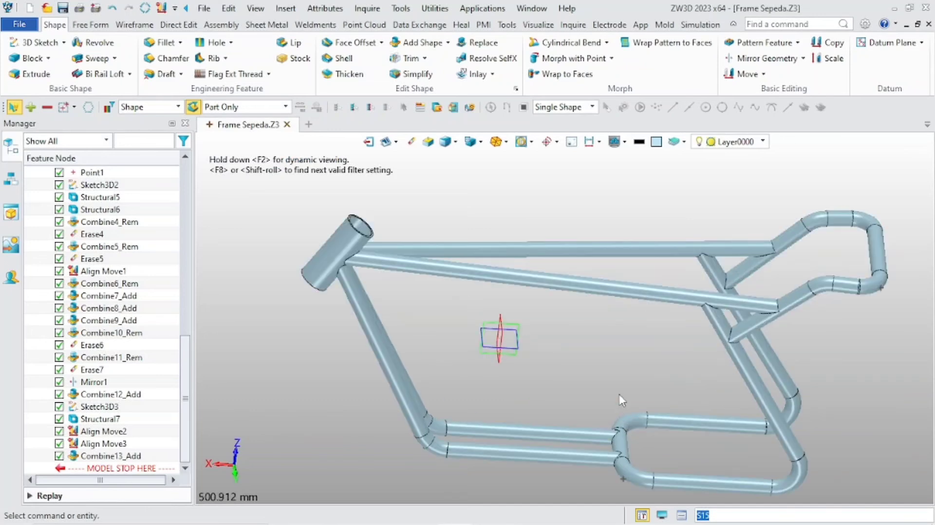
pyautogui.moveTo(188, 427); pyautogui.dragTo(187, 258)
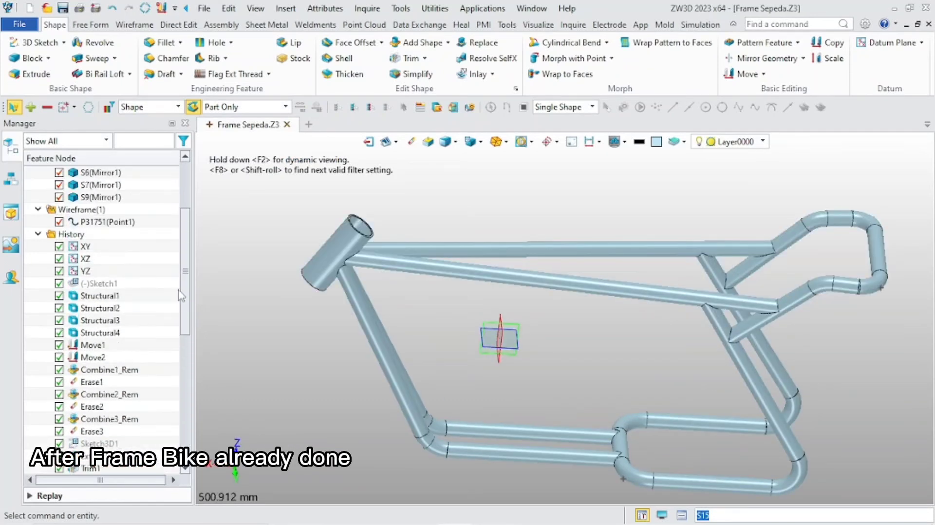
pyautogui.rightClick(110, 323)
pyautogui.click(157, 10)
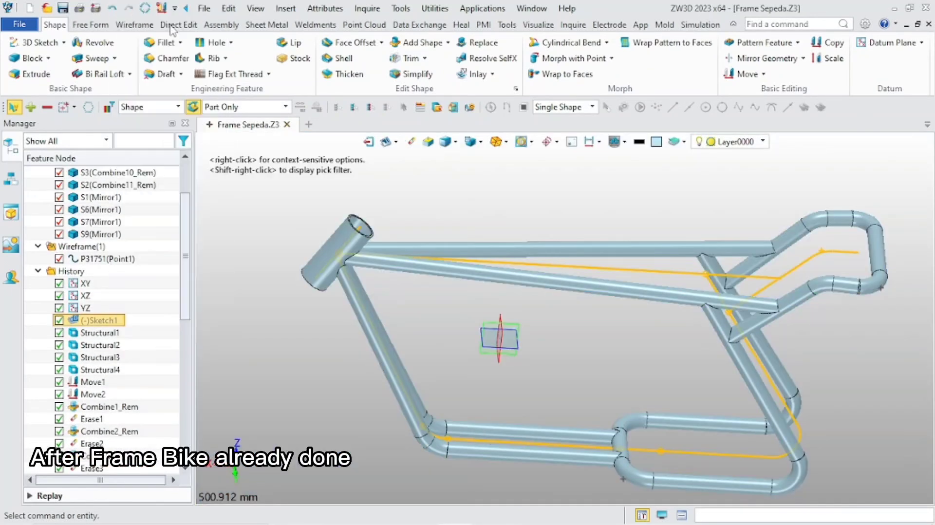
pyautogui.scroll(-1, 533, 361)
pyautogui.moveTo(533, 360)
pyautogui.mouseDown(button='right')
pyautogui.moveTo(553, 308)
pyautogui.moveTo(543, 322)
pyautogui.mouseUp(button='right')
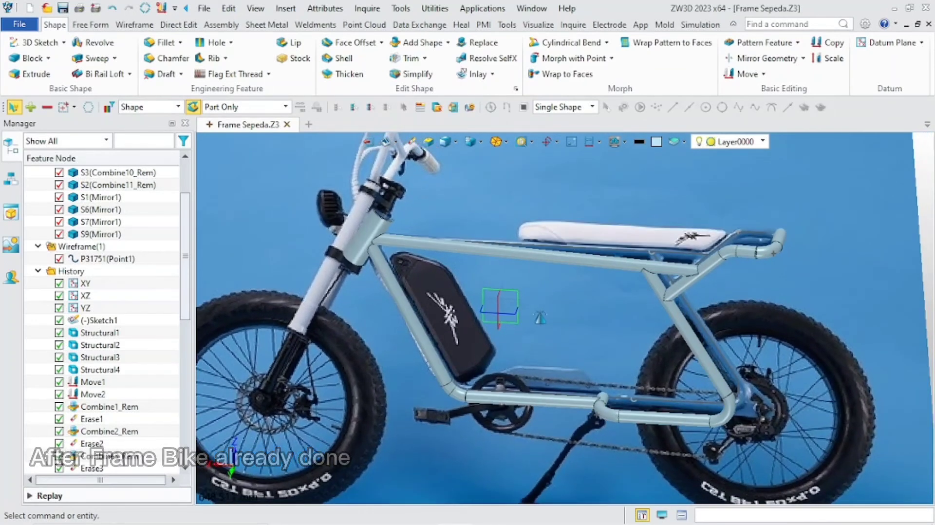
pyautogui.rightClick(98, 320)
pyautogui.click(141, 9)
pyautogui.scroll(3, 429, 309)
pyautogui.scroll(-3, 441, 313)
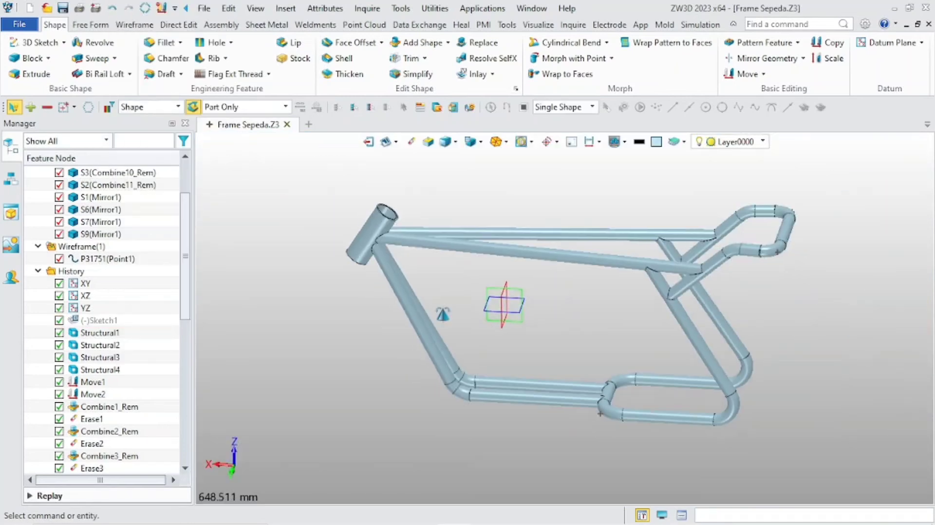
# Start a Weld Bead with a 2.5 mm radius for the tube joints at the head tube
pyautogui.moveTo(442, 314); pyautogui.dragTo(459, 351, button='middle')
pyautogui.scroll(2, 460, 352)
pyautogui.moveTo(462, 357); pyautogui.dragTo(455, 317, button='right')
pyautogui.scroll(2, 455, 317)
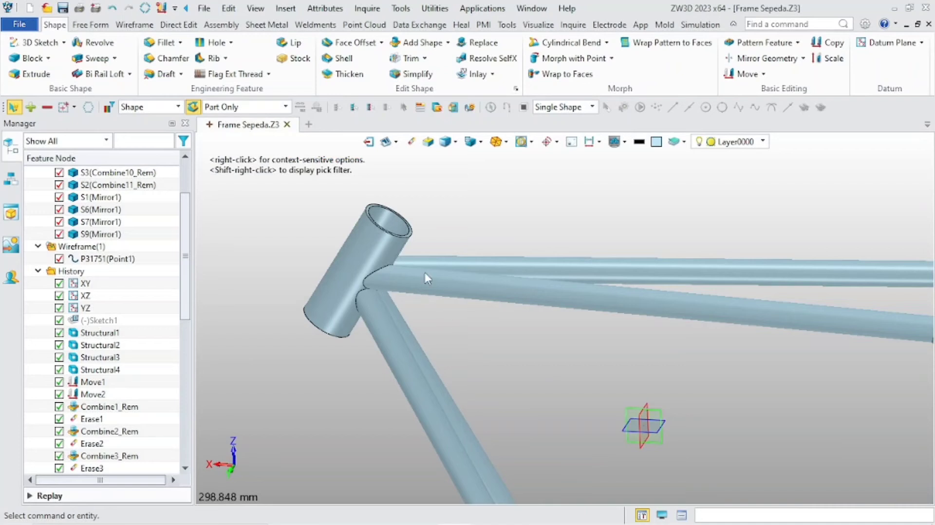
pyautogui.click(315, 25)
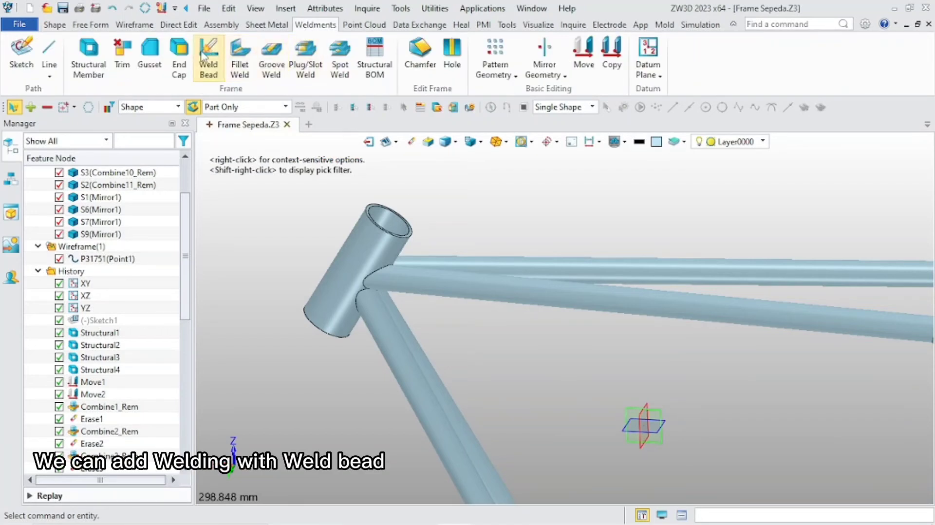
pyautogui.click(203, 53)
pyautogui.click(107, 224)
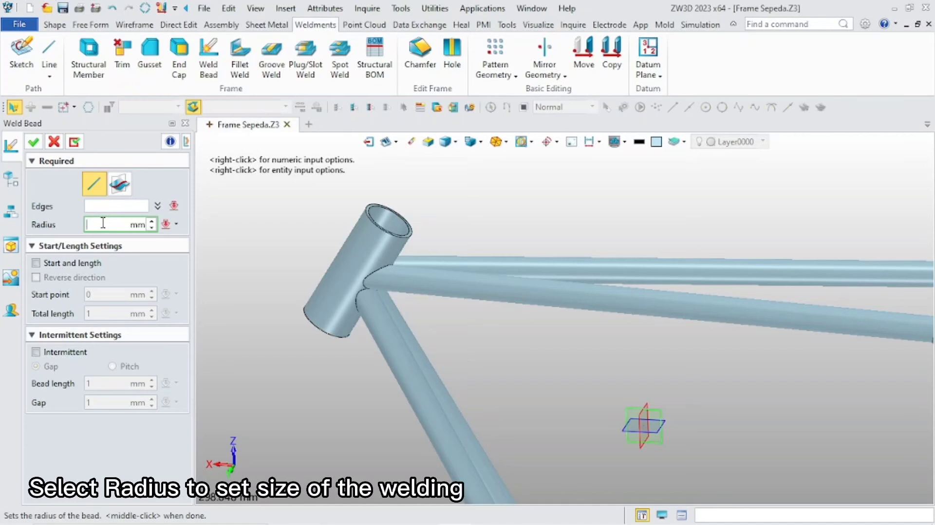
pyautogui.write('2.5')
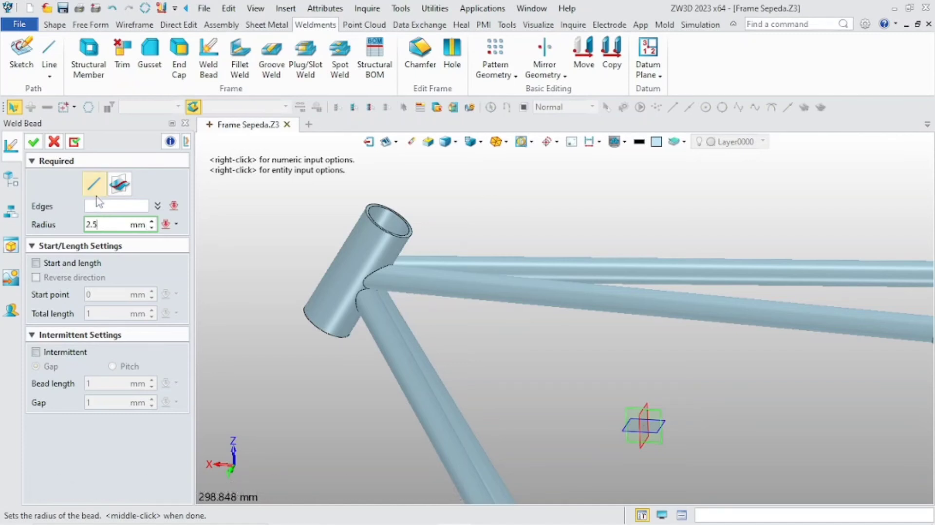
# Select the joint edges where the down tube and upper tube on one side meet the head tube for the bead
pyautogui.click(99, 202)
pyautogui.scroll(4, 312, 282)
pyautogui.click(388, 331)
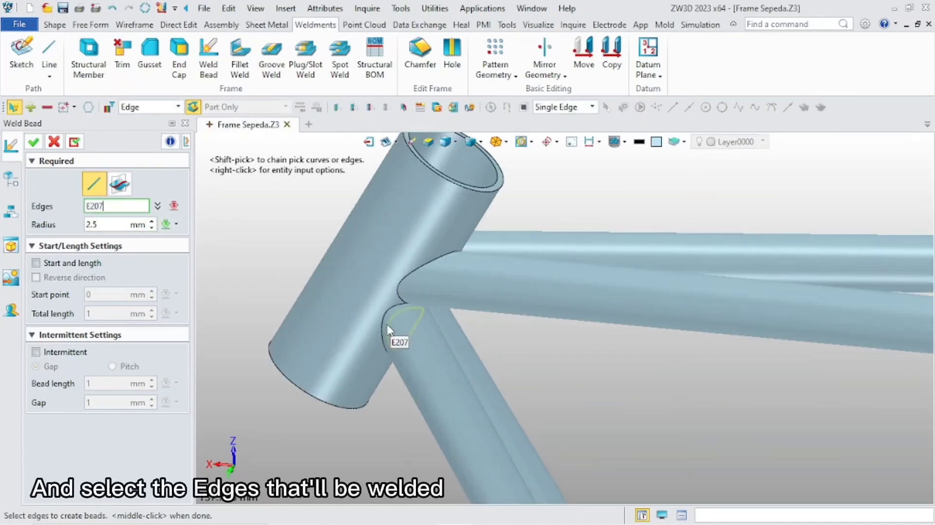
pyautogui.click(384, 323)
pyautogui.scroll(-3, 391, 378)
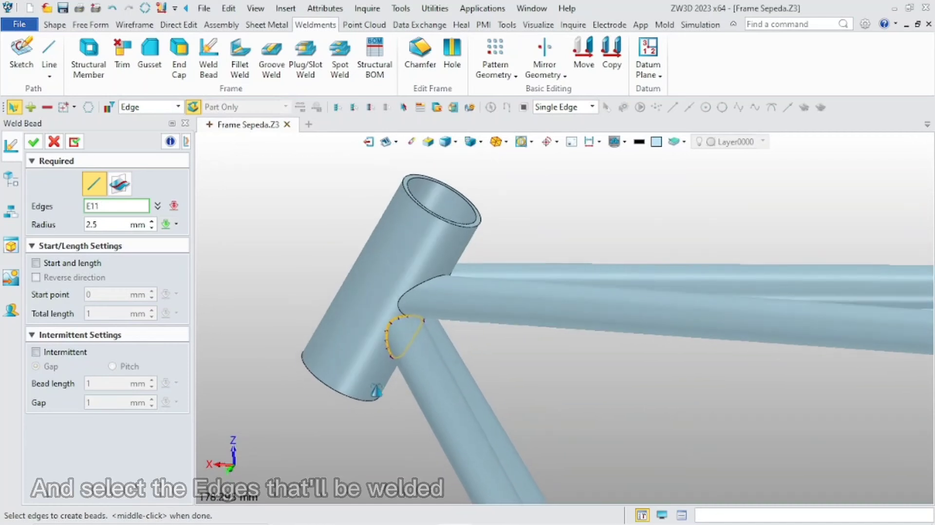
pyautogui.click(419, 285)
pyautogui.scroll(-3, 420, 285)
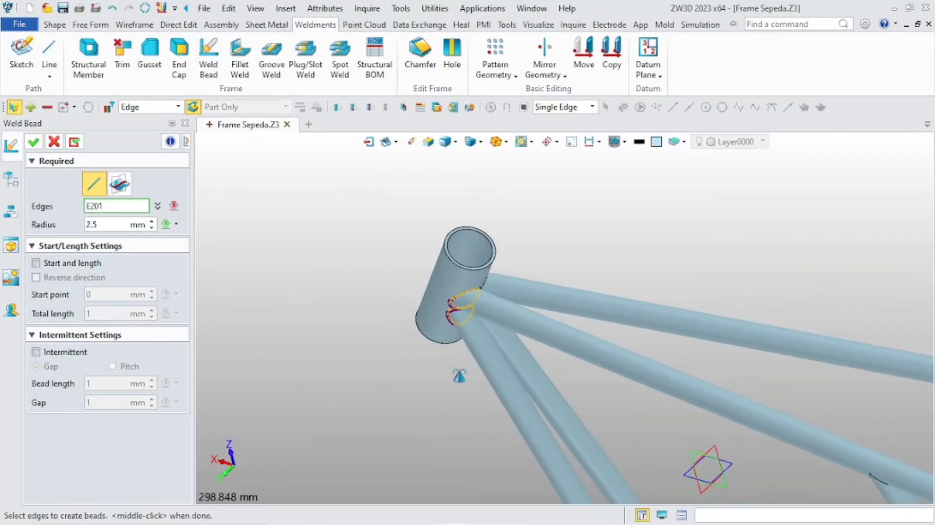
# Add the opposite tubes' joint edges at the head tube to the selection and create the weld bead
pyautogui.moveTo(459, 376); pyautogui.dragTo(432, 409, button='right')
pyautogui.scroll(5, 543, 198)
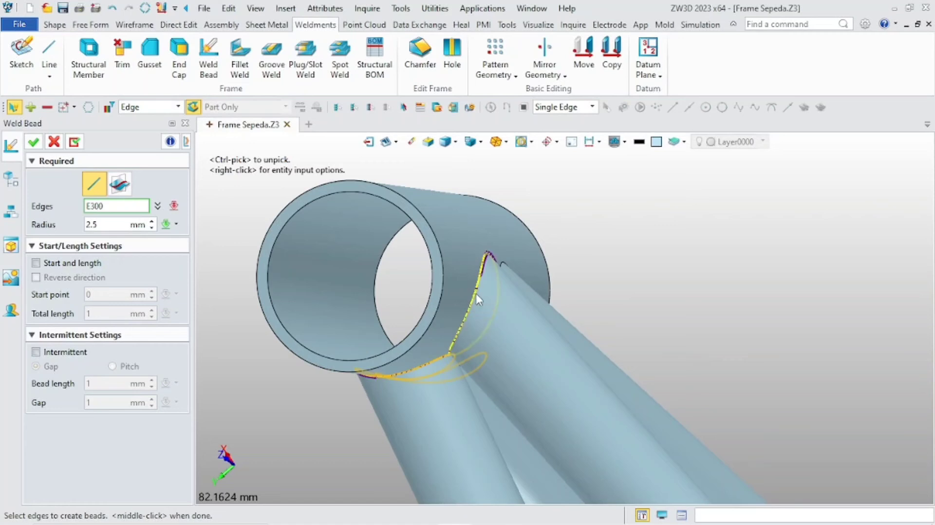
pyautogui.scroll(-3, 476, 294)
pyautogui.moveTo(478, 295); pyautogui.dragTo(452, 325, button='right')
pyautogui.scroll(3, 566, 251)
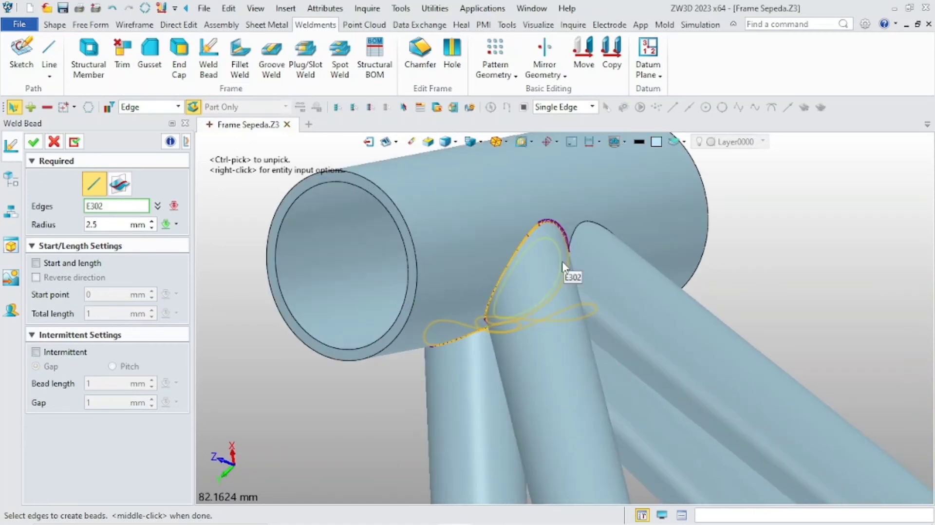
pyautogui.click(577, 236)
pyautogui.scroll(-5, 590, 341)
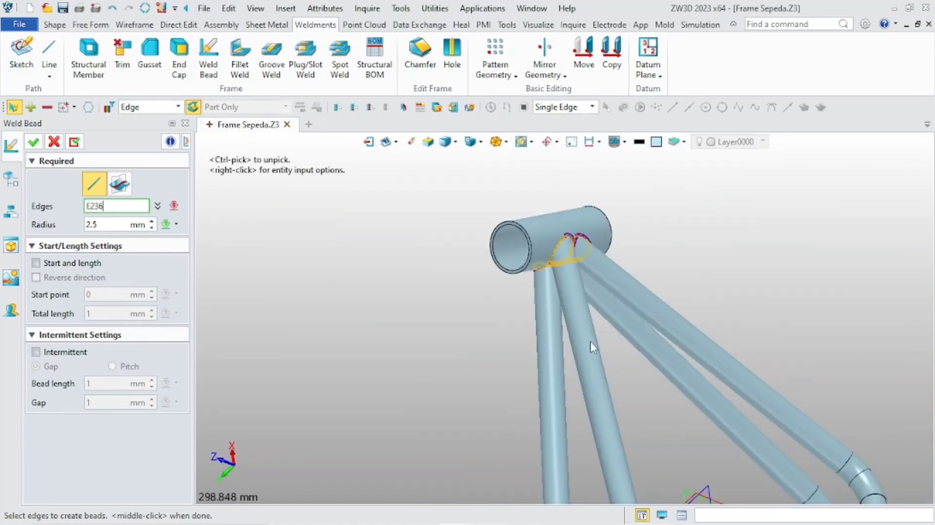
pyautogui.click(40, 146)
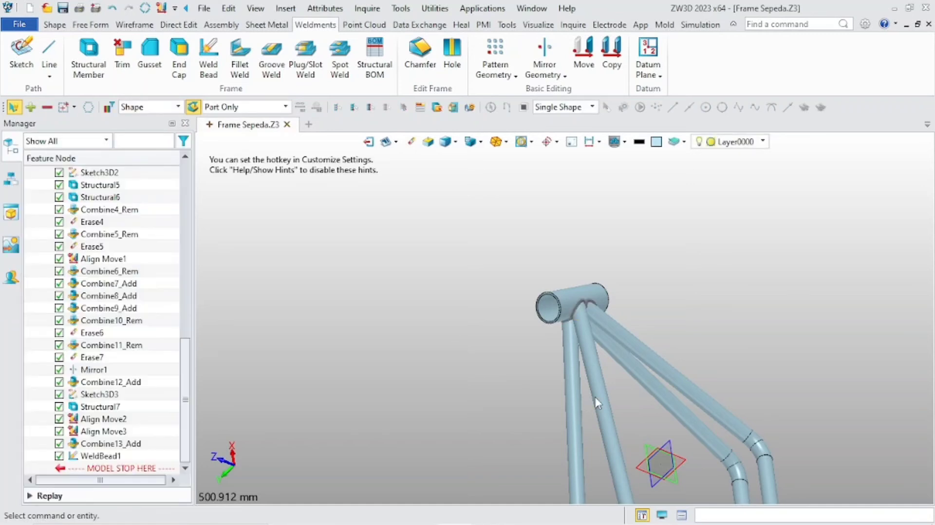
# Inspect the weld bead around the head tube joints up close
pyautogui.scroll(-2, 597, 402)
pyautogui.moveTo(597, 402); pyautogui.dragTo(447, 467, button='right')
pyautogui.scroll(6, 478, 441)
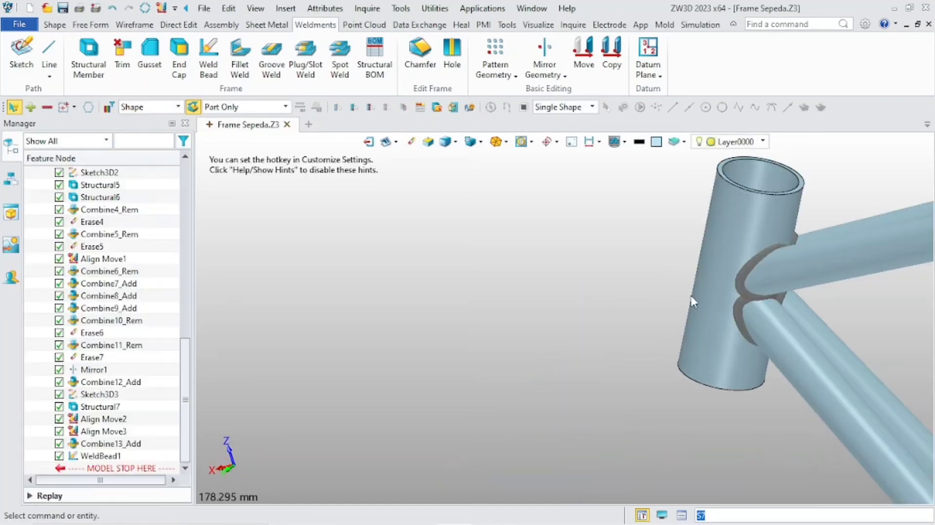
pyautogui.moveTo(702, 306); pyautogui.dragTo(585, 388, button='middle')
pyautogui.moveTo(584, 388); pyautogui.dragTo(620, 393, button='right')
pyautogui.scroll(4, 593, 386)
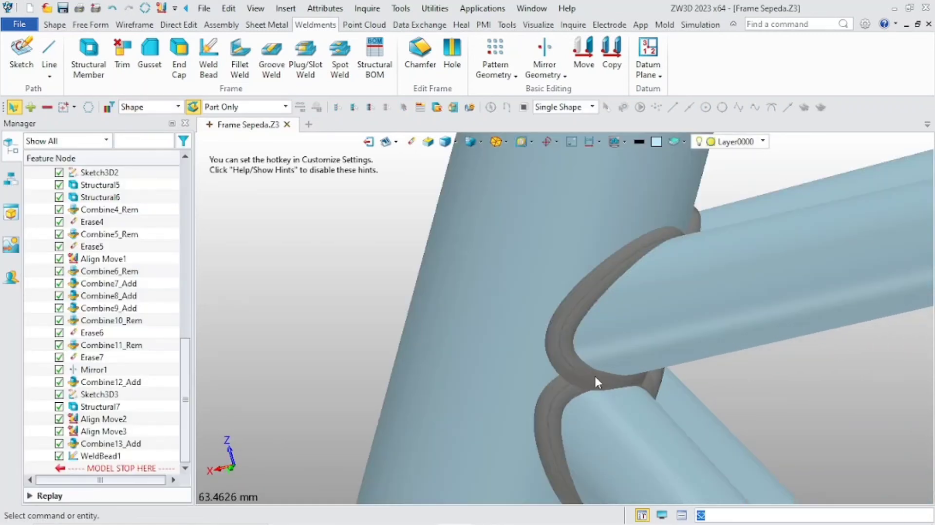
pyautogui.scroll(-2, 594, 378)
# Start another Weld Bead with a 2 mm radius for the joints between the two lower tubes and the rear loop's crosspiece
pyautogui.scroll(-2, 799, 410)
pyautogui.moveTo(810, 413); pyautogui.dragTo(511, 324, button='middle')
pyautogui.scroll(-2, 512, 324)
pyautogui.scroll(-4, 782, 355)
pyautogui.moveTo(780, 356); pyautogui.dragTo(681, 344, button='middle')
pyautogui.moveTo(680, 345); pyautogui.dragTo(739, 364, button='right')
pyautogui.scroll(6, 754, 393)
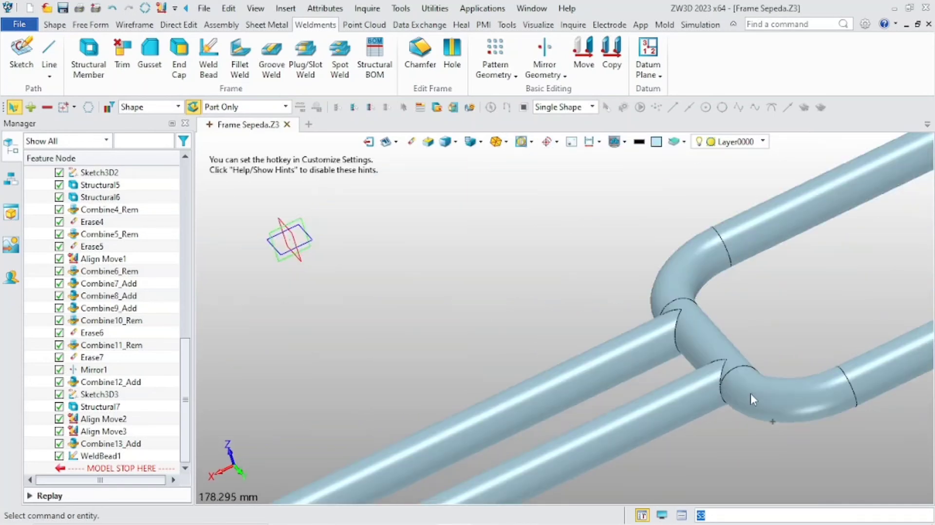
pyautogui.scroll(1, 618, 358)
pyautogui.click(209, 61)
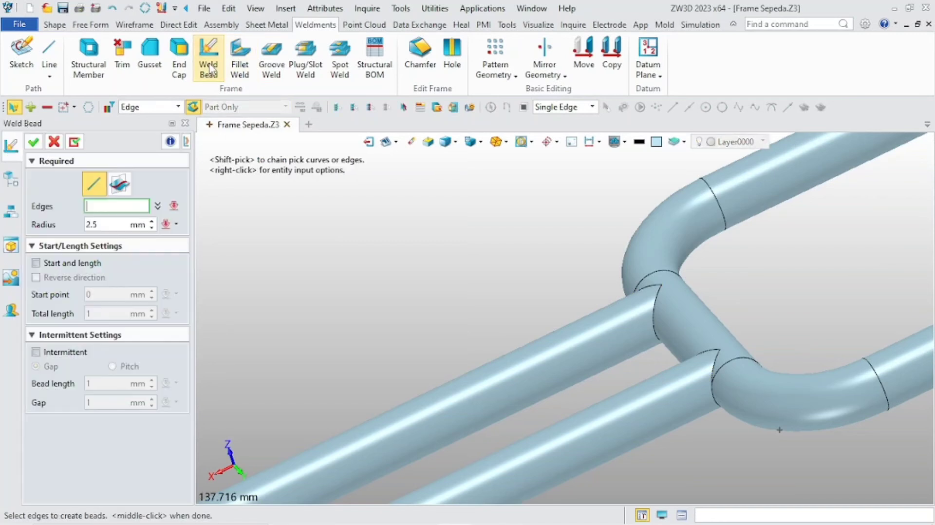
pyautogui.click(109, 228)
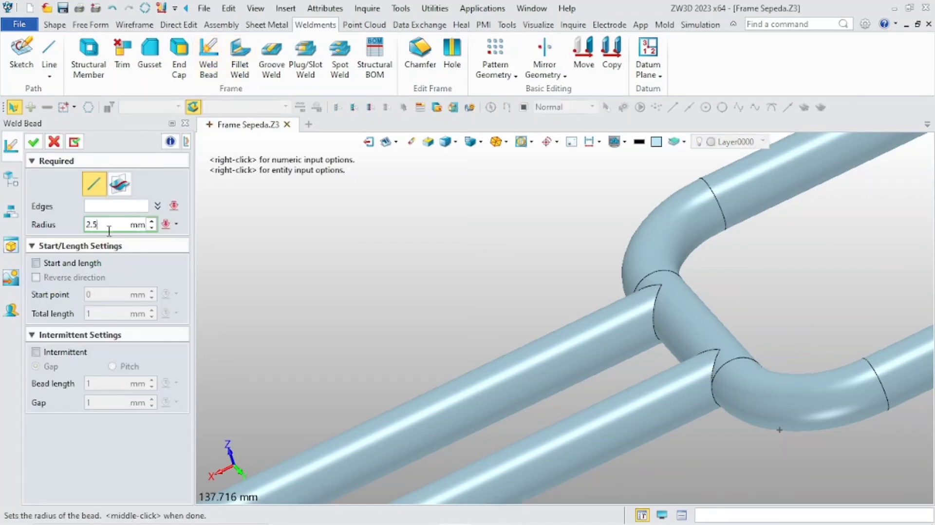
pyautogui.press('Return')
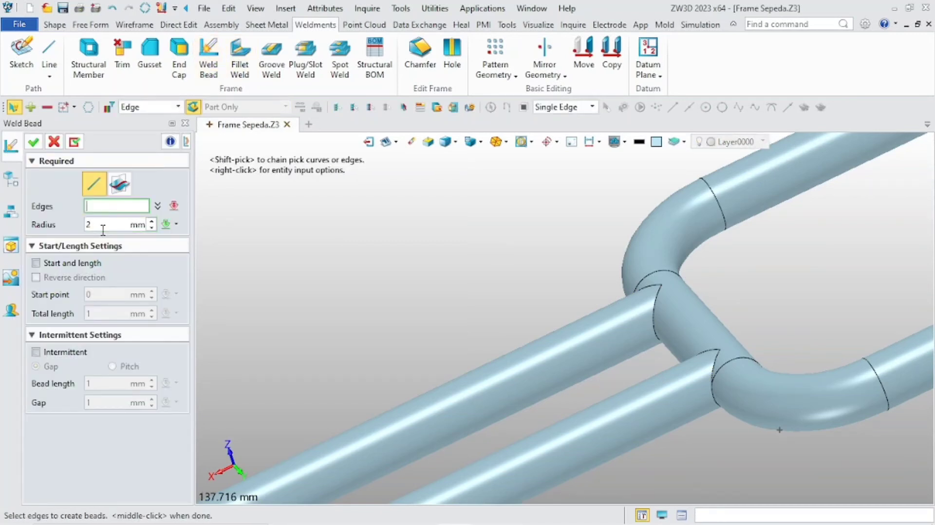
# Select the edges where both lower tubes meet the rear loop's crosspiece and apply the weld bead, keeping the command active
pyautogui.scroll(3, 874, 341)
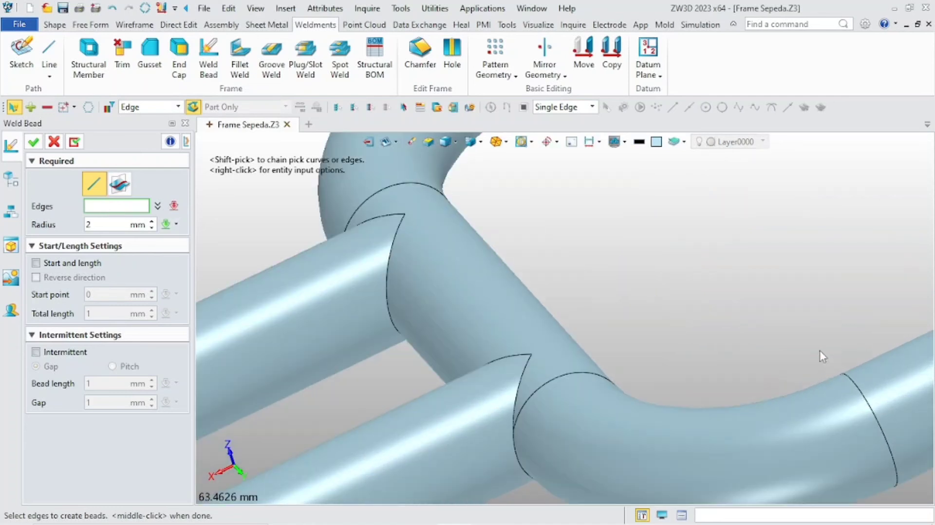
pyautogui.keyDown('shift'); pyautogui.click(519, 392); pyautogui.keyUp('shift')
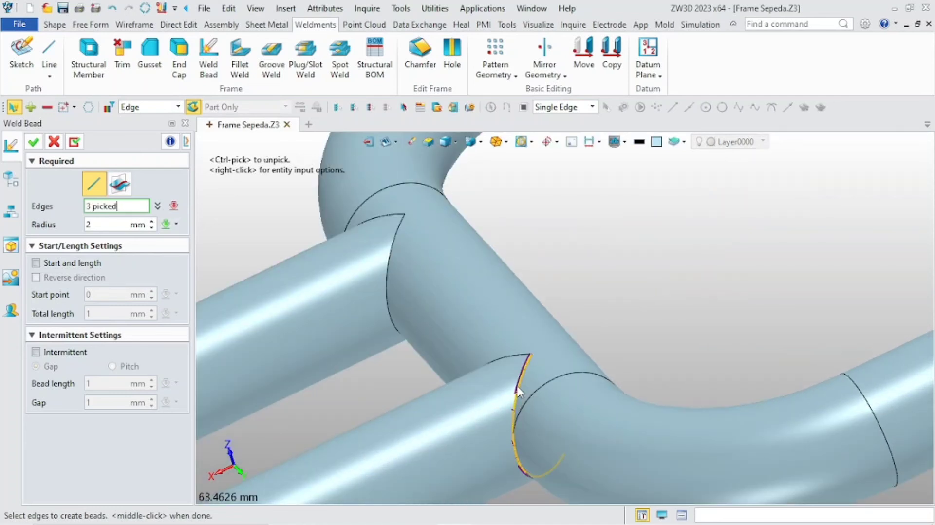
pyautogui.keyDown('shift'); pyautogui.click(512, 358); pyautogui.keyUp('shift')
pyautogui.scroll(-1, 528, 378)
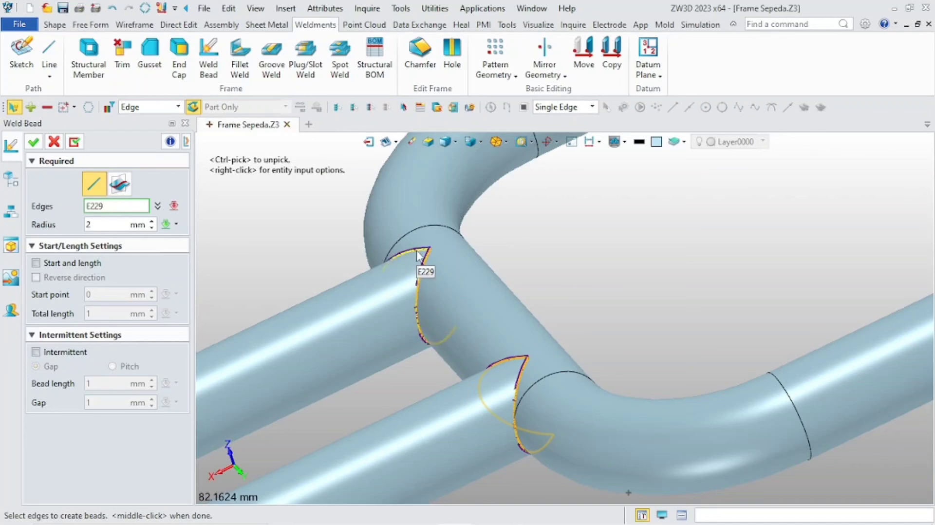
pyautogui.click(73, 141)
# Select one side's joint edges where the diagonal rear tube meets the upper tube and the short brace for a 2 mm weld bead
pyautogui.scroll(-5, 526, 272)
pyautogui.moveTo(653, 258); pyautogui.dragTo(575, 387, button='middle')
pyautogui.scroll(-1, 575, 385)
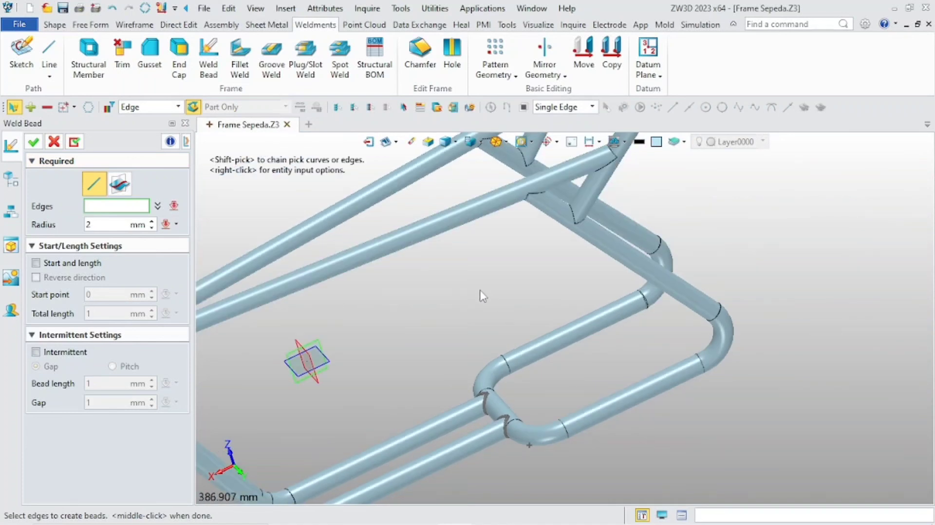
pyautogui.moveTo(482, 296); pyautogui.dragTo(530, 181, button='middle')
pyautogui.scroll(6, 540, 273)
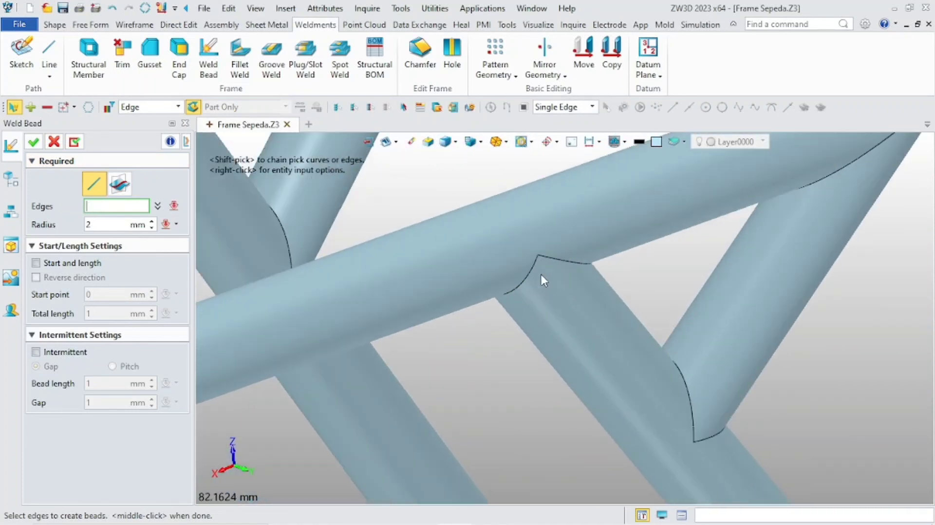
pyautogui.click(523, 279)
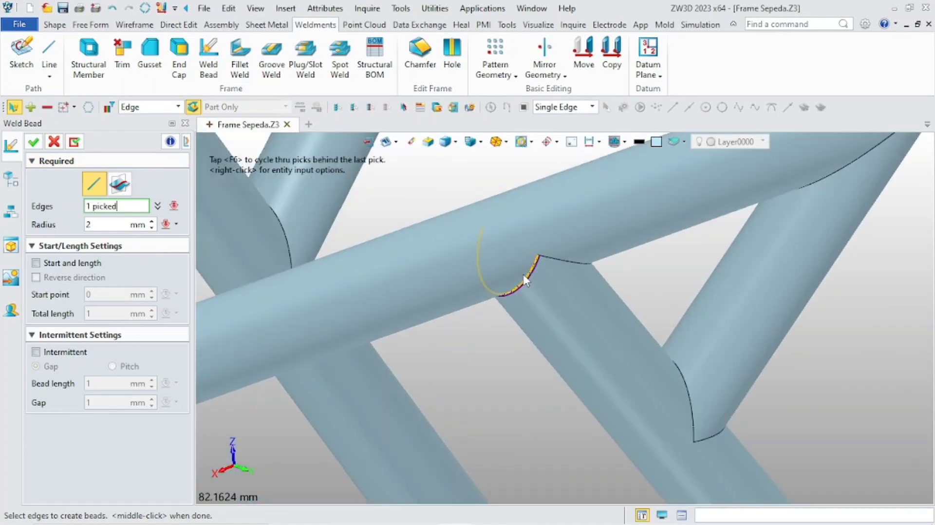
pyautogui.click(549, 258)
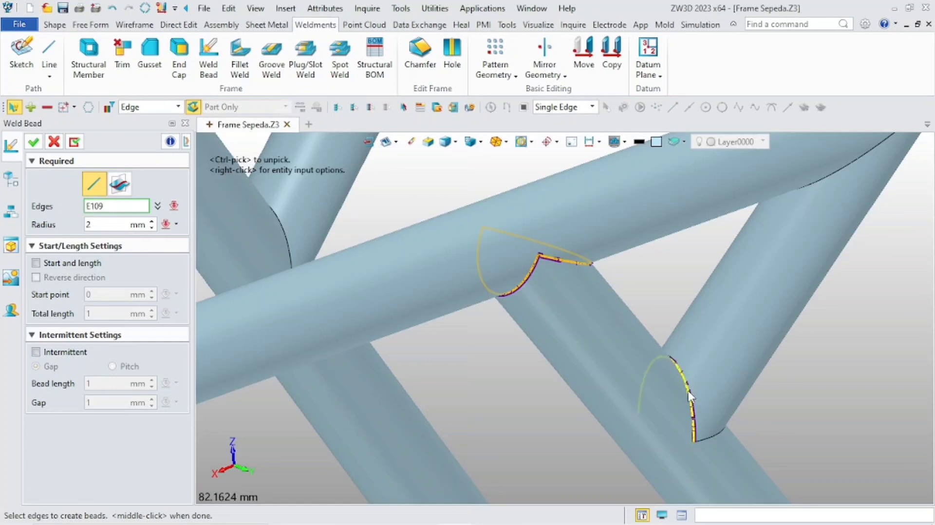
pyautogui.scroll(-3, 641, 415)
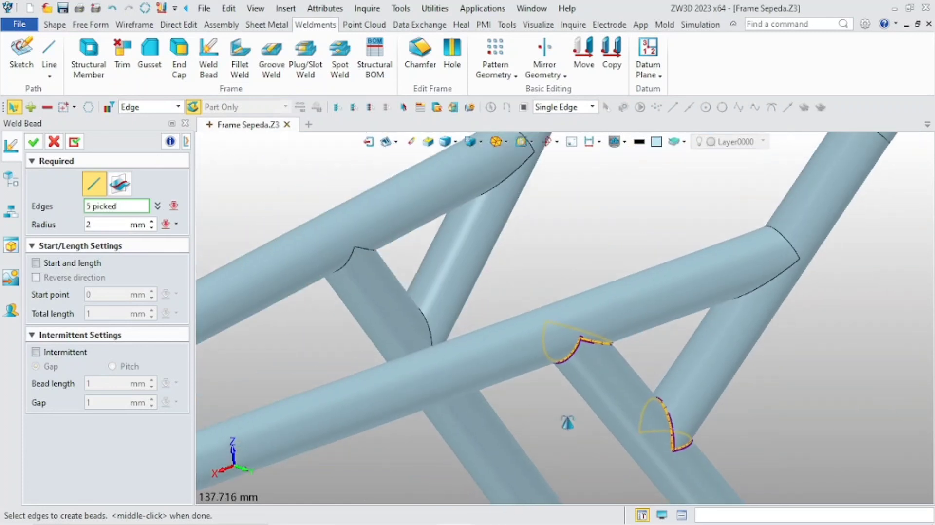
# Add the matching diagonal tube and brace joint edges on the opposite side and create the weld bead
pyautogui.scroll(3, 380, 268)
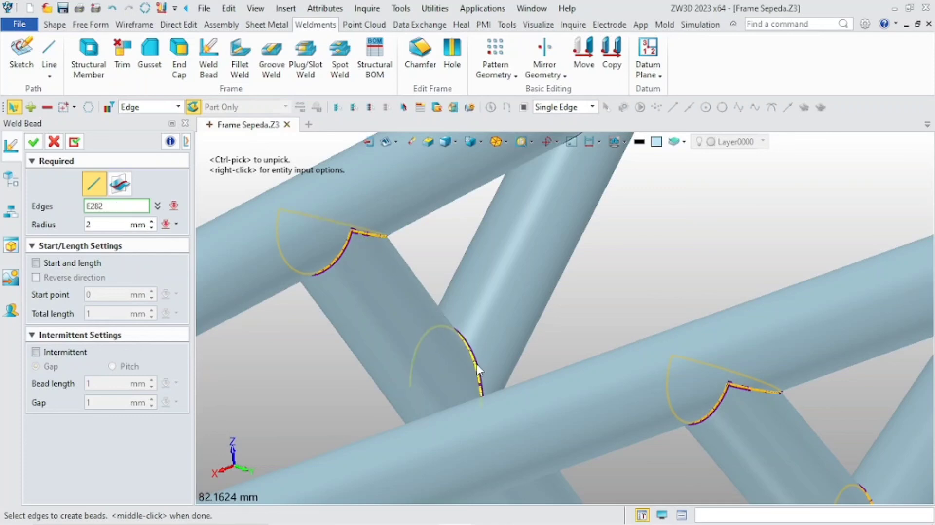
pyautogui.scroll(-3, 510, 441)
pyautogui.scroll(3, 580, 467)
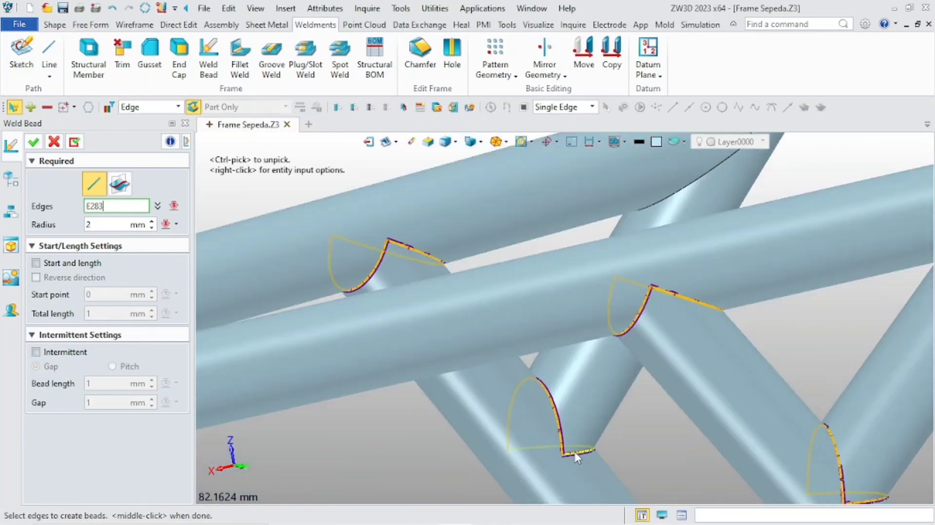
pyautogui.scroll(-5, 604, 419)
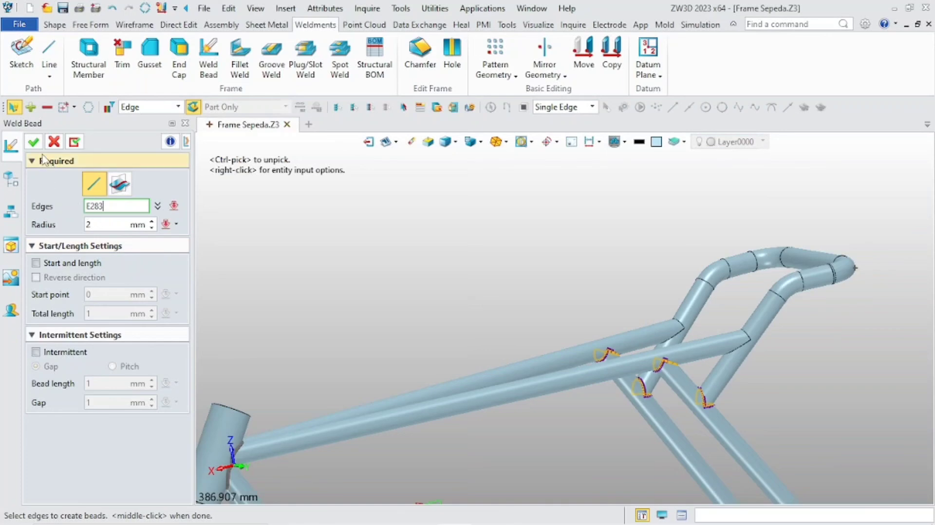
pyautogui.click(33, 142)
# Create a 2 mm weld bead along the edges where both upper tubes end against the raised rear tubes
pyautogui.scroll(-3, 491, 317)
pyautogui.moveTo(498, 306); pyautogui.dragTo(418, 404, button='middle')
pyautogui.scroll(5, 673, 378)
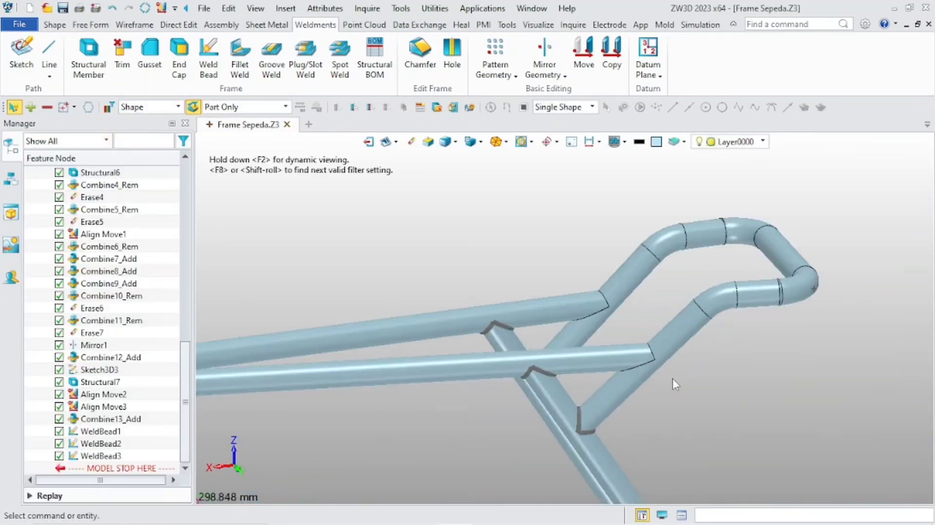
pyautogui.click(209, 55)
pyautogui.scroll(2, 565, 287)
pyautogui.click(574, 287)
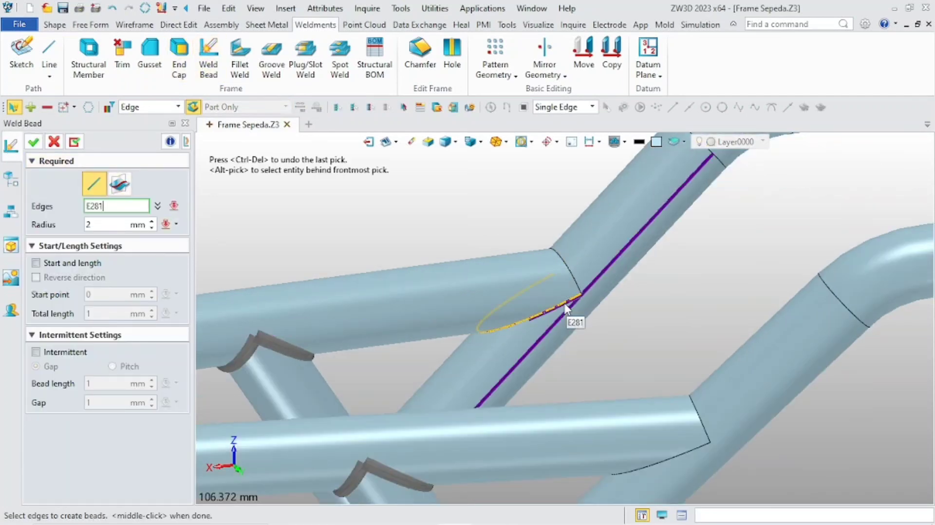
pyautogui.click(575, 284)
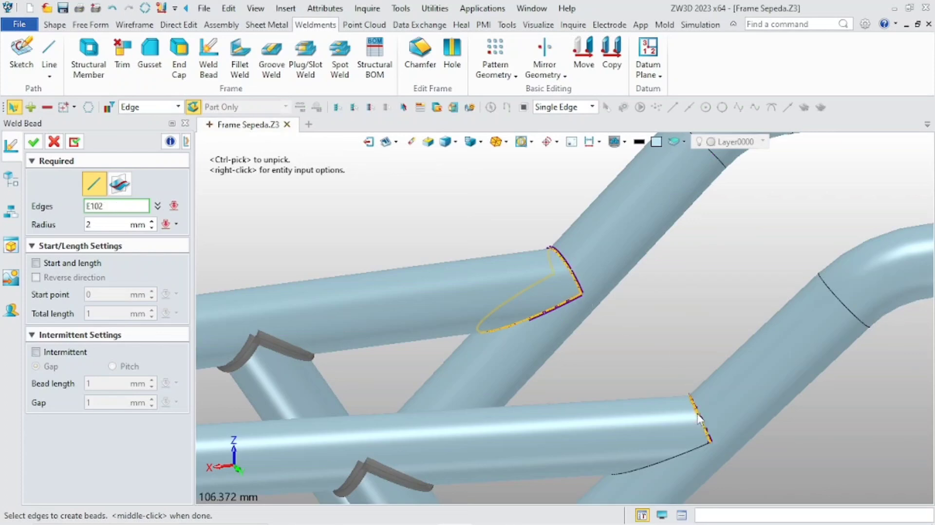
pyautogui.click(33, 142)
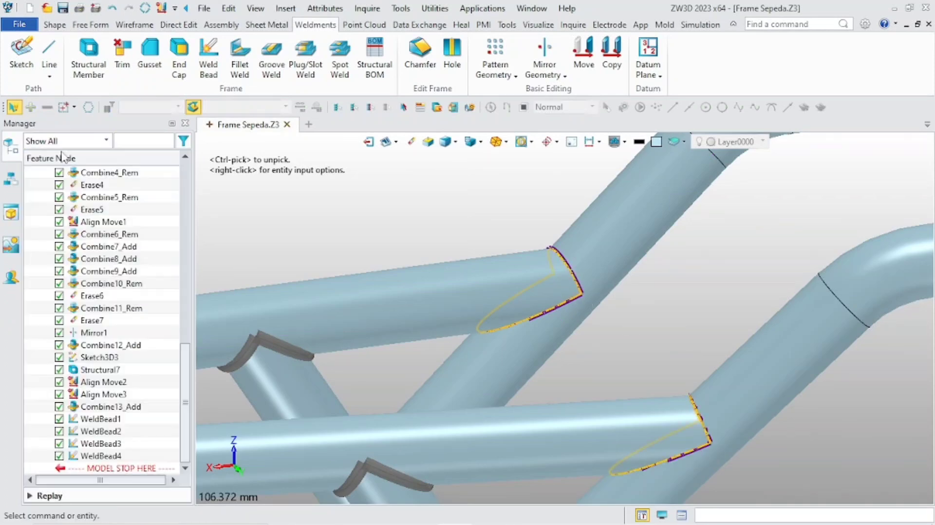
# Apply the Steel metal texture to all tubes of the bicycle frame
pyautogui.scroll(-6, 530, 306)
pyautogui.moveTo(444, 354); pyautogui.dragTo(481, 328, button='middle')
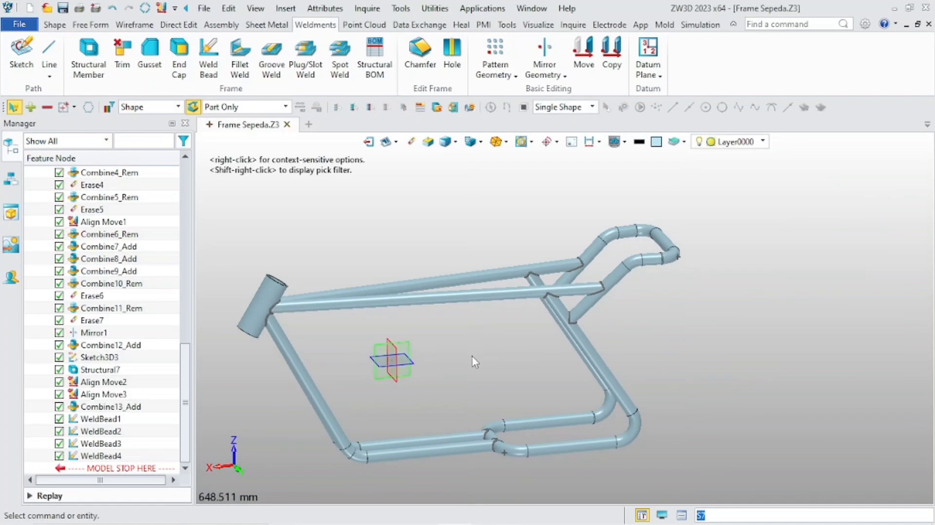
pyautogui.scroll(1, 471, 356)
pyautogui.moveTo(469, 378); pyautogui.dragTo(530, 347, button='middle')
pyautogui.scroll(-1, 529, 353)
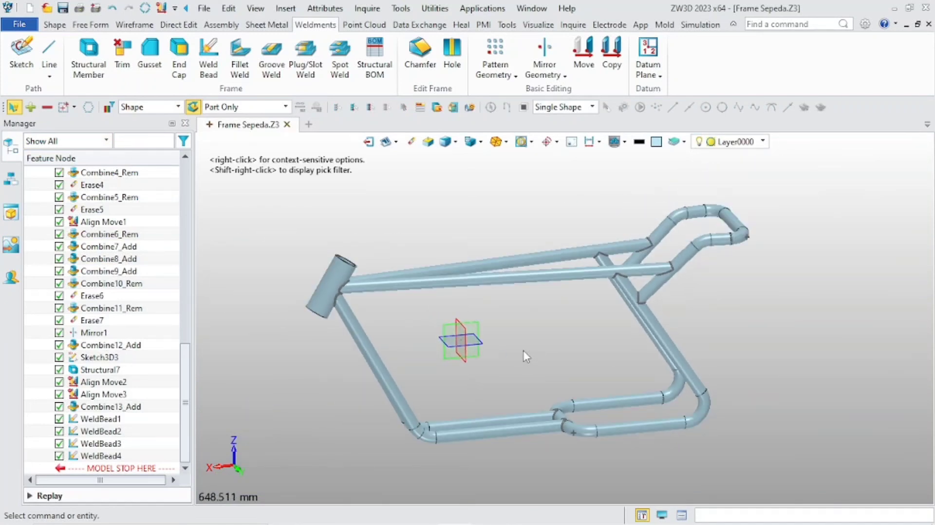
pyautogui.click(538, 25)
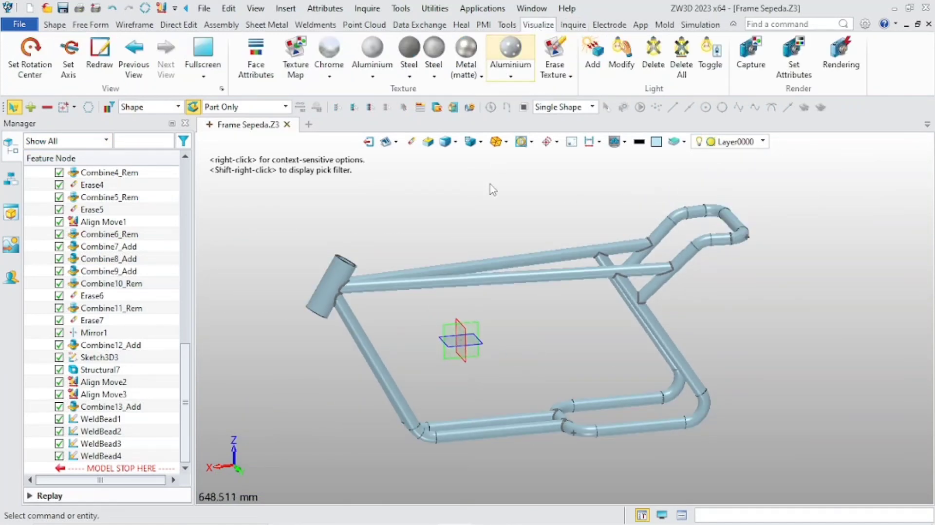
pyautogui.scroll(-1, 476, 218)
pyautogui.scroll(1, 473, 223)
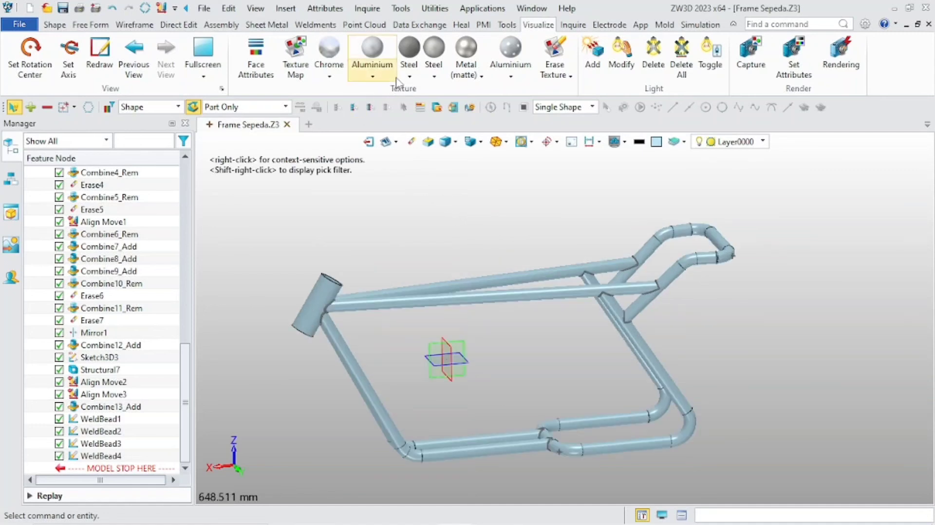
pyautogui.click(373, 76)
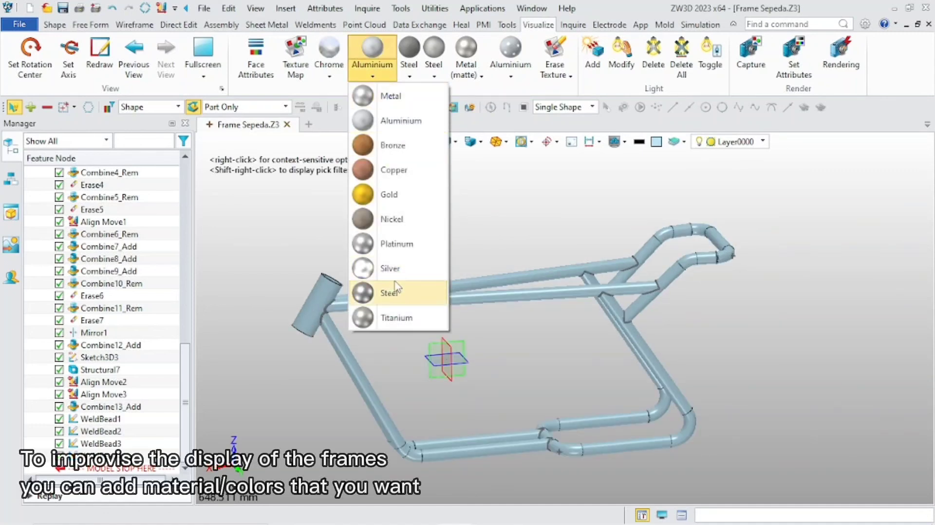
pyautogui.click(386, 292)
pyautogui.moveTo(444, 405); pyautogui.dragTo(295, 478)
pyautogui.click(34, 142)
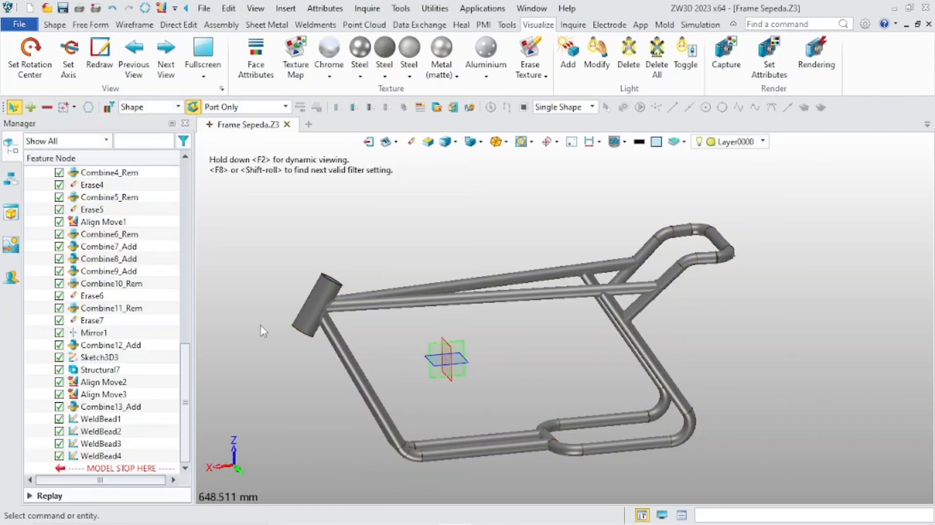
# Highlight Sketch1 in the model history to compare the textured frame with the reference bicycle photo, and clear the selection
pyautogui.scroll(3, 322, 357)
pyautogui.moveTo(442, 316)
pyautogui.mouseDown(button='right')
pyautogui.moveTo(439, 331)
pyautogui.moveTo(426, 317)
pyautogui.moveTo(435, 330)
pyautogui.mouseUp(button='right')
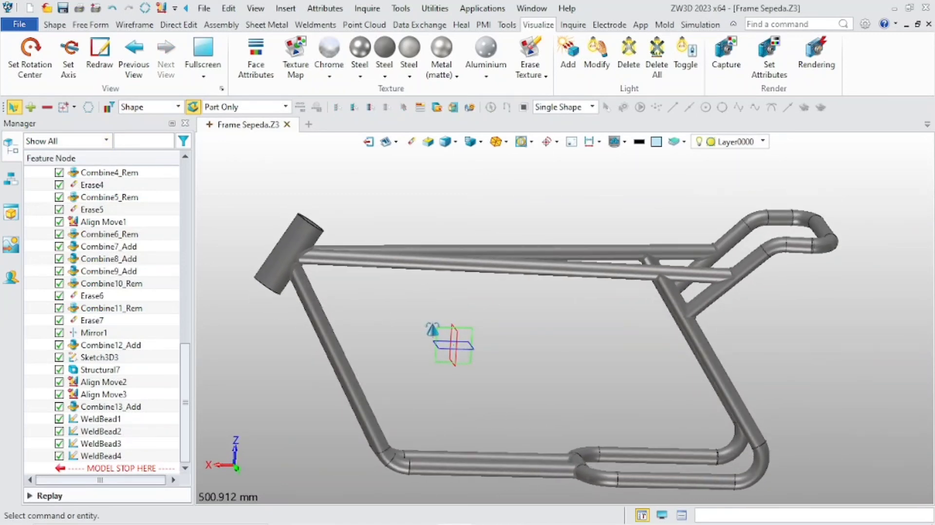
pyautogui.moveTo(189, 391); pyautogui.dragTo(188, 239)
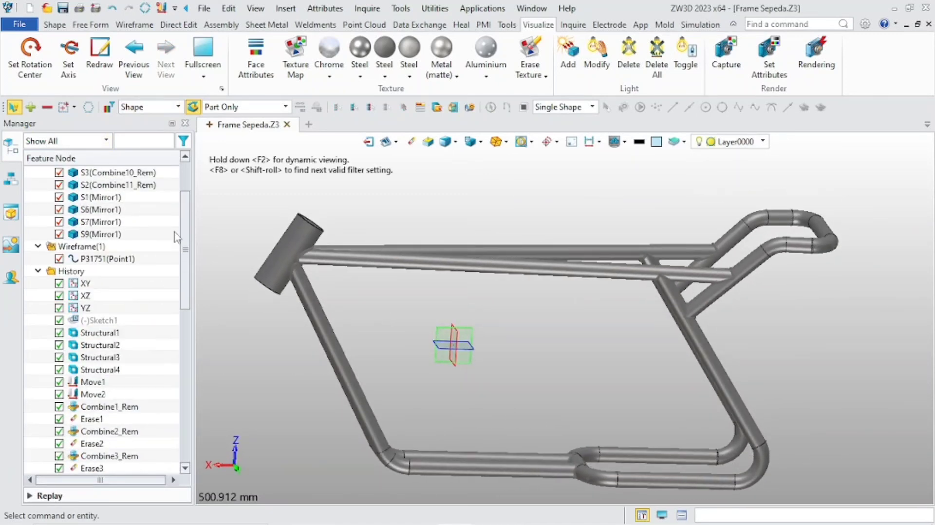
pyautogui.click(106, 321)
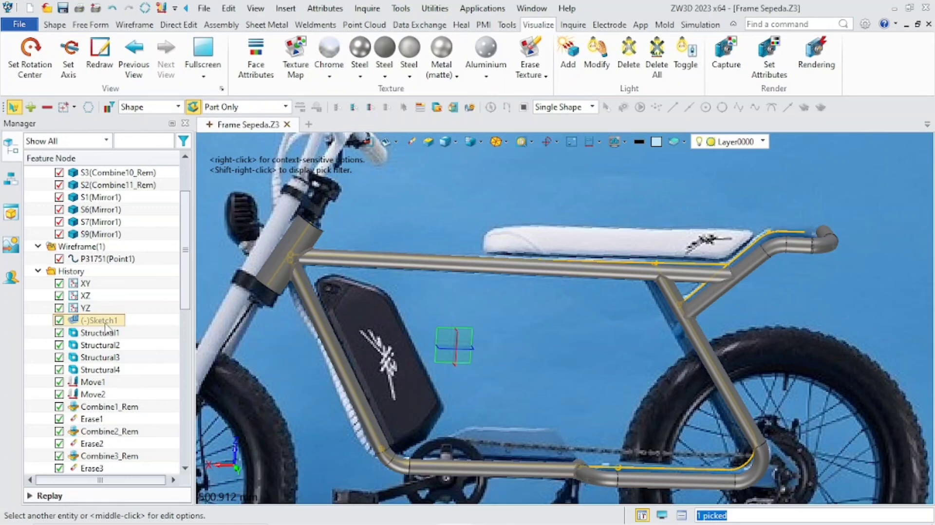
pyautogui.click(224, 286)
pyautogui.scroll(-3, 224, 284)
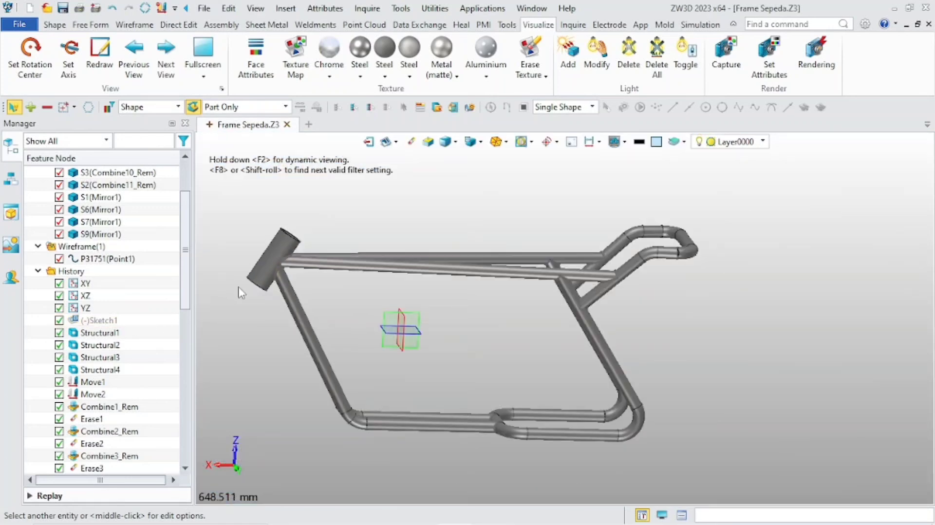